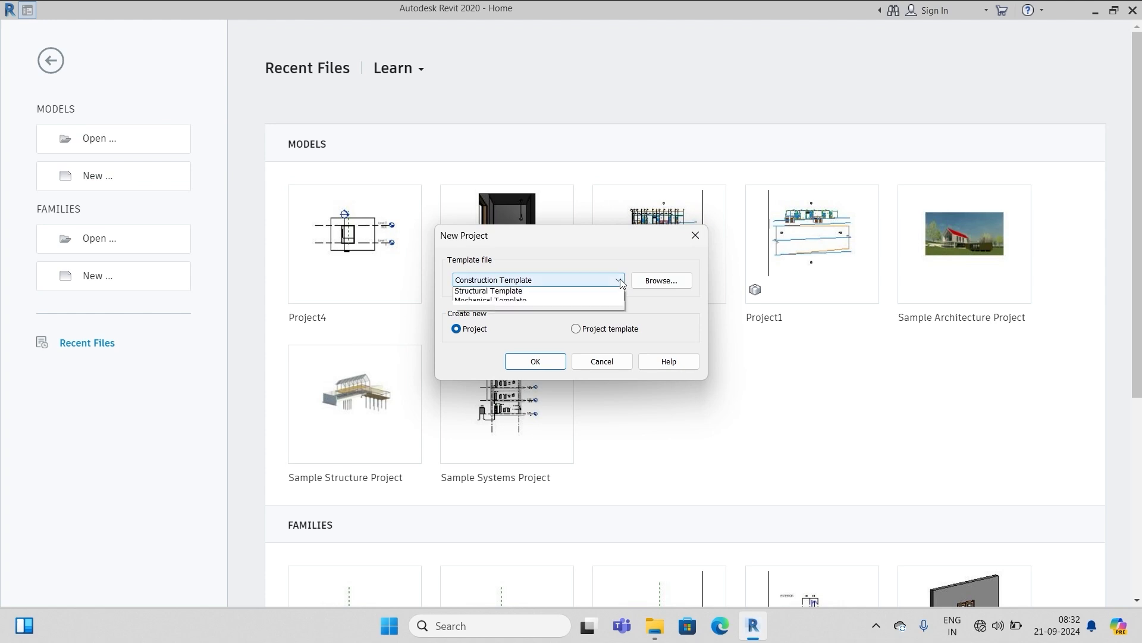
Create a new project from the Architectural Template and confirm millimetre project units with UN
{"action": "left_click", "coordinate": [500, 313]}
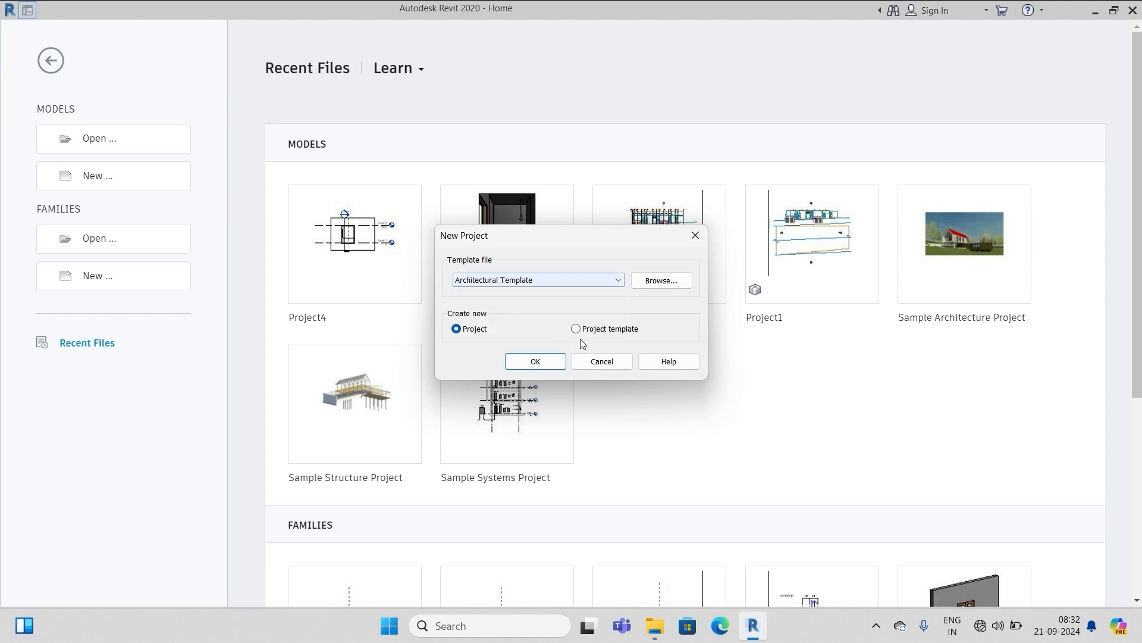
{"action": "left_click", "coordinate": [526, 363]}
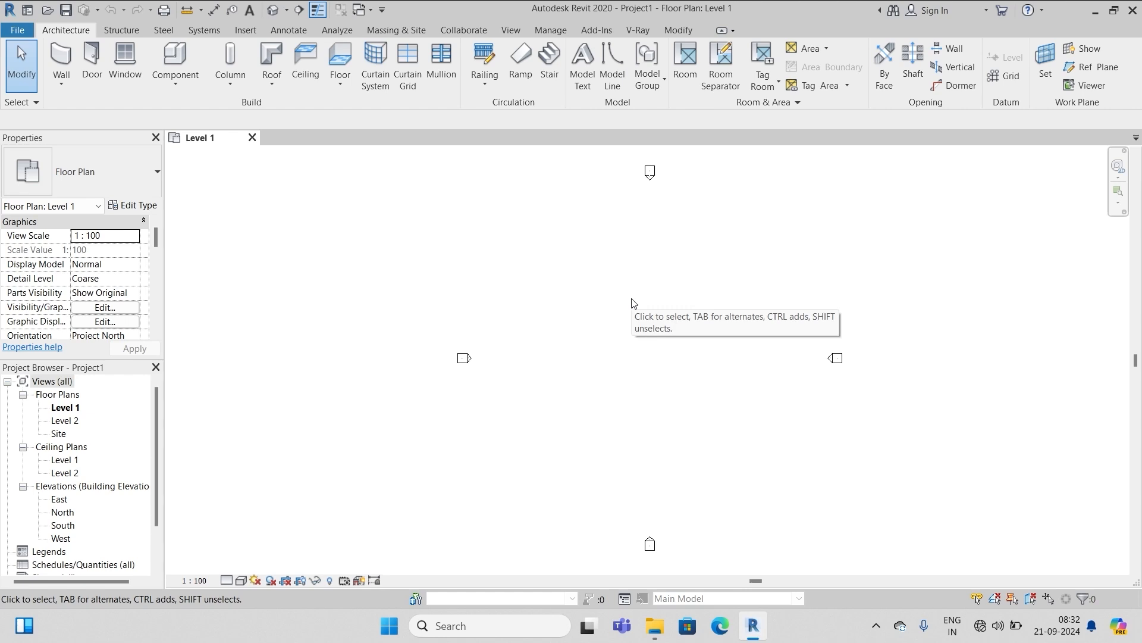
{"action": "key", "text": "u"}
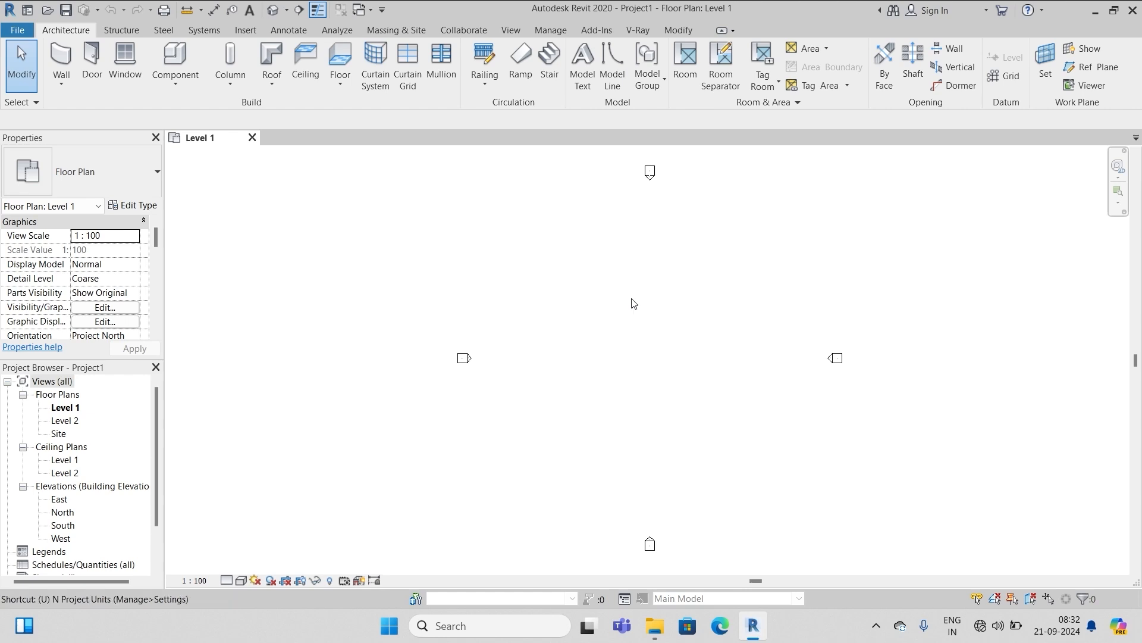
{"action": "key", "text": "n"}
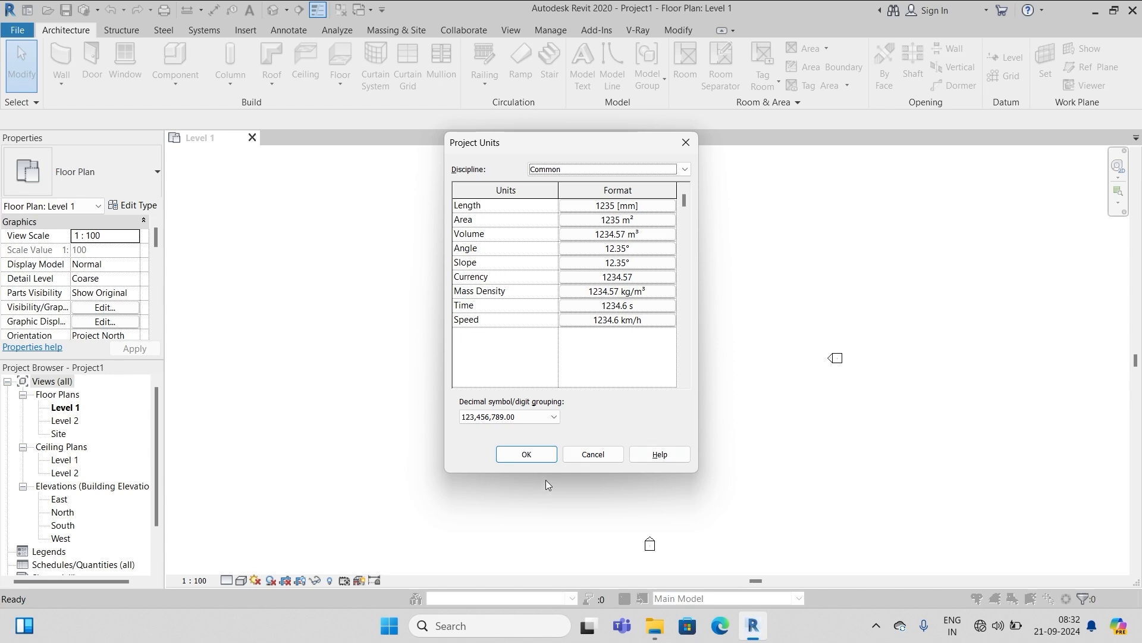
{"action": "left_click", "coordinate": [523, 459]}
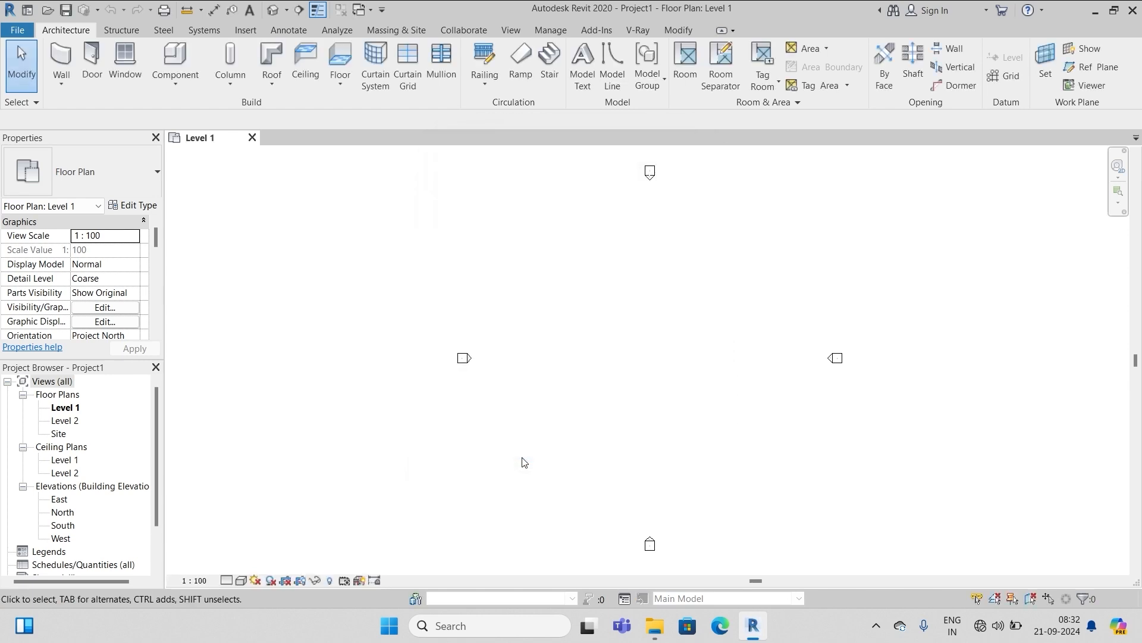
In the East elevation, change Level 2's elevation from 4000 to 3000 mm
{"action": "left_click", "coordinate": [59, 504]}
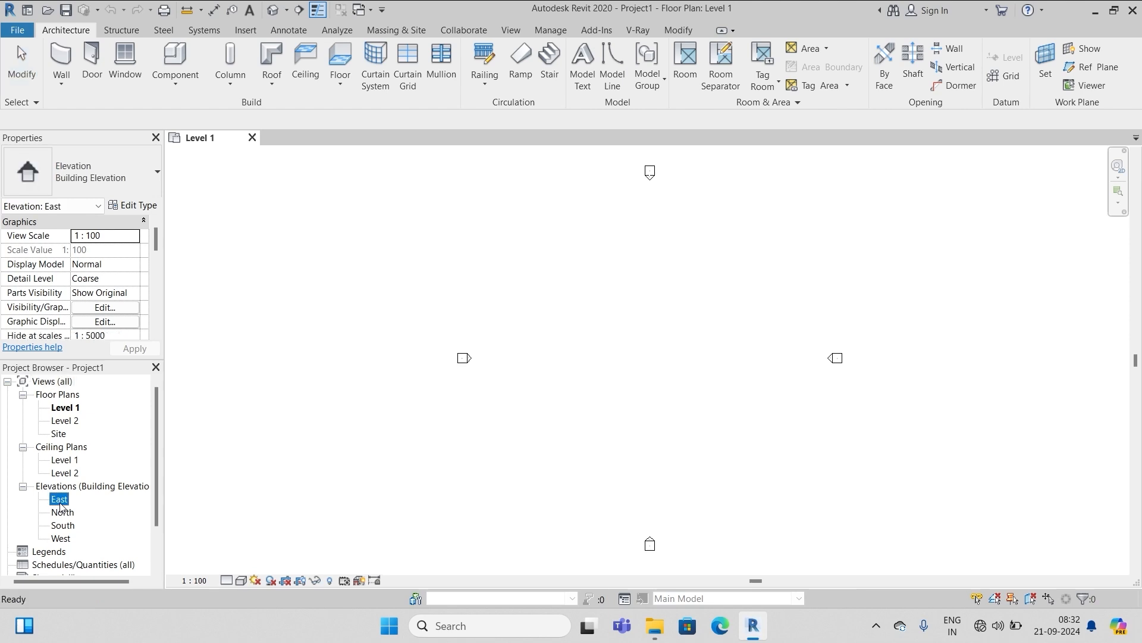
{"action": "double_click", "coordinate": [59, 504]}
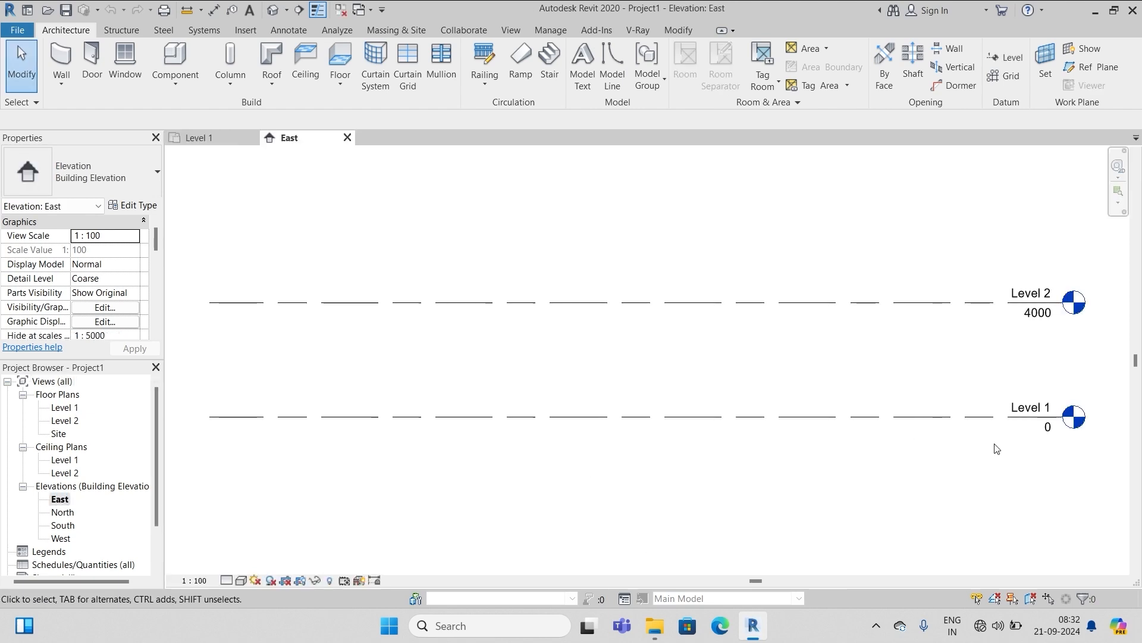
{"action": "double_click", "coordinate": [1037, 321]}
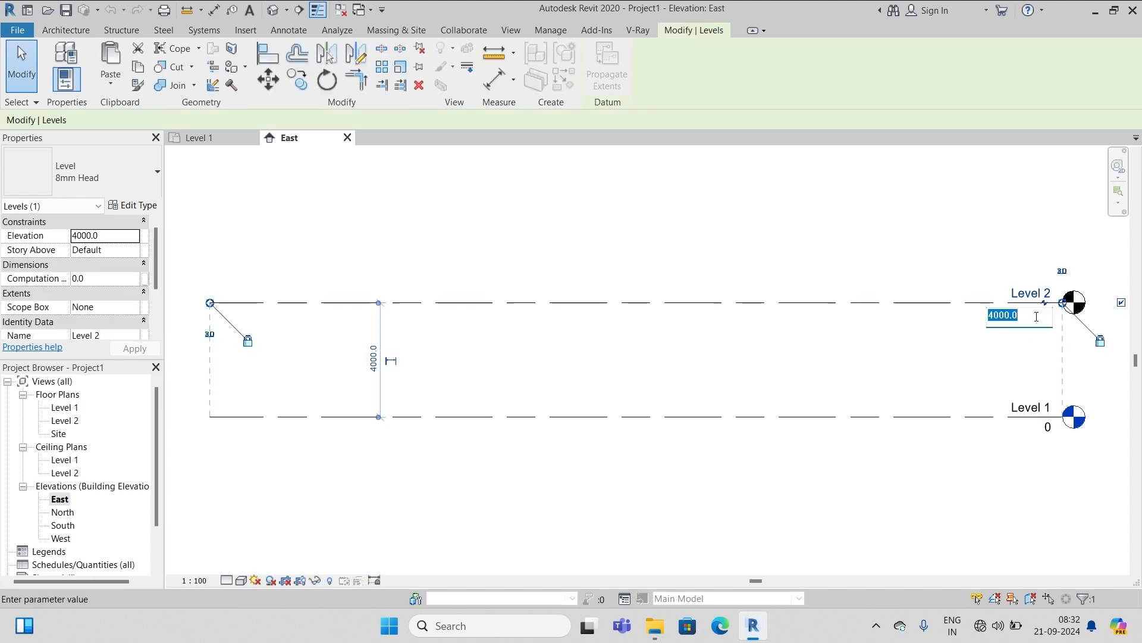
{"action": "left_click", "coordinate": [993, 316]}
{"action": "key", "text": "BackSpace"}
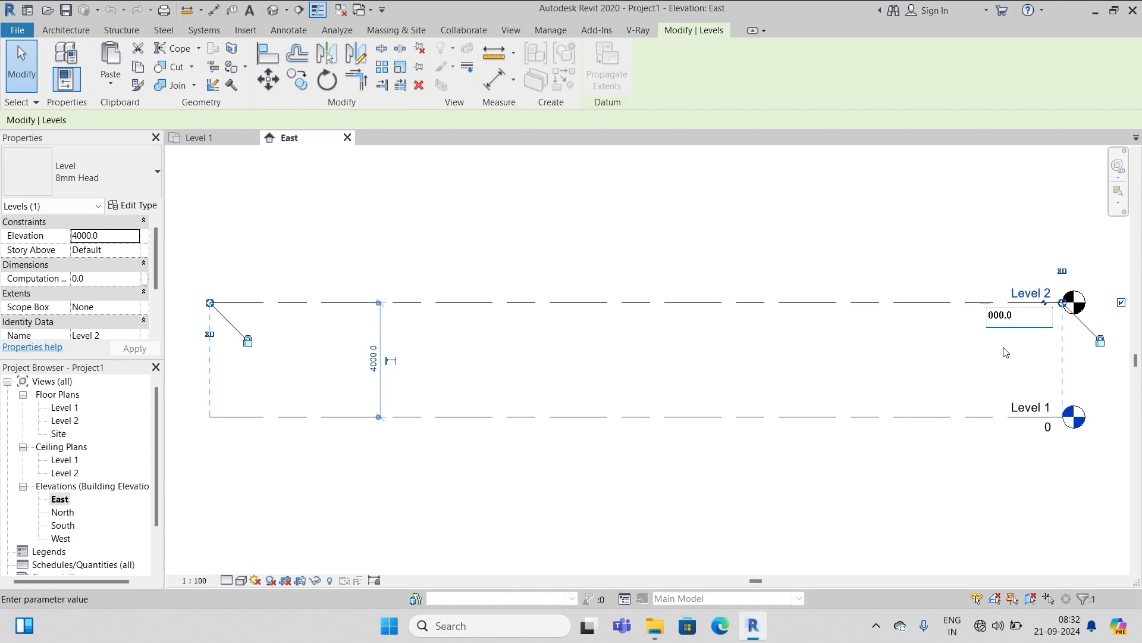
{"action": "type", "text": "3"}
{"action": "key", "text": "Return"}
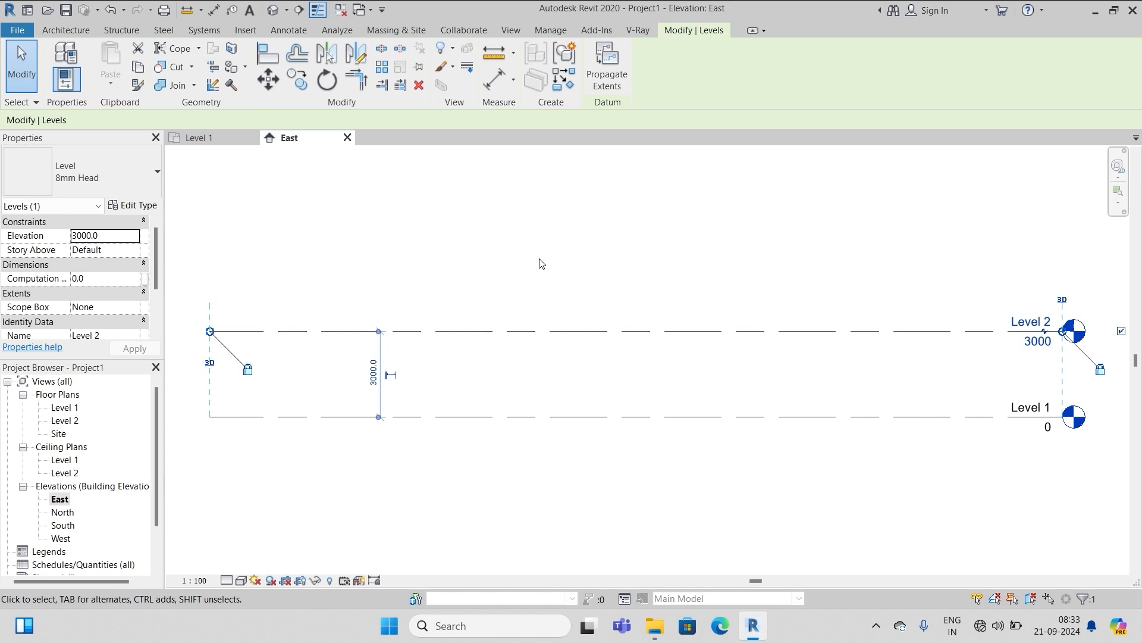
{"action": "left_click", "coordinate": [520, 301]}
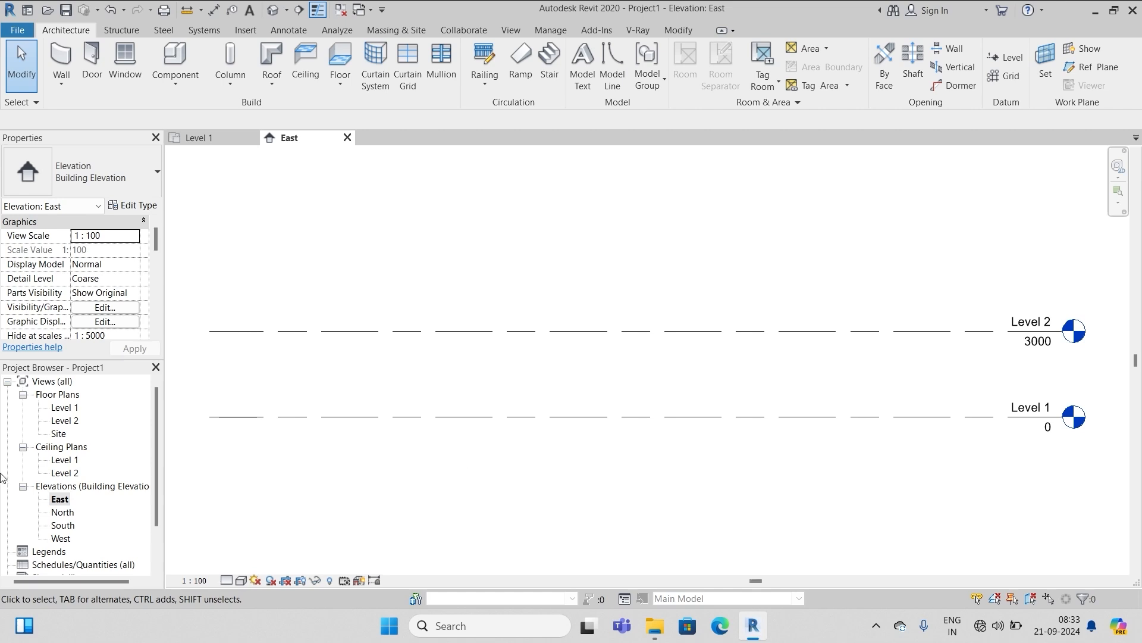
On Level 1, start a wall using a new duplicated type, Generic - 200mm 2
{"action": "double_click", "coordinate": [65, 408]}
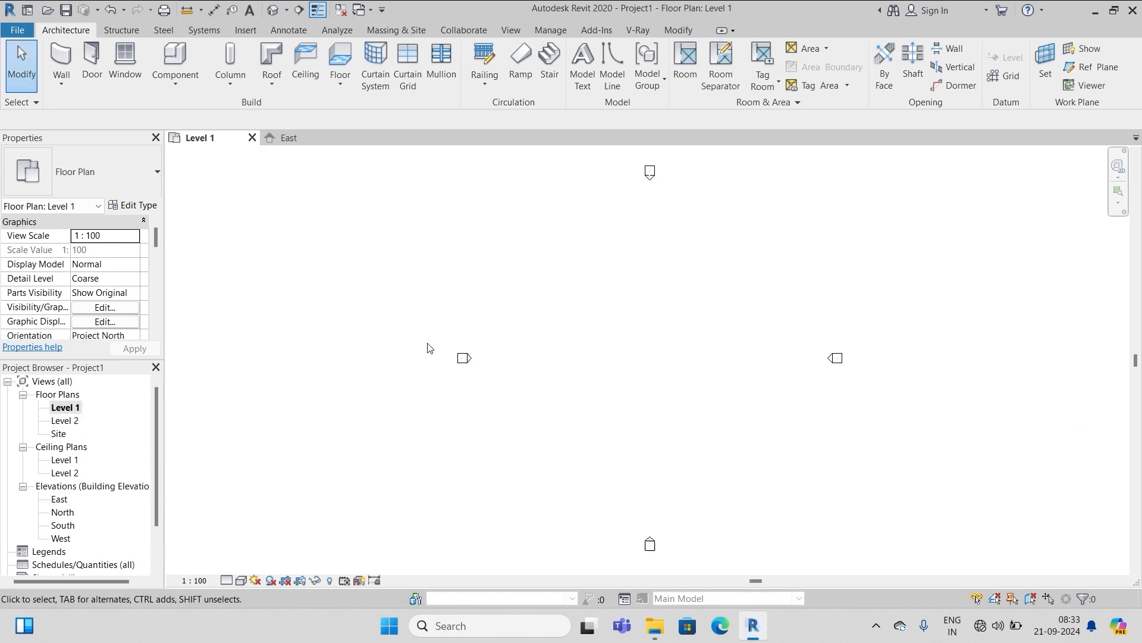
{"action": "left_click", "coordinate": [64, 56]}
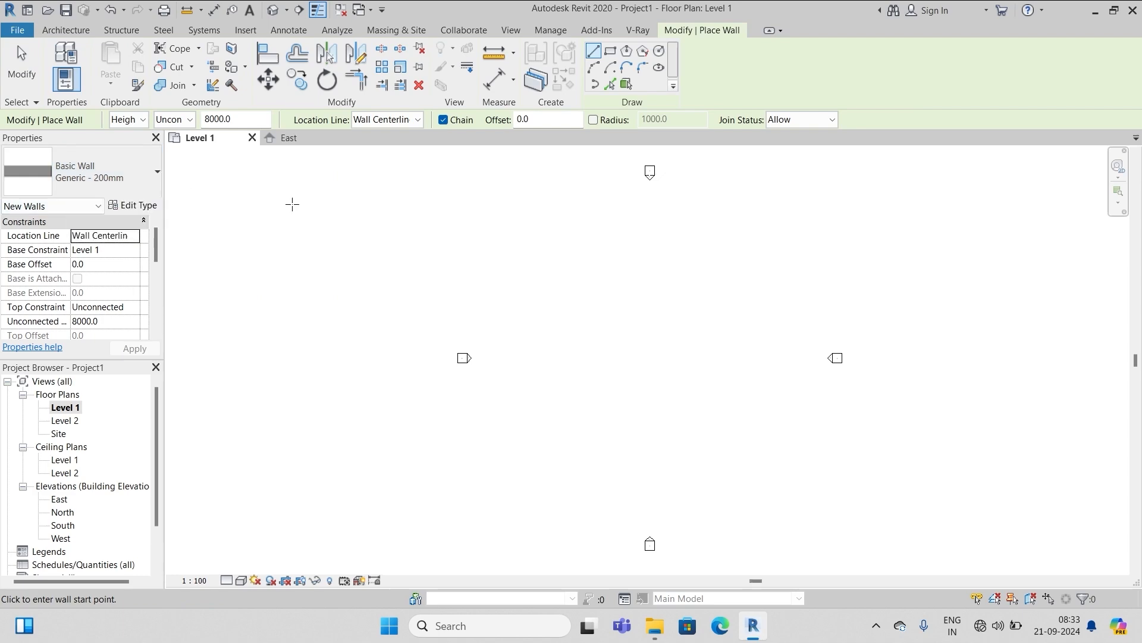
{"action": "left_click", "coordinate": [137, 206]}
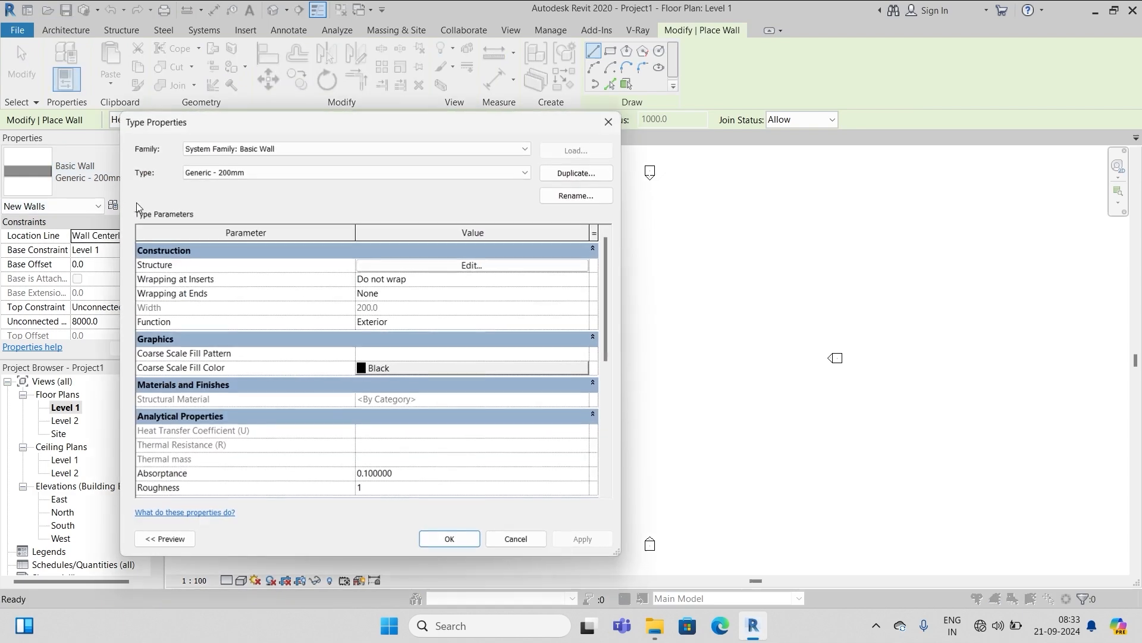
{"action": "left_click", "coordinate": [576, 174]}
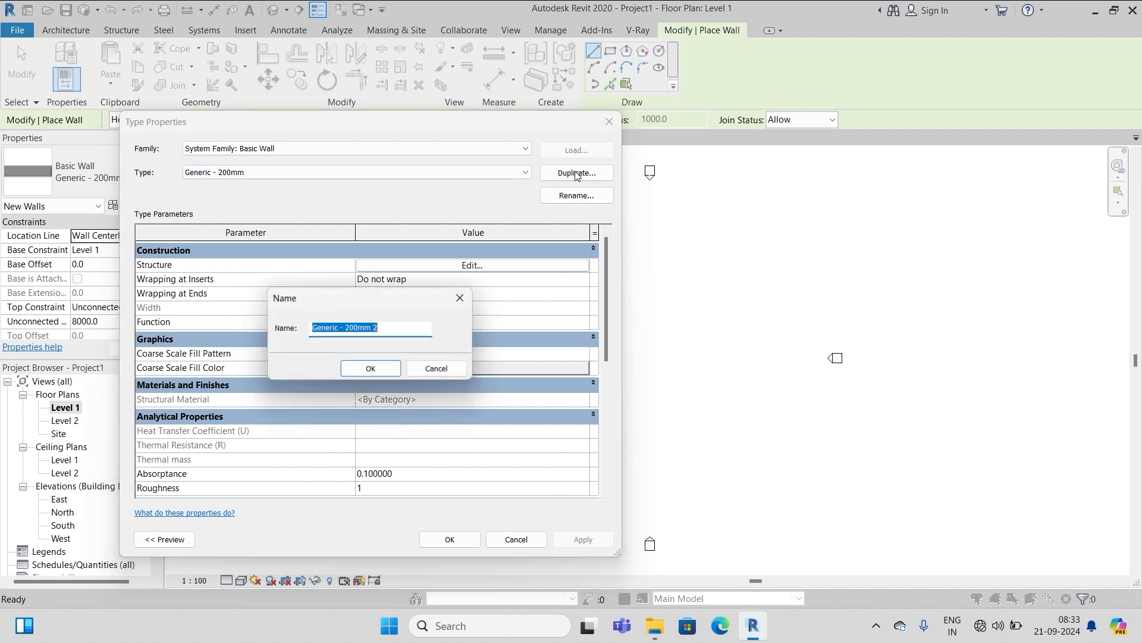
{"action": "left_click", "coordinate": [377, 369]}
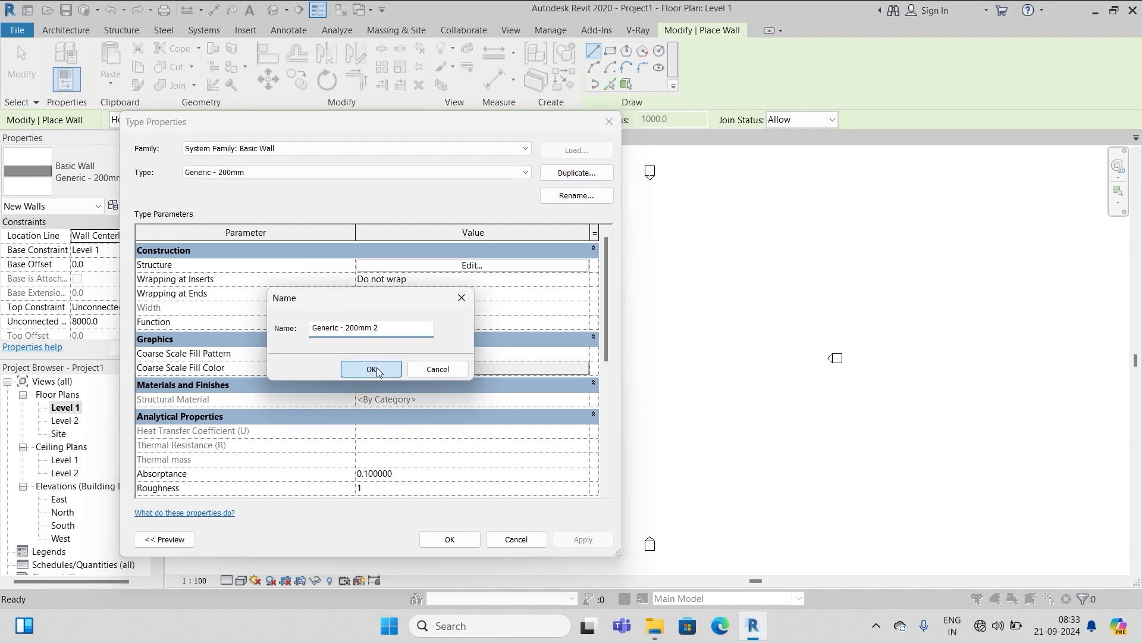
{"action": "left_click", "coordinate": [422, 544]}
Draw four walls forming a closed rectangle on the Level 1 plan
{"action": "left_click", "coordinate": [613, 262]}
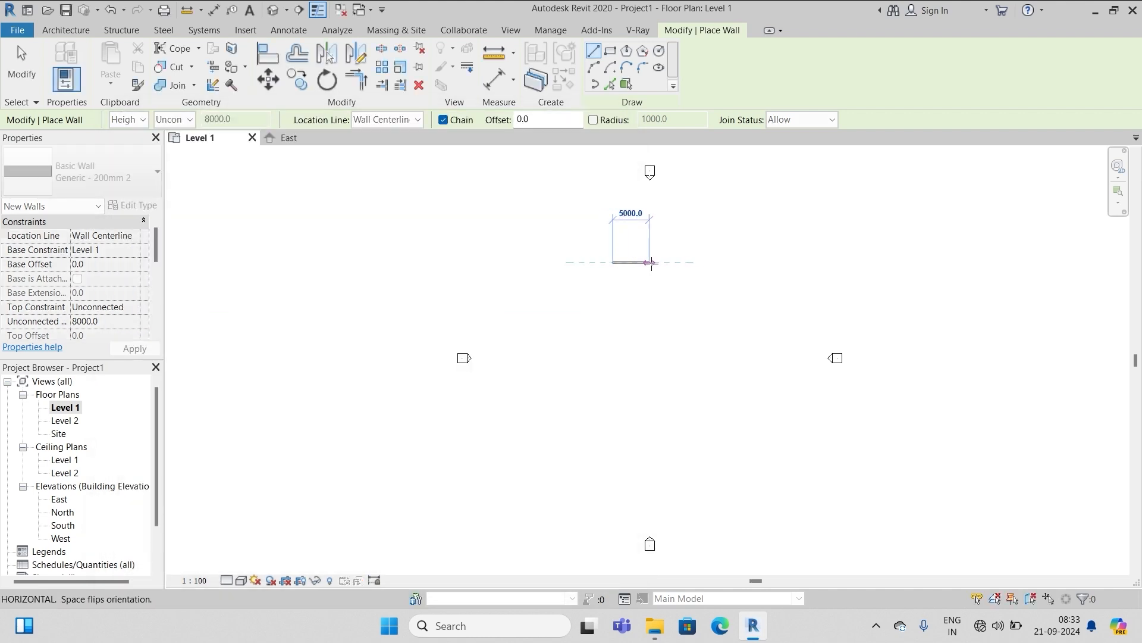
{"action": "left_click", "coordinate": [686, 263]}
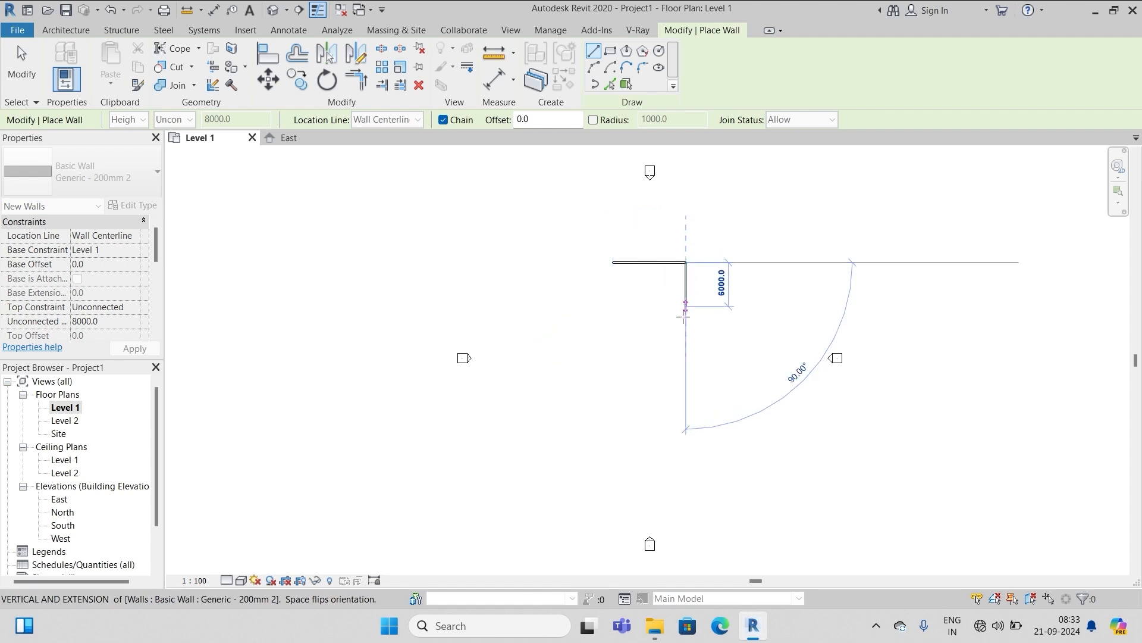
{"action": "left_click", "coordinate": [687, 372]}
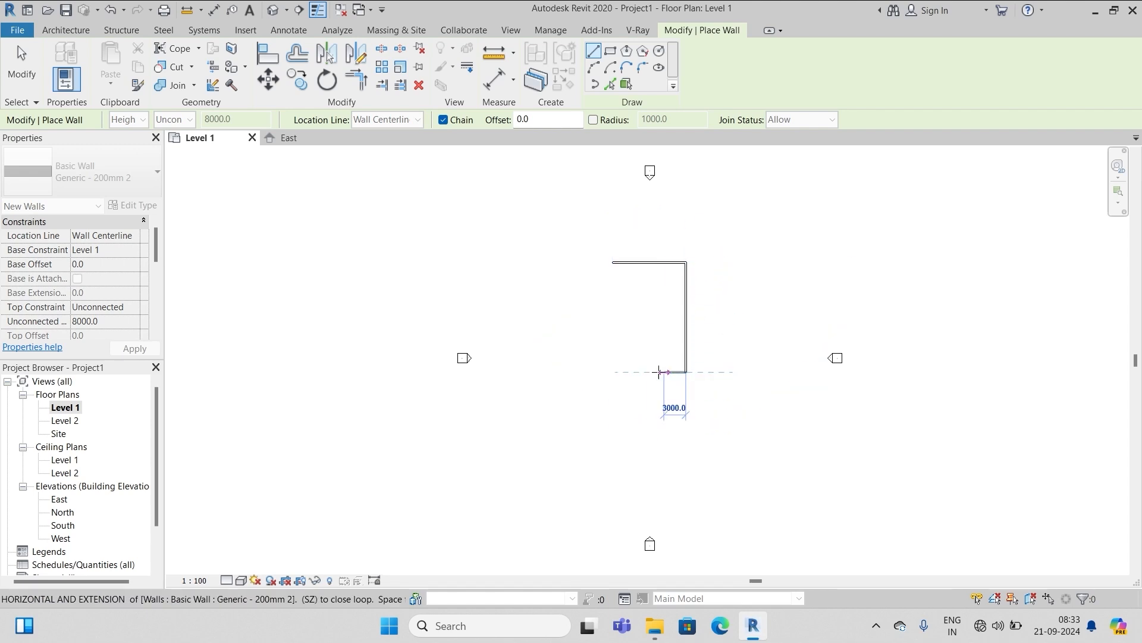
{"action": "left_click", "coordinate": [614, 372]}
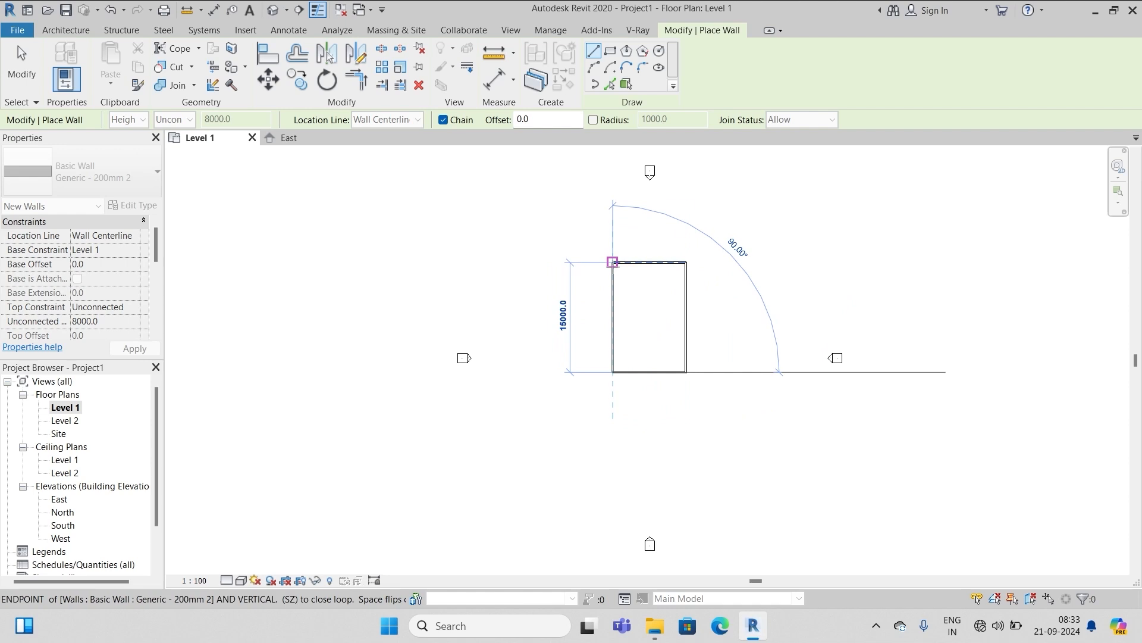
{"action": "left_click", "coordinate": [613, 263]}
{"action": "scroll", "coordinate": [708, 261], "scroll_direction": "up", "scroll_amount": 3}
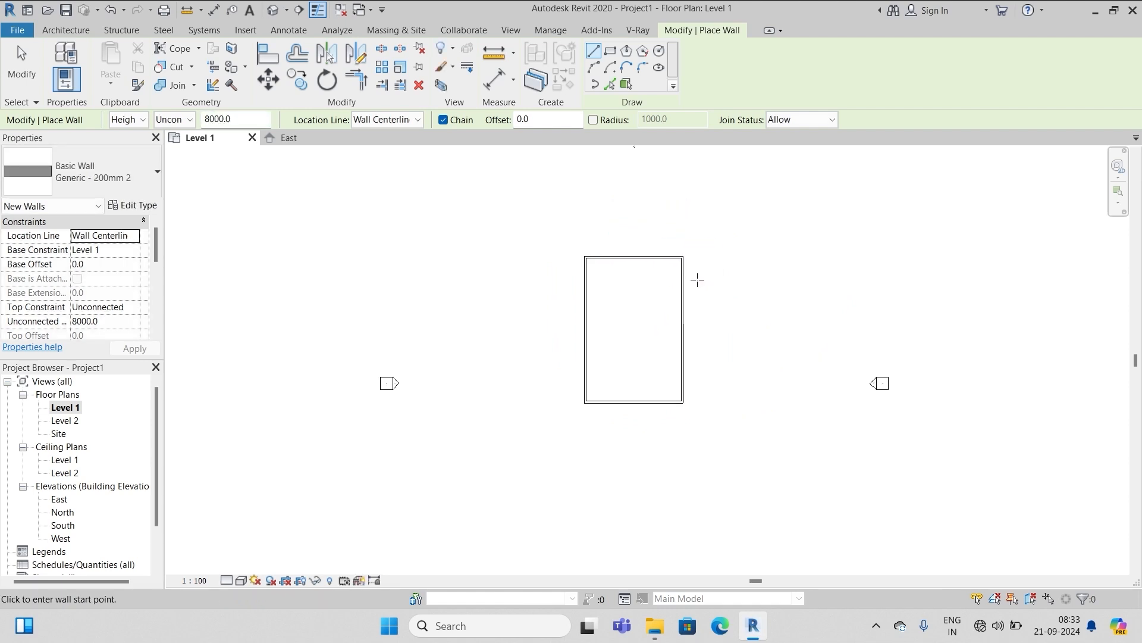
{"action": "key", "text": "Escape"}
{"action": "left_click", "coordinate": [615, 259]}
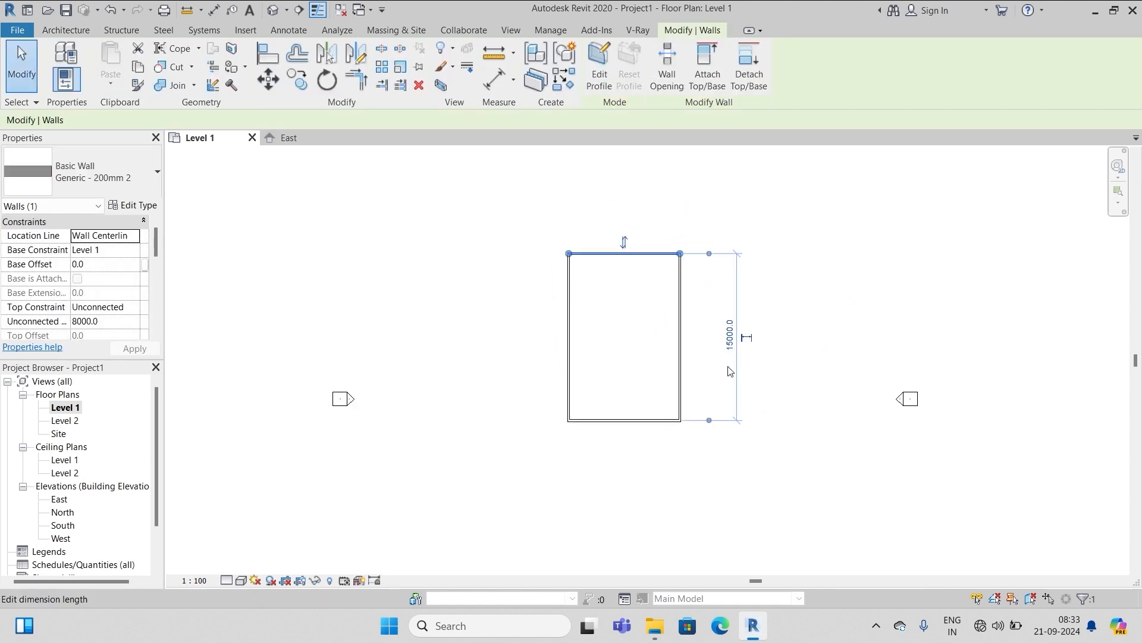
{"action": "scroll", "coordinate": [719, 374], "scroll_direction": "up", "scroll_amount": 4}
{"action": "scroll", "coordinate": [723, 333], "scroll_direction": "up", "scroll_amount": 1}
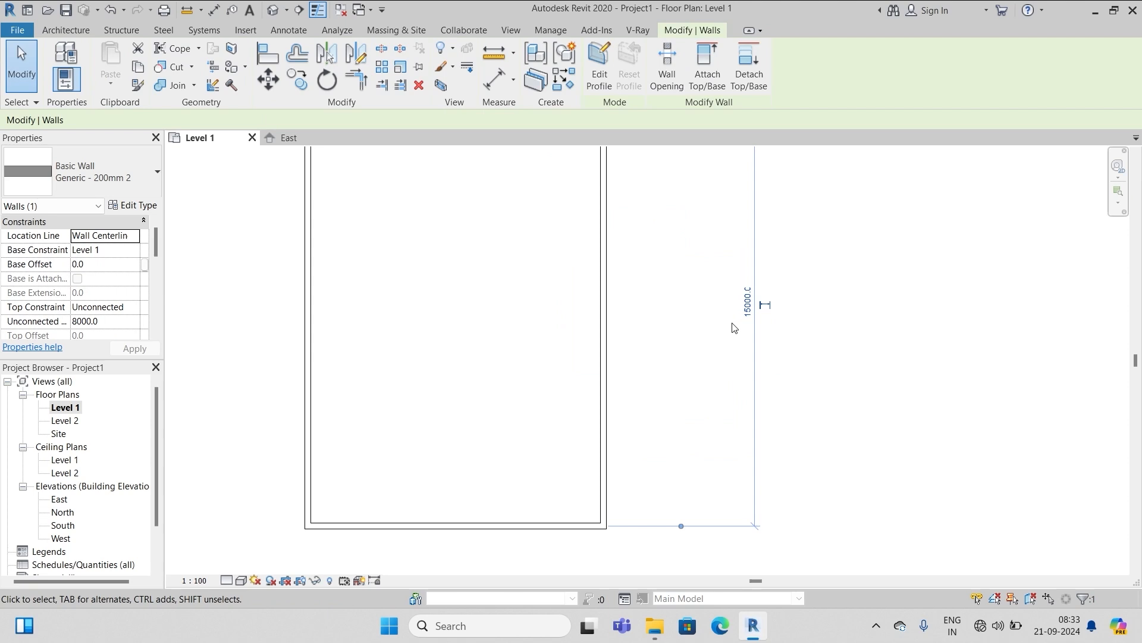
{"action": "scroll", "coordinate": [678, 244], "scroll_direction": "down", "scroll_amount": 4}
{"action": "scroll", "coordinate": [676, 228], "scroll_direction": "up", "scroll_amount": 5}
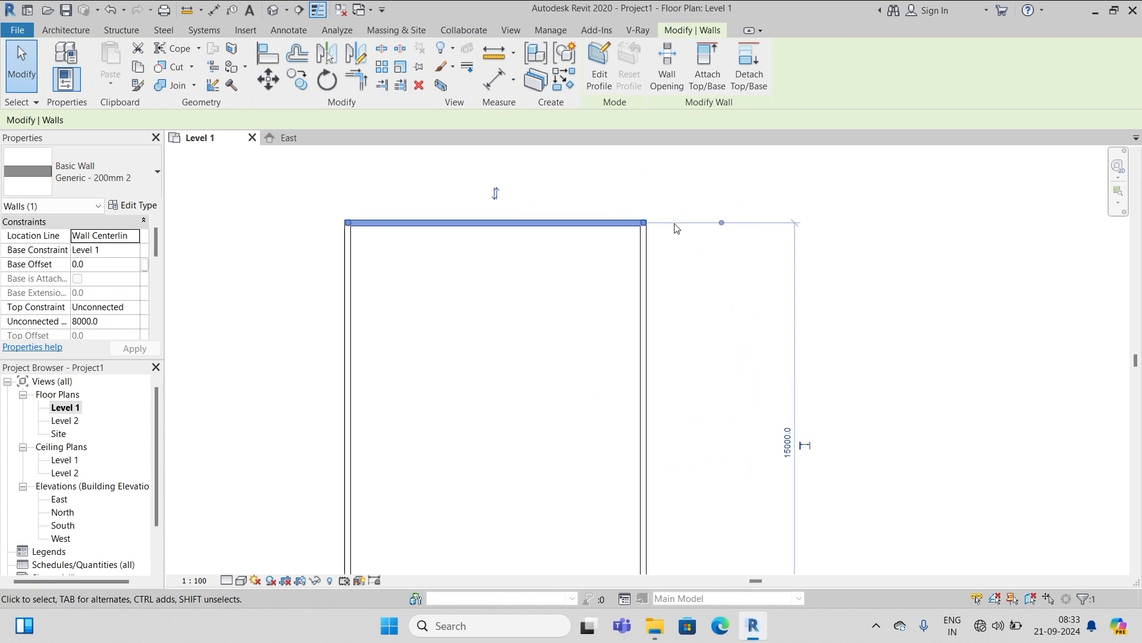
{"action": "scroll", "coordinate": [677, 228], "scroll_direction": "up", "scroll_amount": 6}
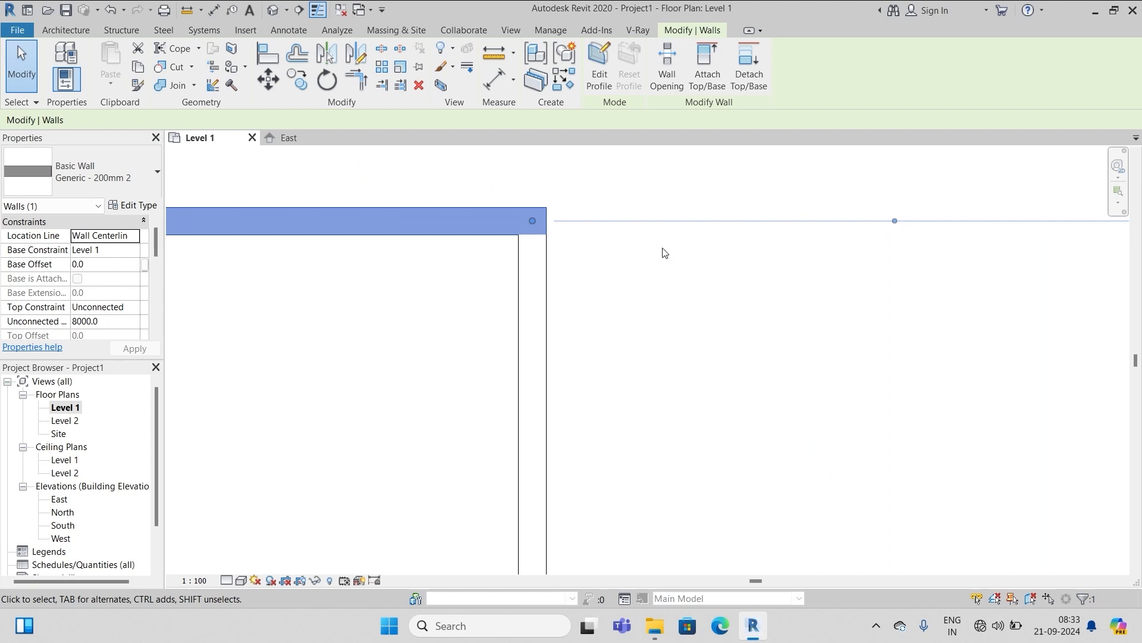
{"action": "left_click", "coordinate": [895, 221]}
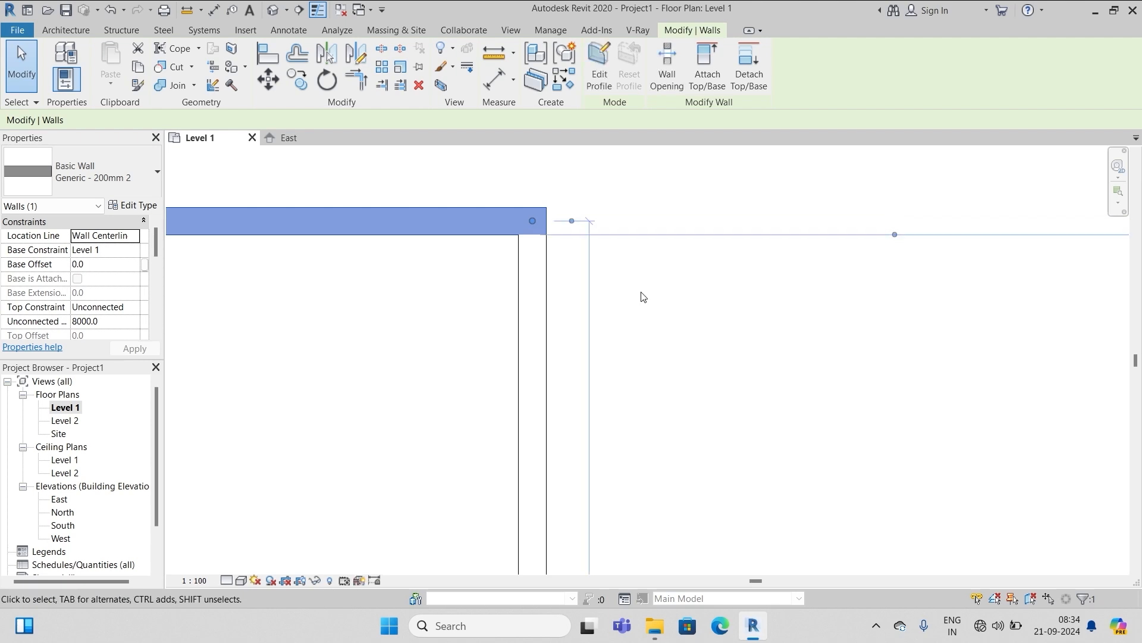
{"action": "scroll", "coordinate": [643, 297], "scroll_direction": "down", "scroll_amount": 6}
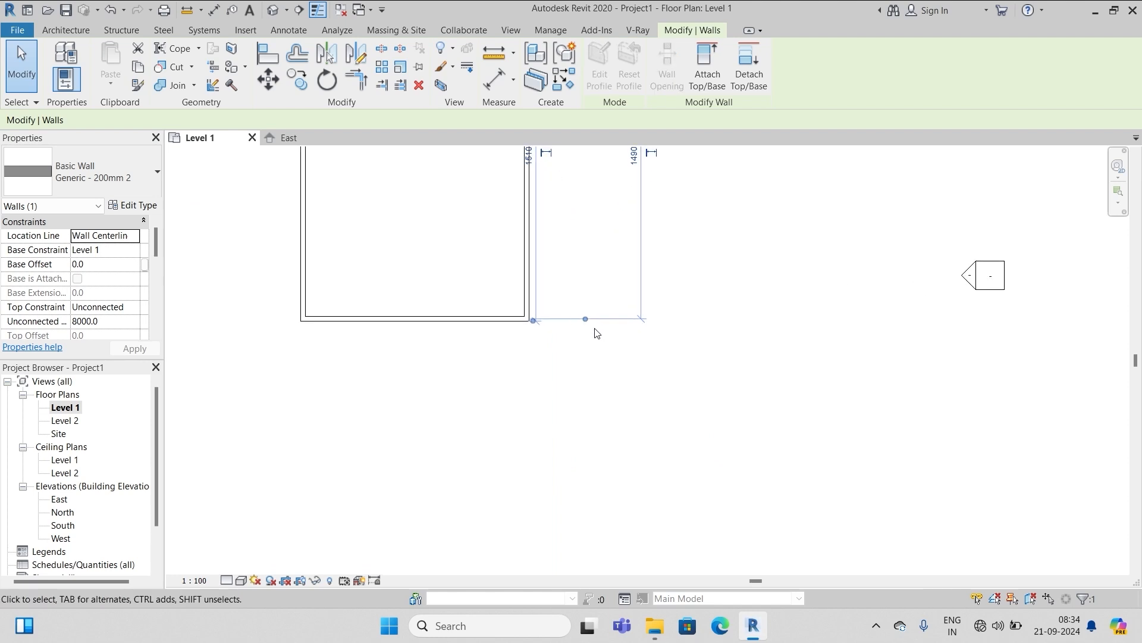
{"action": "scroll", "coordinate": [482, 325], "scroll_direction": "up", "scroll_amount": 5}
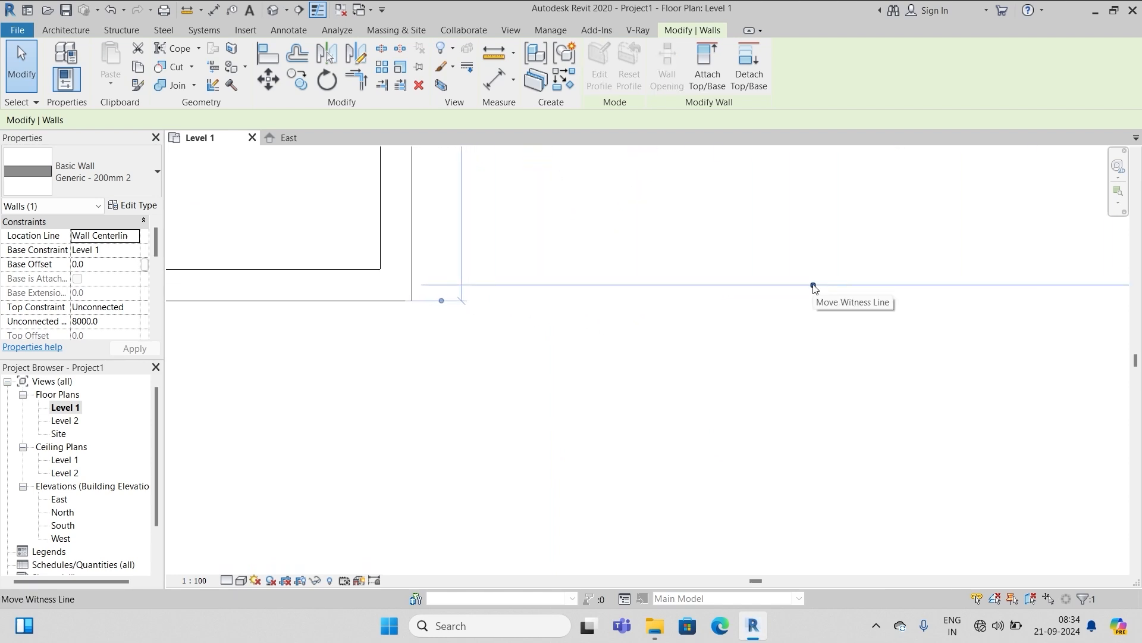
{"action": "left_click", "coordinate": [814, 286]}
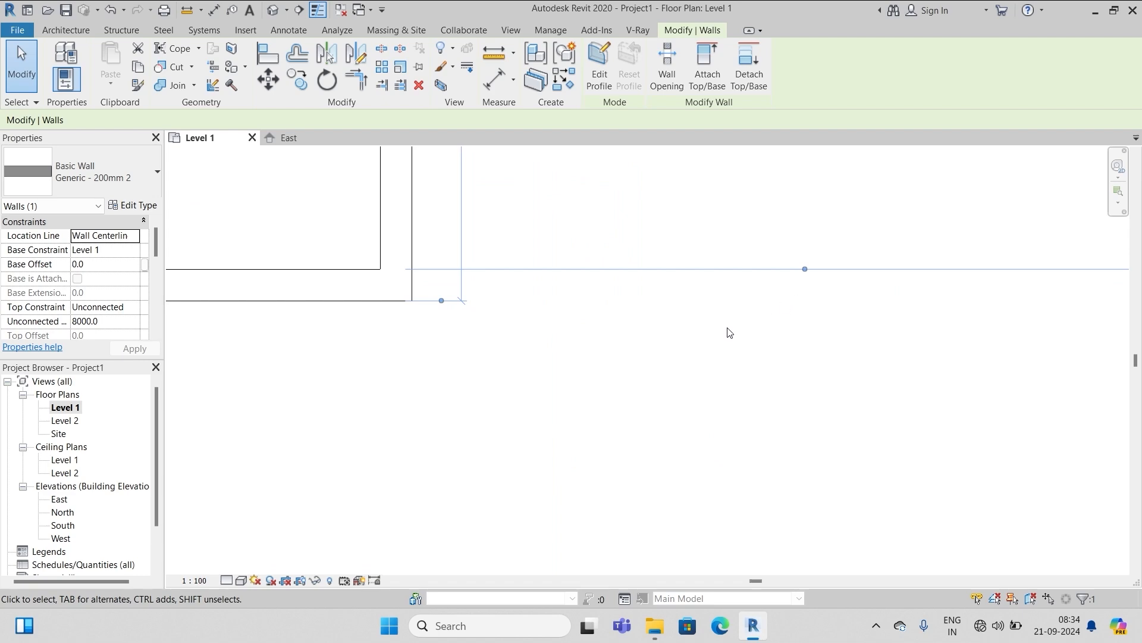
{"action": "left_click", "coordinate": [616, 420]}
{"action": "scroll", "coordinate": [600, 455], "scroll_direction": "down", "scroll_amount": 5}
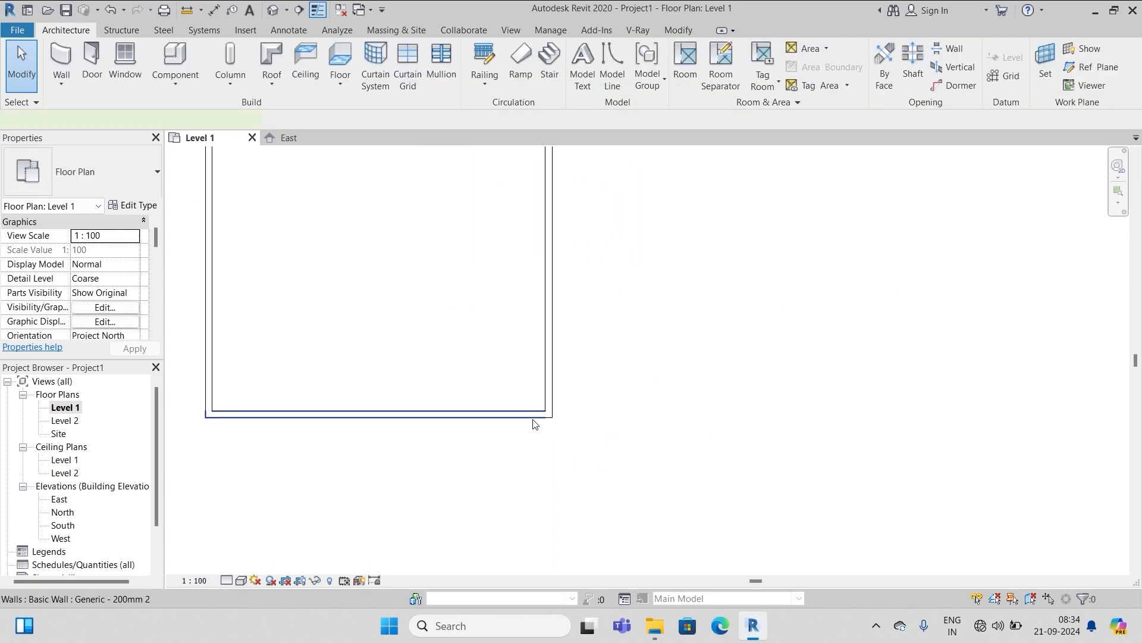
Change the top wall's 14800 length dimension to 3000 mm
{"action": "left_click", "coordinate": [533, 418]}
{"action": "left_click", "coordinate": [594, 408]}
{"action": "scroll", "coordinate": [571, 410], "scroll_direction": "down", "scroll_amount": 4}
{"action": "scroll", "coordinate": [541, 262], "scroll_direction": "up", "scroll_amount": 1}
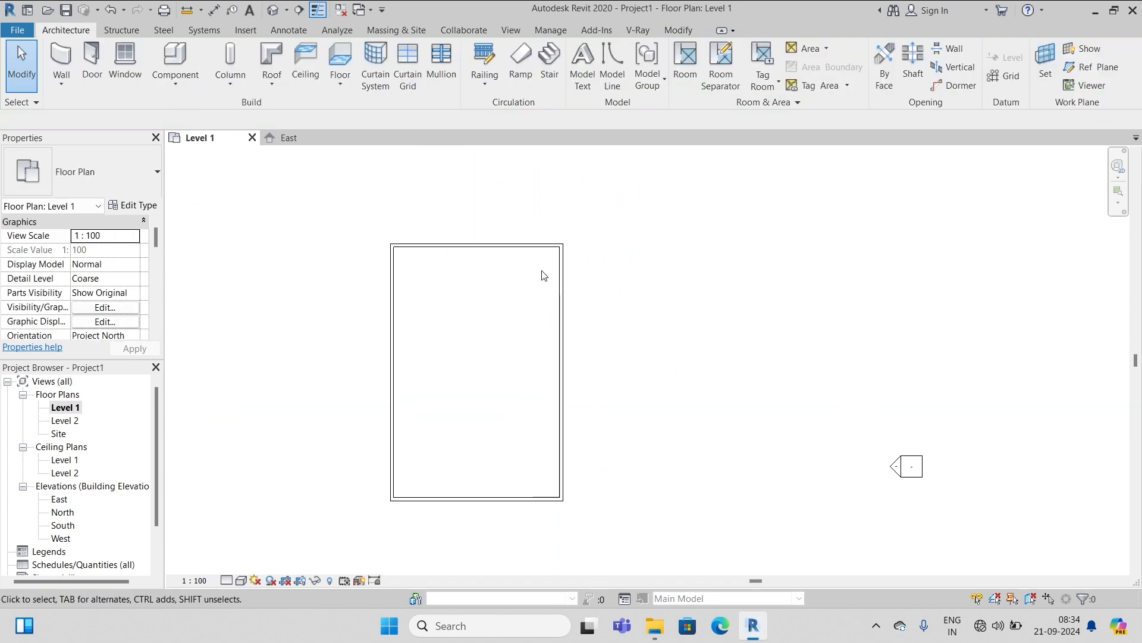
{"action": "left_click", "coordinate": [546, 246]}
{"action": "scroll", "coordinate": [613, 512], "scroll_direction": "up", "scroll_amount": 3}
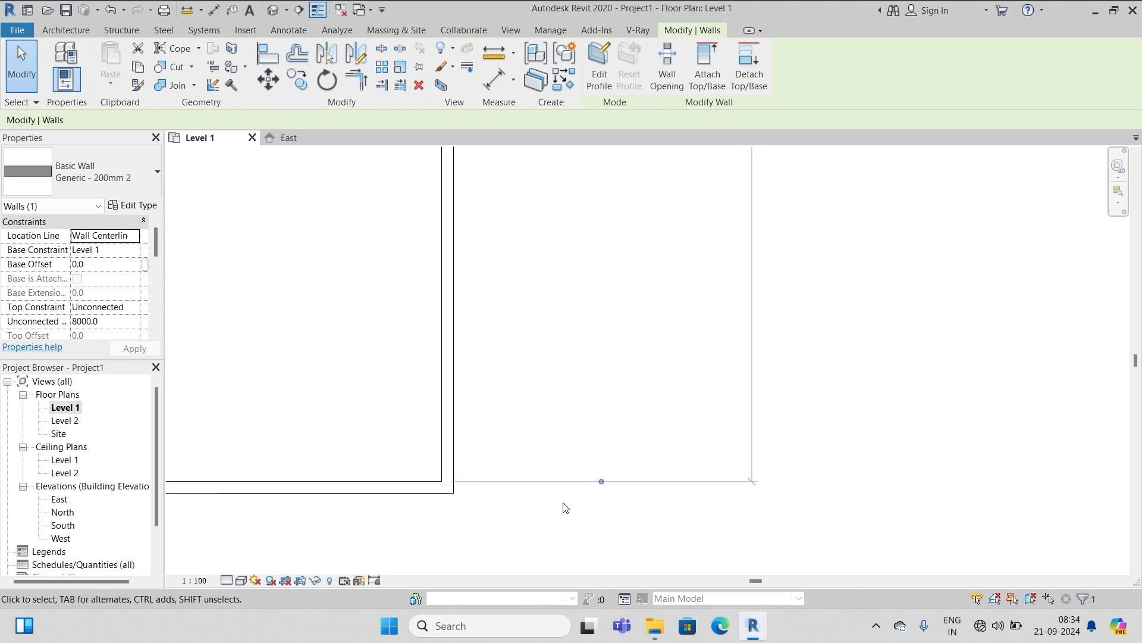
{"action": "scroll", "coordinate": [622, 245], "scroll_direction": "up", "scroll_amount": 2}
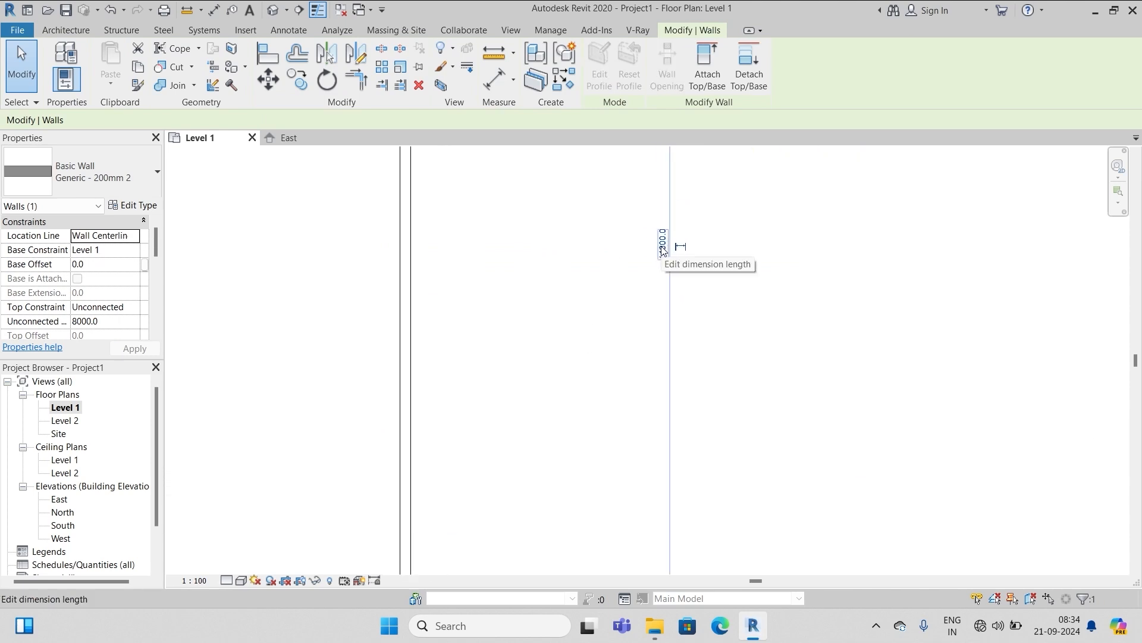
{"action": "left_click", "coordinate": [663, 245]}
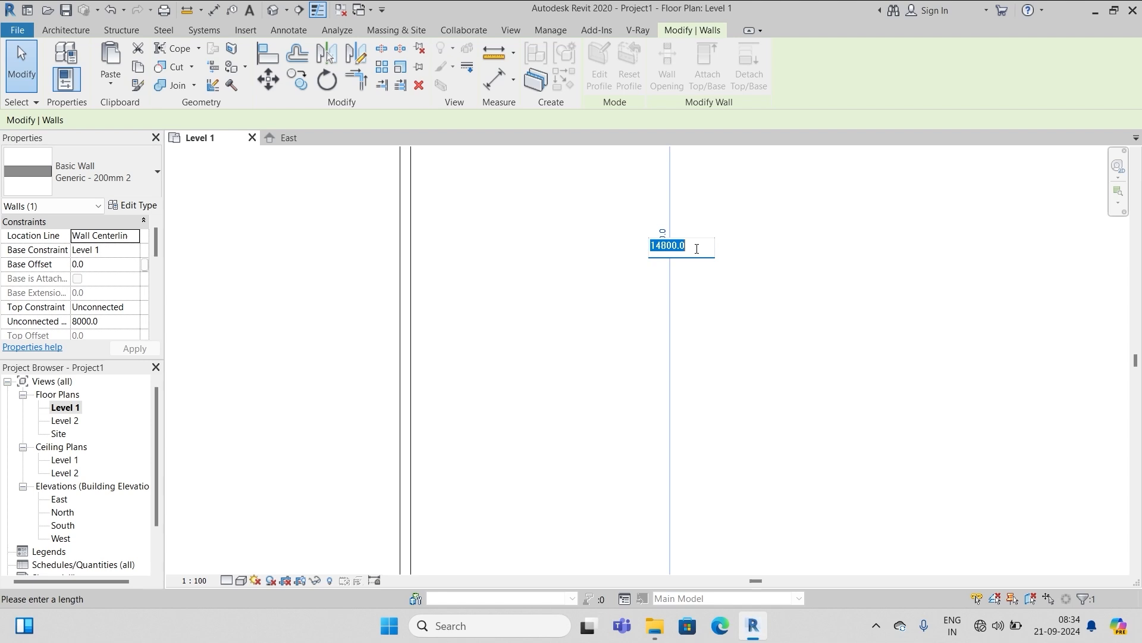
{"action": "type", "text": "3000"}
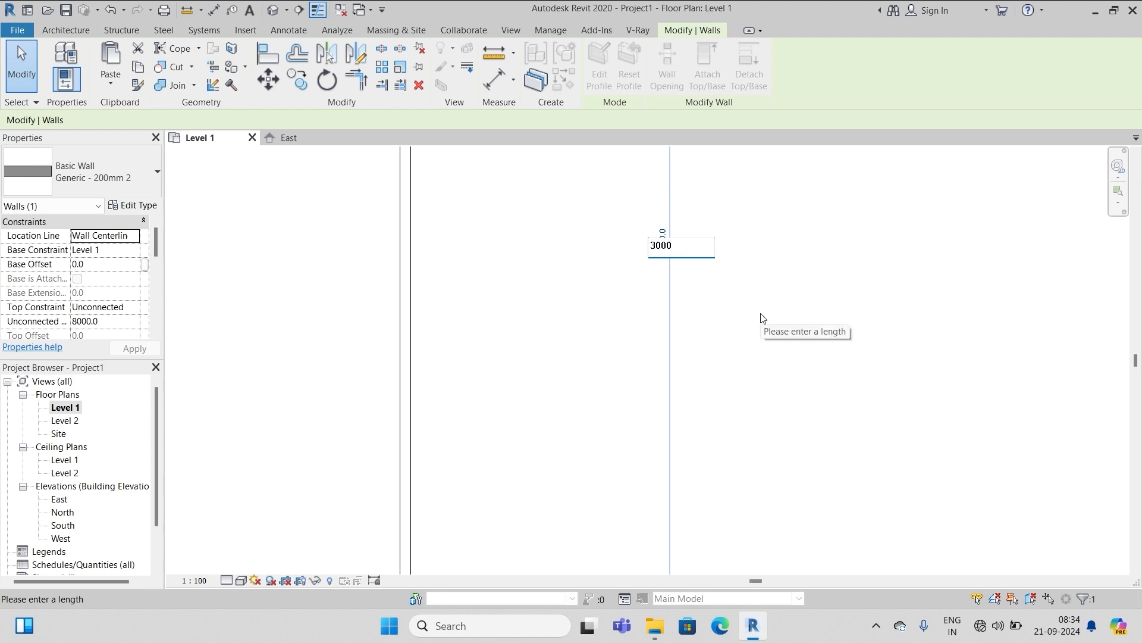
{"action": "key", "text": "Return"}
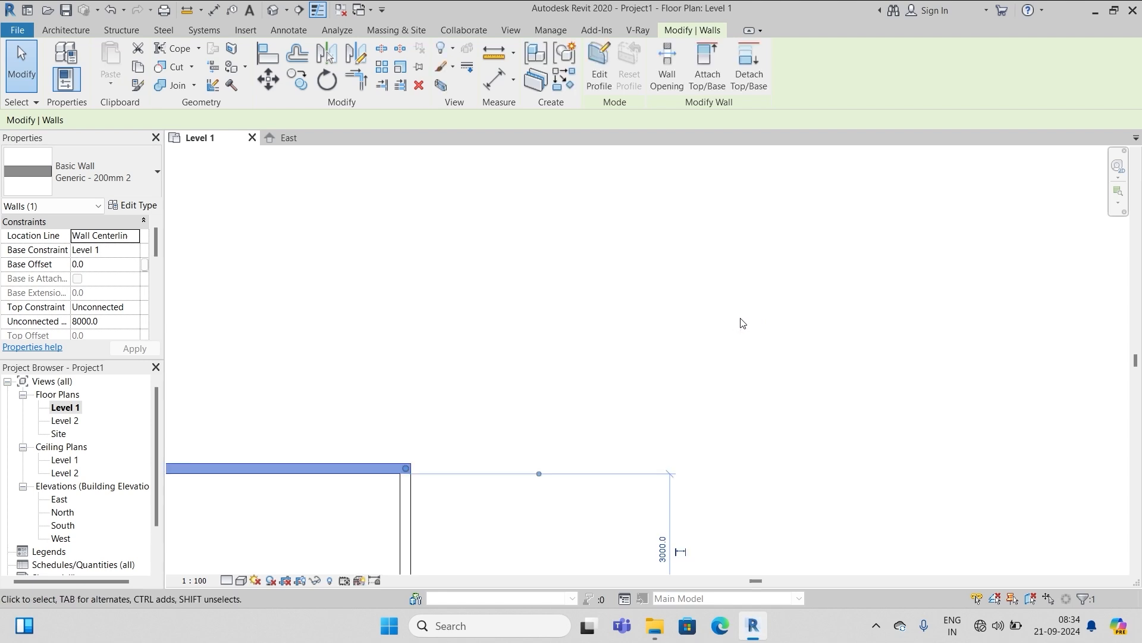
Dimension the 9800 width between inner wall faces and begin entering a new width
{"action": "scroll", "coordinate": [859, 252], "scroll_direction": "down", "scroll_amount": 3}
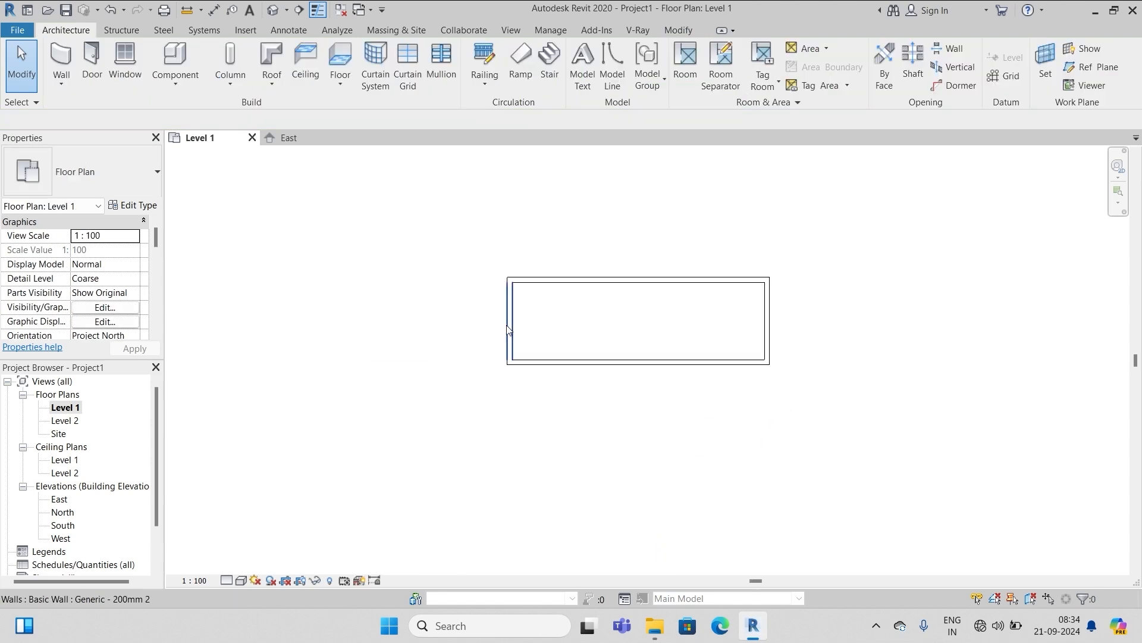
{"action": "left_click", "coordinate": [507, 329]}
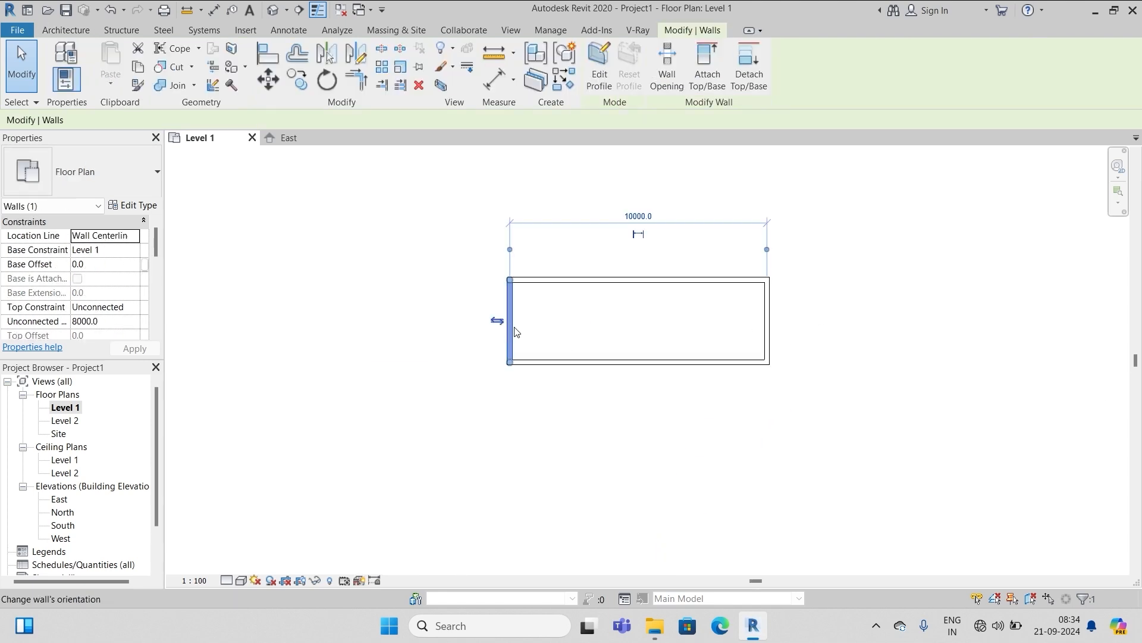
{"action": "scroll", "coordinate": [640, 229], "scroll_direction": "up", "scroll_amount": 5}
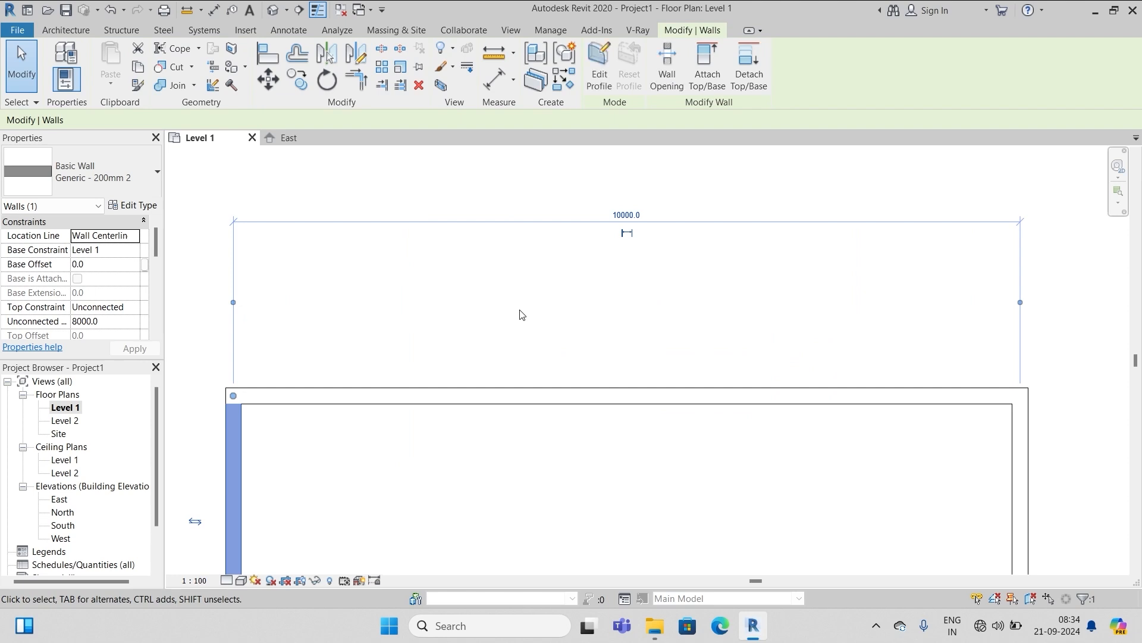
{"action": "left_click", "coordinate": [234, 303]}
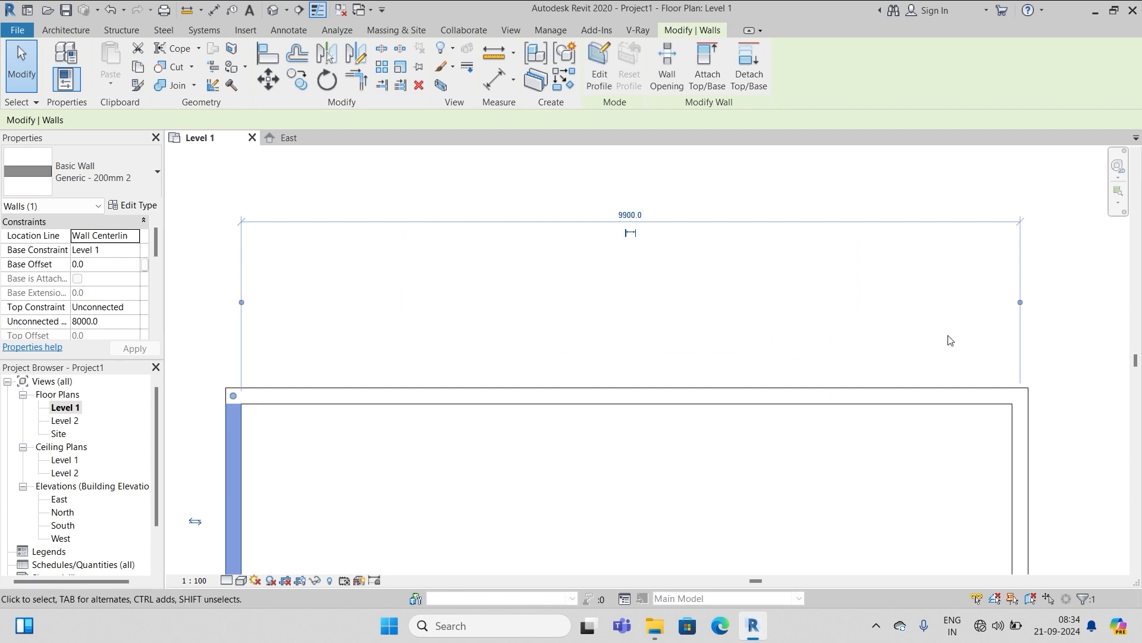
{"action": "left_click", "coordinate": [1021, 304]}
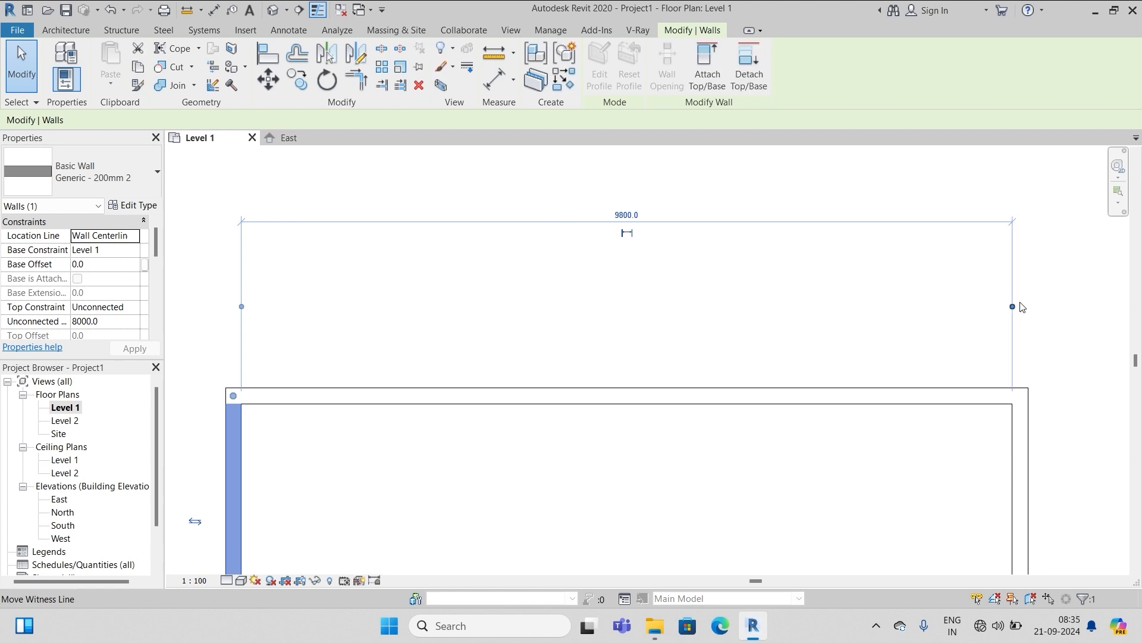
{"action": "left_click", "coordinate": [626, 217]}
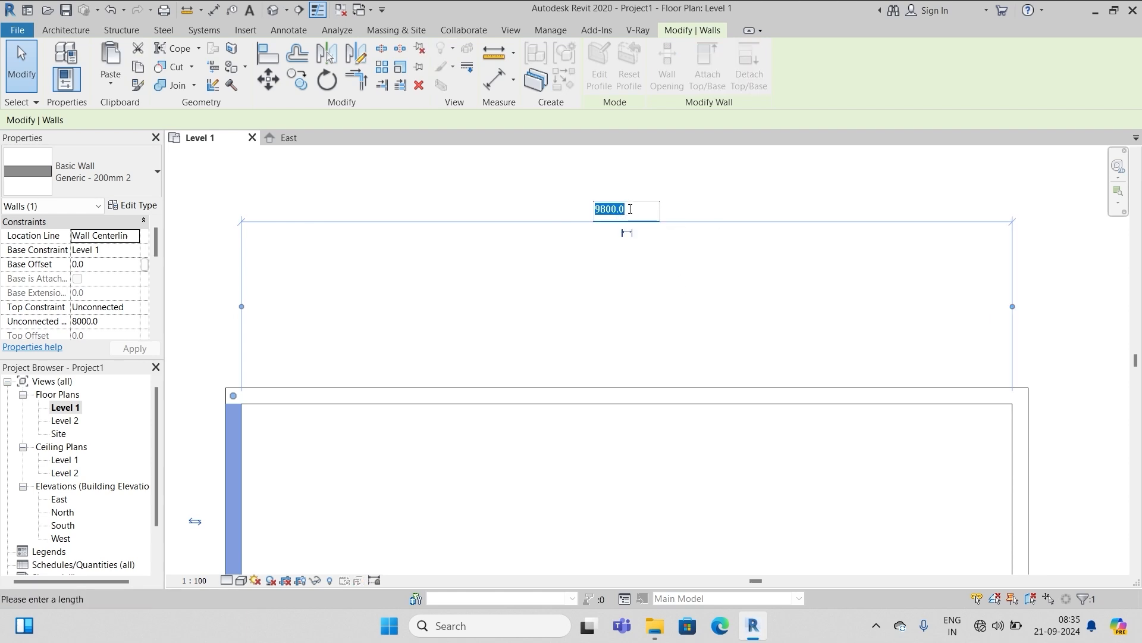
{"action": "type", "text": "1"}
Commit the rectangle's new 1800 mm width
{"action": "key", "text": "Return"}
{"action": "scroll", "coordinate": [559, 256], "scroll_direction": "down", "scroll_amount": 2}
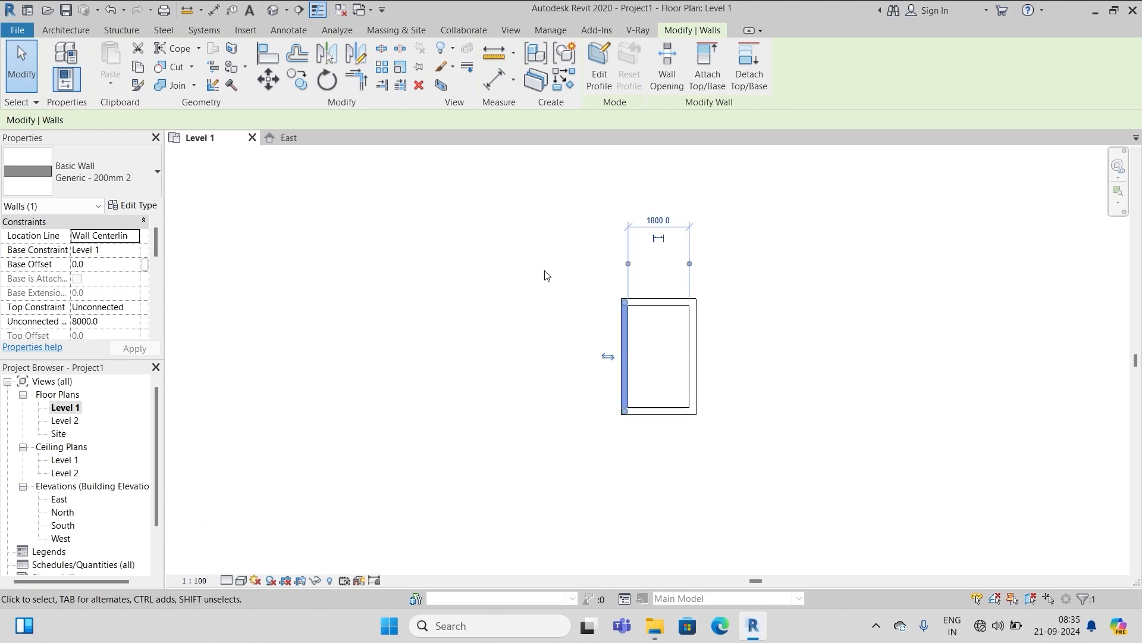
{"action": "left_click", "coordinate": [767, 333]}
{"action": "scroll", "coordinate": [744, 366], "scroll_direction": "up", "scroll_amount": 2}
{"action": "scroll", "coordinate": [375, 203], "scroll_direction": "down", "scroll_amount": 1}
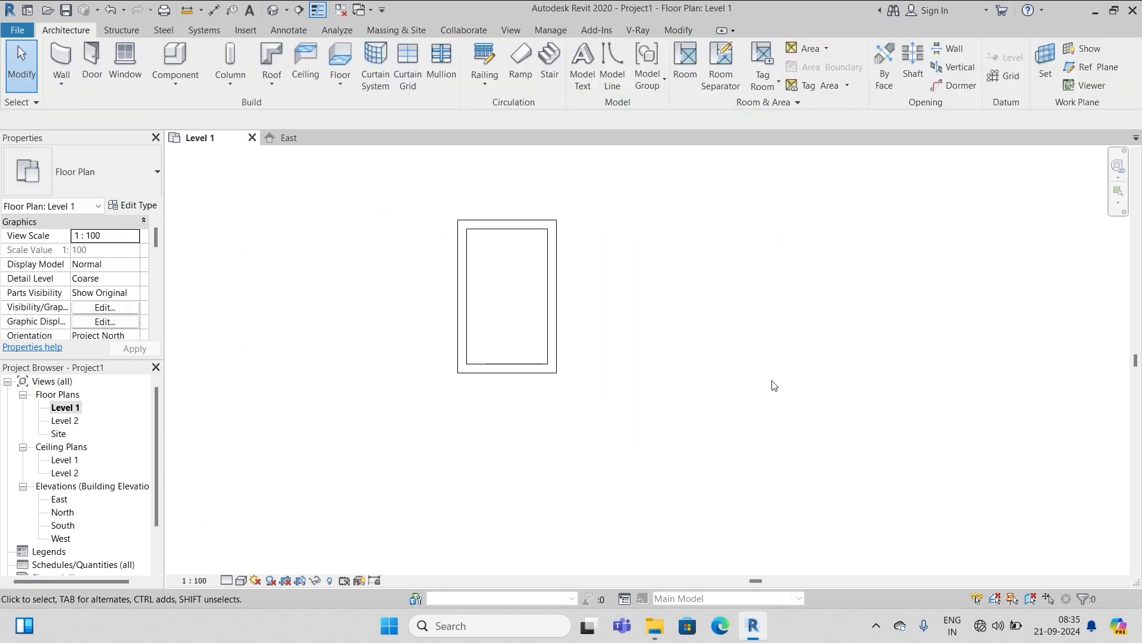
Set all four walls' Top Constraint to Up to level: Level 2
{"action": "left_click_drag", "start_coordinate": [423, 187], "coordinate": [602, 447]}
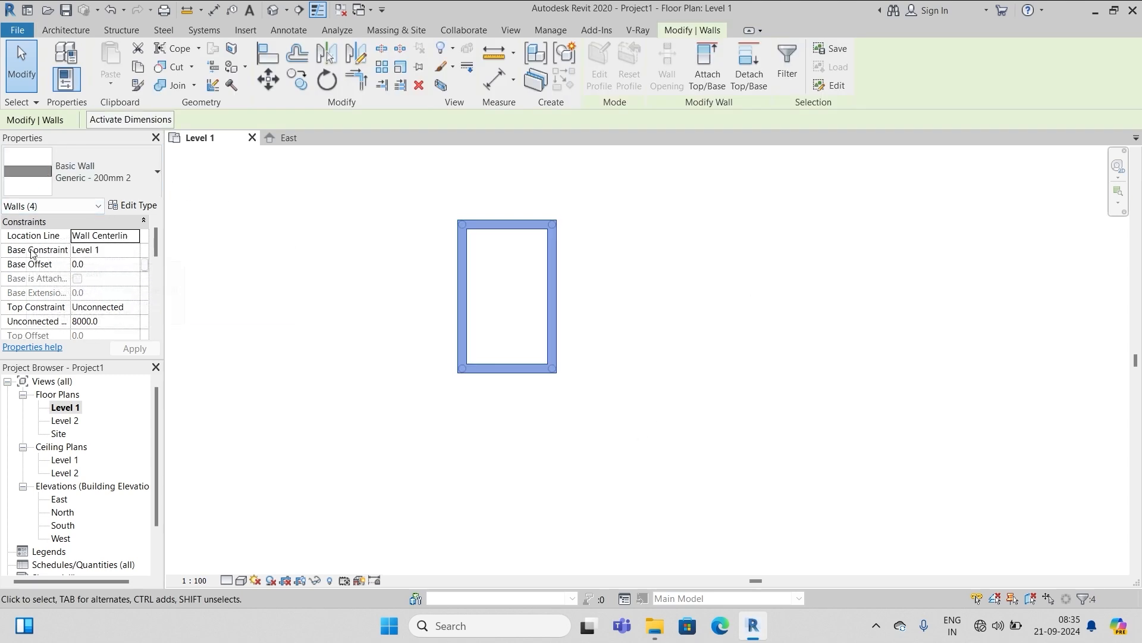
{"action": "left_click", "coordinate": [132, 308]}
{"action": "left_click", "coordinate": [141, 346]}
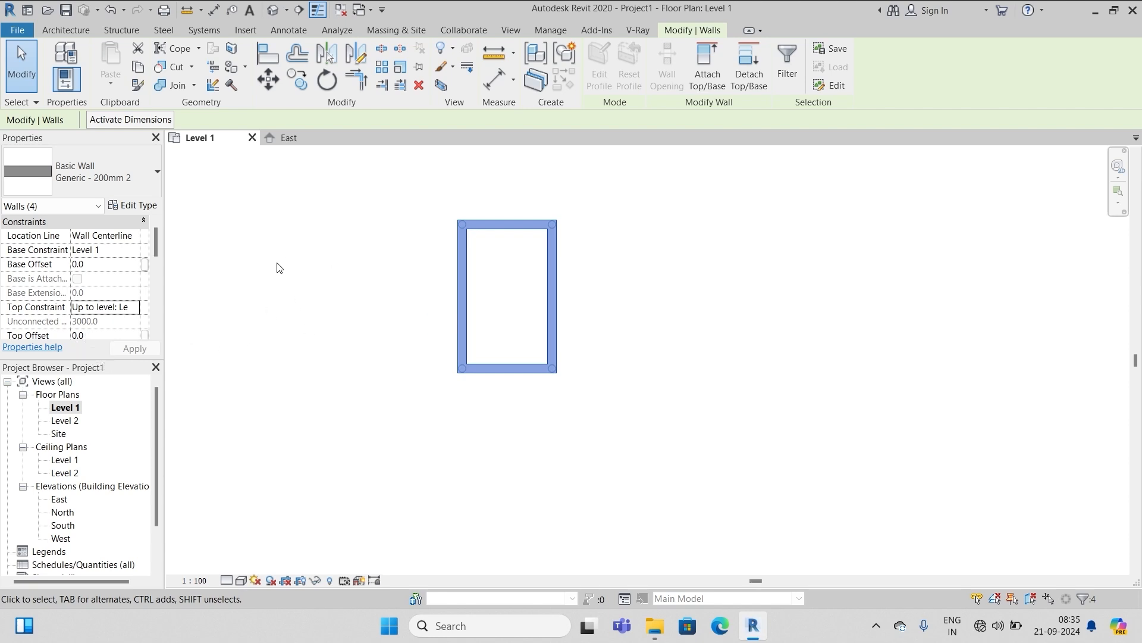
{"action": "left_click", "coordinate": [363, 280]}
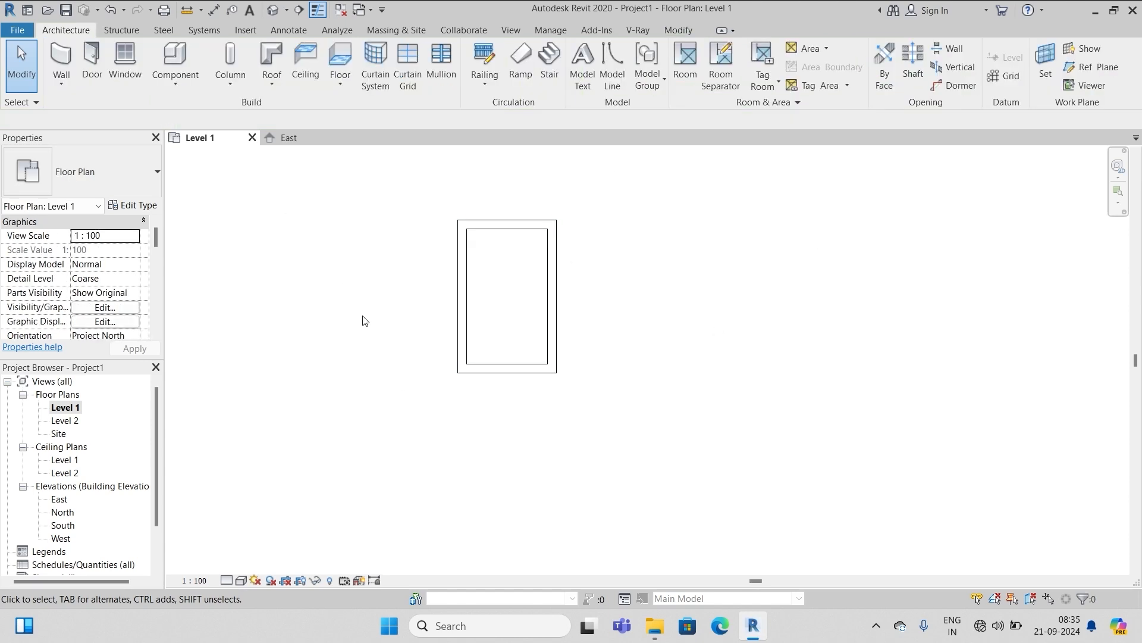
Start an architectural floor with a duplicated type named Generic Floor - 100mm 2
{"action": "left_click", "coordinate": [341, 80]}
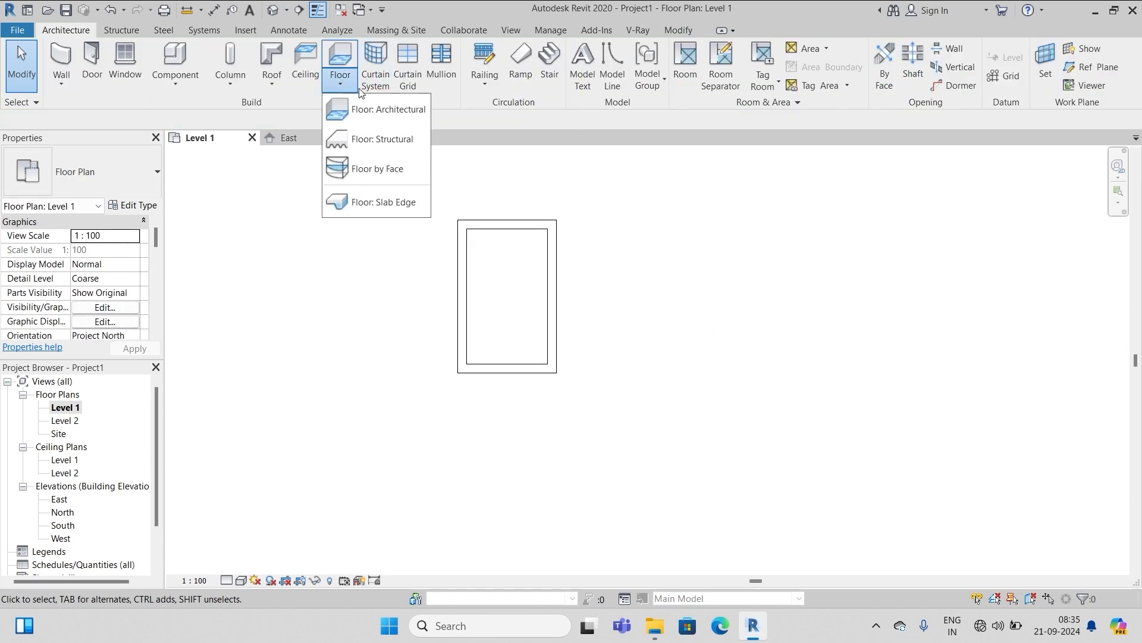
{"action": "left_click", "coordinate": [390, 110]}
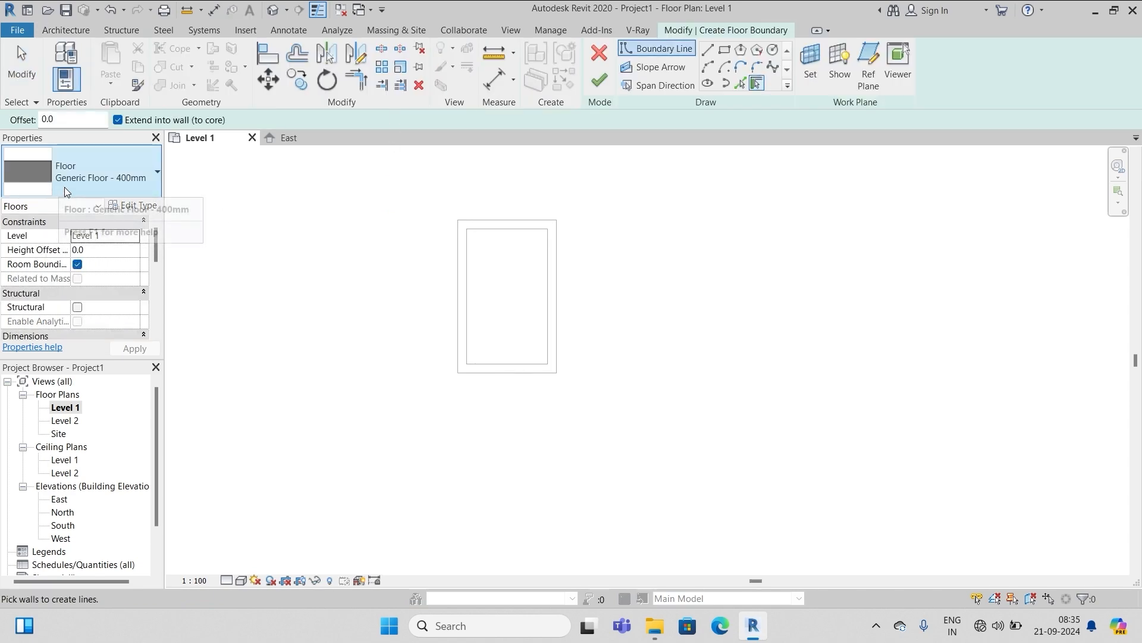
{"action": "left_click", "coordinate": [132, 206]}
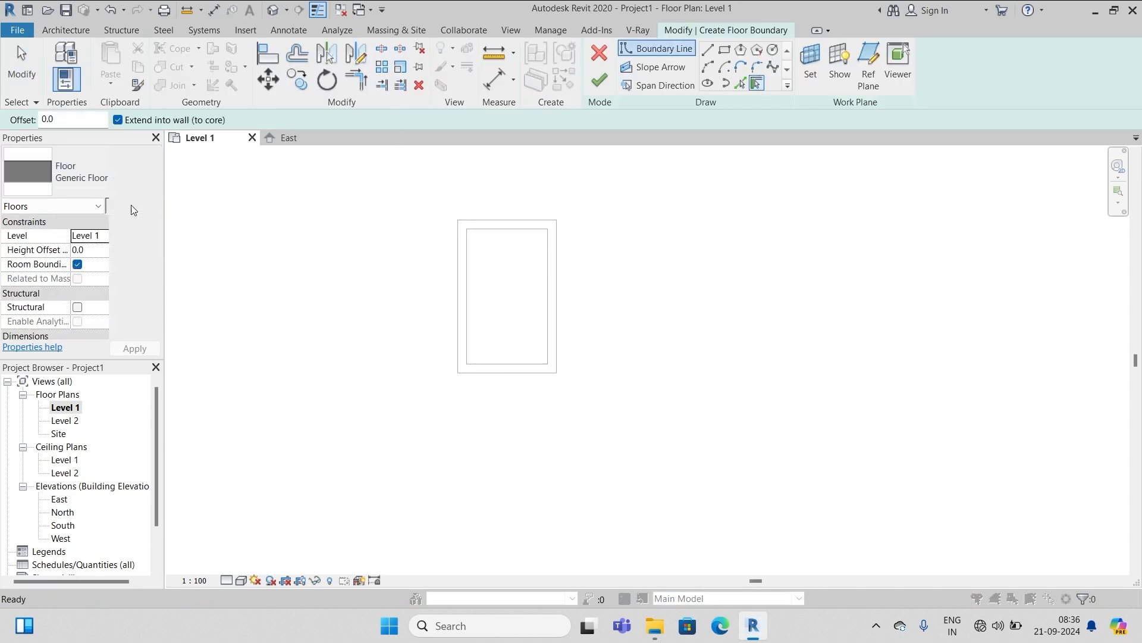
{"action": "left_click", "coordinate": [577, 172]}
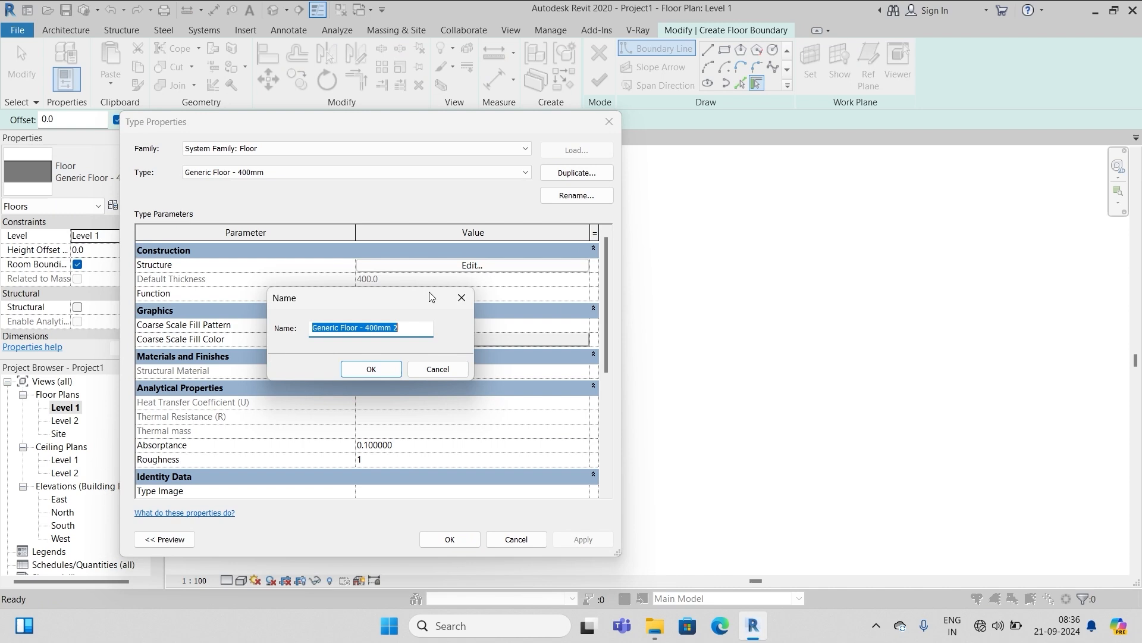
{"action": "left_click", "coordinate": [368, 329]}
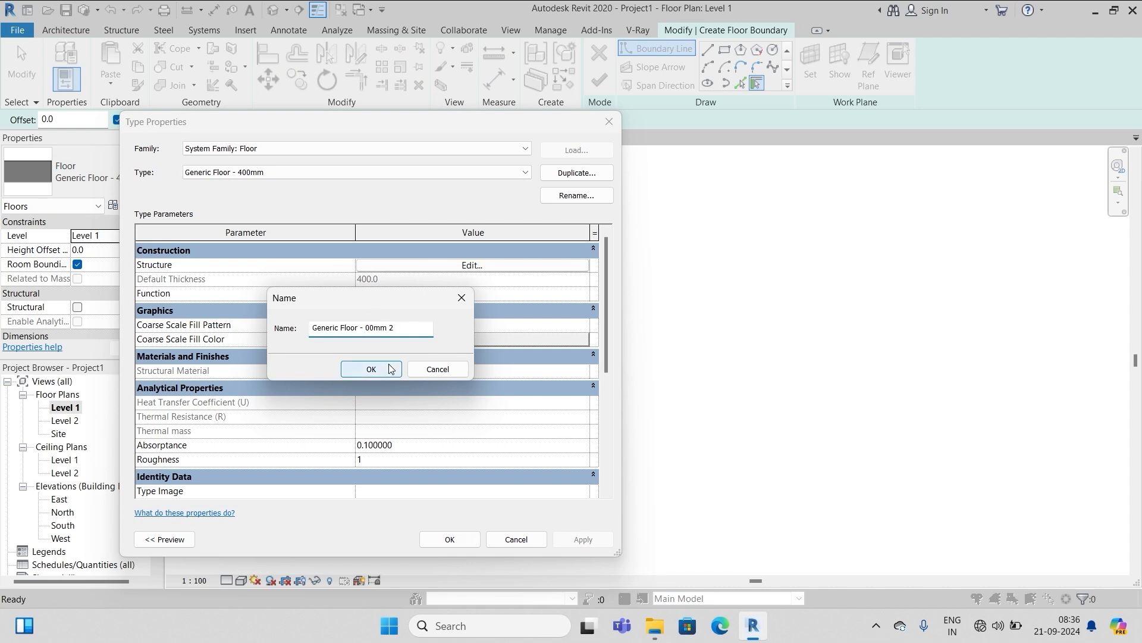
{"action": "type", "text": "1"}
{"action": "left_click", "coordinate": [371, 367]}
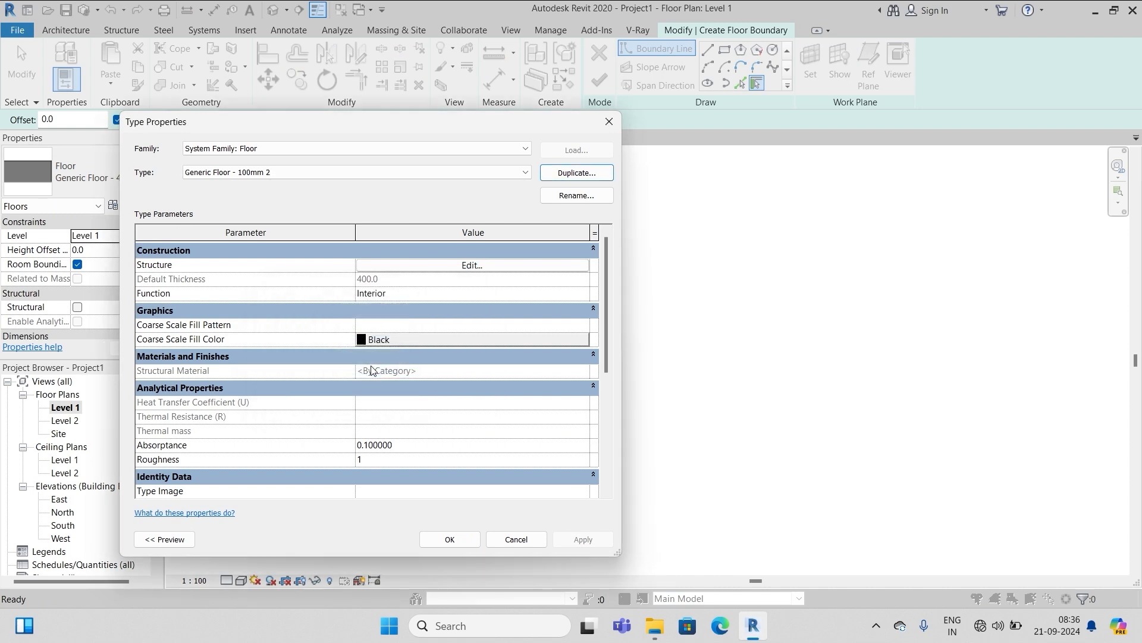
Set the new floor type's structure layer thickness to 100 mm
{"action": "left_click", "coordinate": [473, 267]}
{"action": "left_click", "coordinate": [351, 264]}
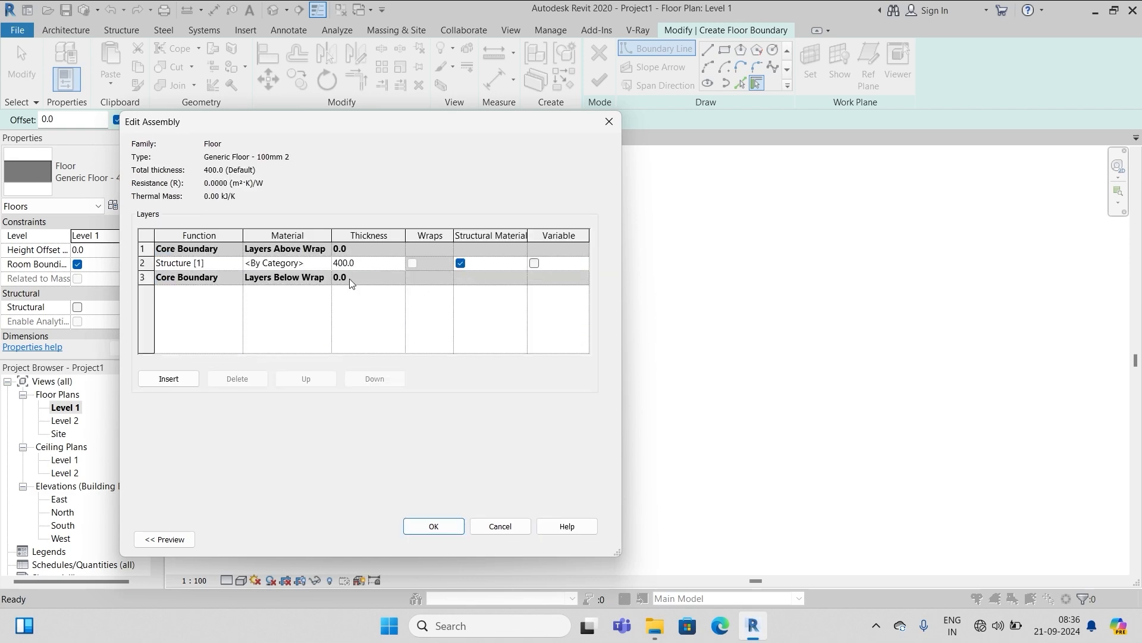
{"action": "key", "text": "Delete"}
{"action": "type", "text": "1"}
{"action": "left_click", "coordinate": [438, 523]}
{"action": "left_click", "coordinate": [449, 539]}
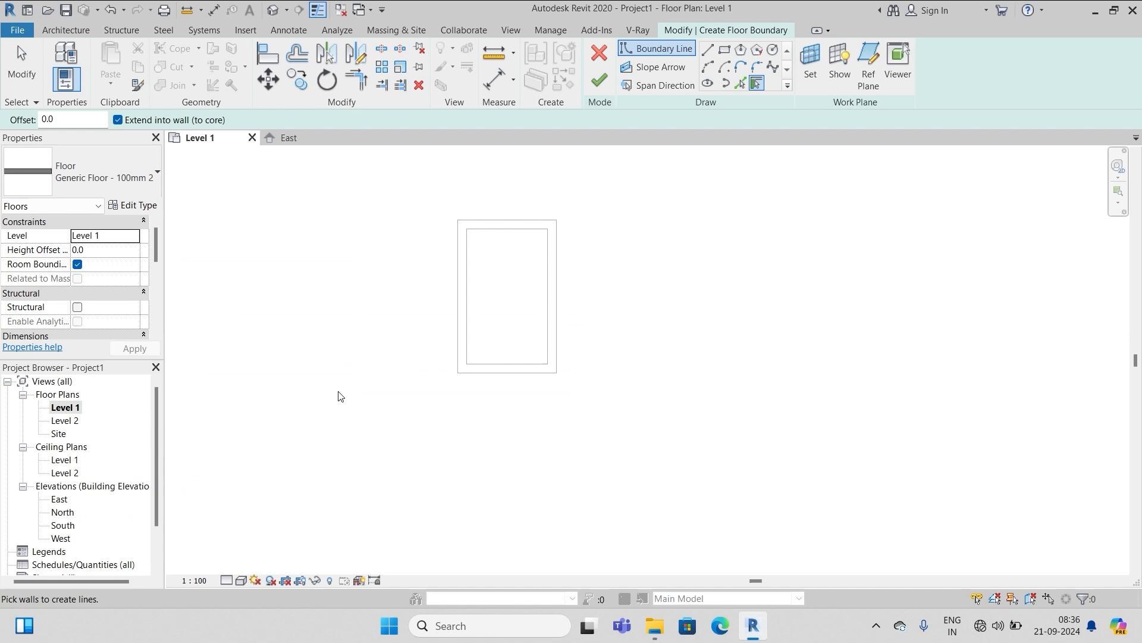
Sketch a rectangular floor boundary between opposite wall corners and finish the floor
{"action": "left_click", "coordinate": [725, 52]}
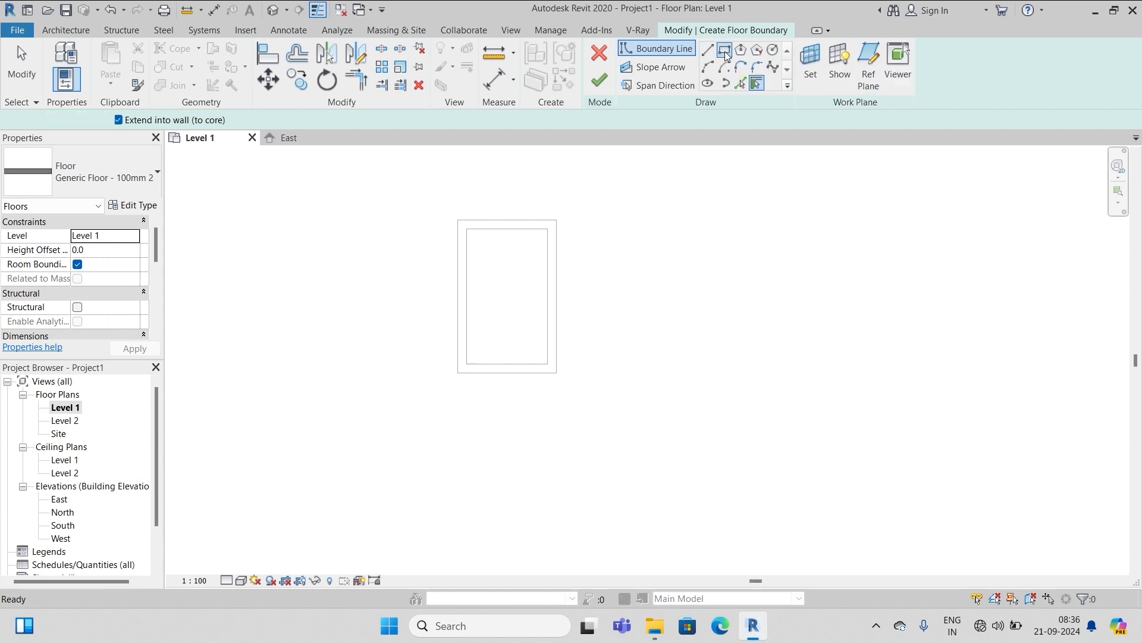
{"action": "left_click", "coordinate": [458, 220]}
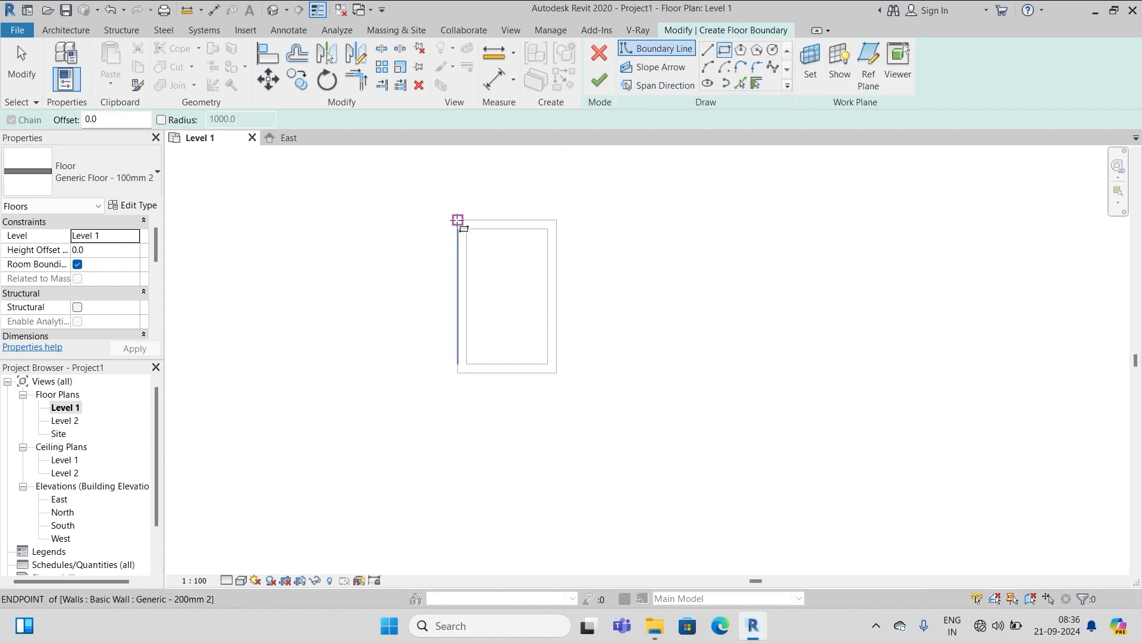
{"action": "left_click", "coordinate": [557, 373]}
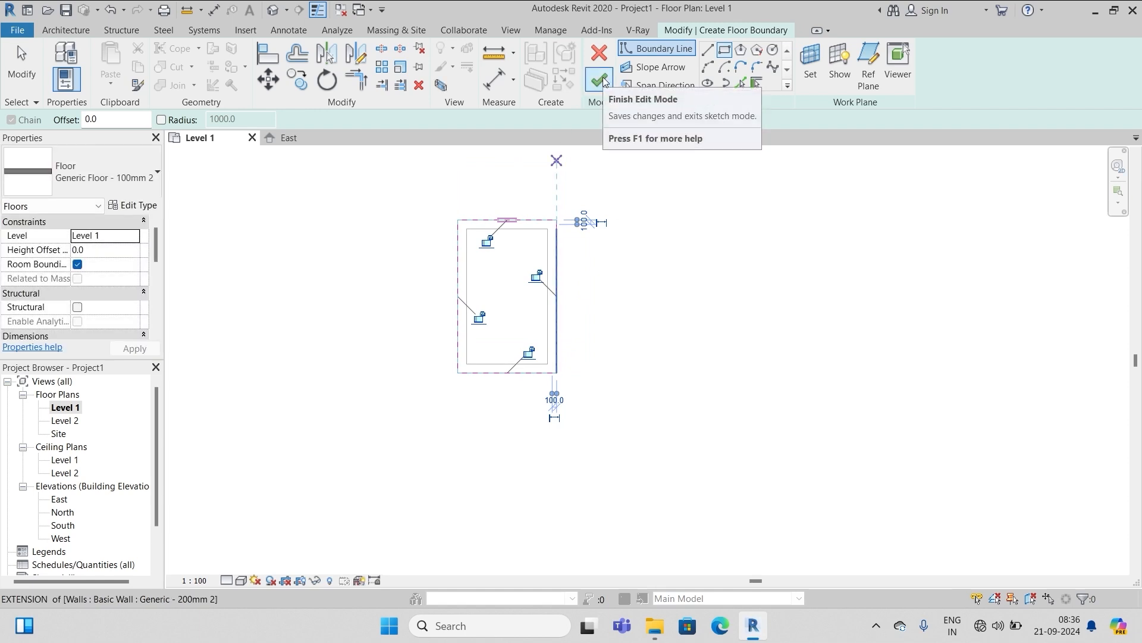
{"action": "left_click", "coordinate": [600, 79]}
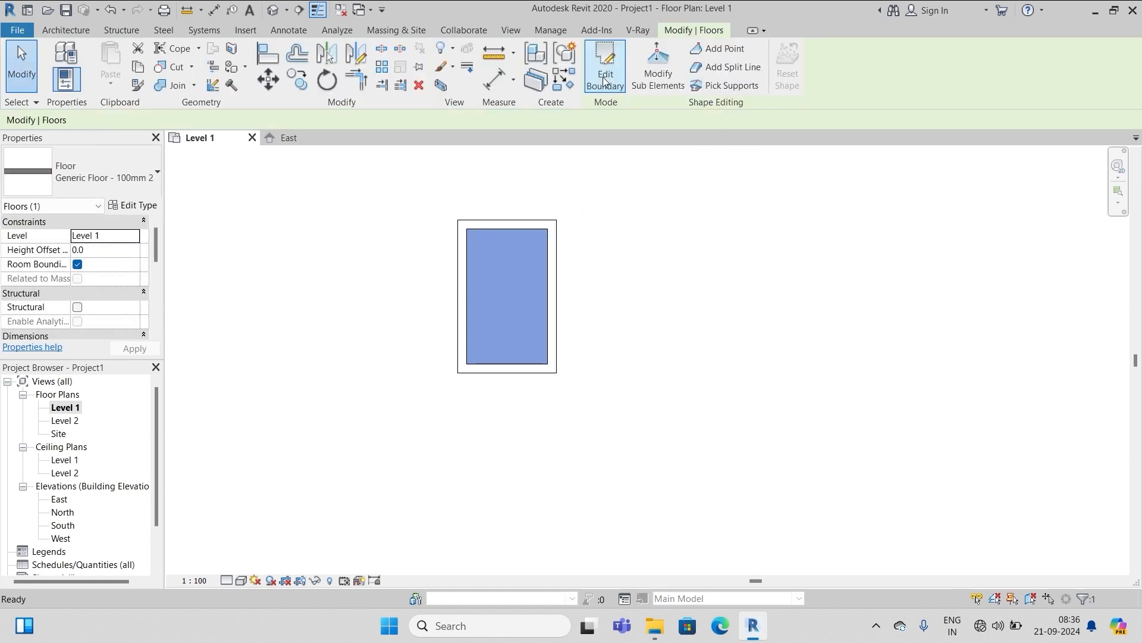
{"action": "left_click", "coordinate": [593, 220]}
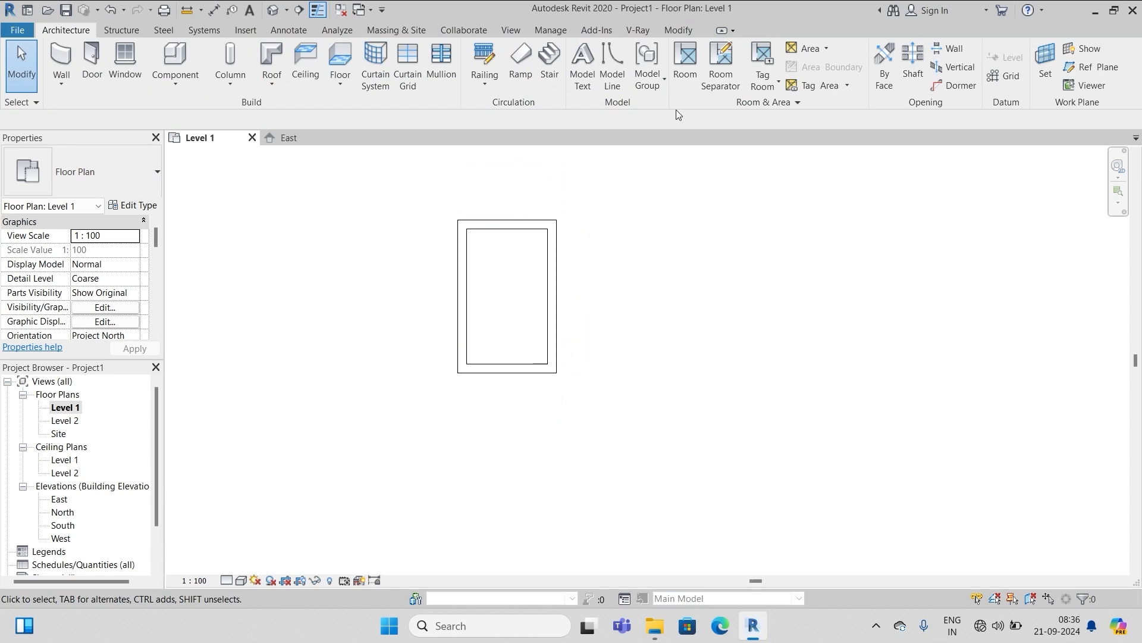
In the East elevation, copy the floor slab and paste it aligned to Level 2
{"action": "double_click", "coordinate": [60, 500]}
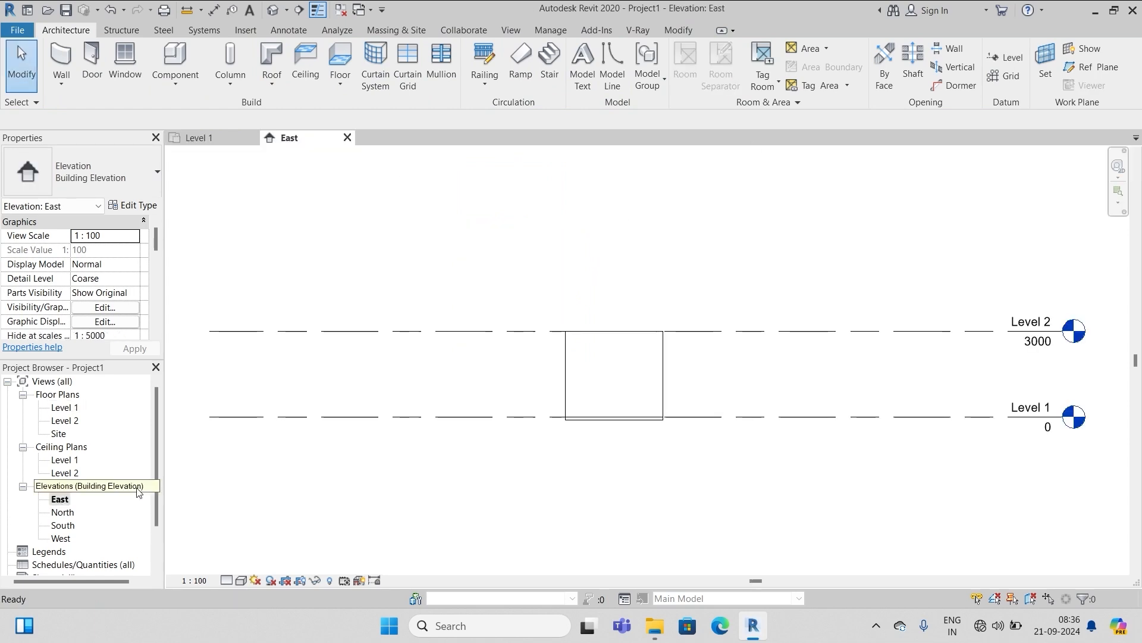
{"action": "scroll", "coordinate": [571, 417], "scroll_direction": "up", "scroll_amount": 3}
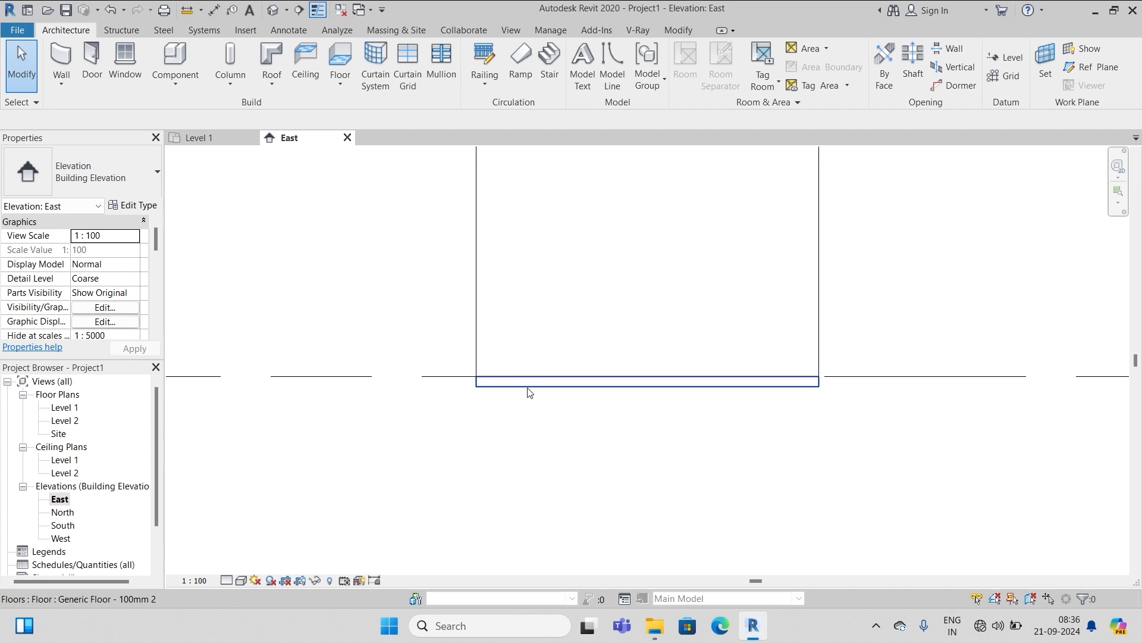
{"action": "scroll", "coordinate": [429, 494], "scroll_direction": "down", "scroll_amount": 3}
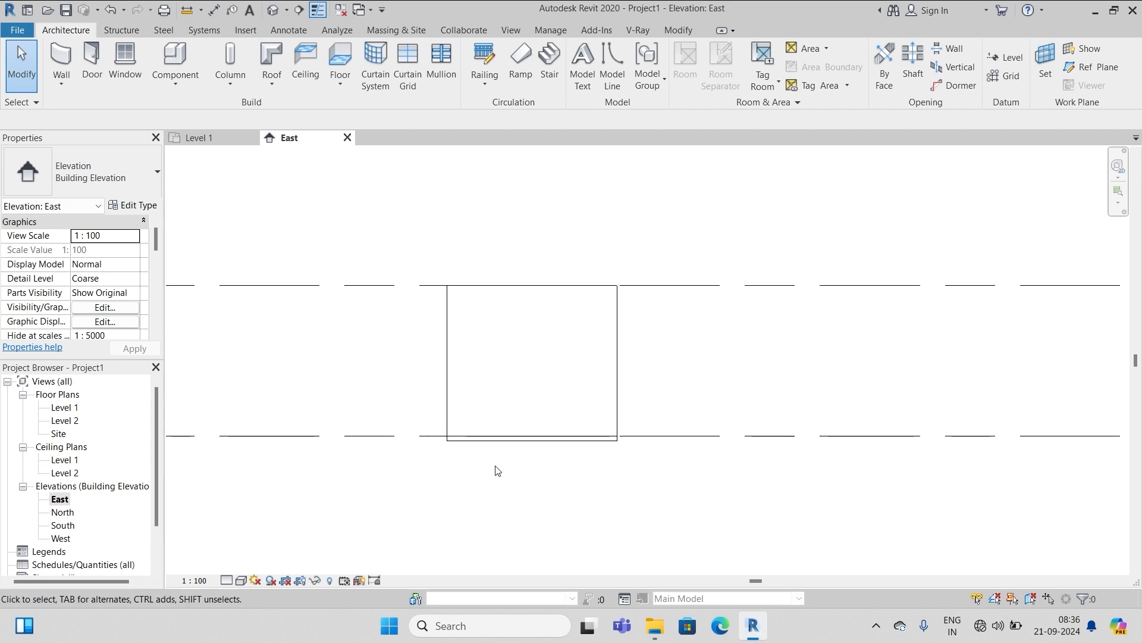
{"action": "scroll", "coordinate": [492, 461], "scroll_direction": "up", "scroll_amount": 1}
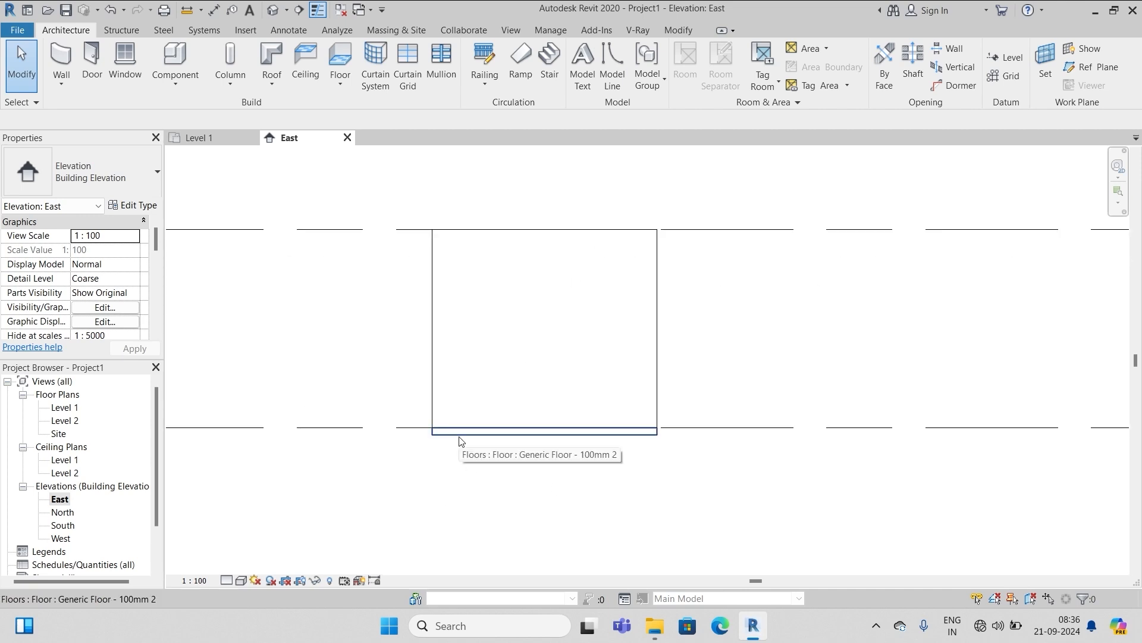
{"action": "left_click", "coordinate": [464, 434]}
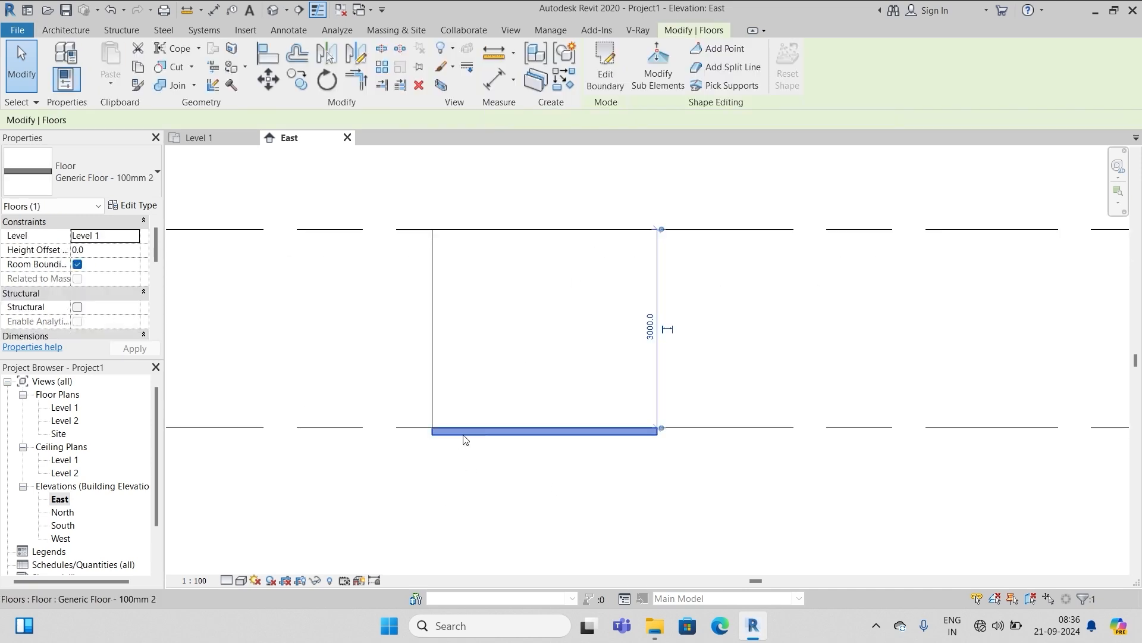
{"action": "left_click", "coordinate": [140, 69]}
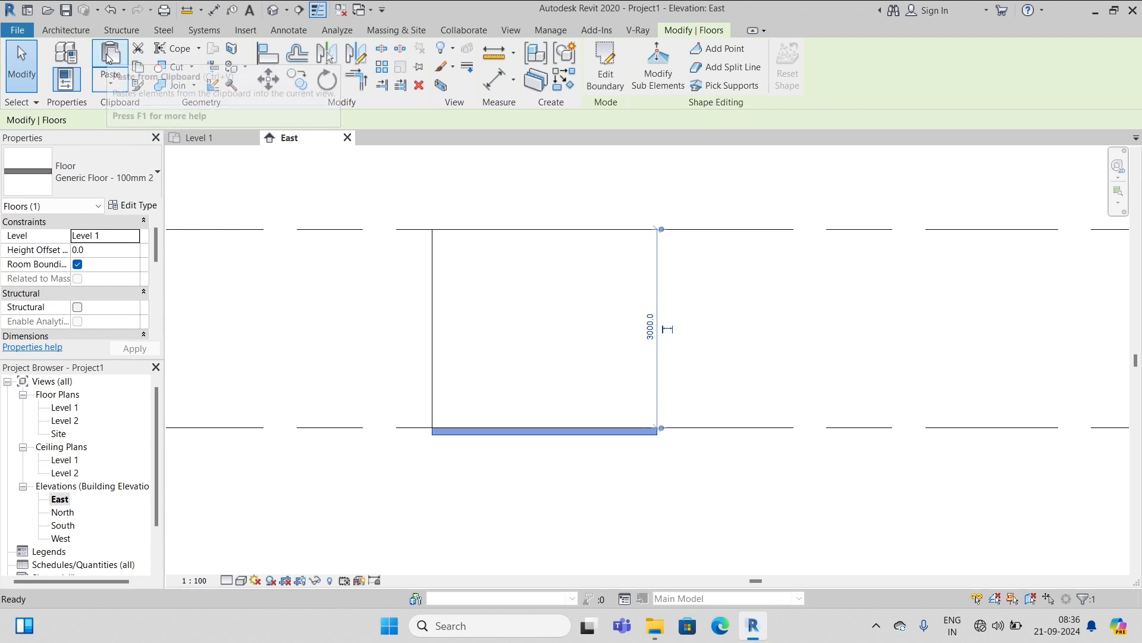
{"action": "left_click", "coordinate": [114, 86]}
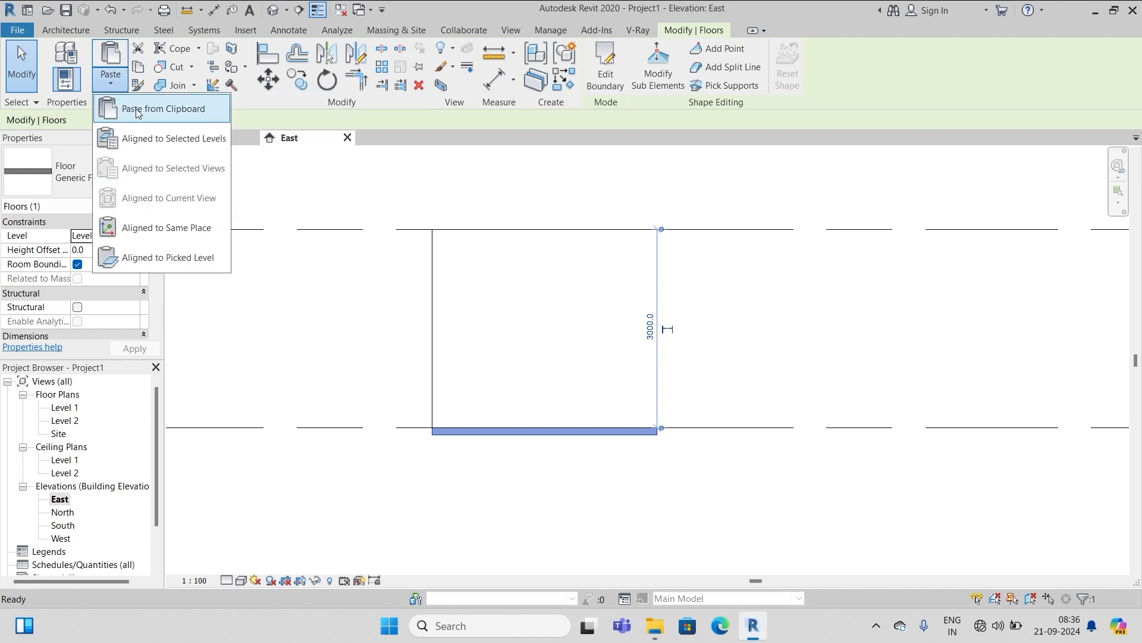
{"action": "left_click", "coordinate": [147, 139]}
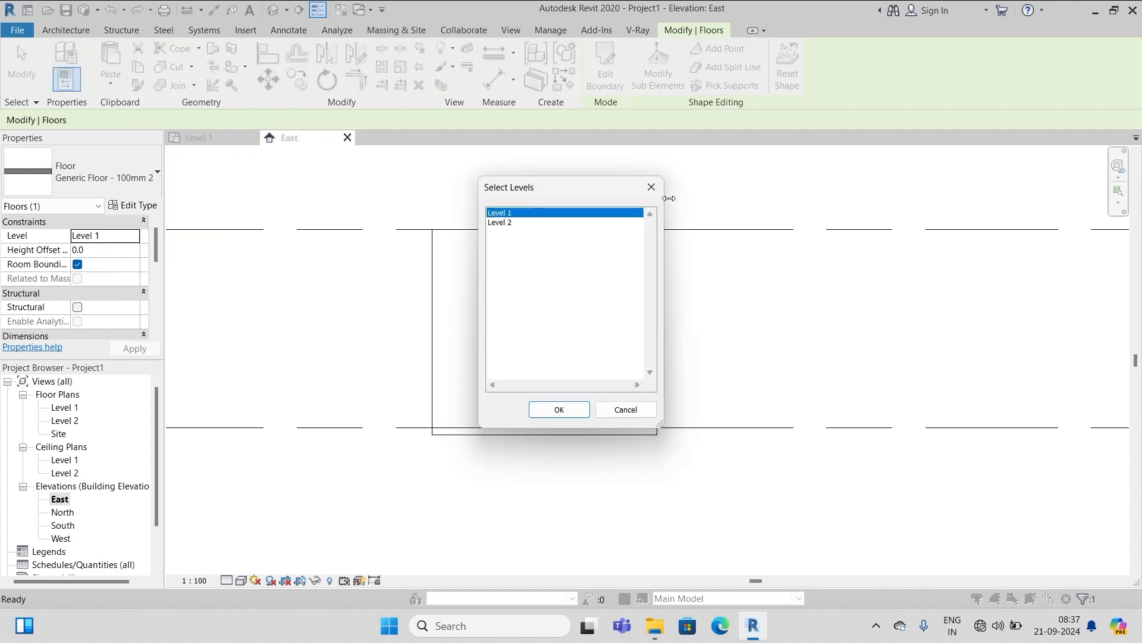
{"action": "left_click", "coordinate": [505, 223]}
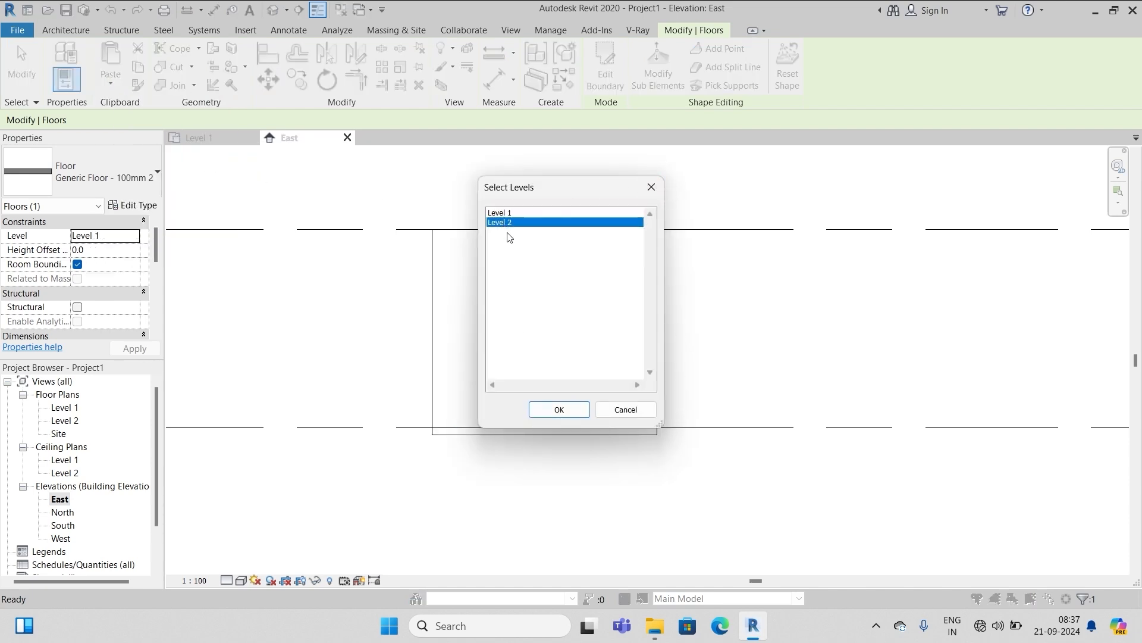
{"action": "left_click", "coordinate": [559, 409]}
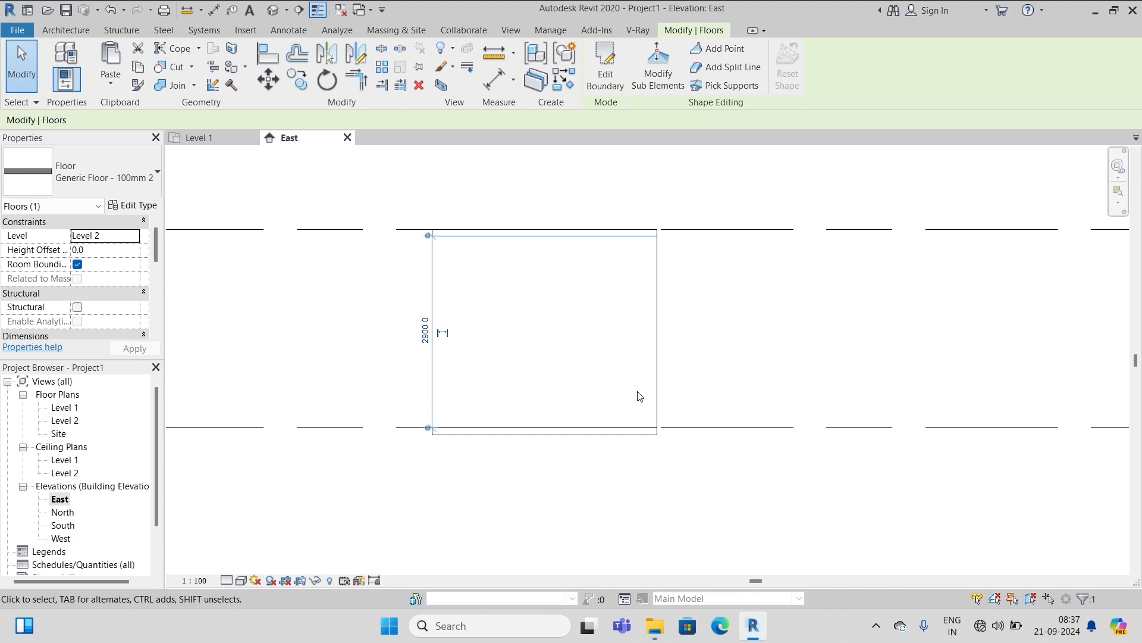
Give the upper floor slab a Height Offset of 100 and apply it
{"action": "left_click", "coordinate": [760, 346]}
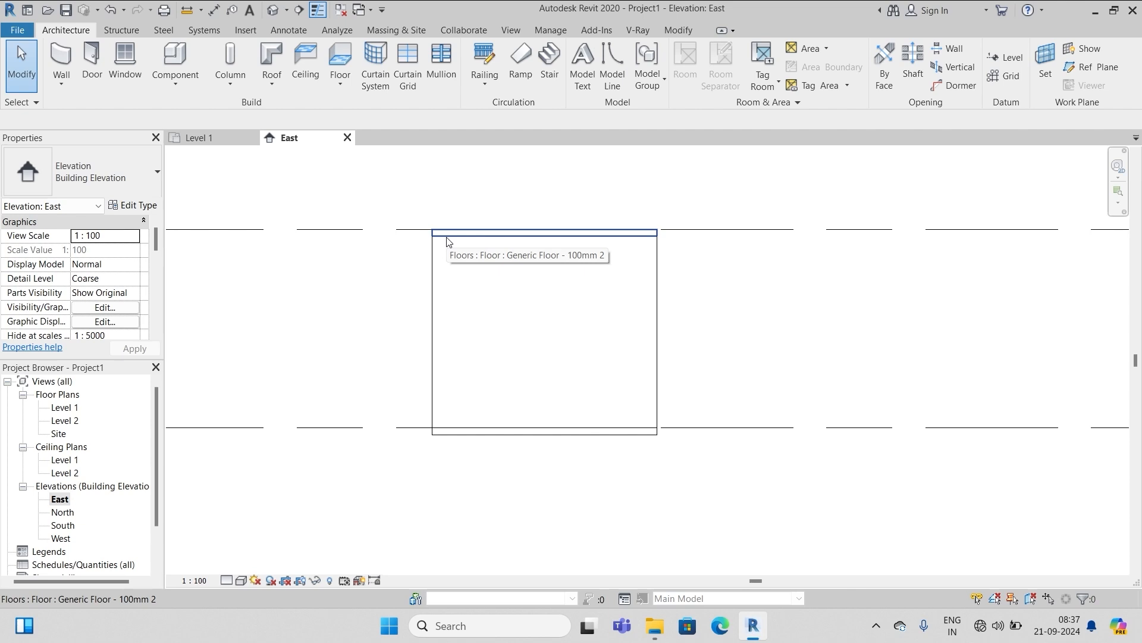
{"action": "scroll", "coordinate": [650, 316], "scroll_direction": "down", "scroll_amount": 3}
{"action": "scroll", "coordinate": [513, 301], "scroll_direction": "up", "scroll_amount": 5}
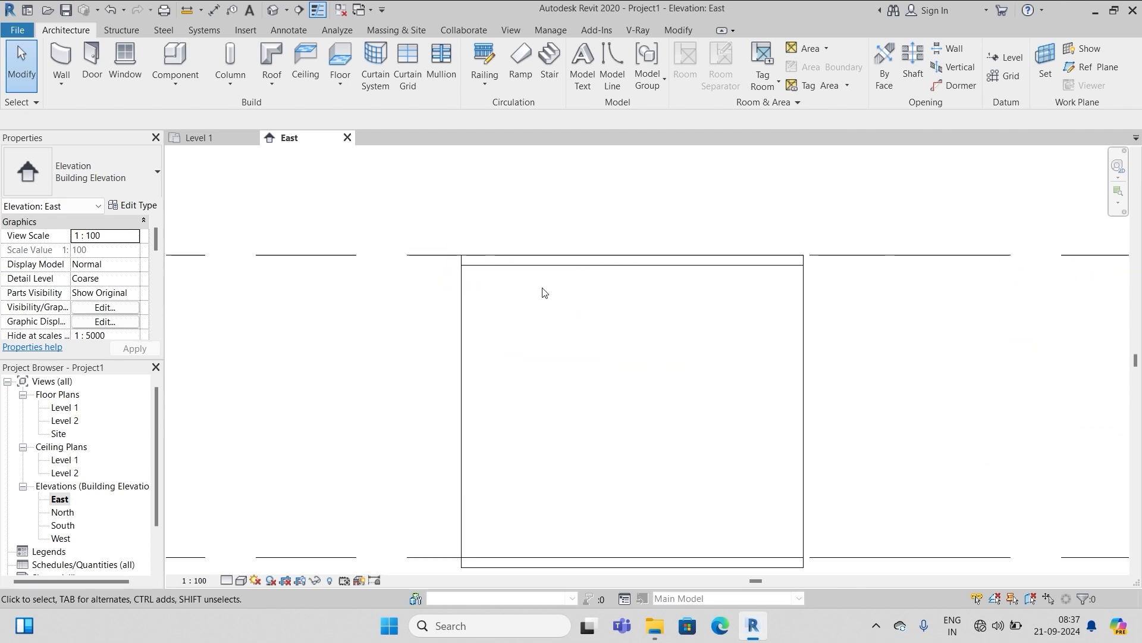
{"action": "scroll", "coordinate": [543, 292], "scroll_direction": "up", "scroll_amount": 1}
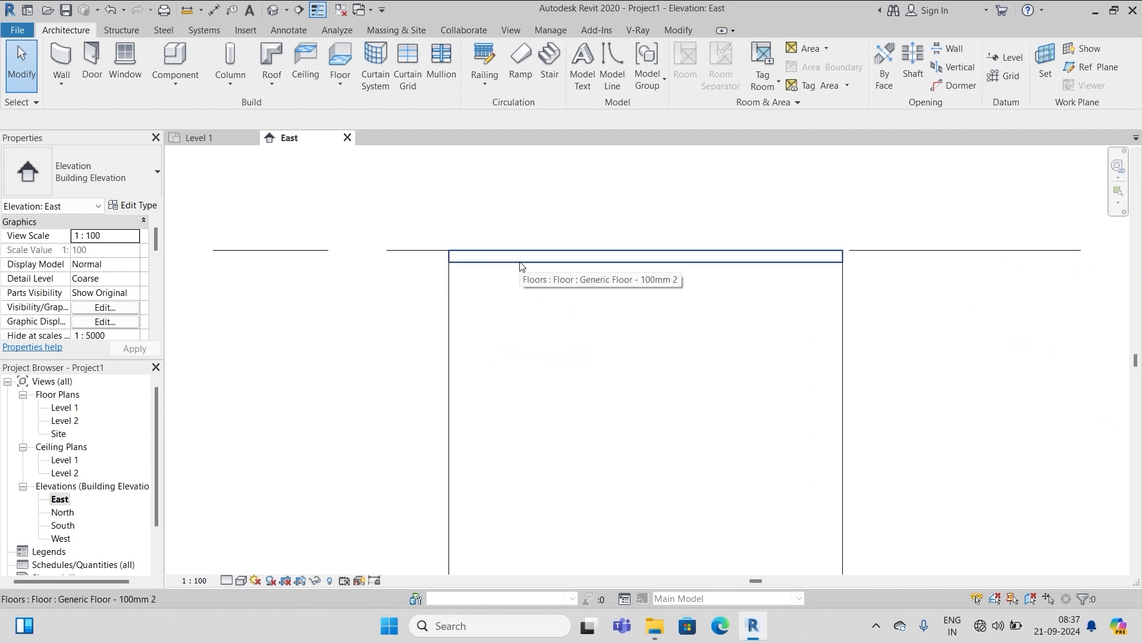
{"action": "left_click", "coordinate": [521, 265]}
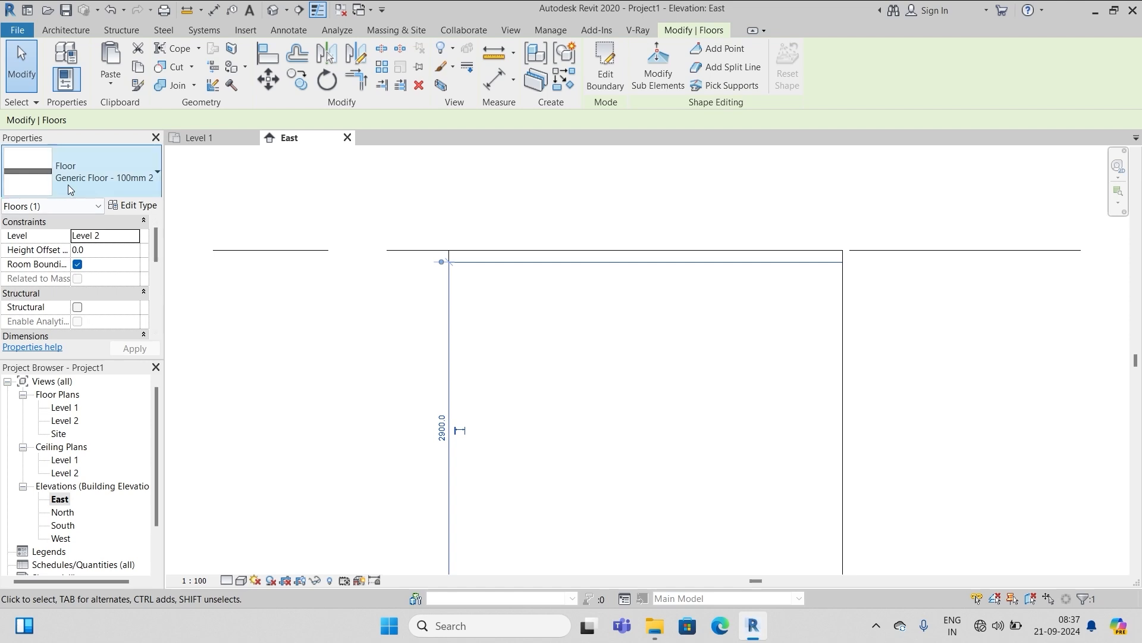
{"action": "left_click", "coordinate": [103, 250]}
{"action": "type", "text": "1"}
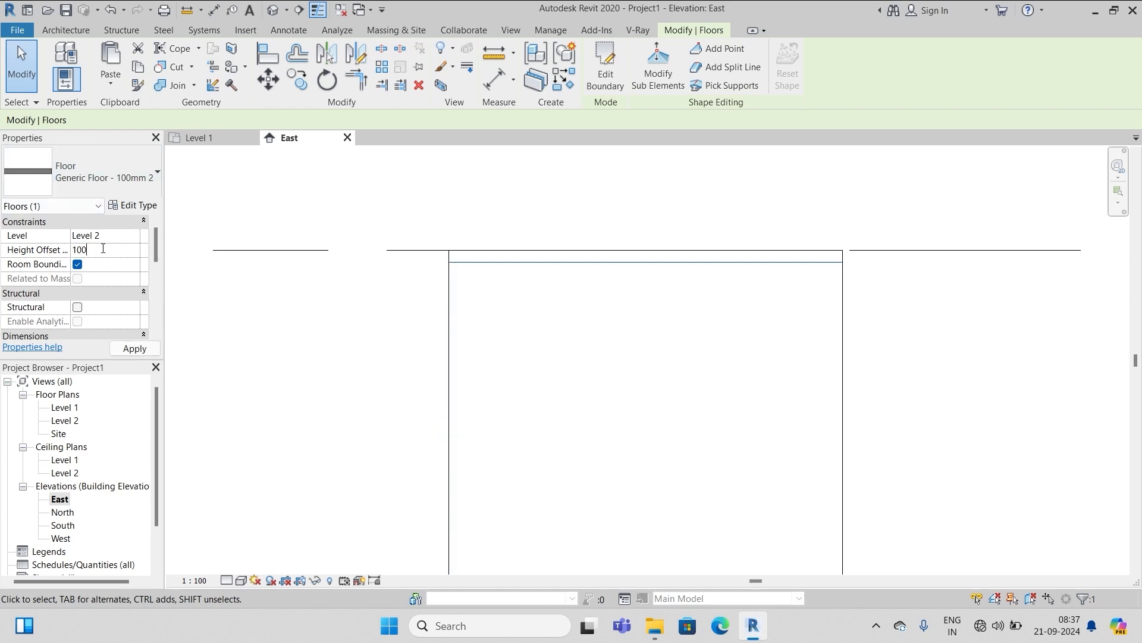
{"action": "left_click", "coordinate": [126, 350]}
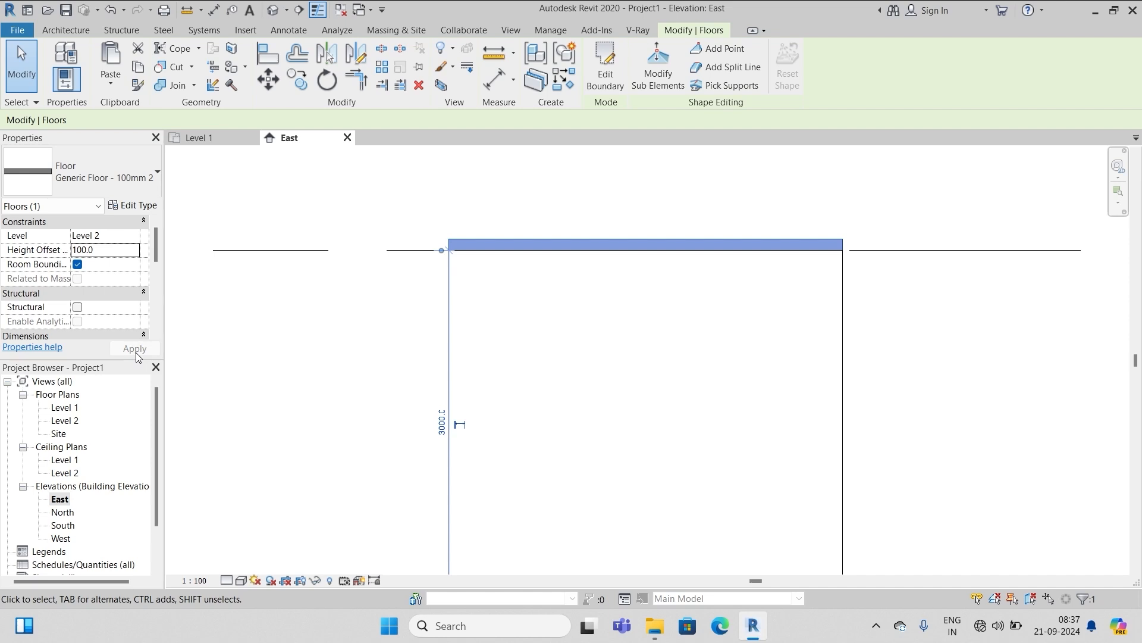
{"action": "scroll", "coordinate": [384, 320], "scroll_direction": "down", "scroll_amount": 5}
{"action": "left_click", "coordinate": [573, 336]}
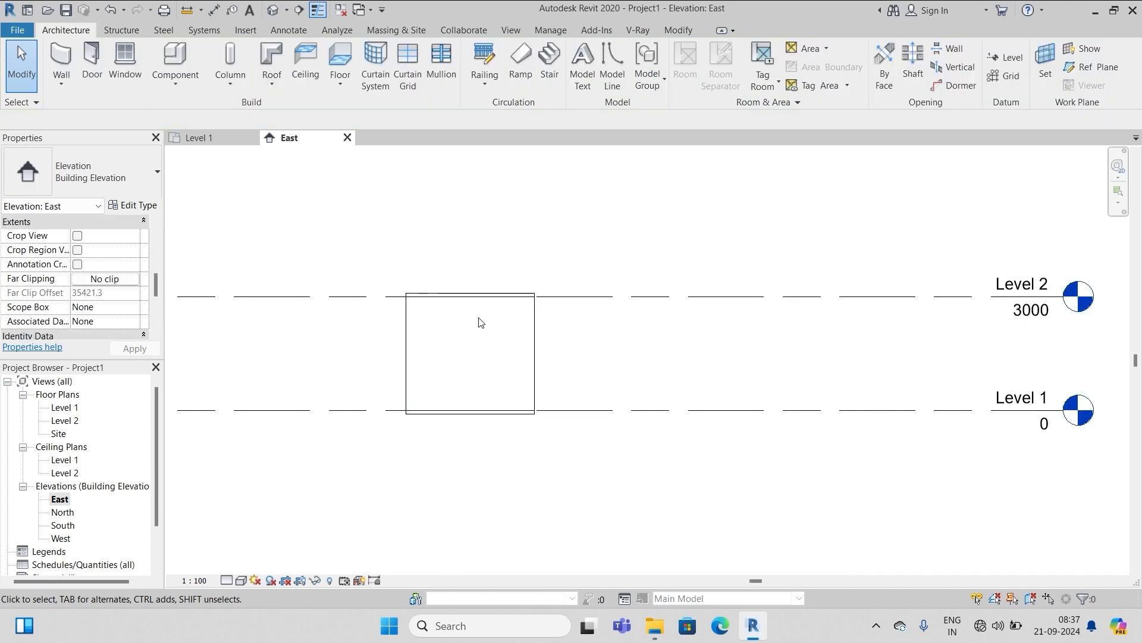
{"action": "scroll", "coordinate": [476, 318], "scroll_direction": "up", "scroll_amount": 2}
On Level 1, draw a horizontal building section across the rectangle from left to right
{"action": "double_click", "coordinate": [71, 409]}
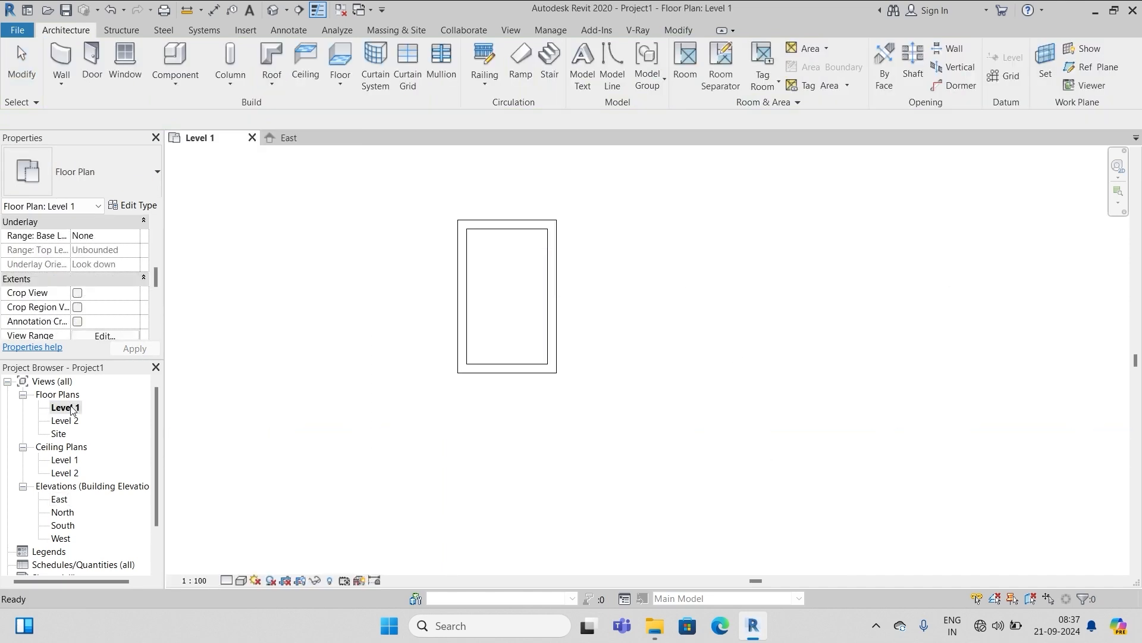
{"action": "scroll", "coordinate": [505, 280], "scroll_direction": "up", "scroll_amount": 2}
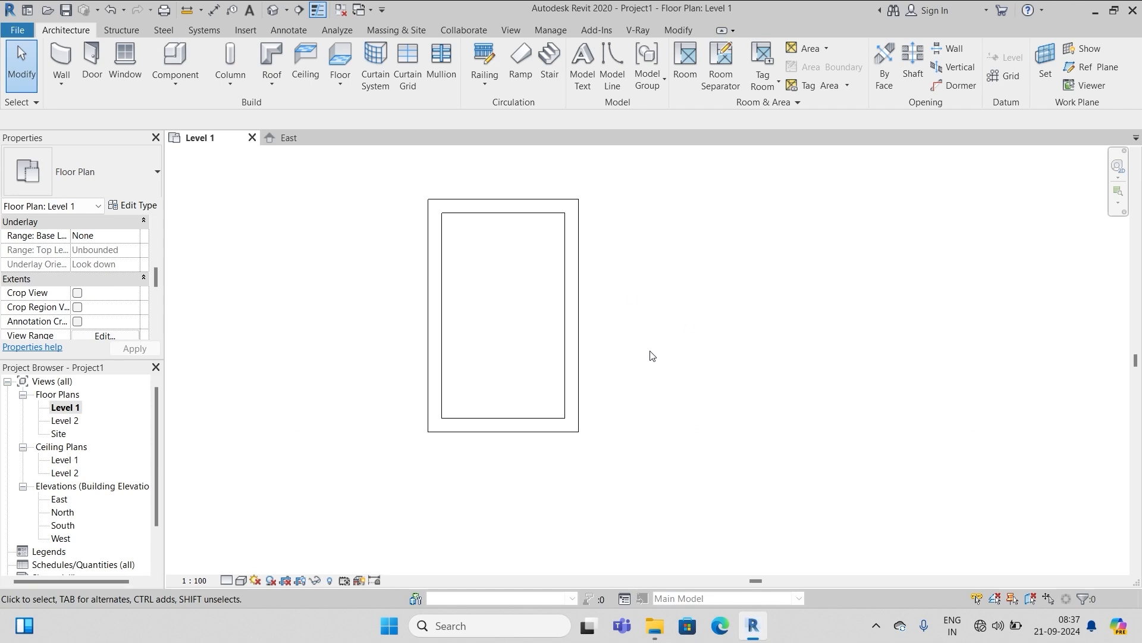
{"action": "left_click", "coordinate": [511, 31]}
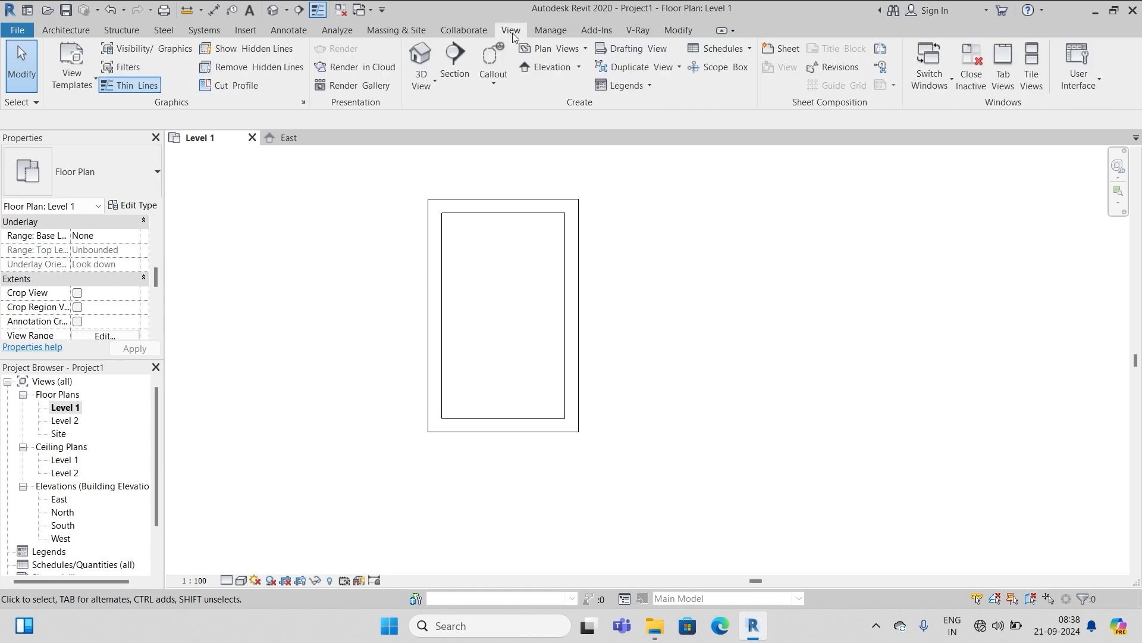
{"action": "left_click", "coordinate": [455, 65]}
{"action": "left_click", "coordinate": [316, 353]}
{"action": "left_click", "coordinate": [859, 353]}
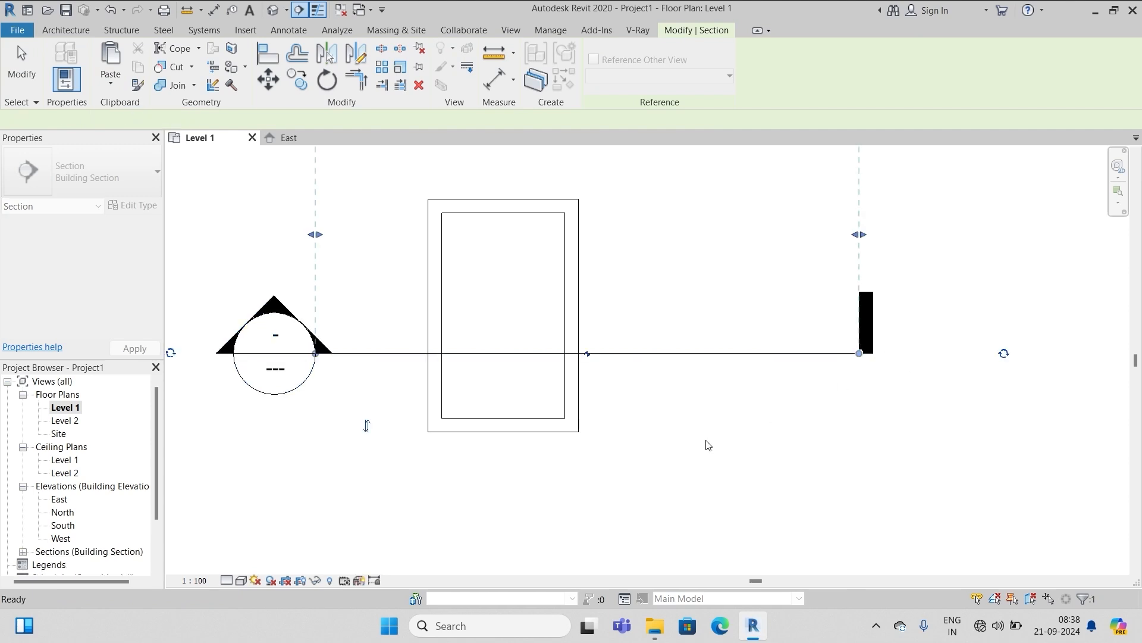
{"action": "scroll", "coordinate": [586, 450], "scroll_direction": "down", "scroll_amount": 2}
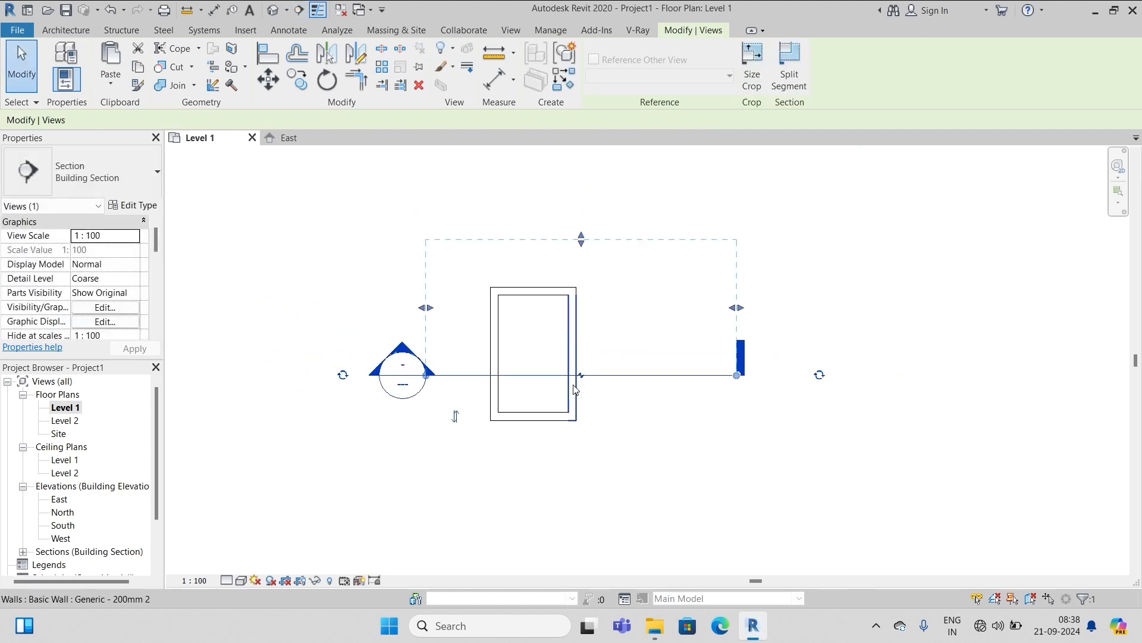
Draw a second, vertical building section from above to below the rectangle
{"action": "left_click", "coordinate": [512, 31]}
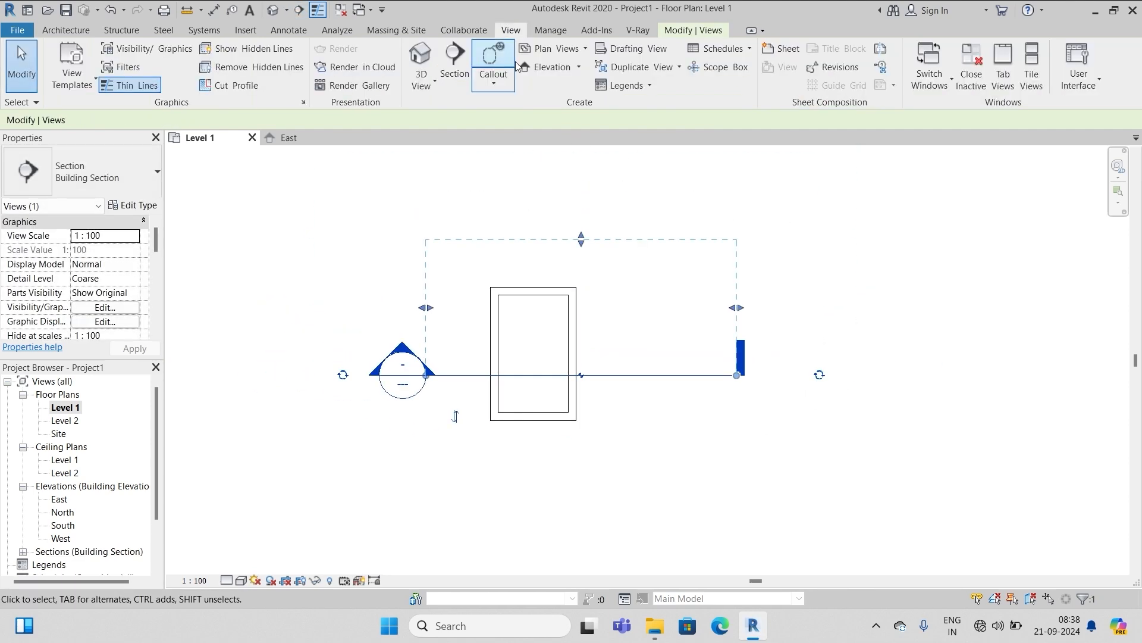
{"action": "left_click", "coordinate": [455, 73]}
{"action": "left_click", "coordinate": [509, 219]}
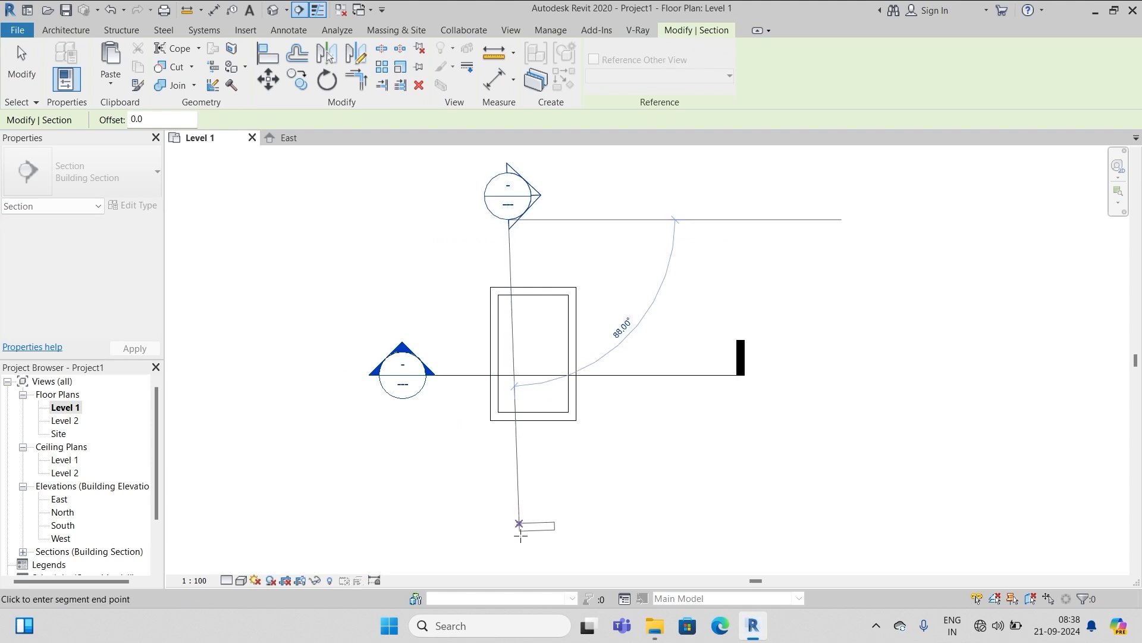
{"action": "left_click", "coordinate": [524, 548]}
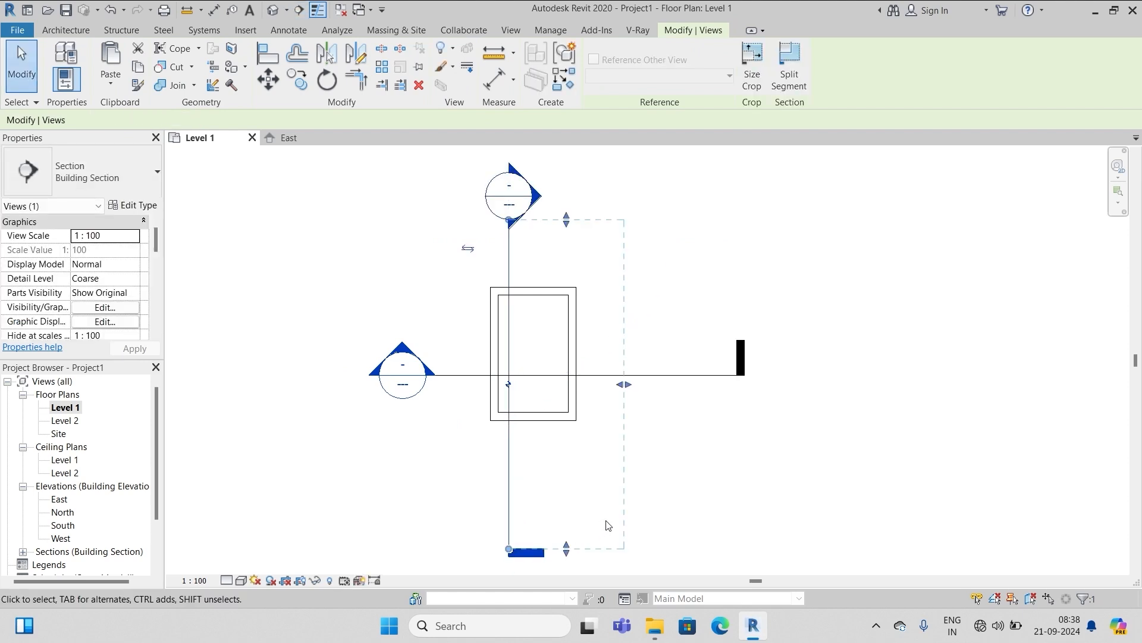
{"action": "key", "text": "Escape"}
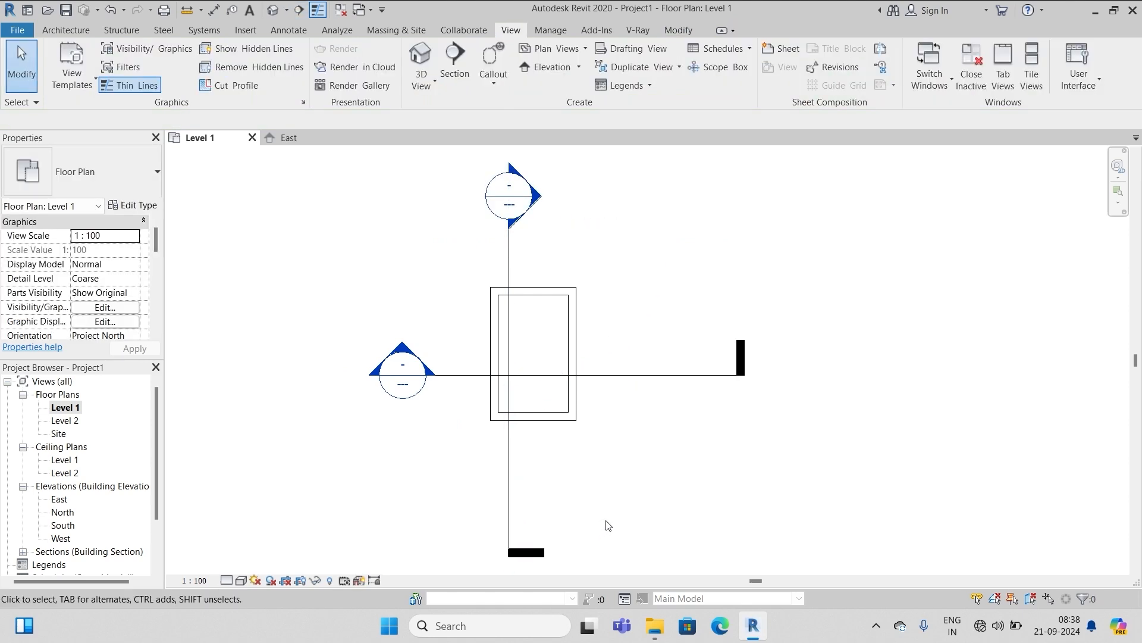
{"action": "scroll", "coordinate": [444, 346], "scroll_direction": "down", "scroll_amount": 1}
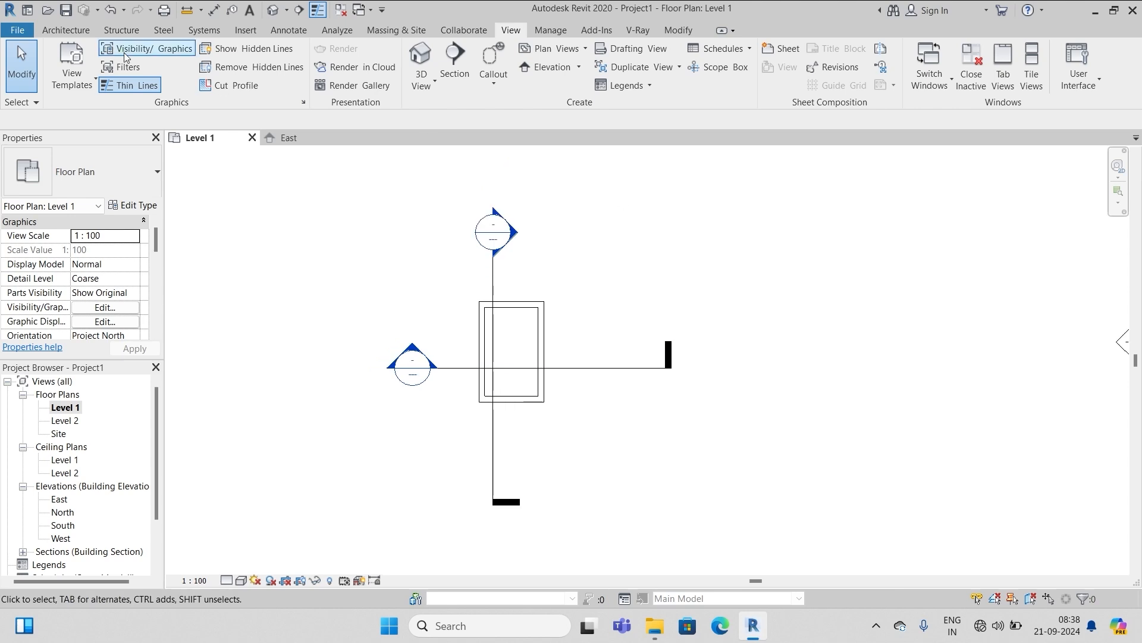
{"action": "left_click", "coordinate": [73, 30]}
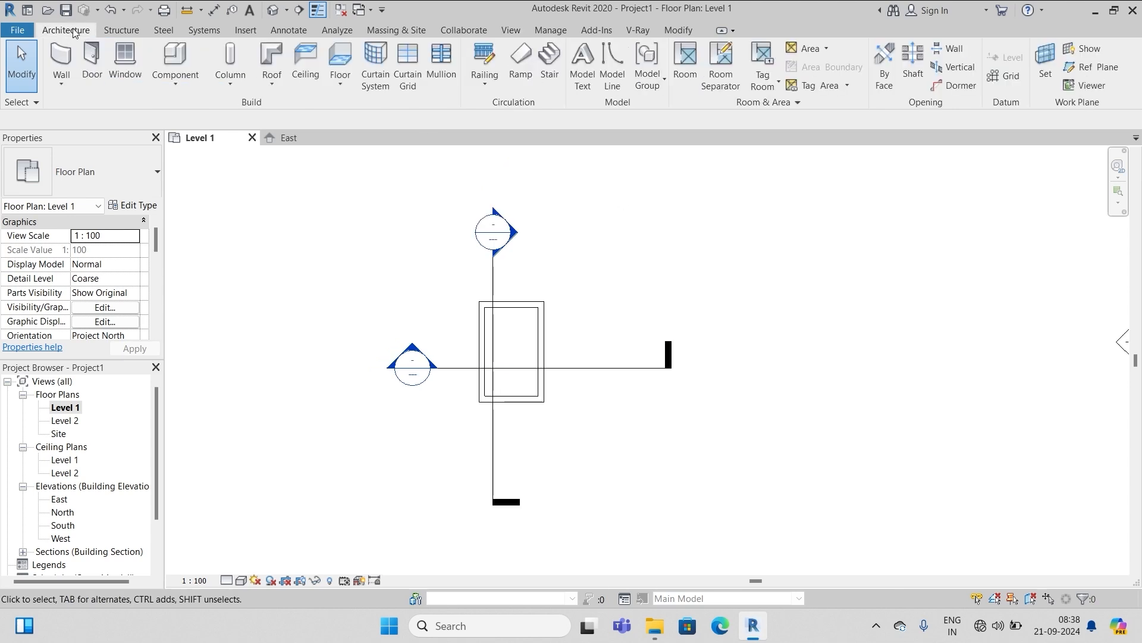
{"action": "left_click", "coordinate": [1088, 69]}
{"action": "scroll", "coordinate": [648, 327], "scroll_direction": "up", "scroll_amount": 1}
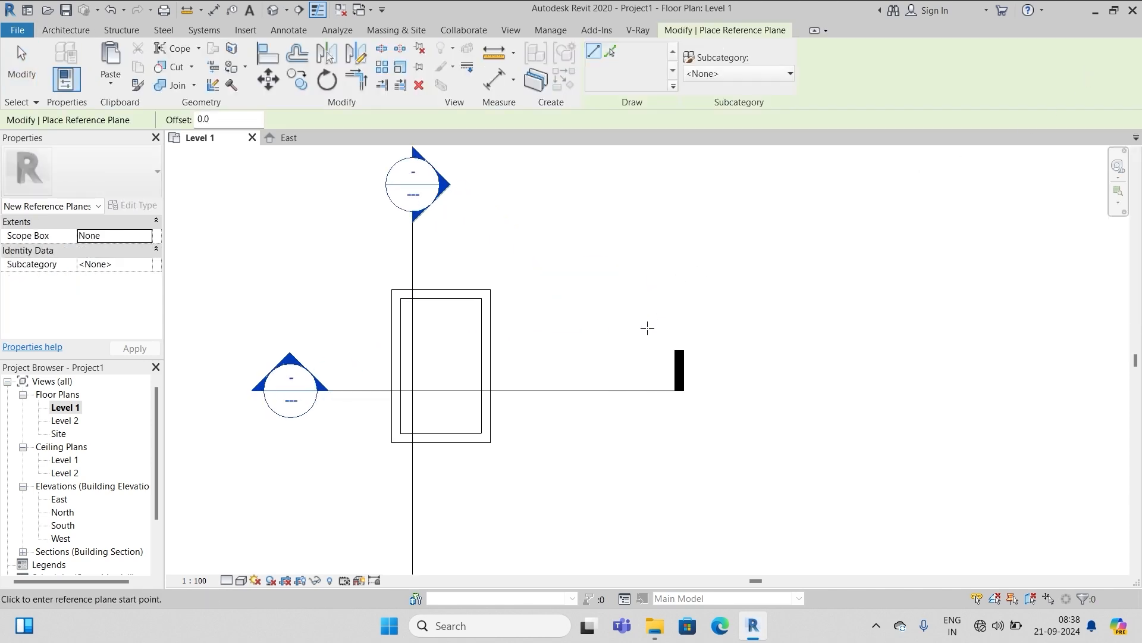
{"action": "scroll", "coordinate": [530, 324], "scroll_direction": "up", "scroll_amount": 1}
{"action": "left_click", "coordinate": [395, 266]}
{"action": "scroll", "coordinate": [435, 157], "scroll_direction": "down", "scroll_amount": 2}
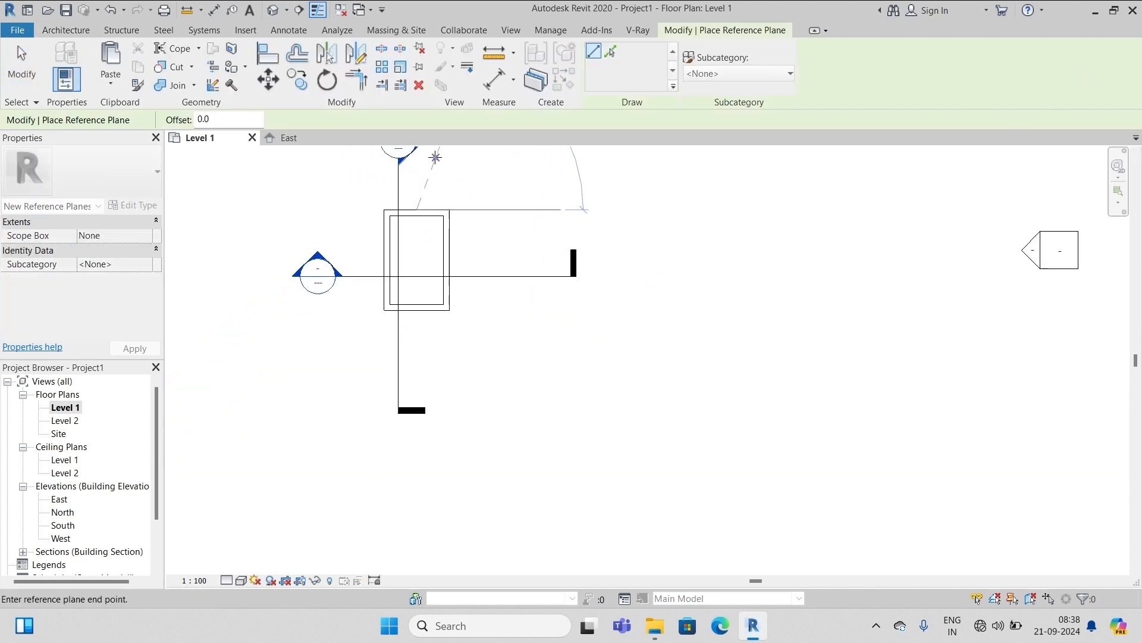
{"action": "left_click", "coordinate": [417, 493]}
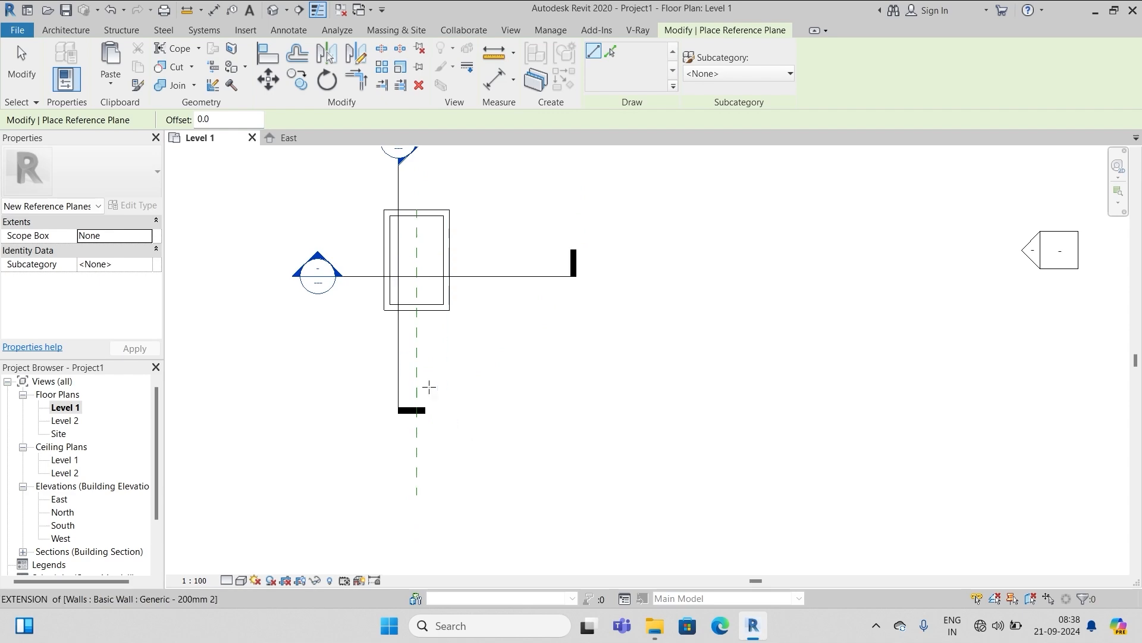
{"action": "key", "text": "Escape"}
{"action": "left_click", "coordinate": [417, 219]}
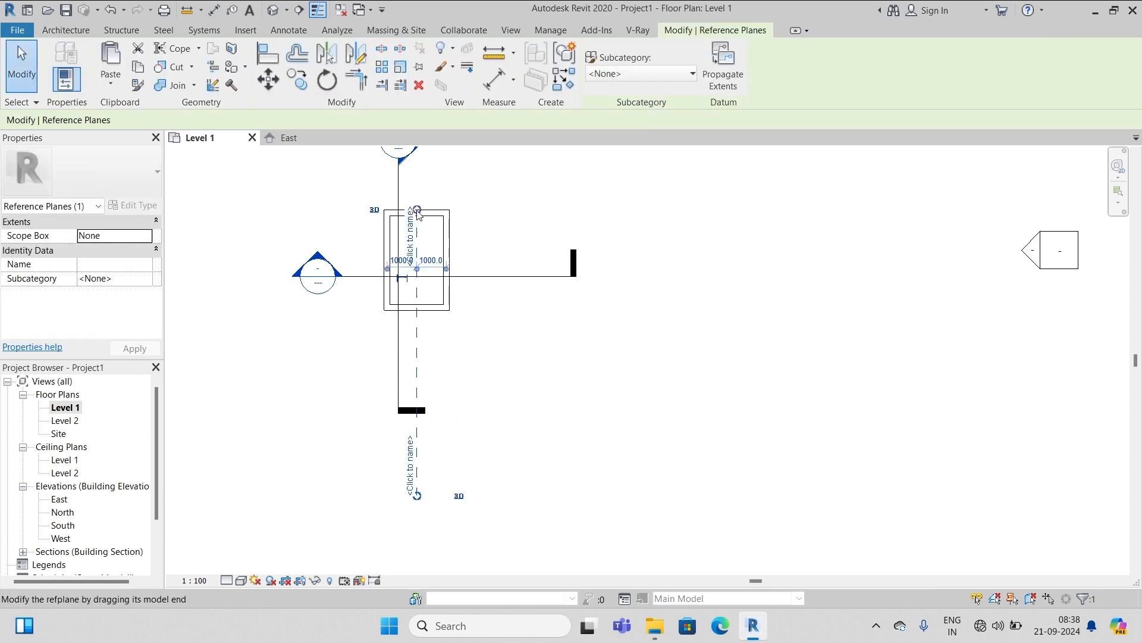
{"action": "left_click_drag", "start_coordinate": [417, 212], "coordinate": [417, 171]}
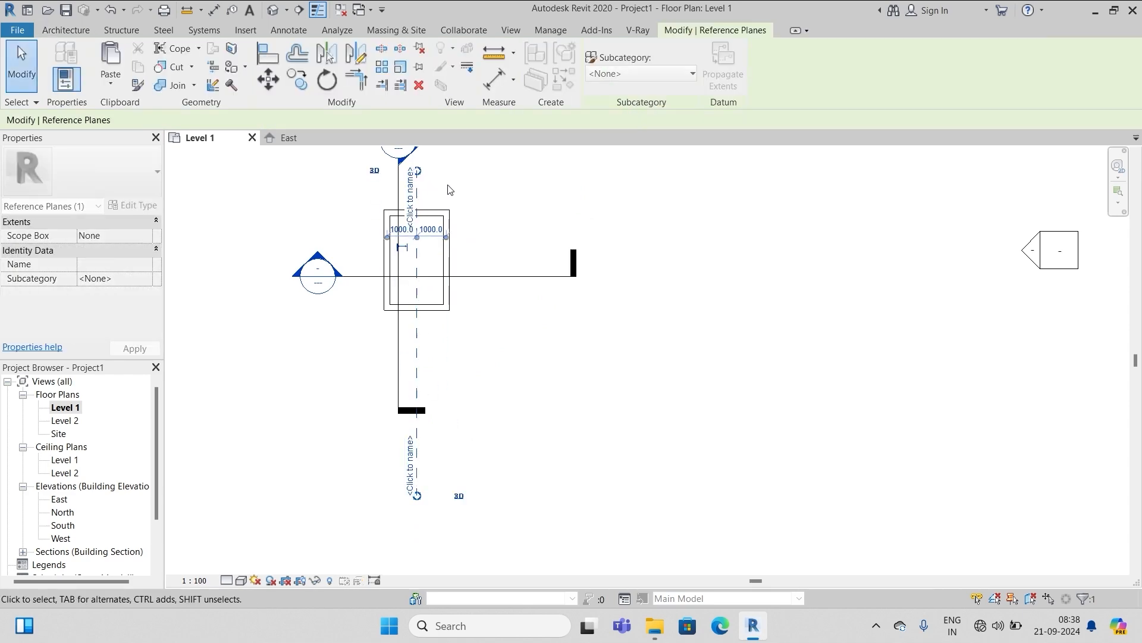
{"action": "left_click", "coordinate": [514, 196]}
{"action": "left_click", "coordinate": [417, 455]}
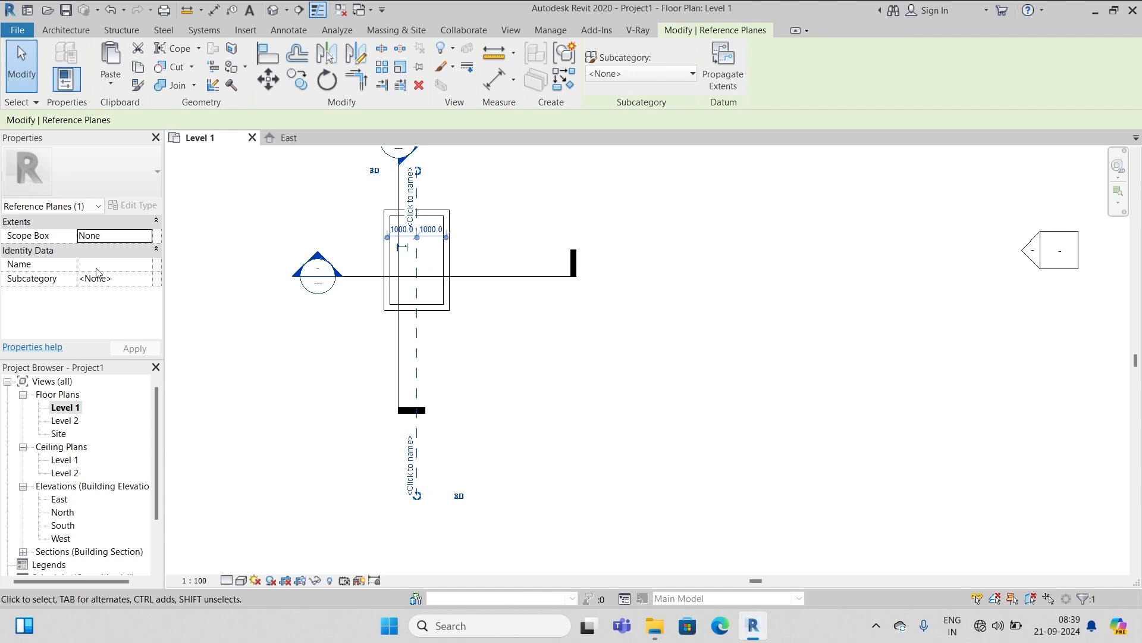
{"action": "left_click", "coordinate": [95, 265]}
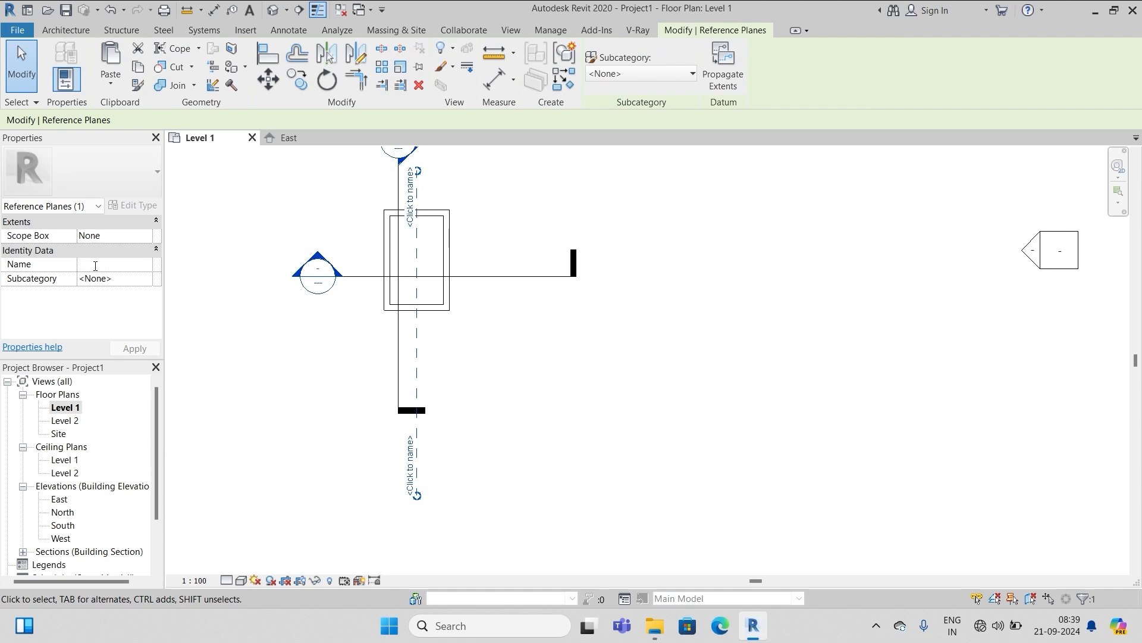
{"action": "type", "text": "xx midl"}
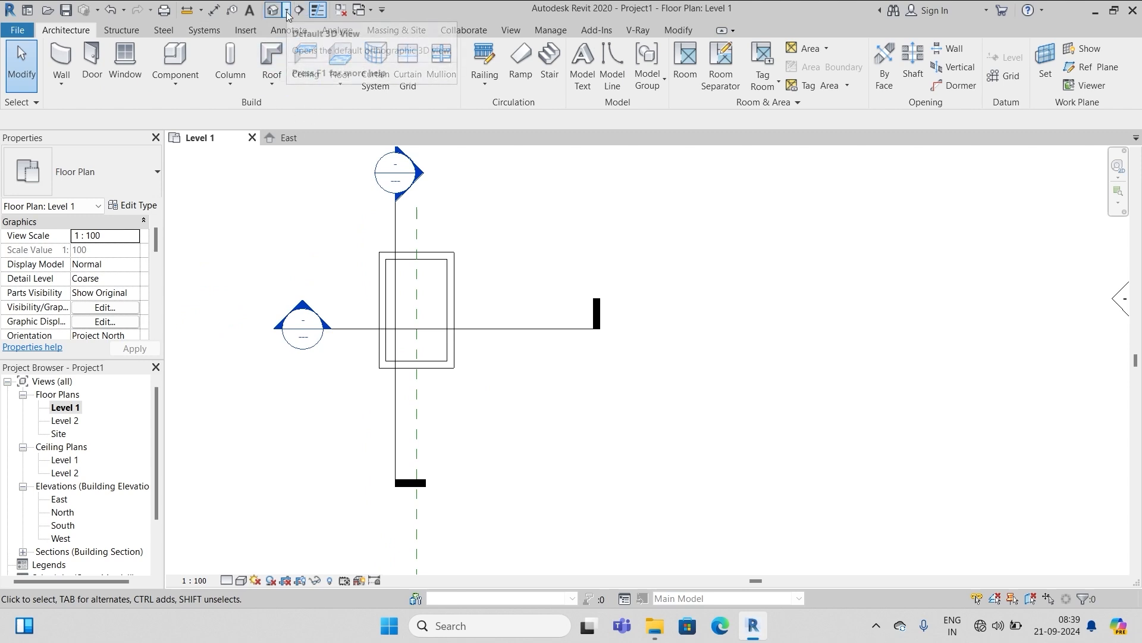
Place a camera in the plan with its eye below the wardrobe, creating 3D View 1
{"action": "left_click", "coordinate": [287, 10]}
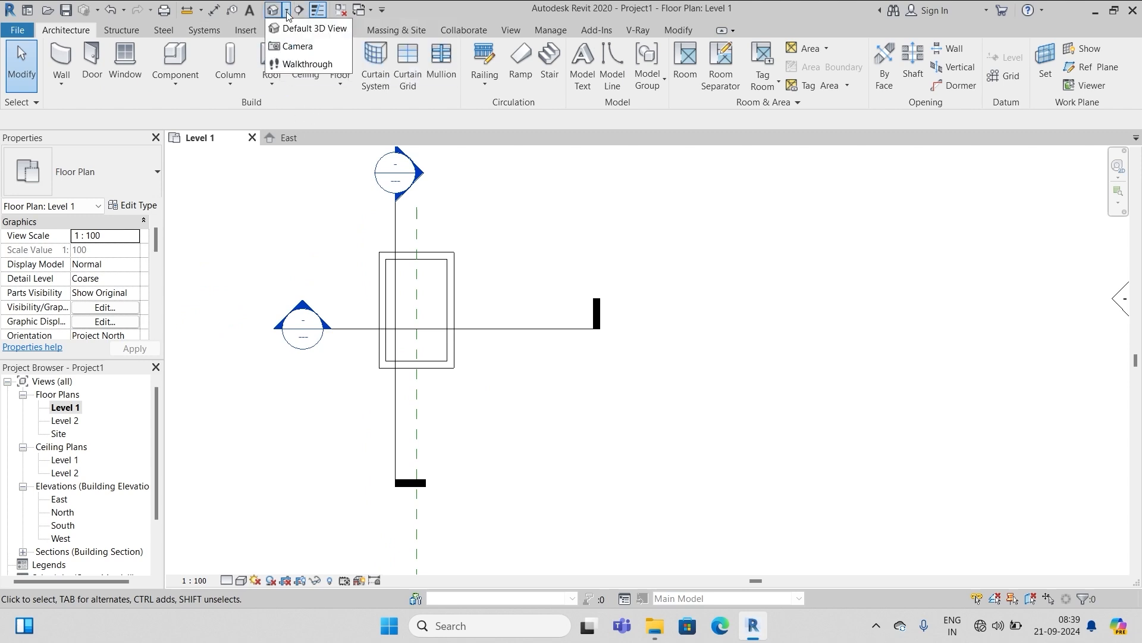
{"action": "left_click", "coordinate": [292, 49]}
{"action": "scroll", "coordinate": [417, 381], "scroll_direction": "up", "scroll_amount": 6}
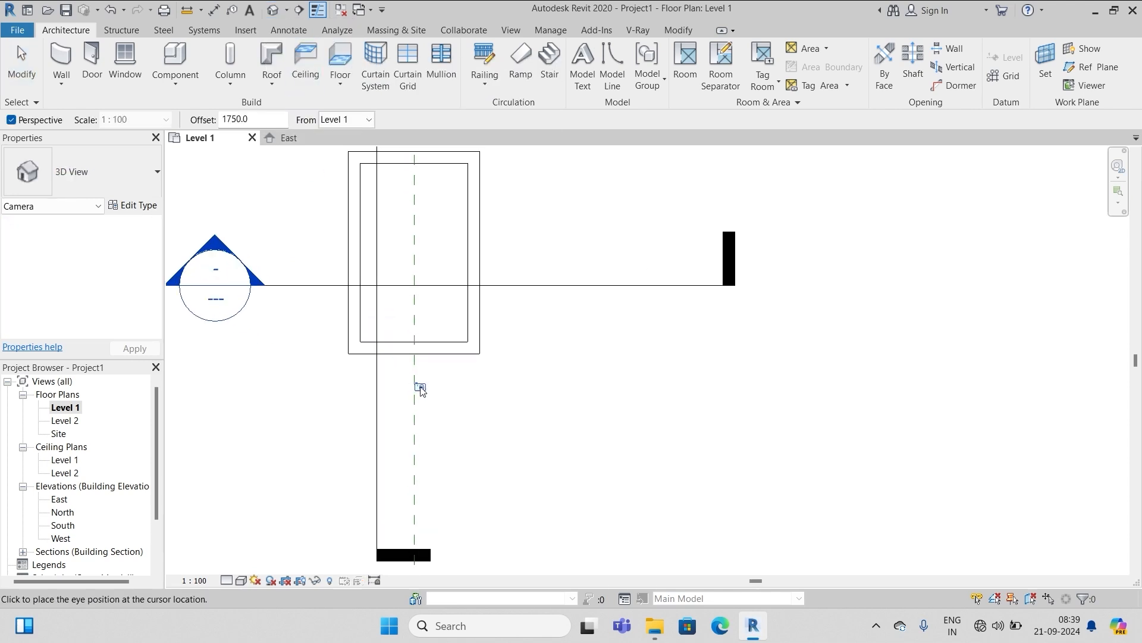
{"action": "left_click", "coordinate": [447, 326]}
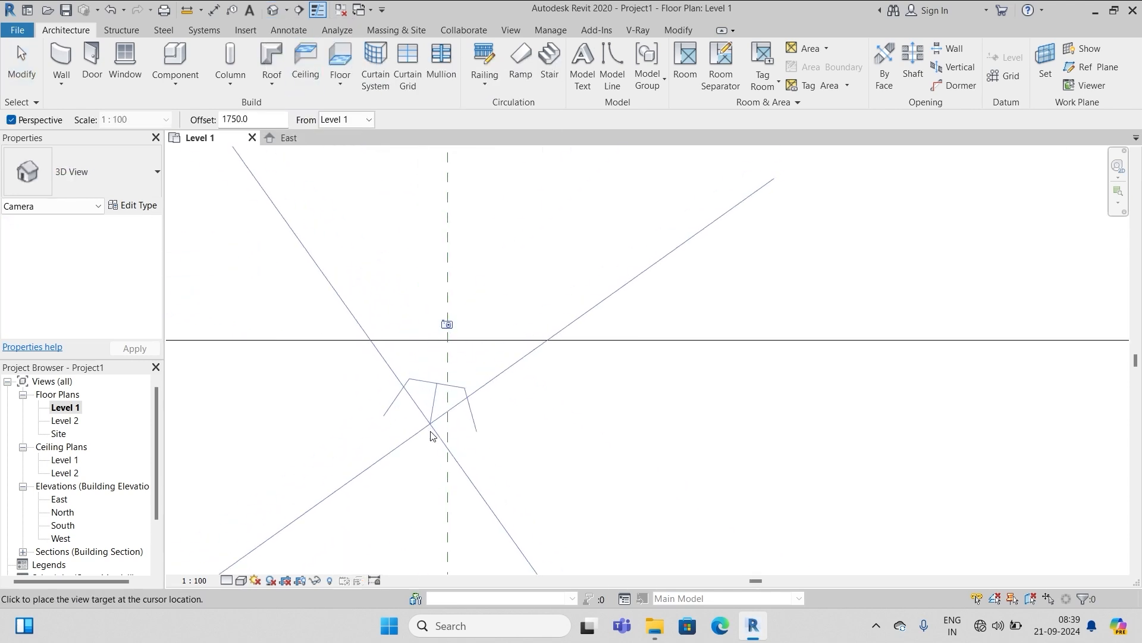
{"action": "scroll", "coordinate": [438, 434], "scroll_direction": "down", "scroll_amount": 6}
{"action": "scroll", "coordinate": [432, 267], "scroll_direction": "up", "scroll_amount": 3}
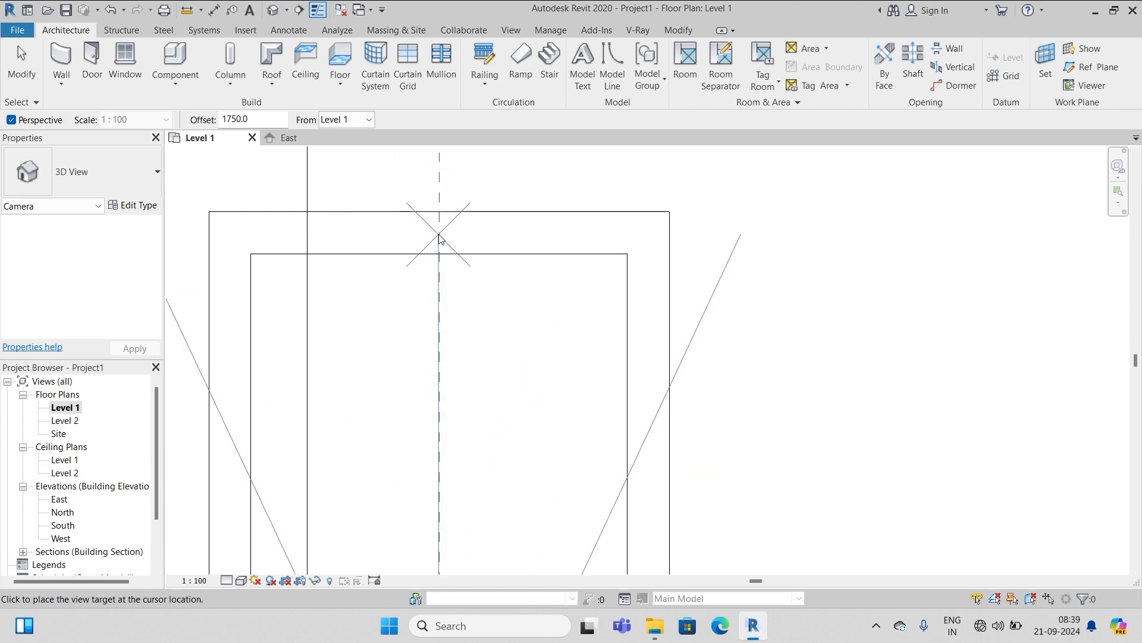
{"action": "left_click", "coordinate": [439, 191]}
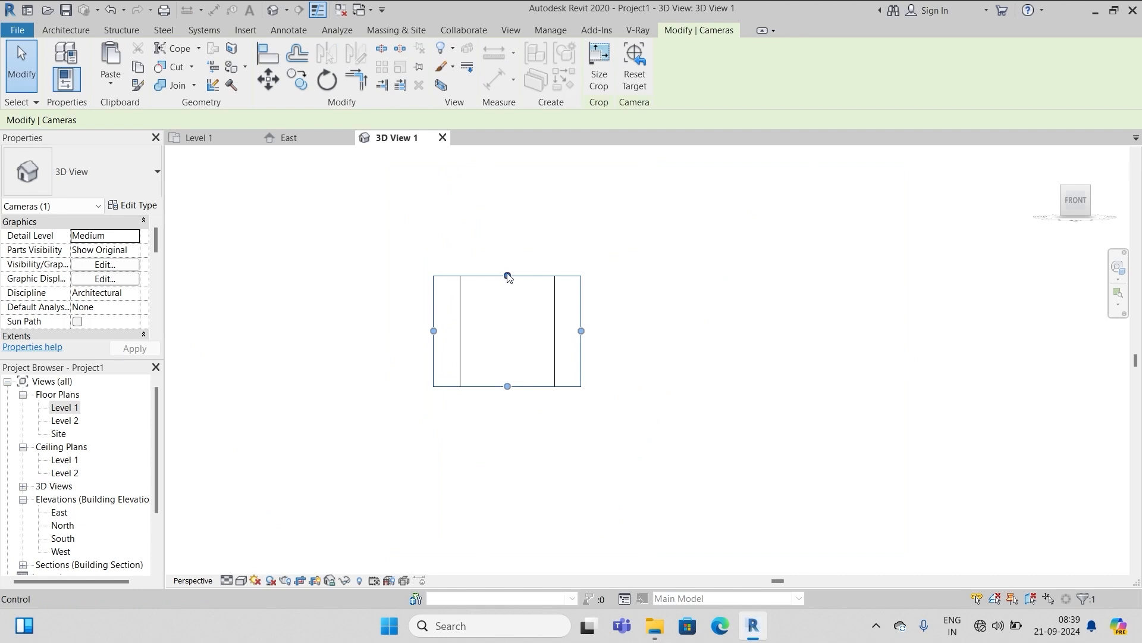
Stretch the camera view's crop region upward and downward to frame the whole box interior
{"action": "left_click_drag", "start_coordinate": [507, 277], "coordinate": [508, 158]}
{"action": "scroll", "coordinate": [524, 295], "scroll_direction": "down", "scroll_amount": 2}
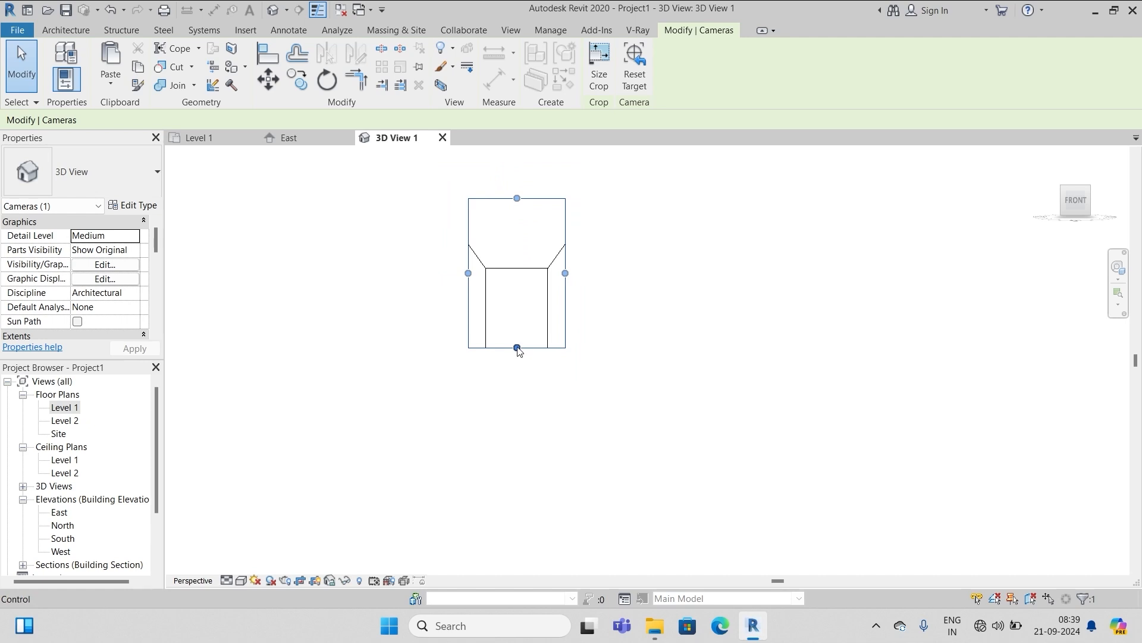
{"action": "left_click_drag", "start_coordinate": [517, 348], "coordinate": [519, 456]}
{"action": "left_click", "coordinate": [663, 403]}
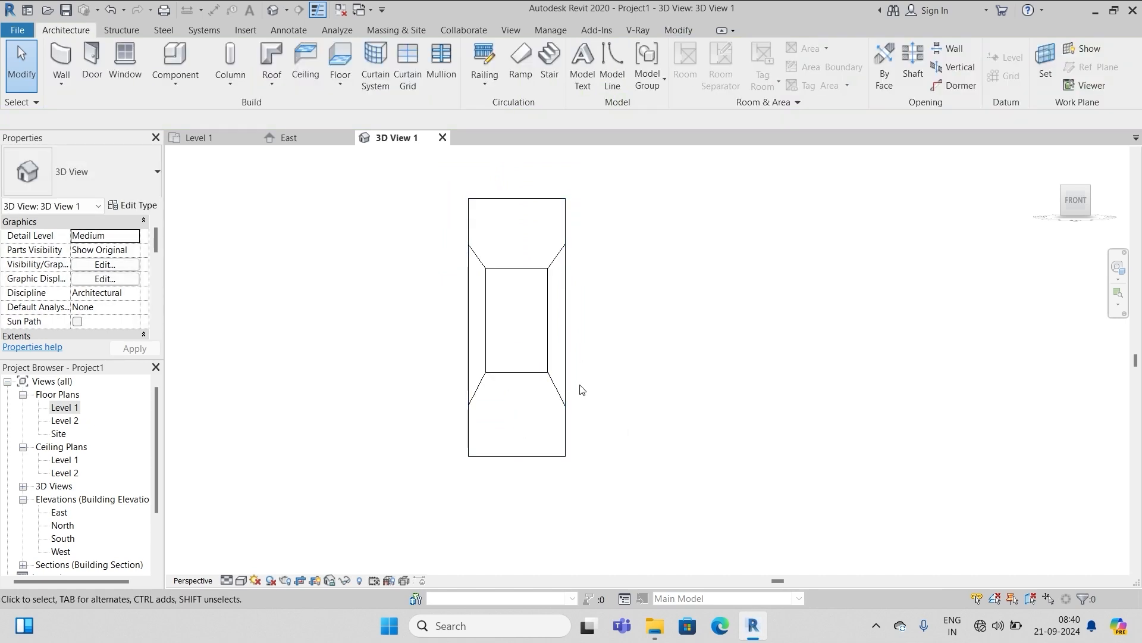
Open the default {3D} view and turn on its Section Box
{"action": "left_click", "coordinate": [273, 9]}
{"action": "scroll", "coordinate": [685, 393], "scroll_direction": "up", "scroll_amount": 3}
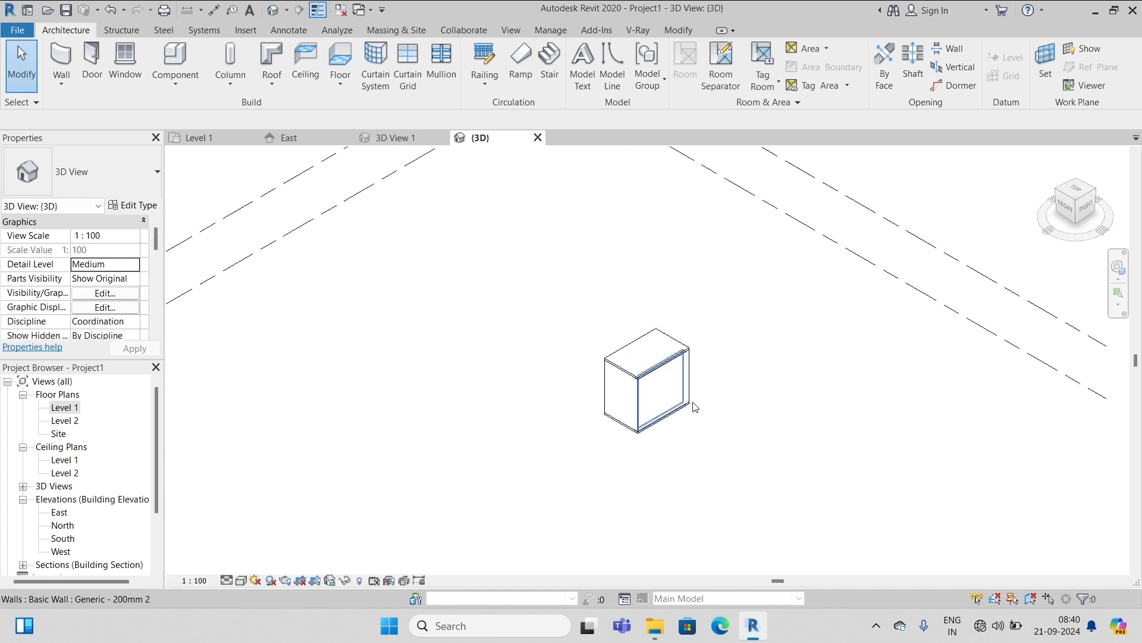
{"action": "scroll", "coordinate": [474, 414], "scroll_direction": "down", "scroll_amount": 2}
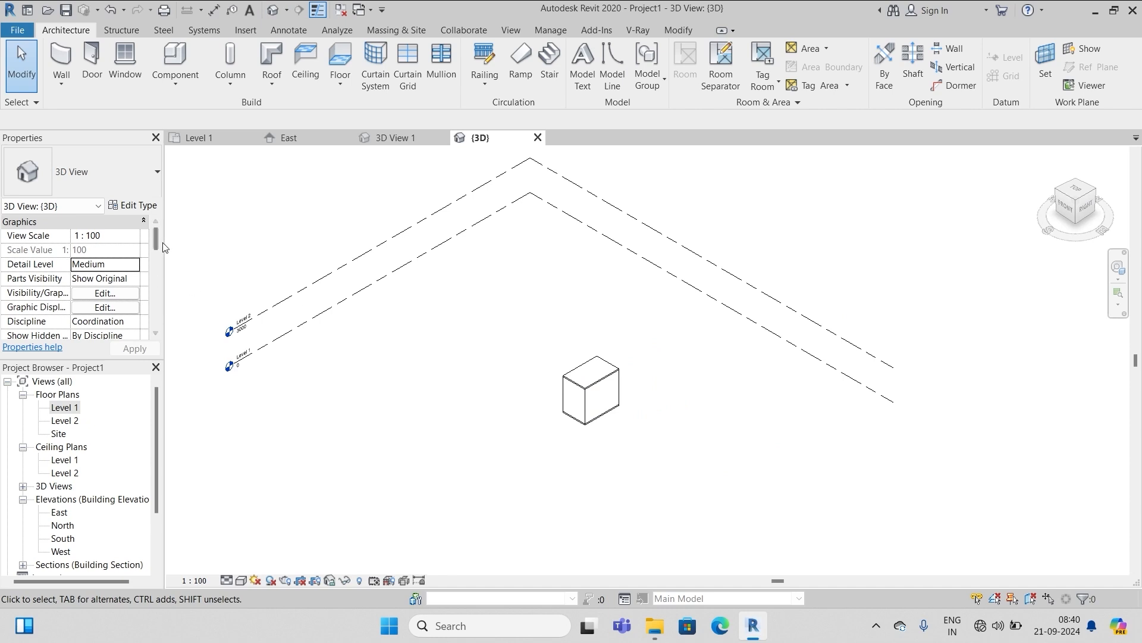
{"action": "left_click_drag", "start_coordinate": [155, 245], "coordinate": [155, 270]}
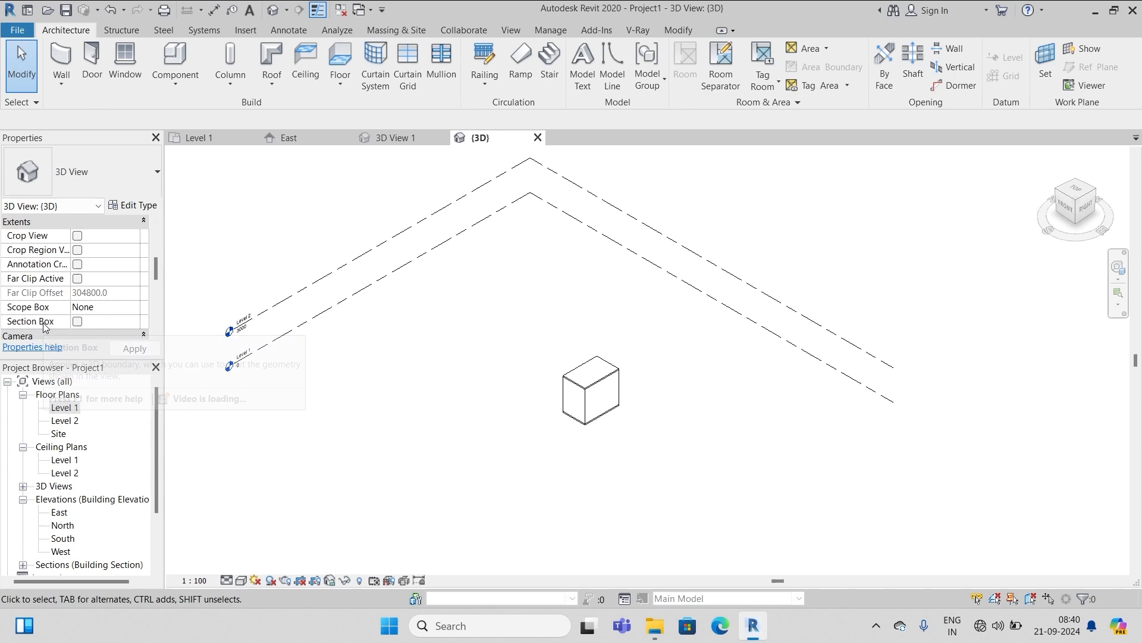
{"action": "left_click", "coordinate": [78, 322]}
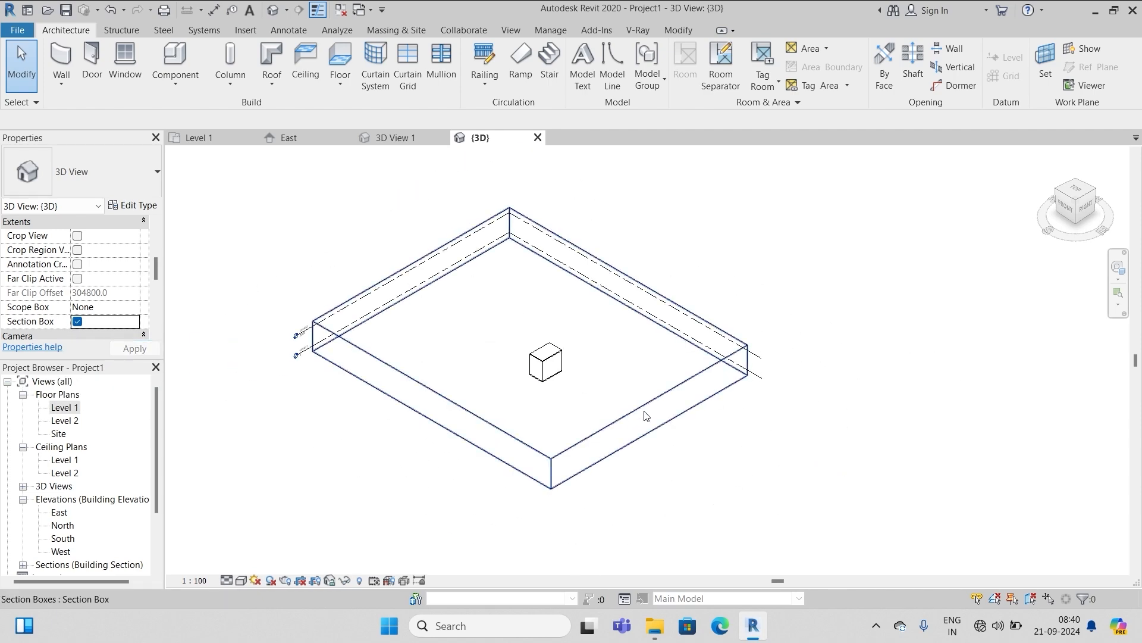
Pull the section box's back, top and right faces in around the wardrobe, then return to Level 1
{"action": "left_click", "coordinate": [636, 416]}
{"action": "scroll", "coordinate": [619, 411], "scroll_direction": "up", "scroll_amount": 3}
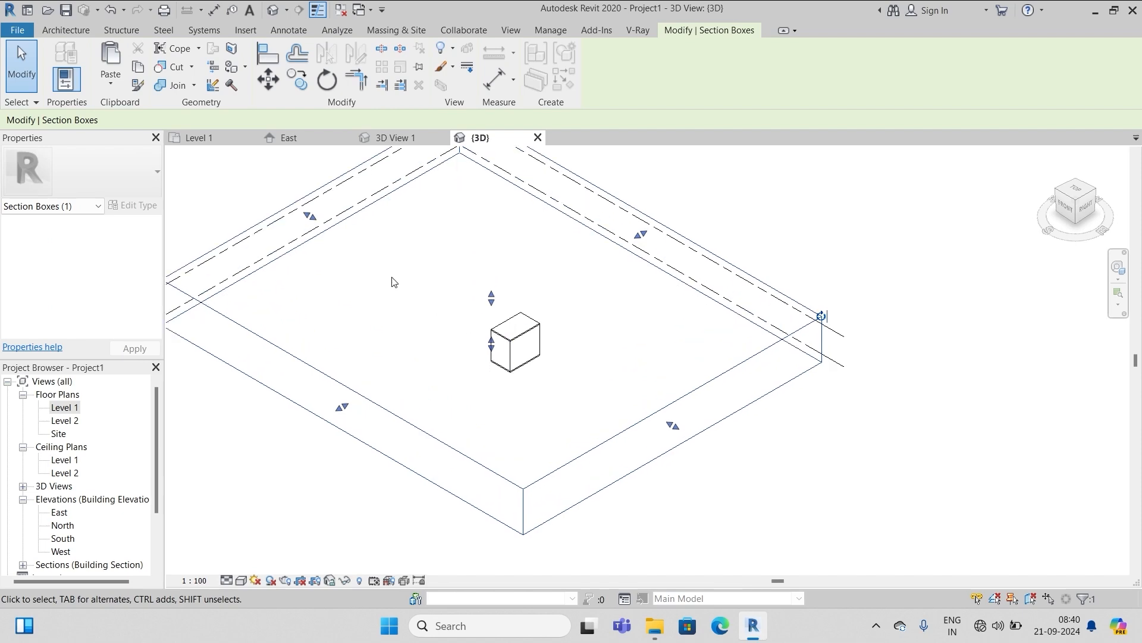
{"action": "left_click_drag", "start_coordinate": [310, 219], "coordinate": [609, 369]}
{"action": "scroll", "coordinate": [550, 377], "scroll_direction": "up", "scroll_amount": 5}
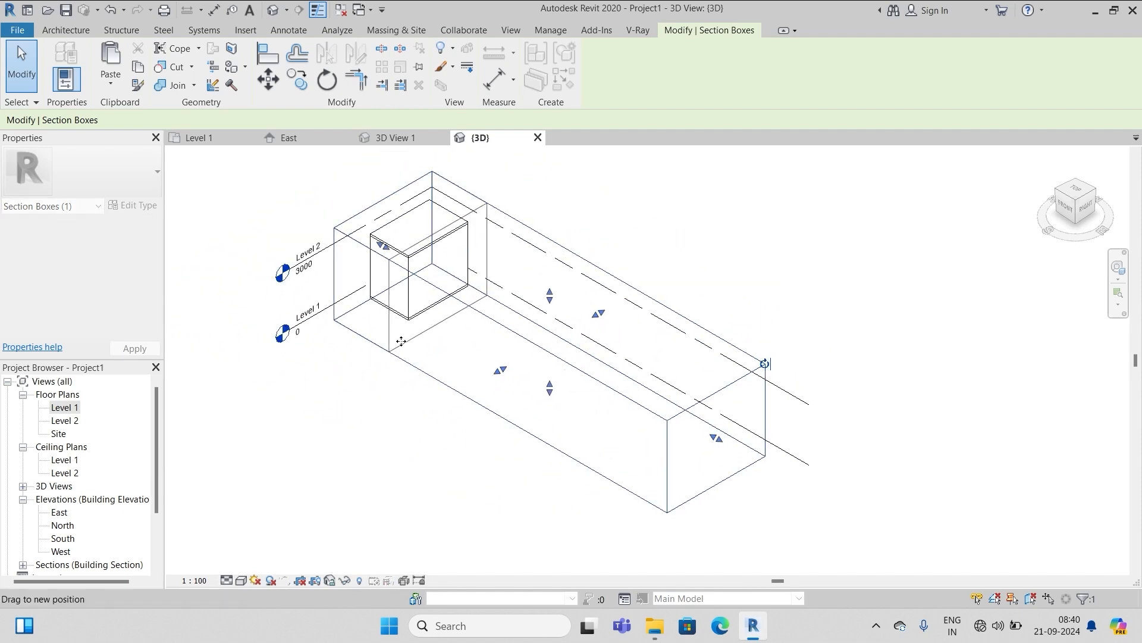
{"action": "left_click_drag", "start_coordinate": [426, 234], "coordinate": [426, 236]}
{"action": "left_click_drag", "start_coordinate": [469, 310], "coordinate": [451, 301]}
{"action": "left_click", "coordinate": [626, 258]}
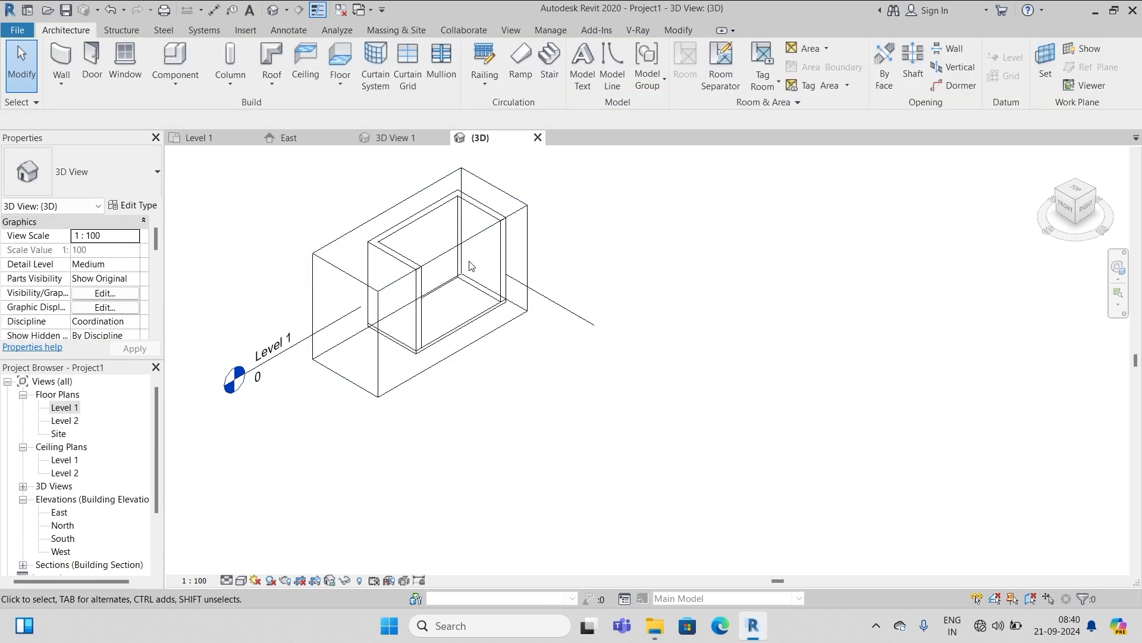
{"action": "scroll", "coordinate": [439, 254], "scroll_direction": "up", "scroll_amount": 4}
{"action": "scroll", "coordinate": [440, 257], "scroll_direction": "down", "scroll_amount": 4}
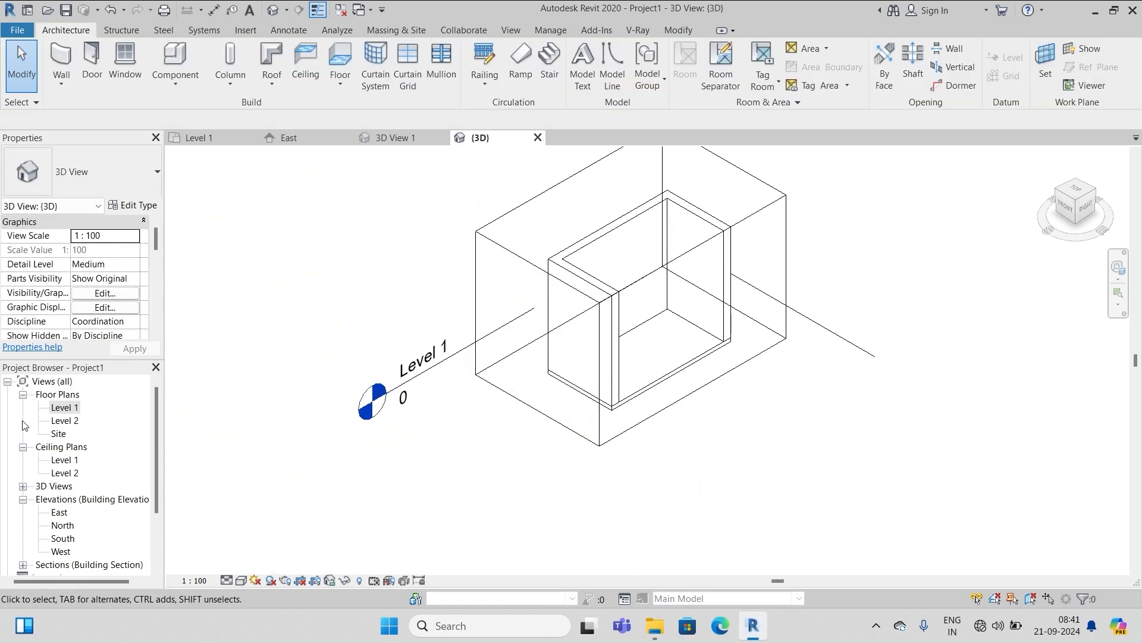
{"action": "double_click", "coordinate": [71, 409]}
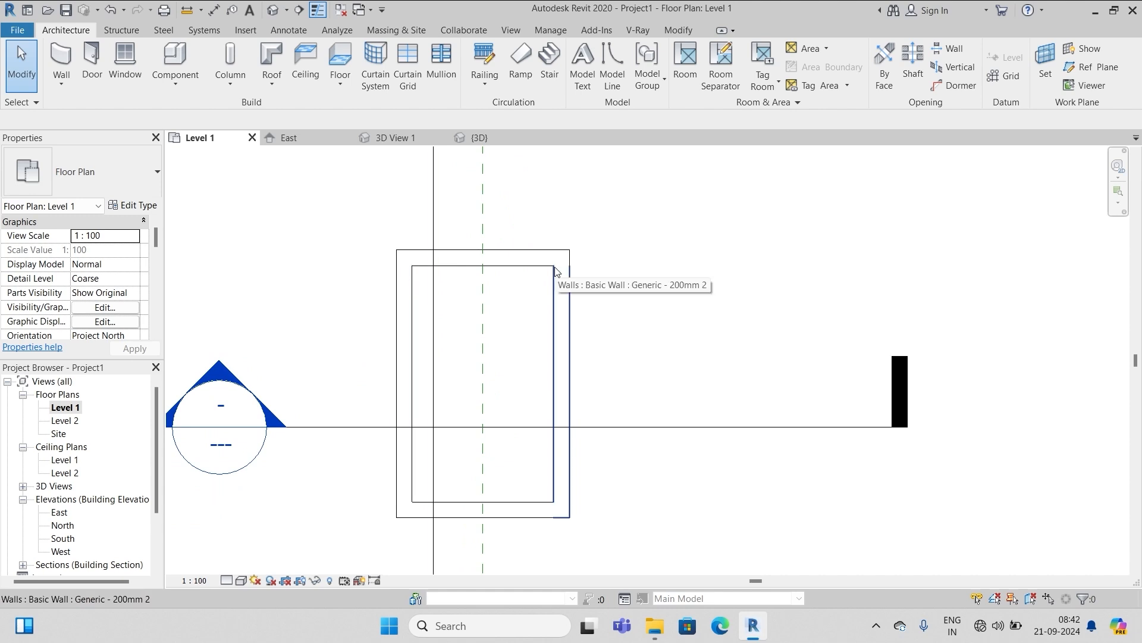
Start an architectural floor and duplicate its type as Generic Floor - 60mm 3
{"action": "left_click", "coordinate": [342, 85]}
{"action": "left_click", "coordinate": [370, 114]}
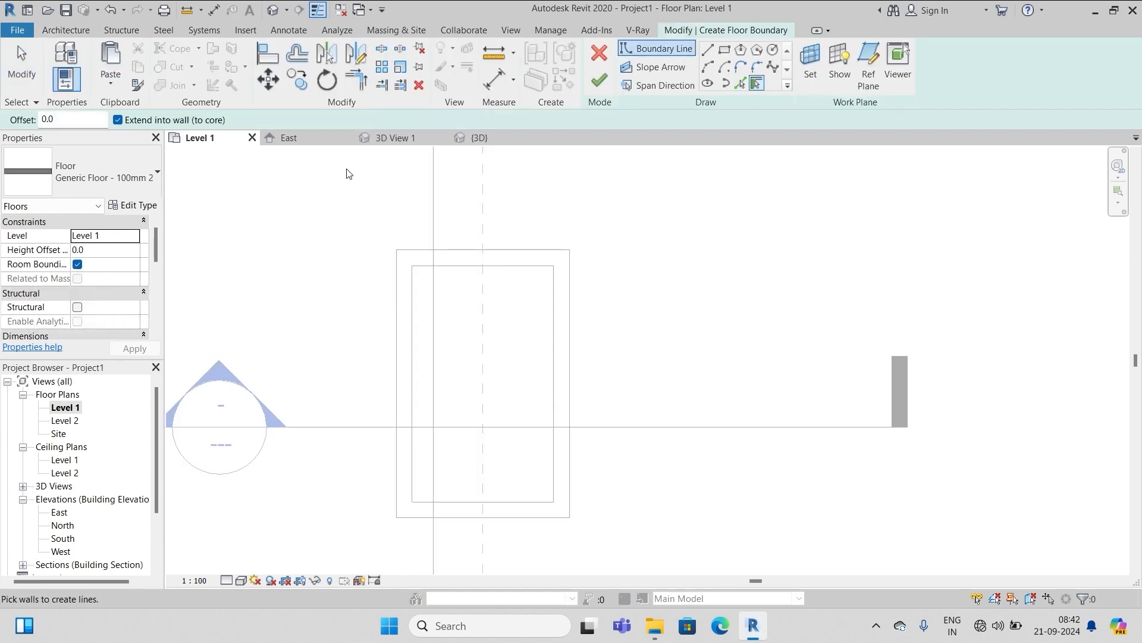
{"action": "left_click", "coordinate": [145, 207]}
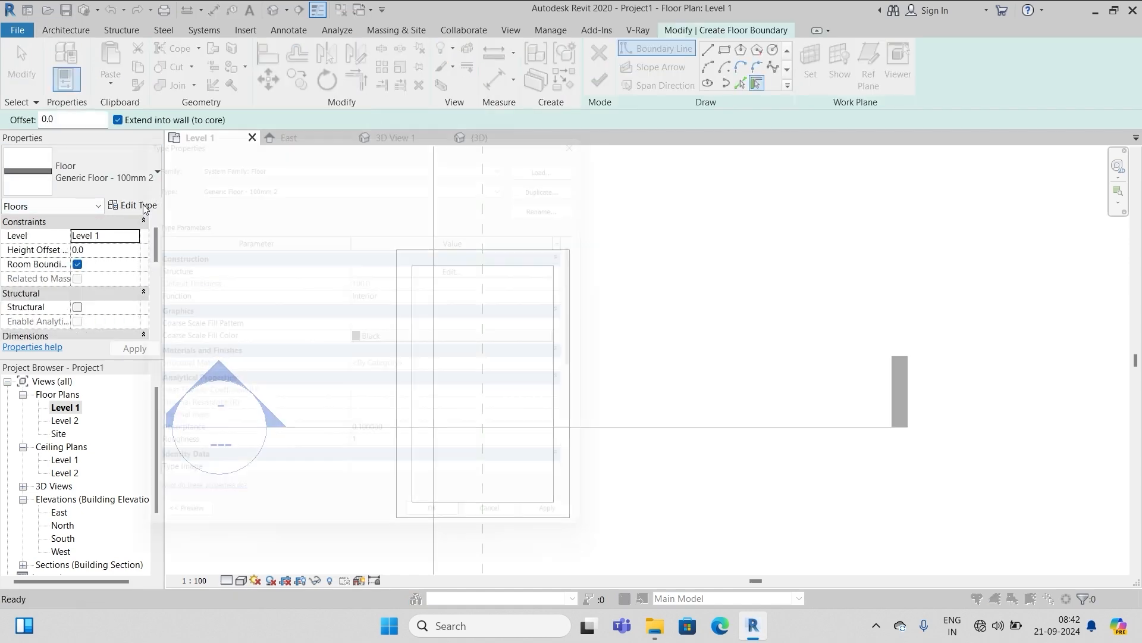
{"action": "left_click", "coordinate": [569, 176]}
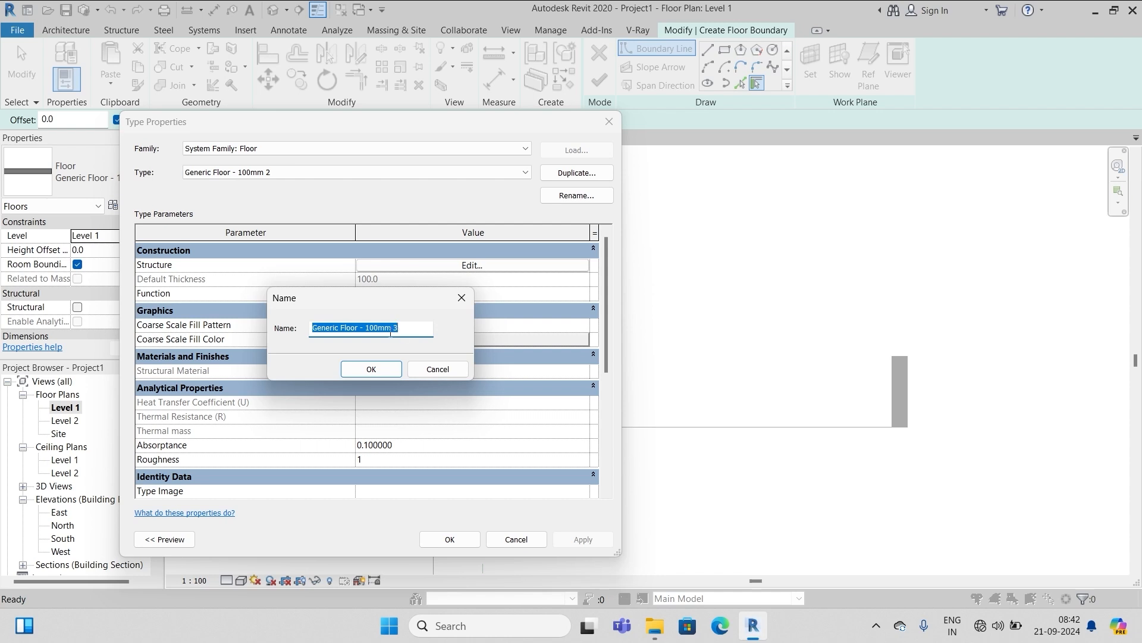
{"action": "left_click", "coordinate": [376, 327]}
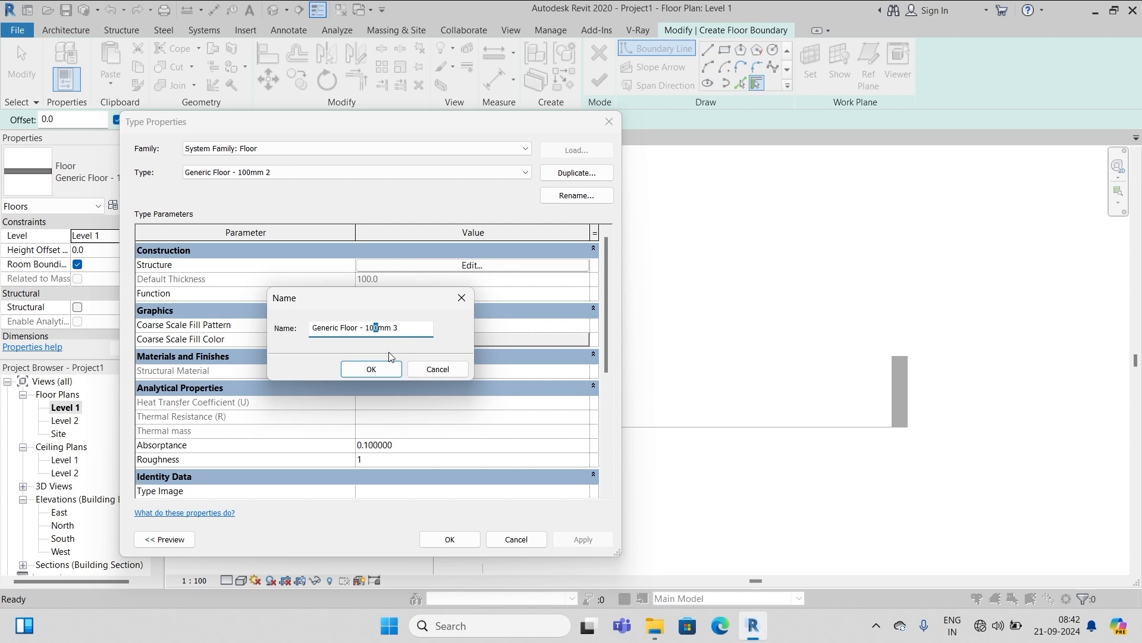
{"action": "key", "text": "BackSpace"}
{"action": "key", "text": "BackSpace"}
{"action": "left_click", "coordinate": [358, 369]}
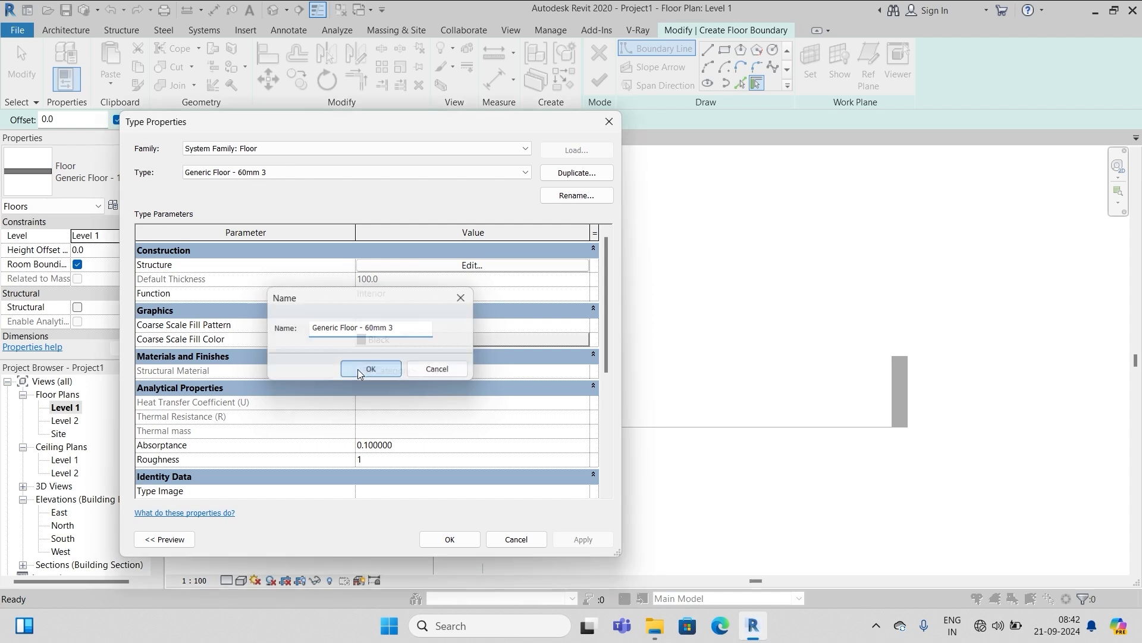
Set the new floor type's structure layer thickness to 60 mm
{"action": "left_click", "coordinate": [471, 266]}
{"action": "left_click", "coordinate": [336, 263]}
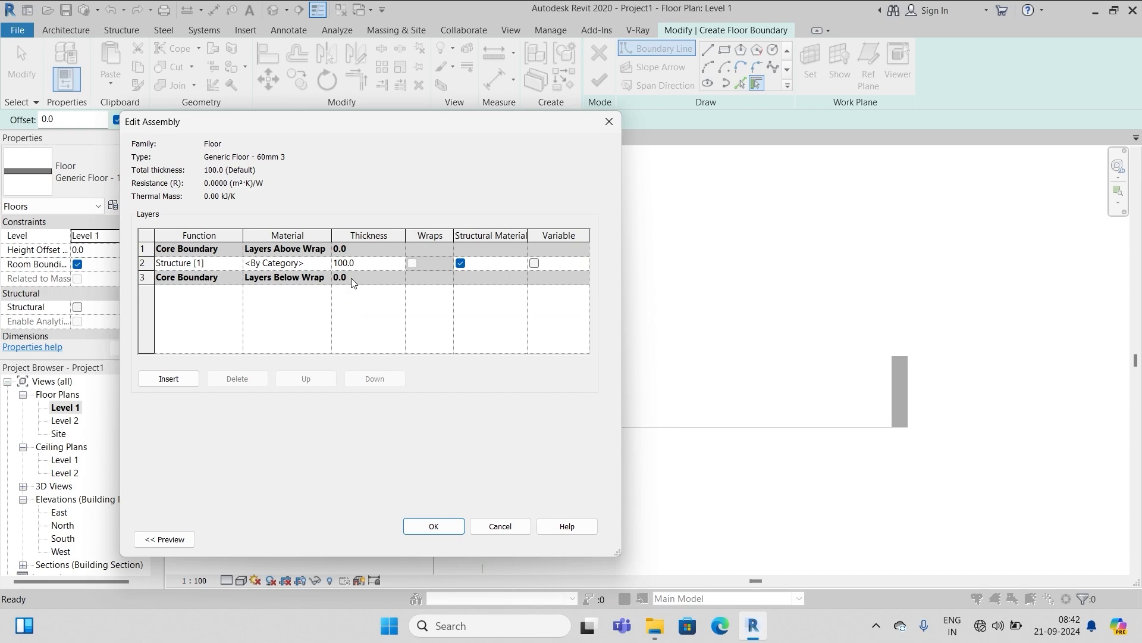
{"action": "type", "text": "6"}
{"action": "left_click", "coordinate": [434, 526]}
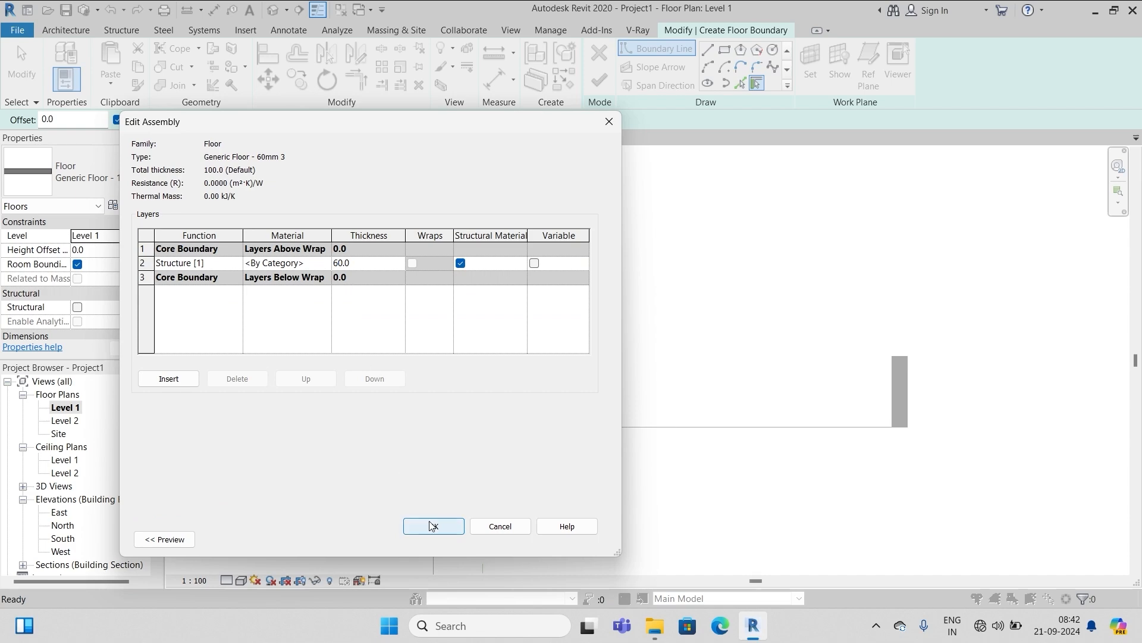
{"action": "left_click", "coordinate": [449, 539]}
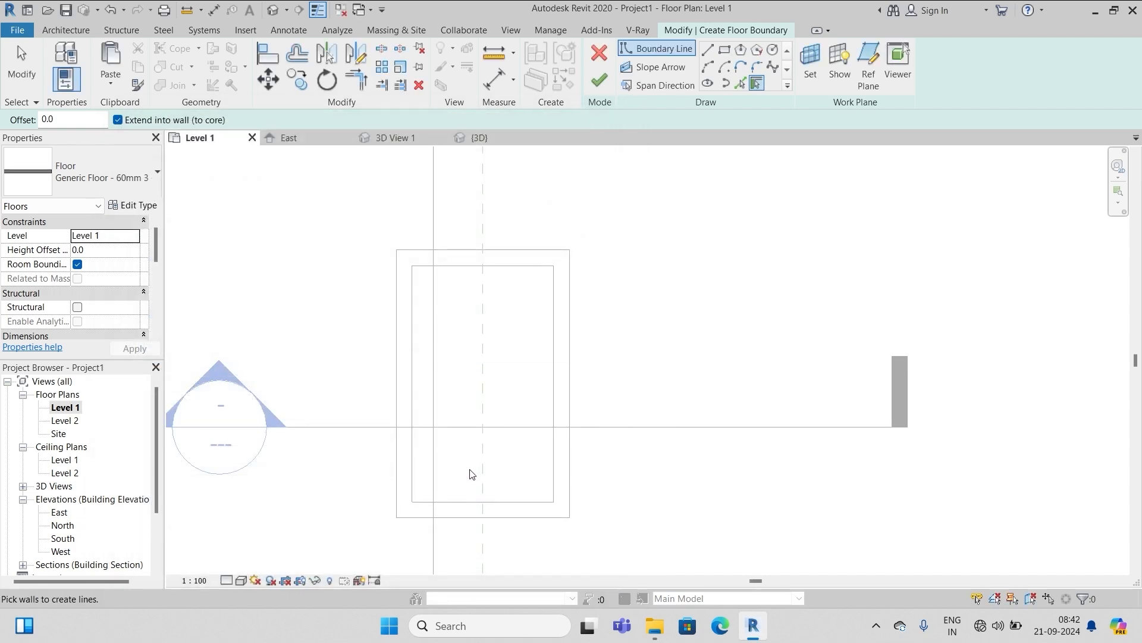
Draw a rectangular floor boundary from the inner frame's top-left corner across the top of the frame
{"action": "left_click", "coordinate": [725, 50]}
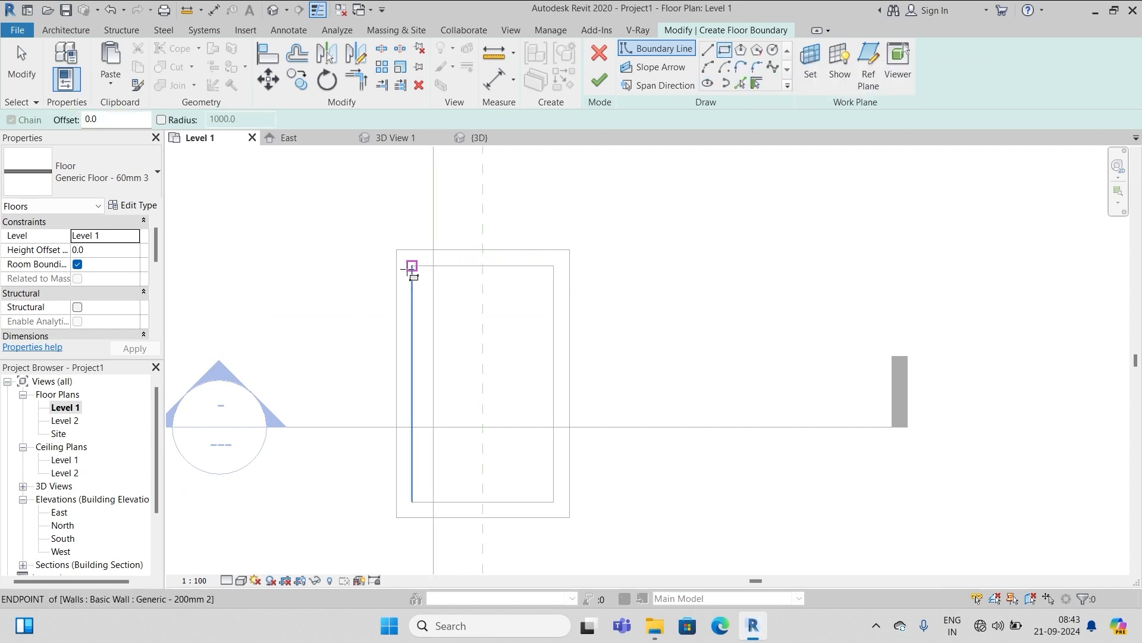
{"action": "left_click", "coordinate": [411, 266]}
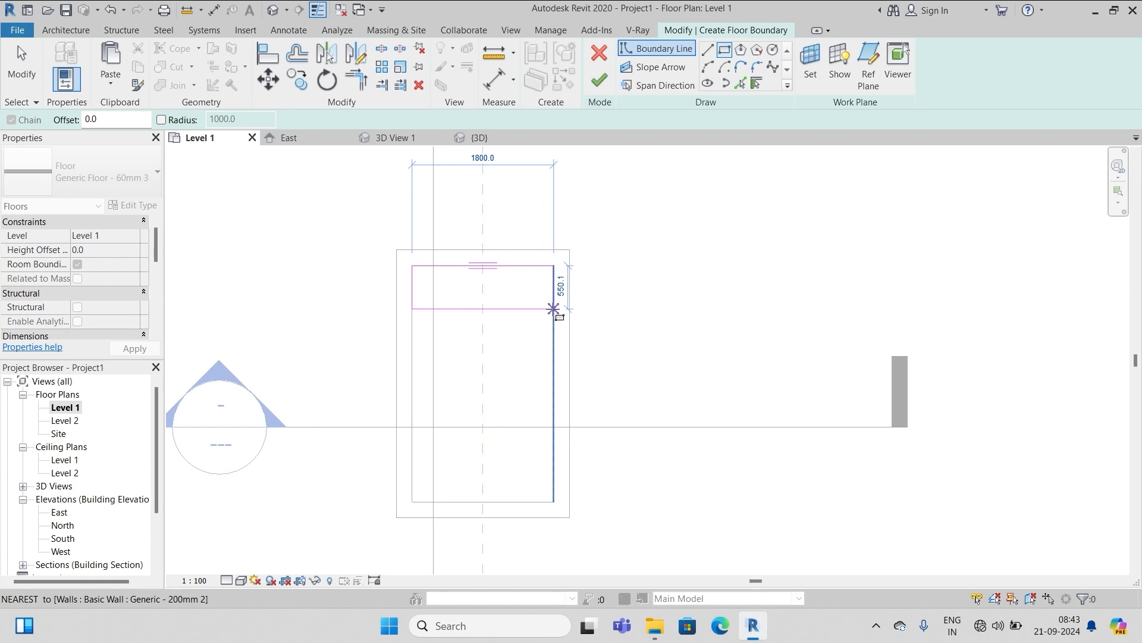
{"action": "left_click", "coordinate": [553, 309]}
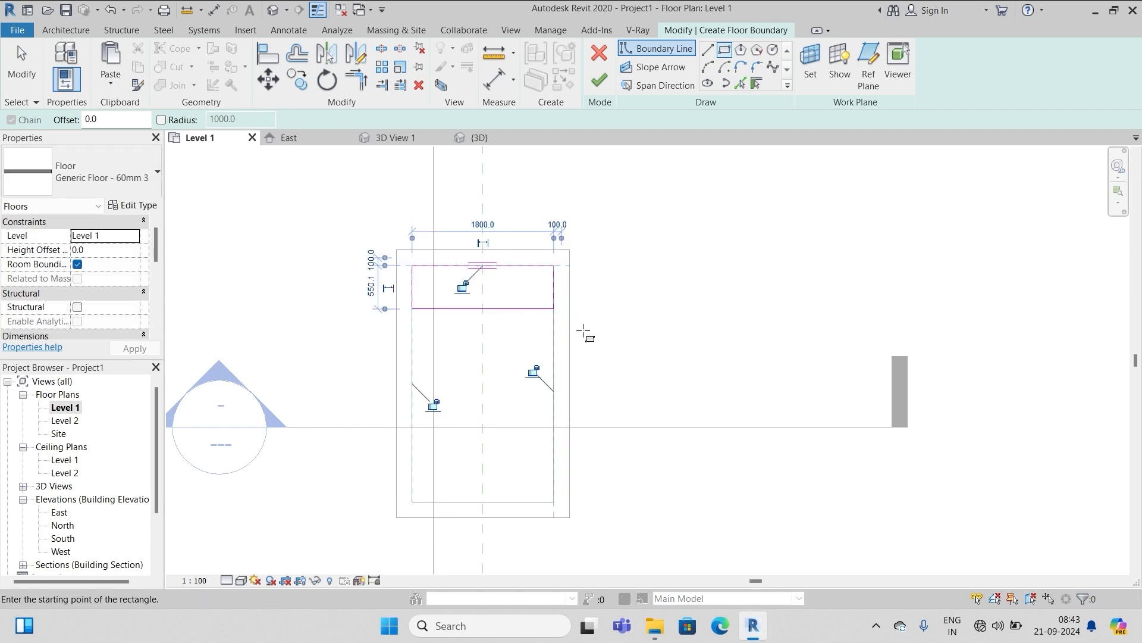
{"action": "key", "text": "Escape"}
{"action": "key", "text": "Escape"}
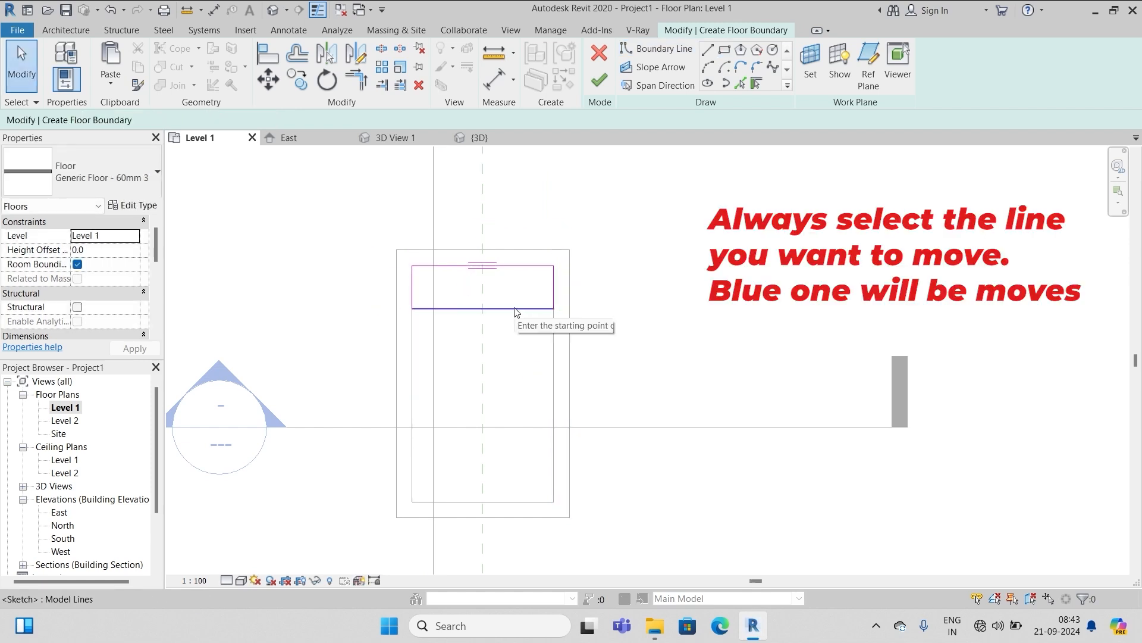
Change the rectangle's 550.1 depth to 600 using its bottom line's temporary dimension
{"action": "left_click", "coordinate": [524, 309]}
{"action": "scroll", "coordinate": [553, 312], "scroll_direction": "up", "scroll_amount": 5}
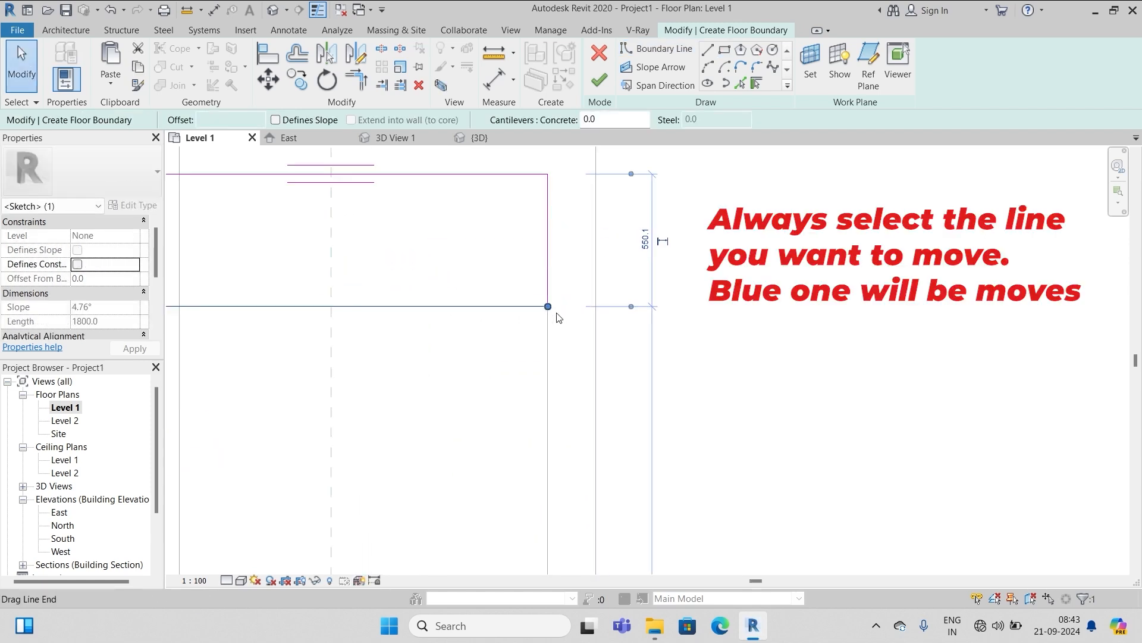
{"action": "left_click", "coordinate": [646, 241]}
{"action": "type", "text": "600"}
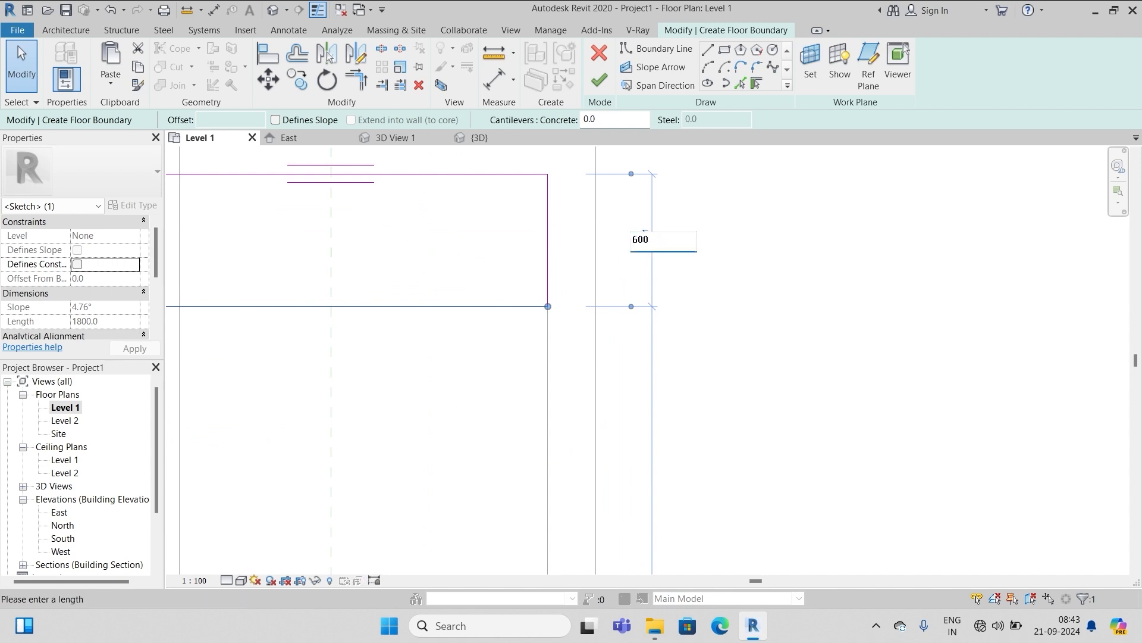
{"action": "key", "text": "Return"}
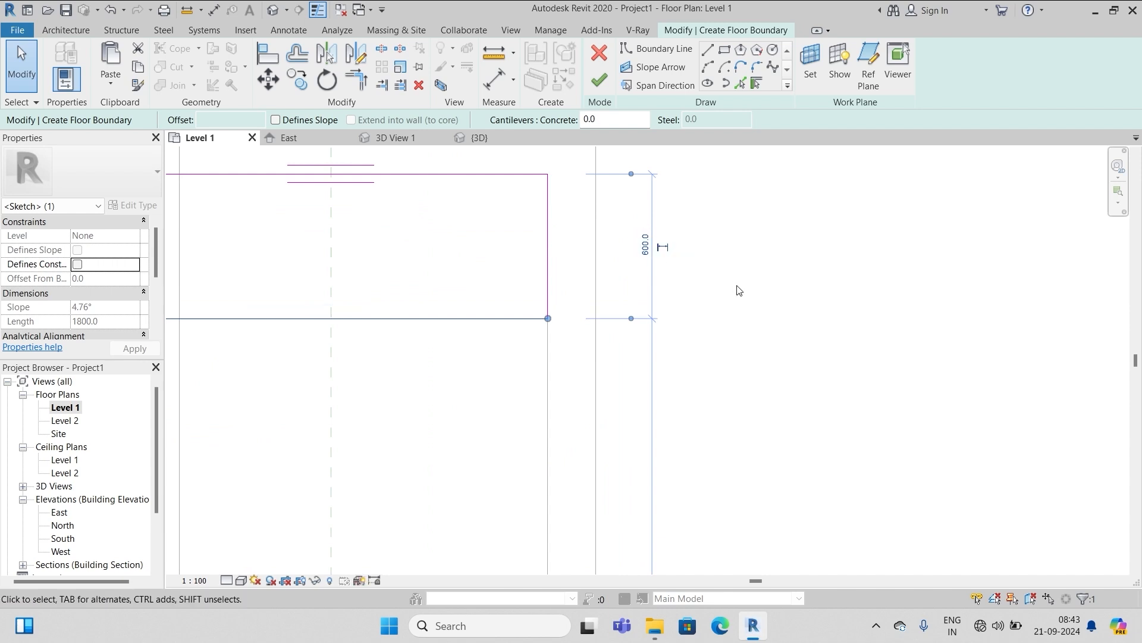
{"action": "key", "text": "Escape"}
{"action": "scroll", "coordinate": [807, 289], "scroll_direction": "down", "scroll_amount": 1}
{"action": "scroll", "coordinate": [807, 289], "scroll_direction": "down", "scroll_amount": 1}
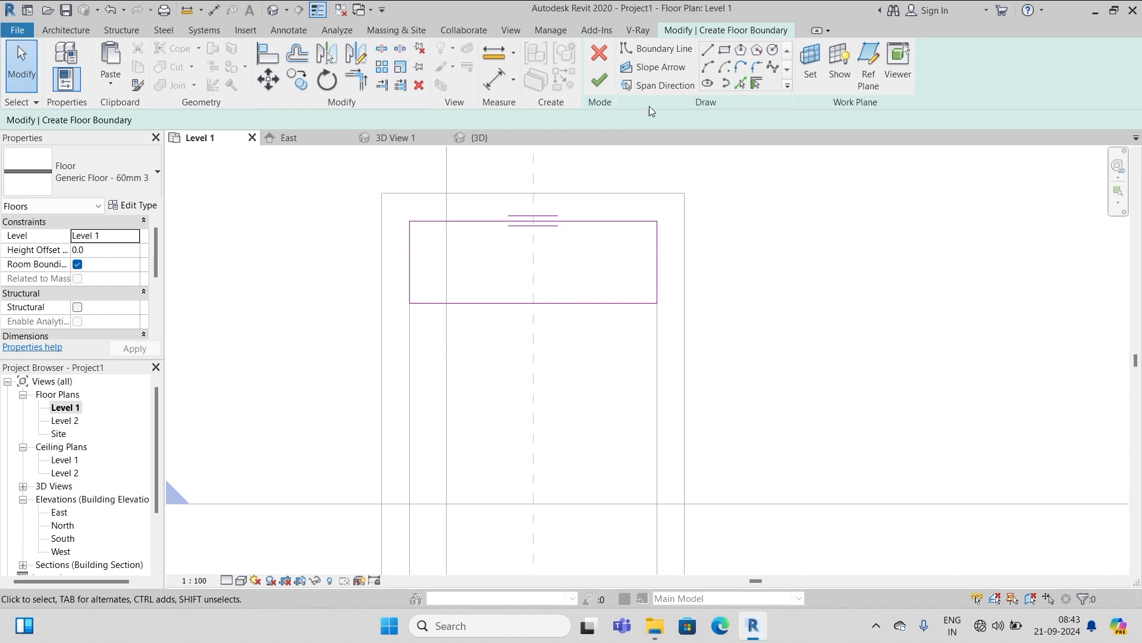
Finish the Generic Floor - 60mm 3 slab and give it an 800 Height Offset From Level
{"action": "left_click", "coordinate": [599, 82]}
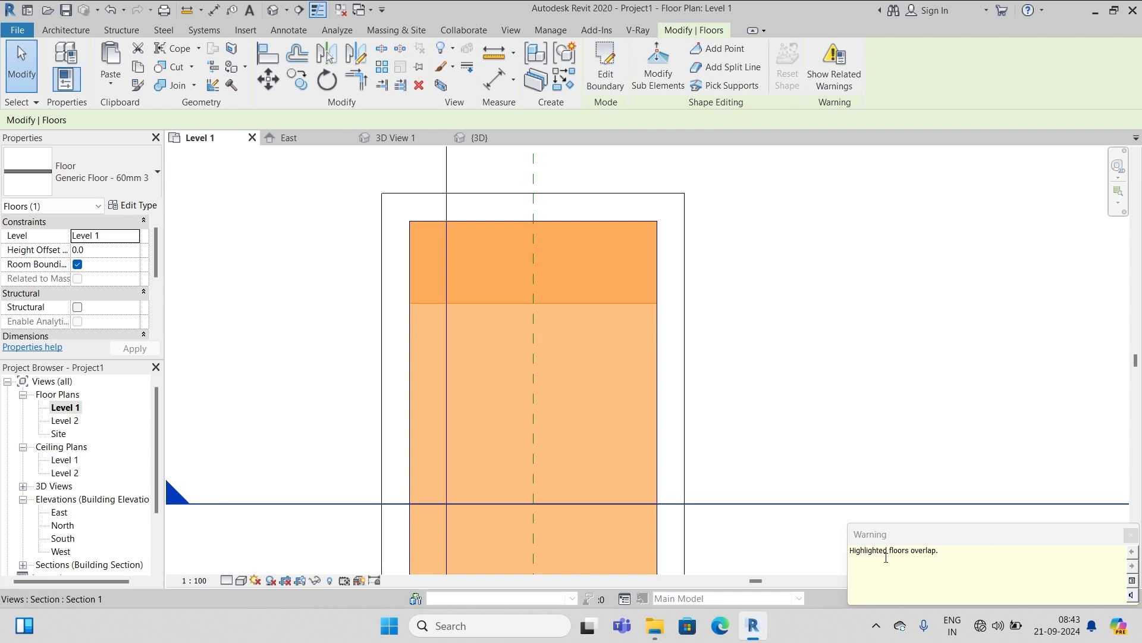
{"action": "left_click", "coordinate": [792, 284]}
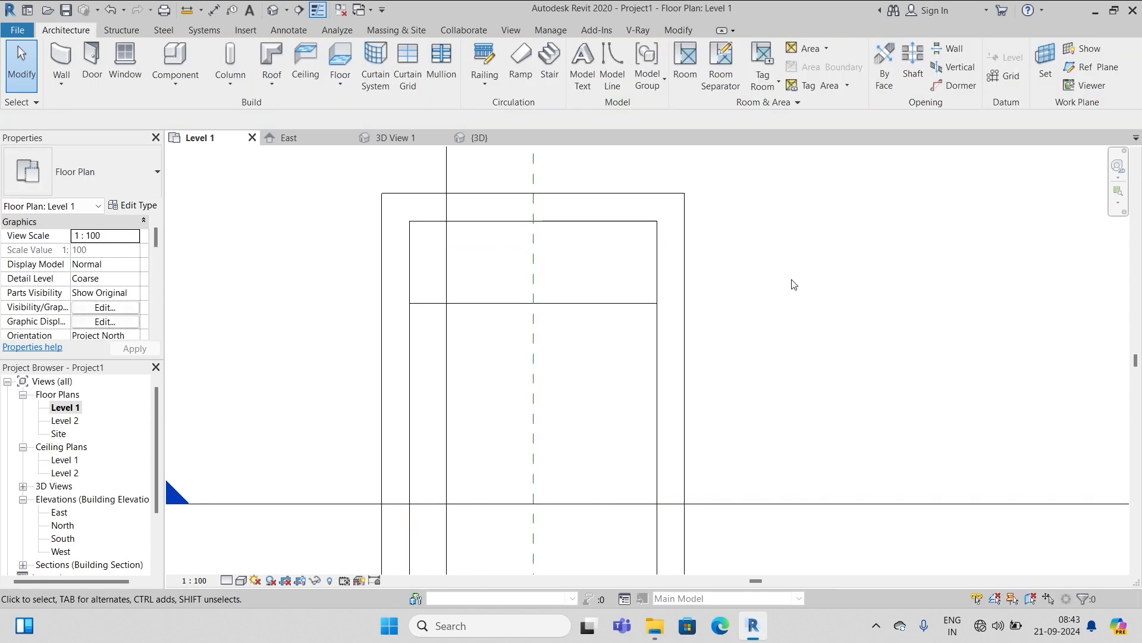
{"action": "left_click", "coordinate": [576, 307]}
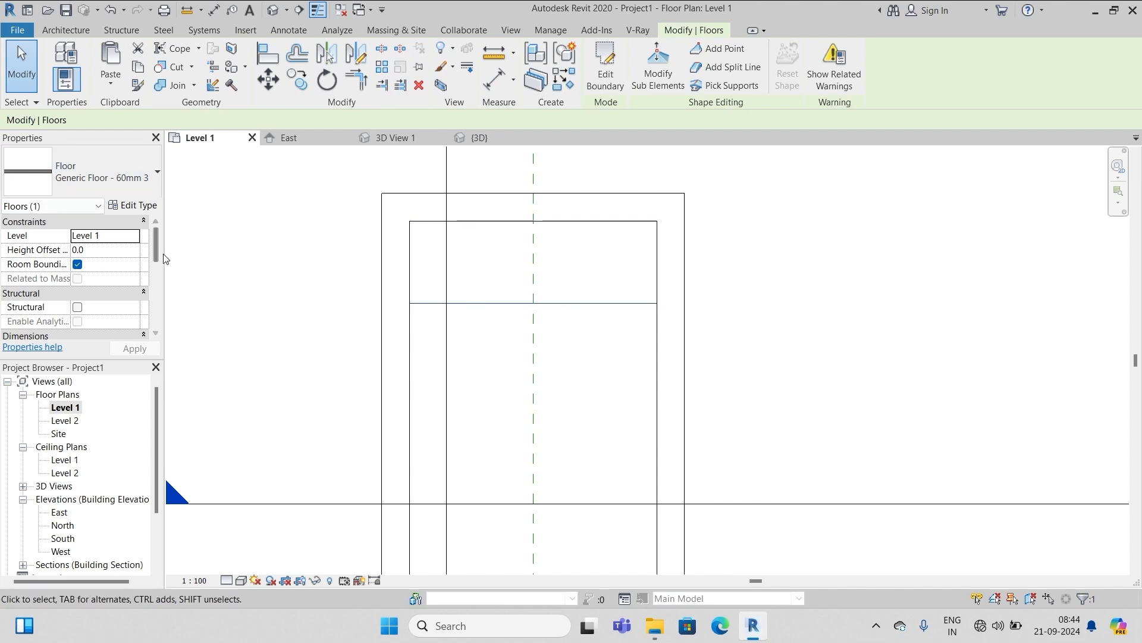
{"action": "left_click", "coordinate": [100, 250]}
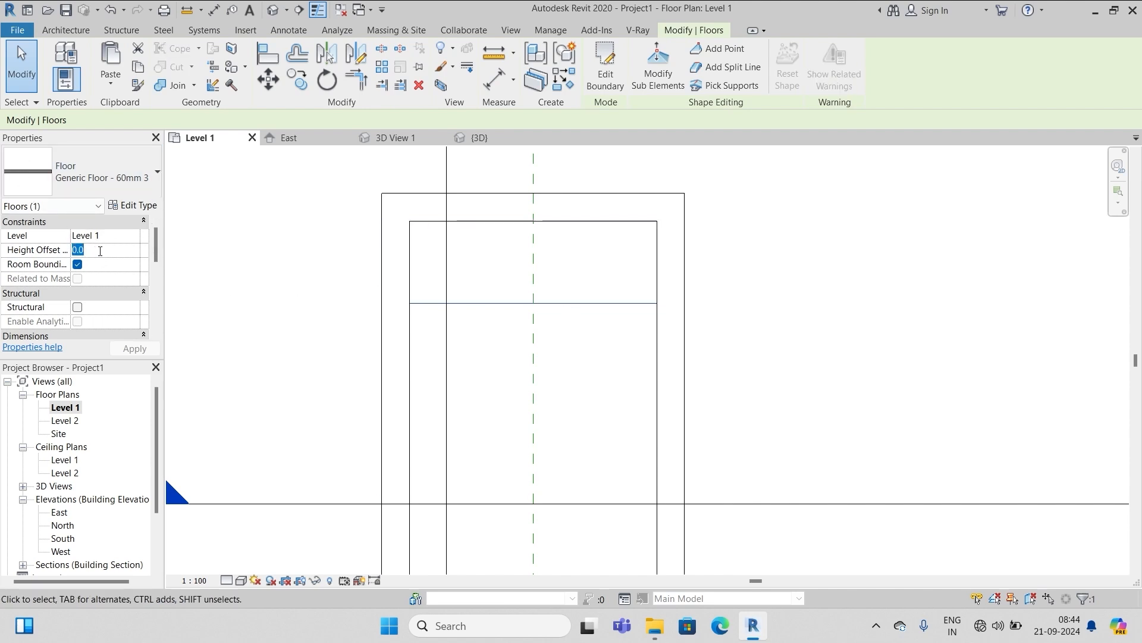
{"action": "type", "text": "800"}
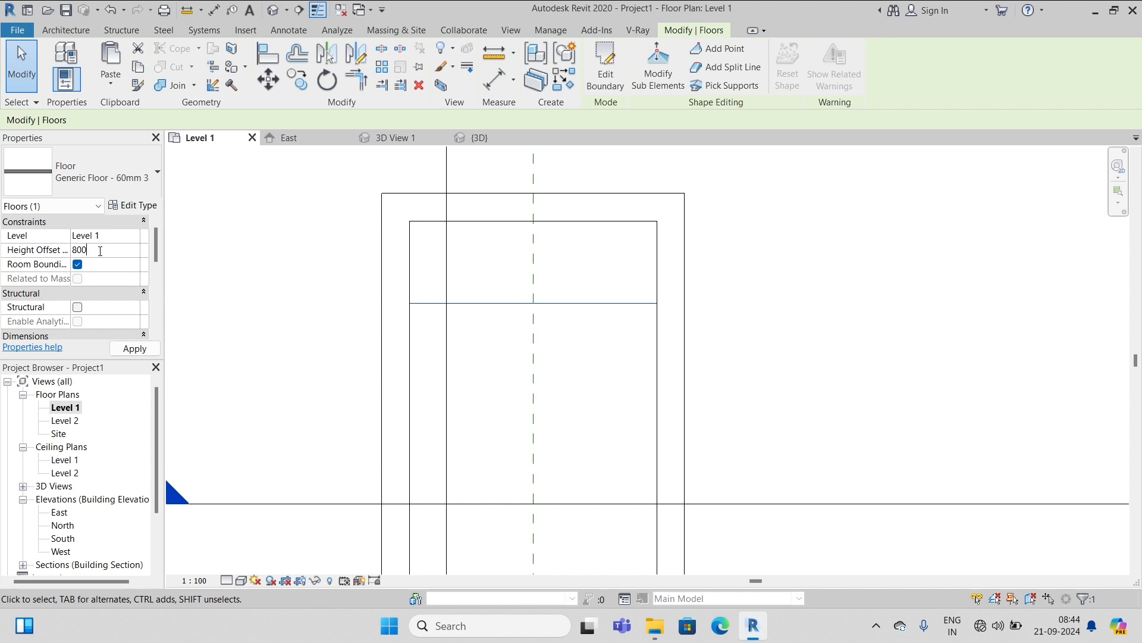
{"action": "left_click", "coordinate": [135, 348]}
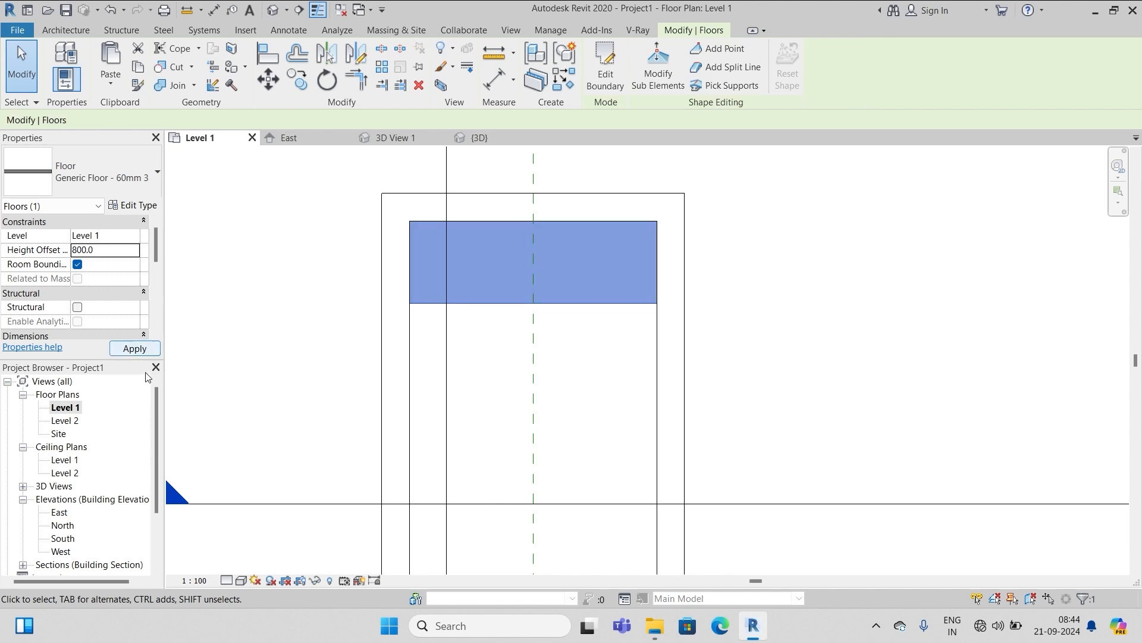
{"action": "left_click", "coordinate": [242, 348]}
{"action": "scroll", "coordinate": [77, 478], "scroll_direction": "down", "scroll_amount": 2}
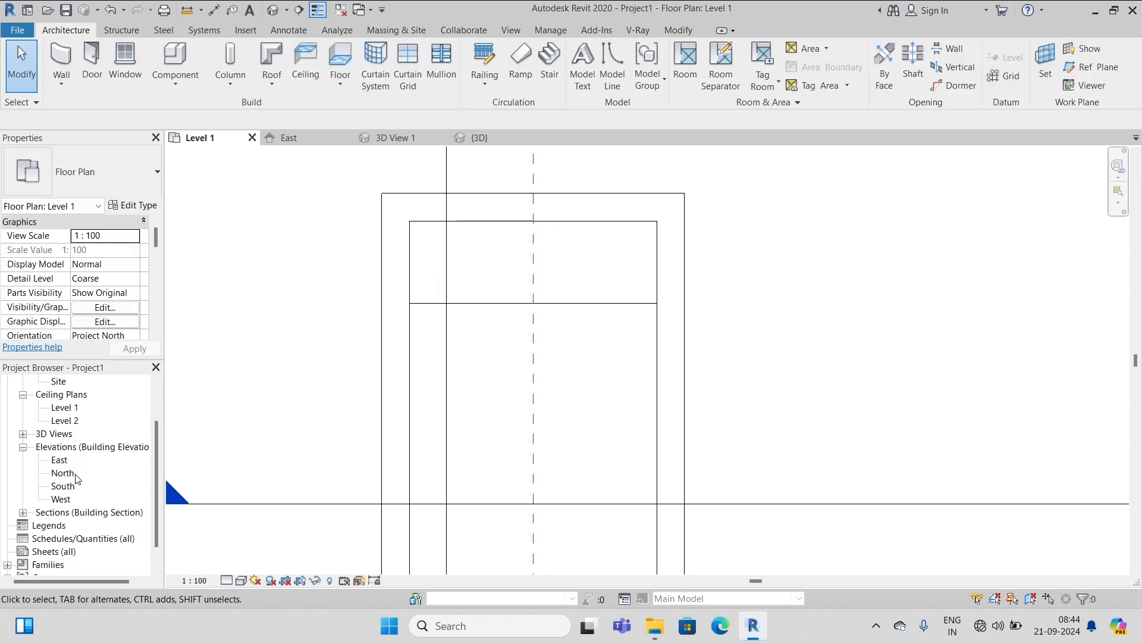
Open the Section 1 view from the Project Browser's section list
{"action": "left_click", "coordinate": [23, 512]}
{"action": "left_click", "coordinate": [77, 526]}
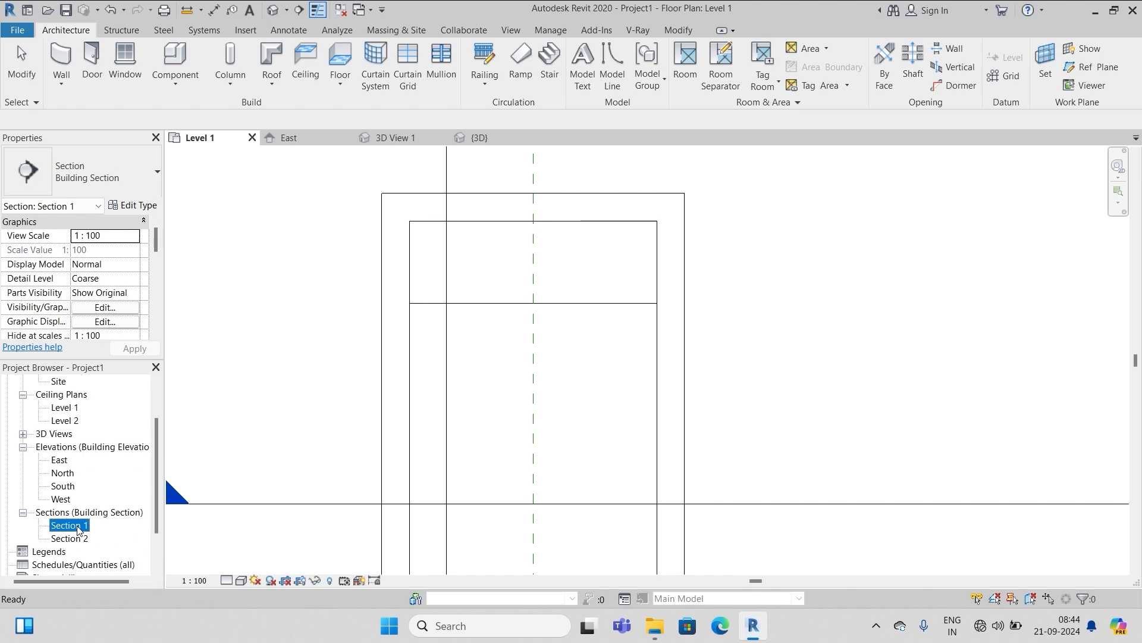
{"action": "double_click", "coordinate": [78, 526]}
{"action": "scroll", "coordinate": [679, 396], "scroll_direction": "up", "scroll_amount": 5}
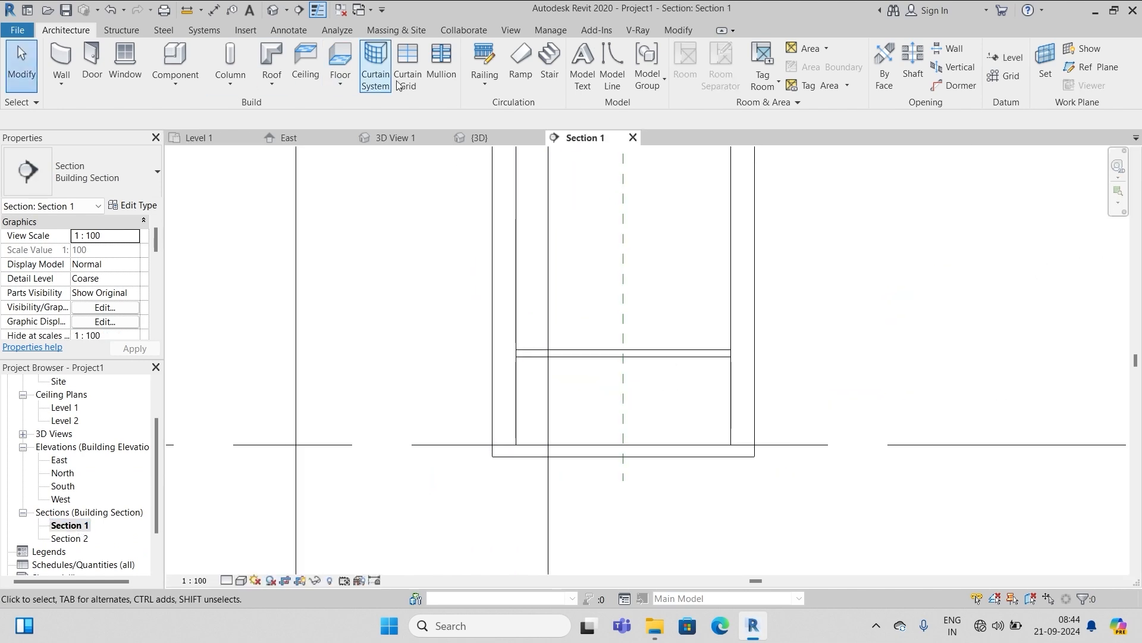
Add an aligned dimension from floor to level showing 740, then return to the Level 1 plan
{"action": "left_click", "coordinate": [298, 33]}
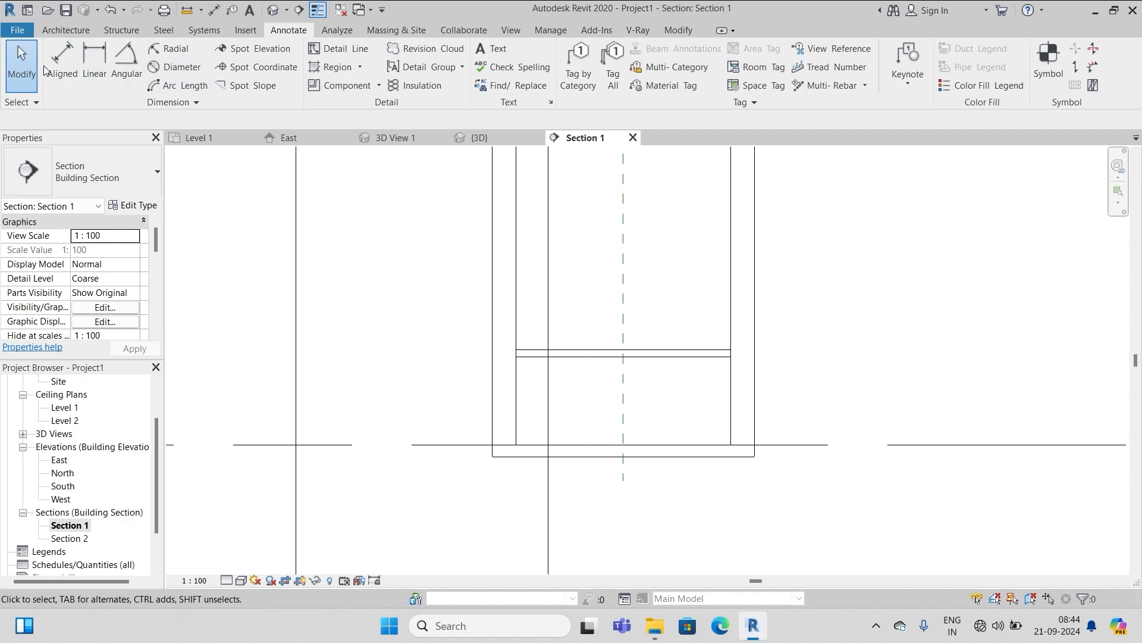
{"action": "left_click", "coordinate": [62, 63]}
{"action": "left_click", "coordinate": [641, 356]}
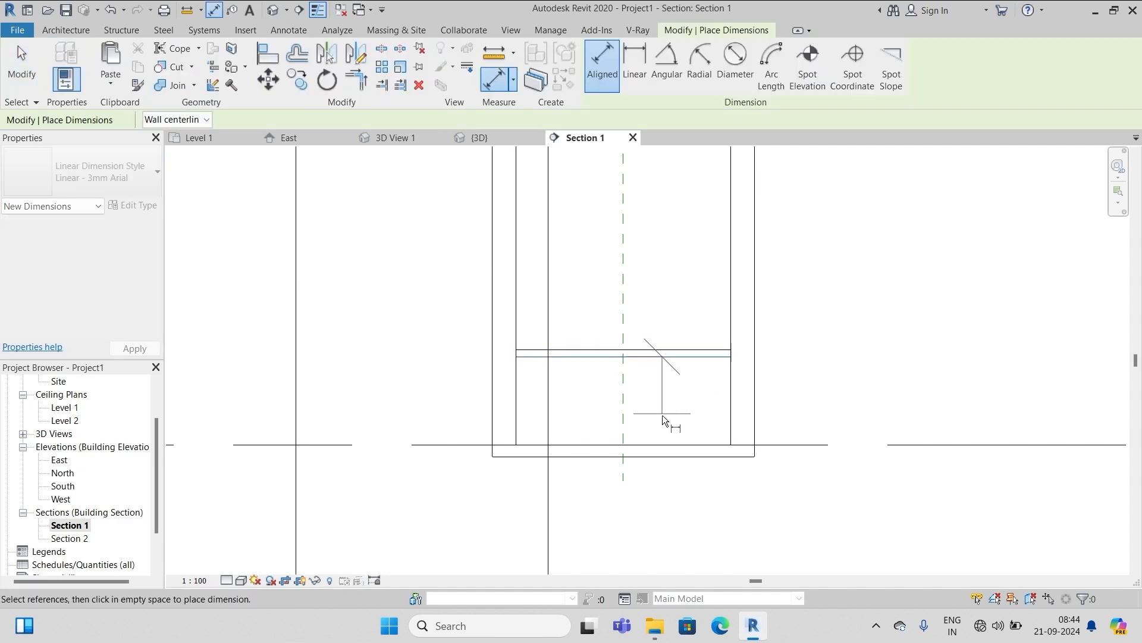
{"action": "left_click", "coordinate": [657, 444]}
{"action": "left_click", "coordinate": [858, 409]}
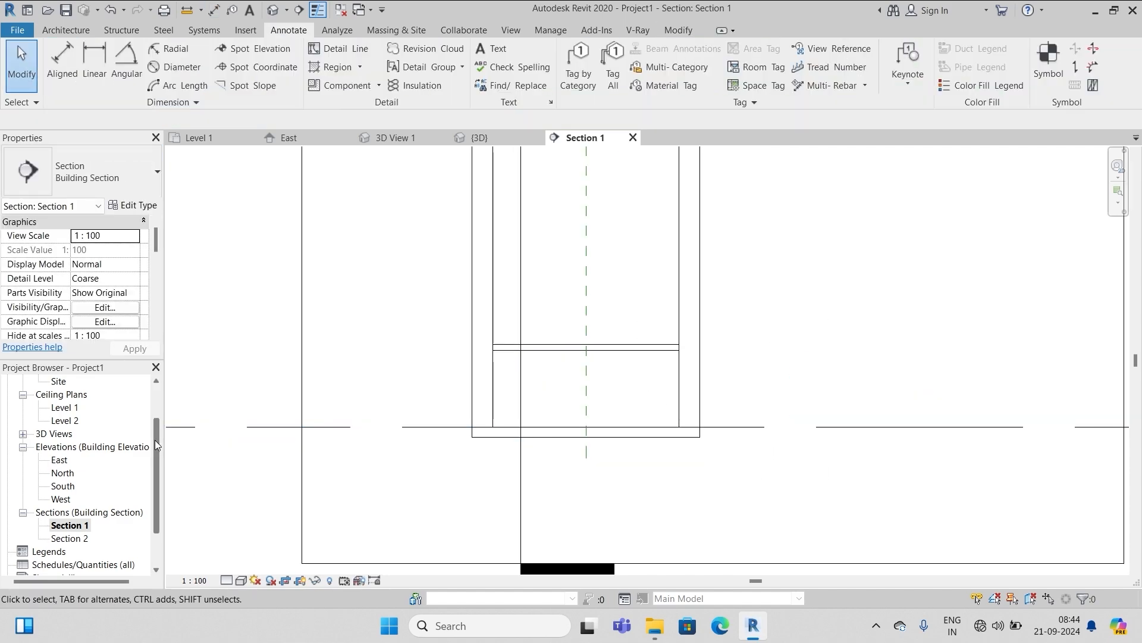
{"action": "left_click_drag", "start_coordinate": [155, 441], "coordinate": [156, 383]}
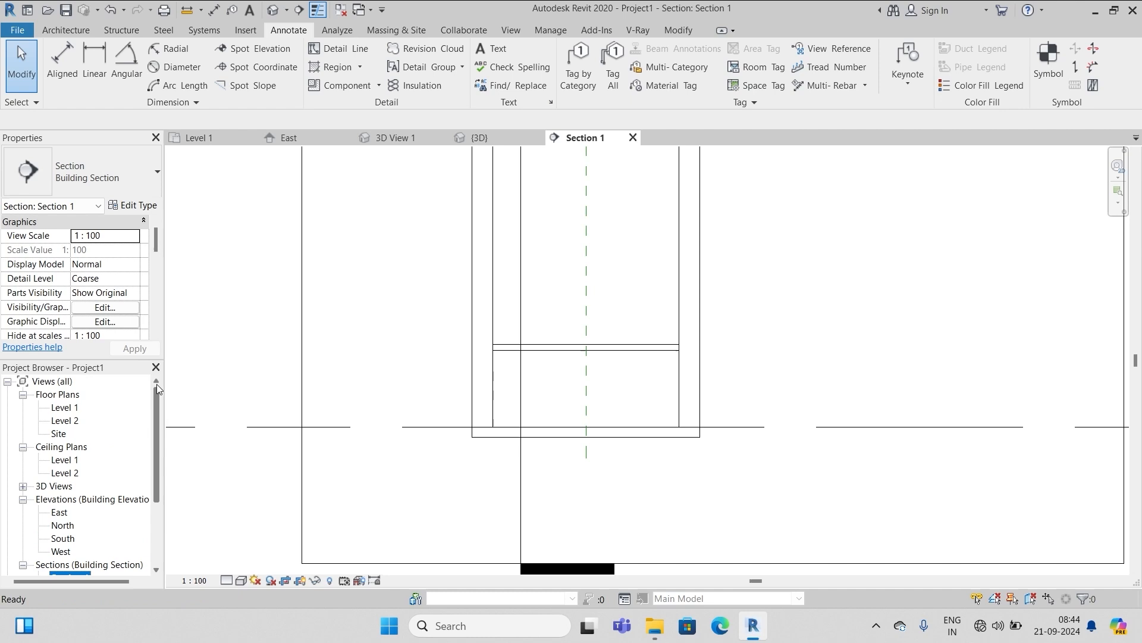
{"action": "double_click", "coordinate": [64, 407]}
{"action": "scroll", "coordinate": [395, 308], "scroll_direction": "up", "scroll_amount": 2}
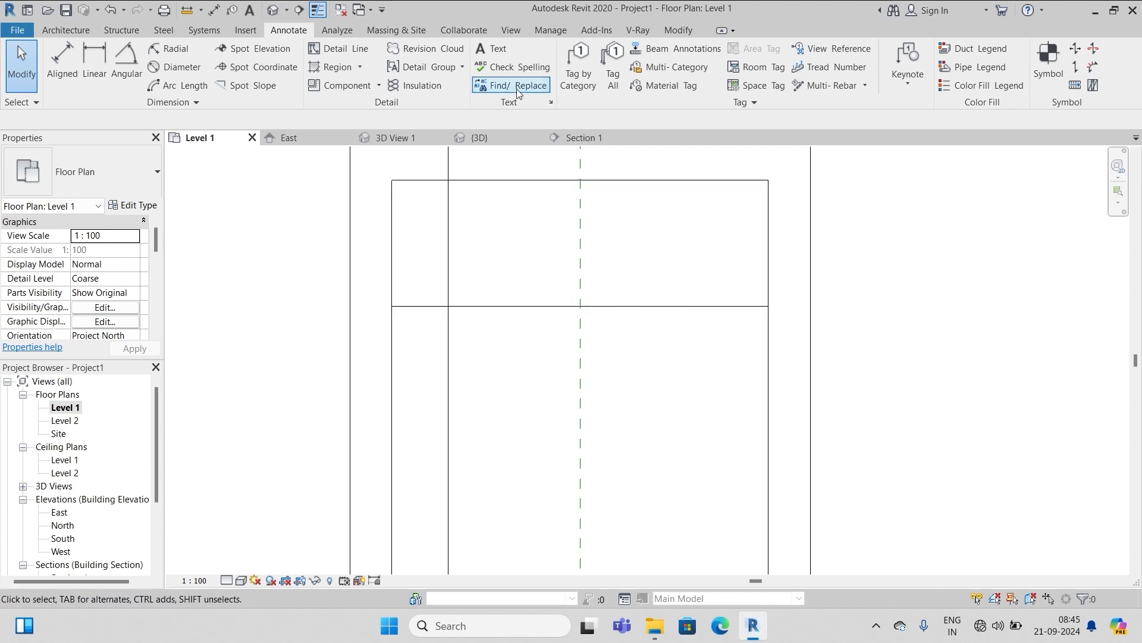
Create a reference plane offset 20 from the floor's lower edge and extend it further right
{"action": "left_click", "coordinate": [70, 32]}
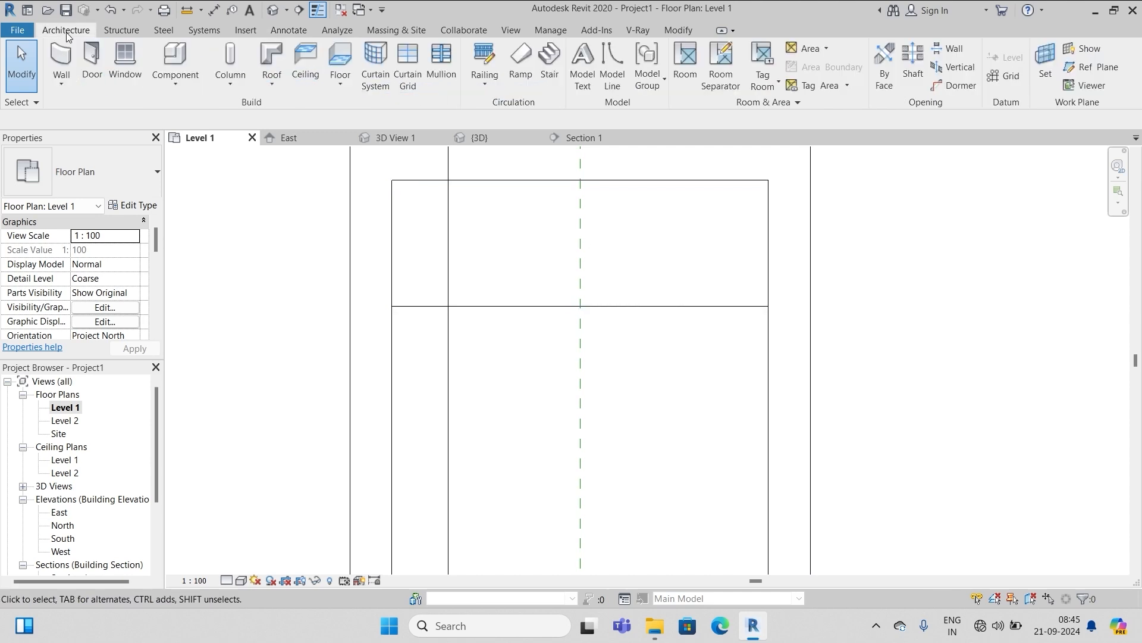
{"action": "left_click", "coordinate": [1084, 72]}
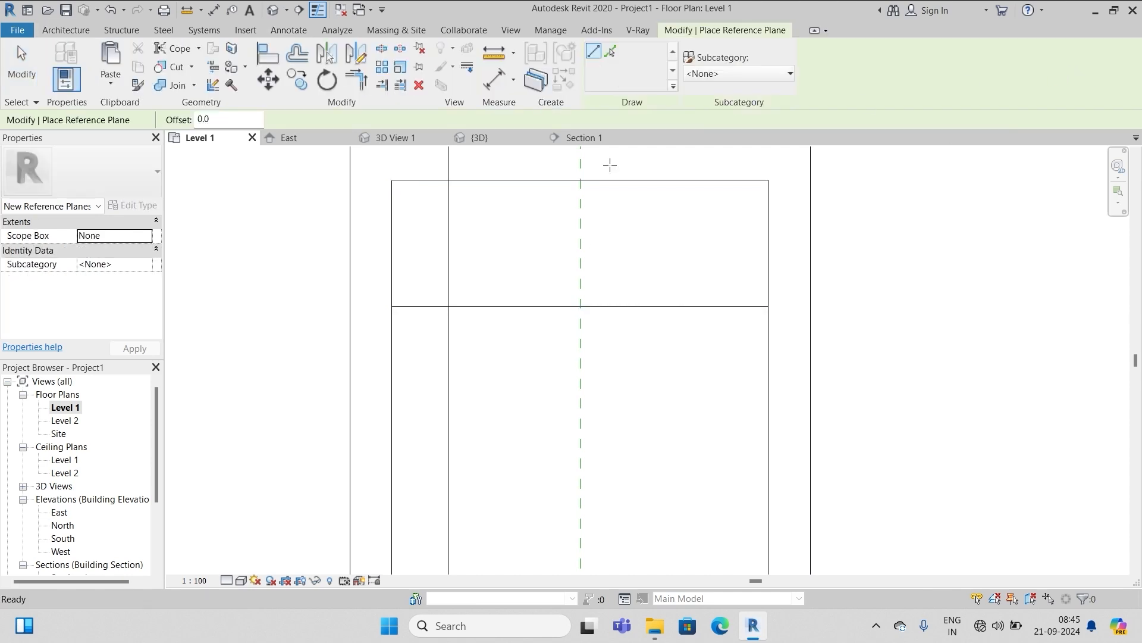
{"action": "left_click", "coordinate": [611, 51]}
{"action": "left_click_drag", "start_coordinate": [217, 120], "coordinate": [175, 123]}
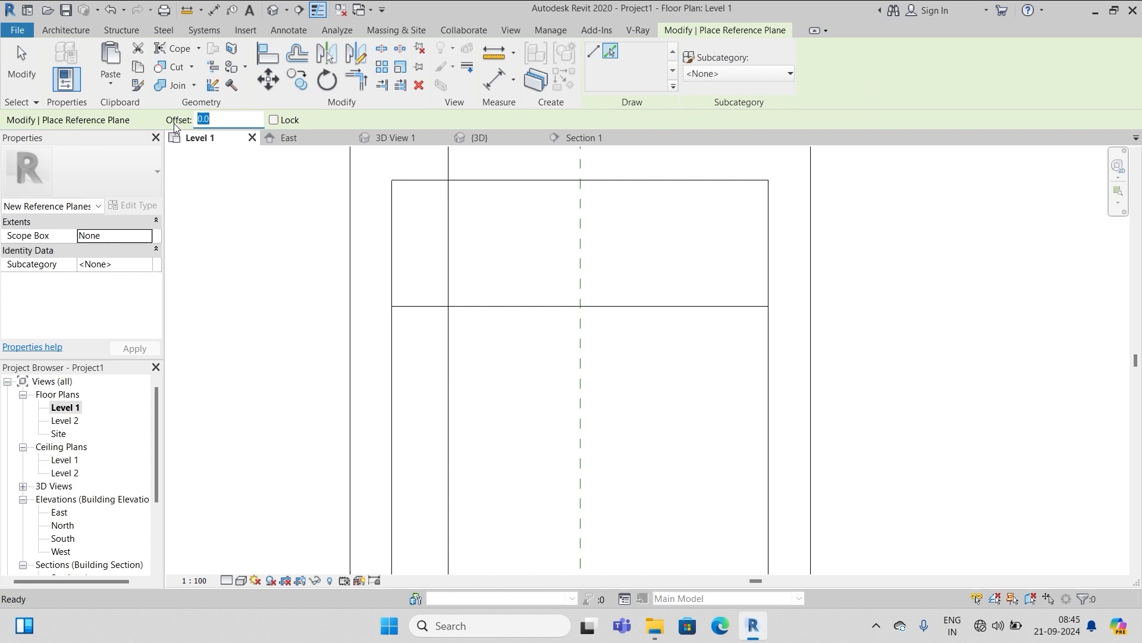
{"action": "type", "text": "20"}
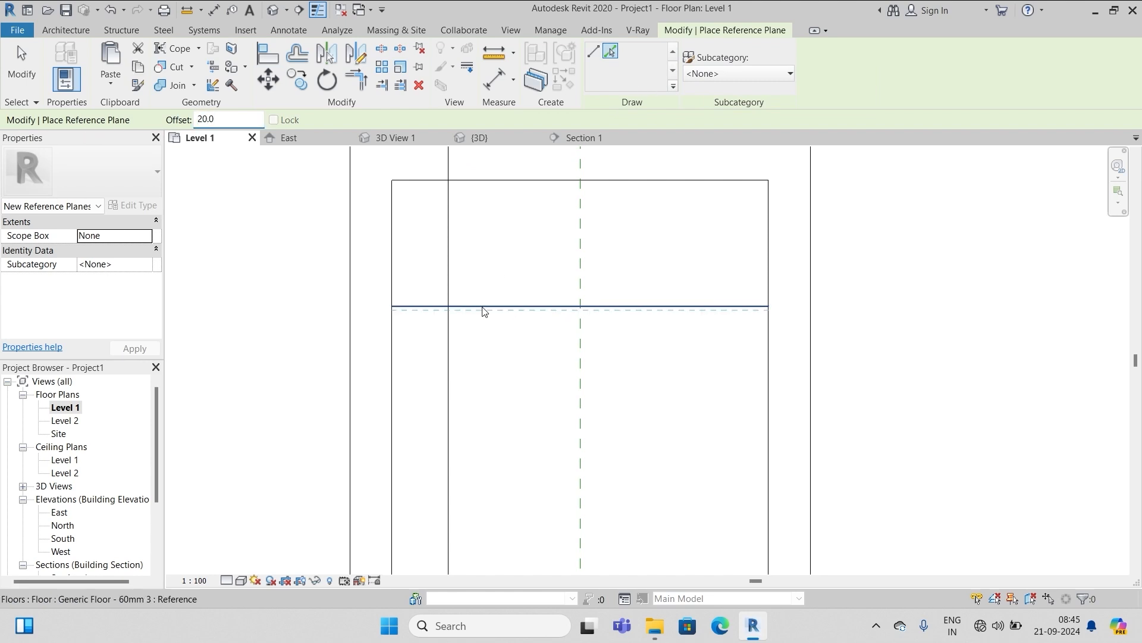
{"action": "left_click", "coordinate": [483, 307]}
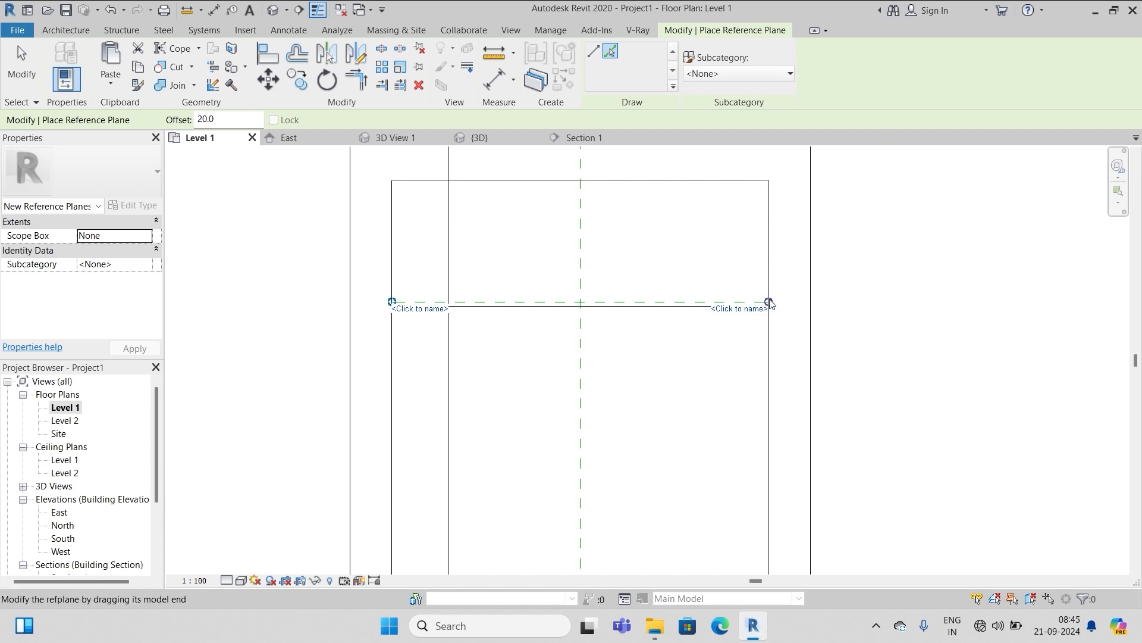
{"action": "left_click_drag", "start_coordinate": [770, 303], "coordinate": [1052, 302]}
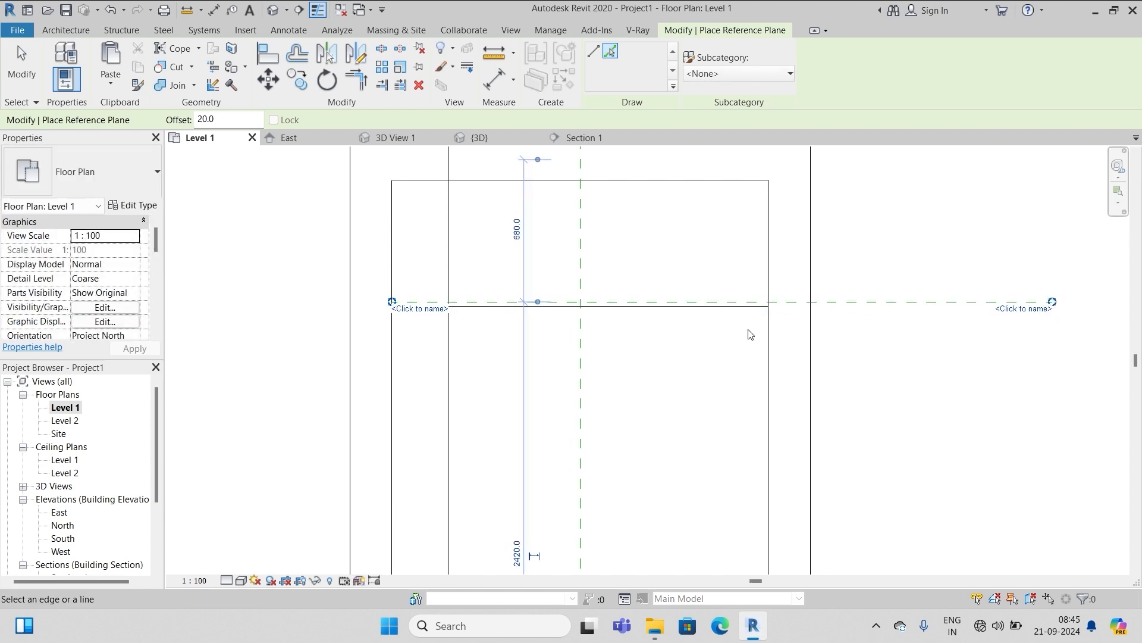
Name the reference plane 'wardrobe line'
{"action": "left_click", "coordinate": [1023, 308]}
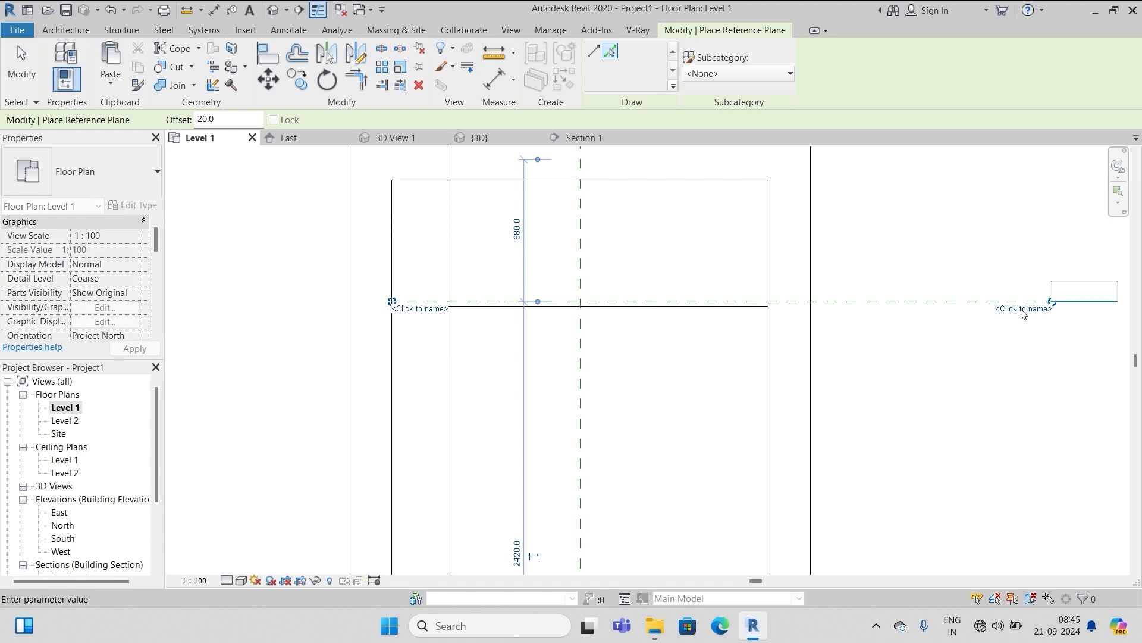
{"action": "type", "text": "wardro"}
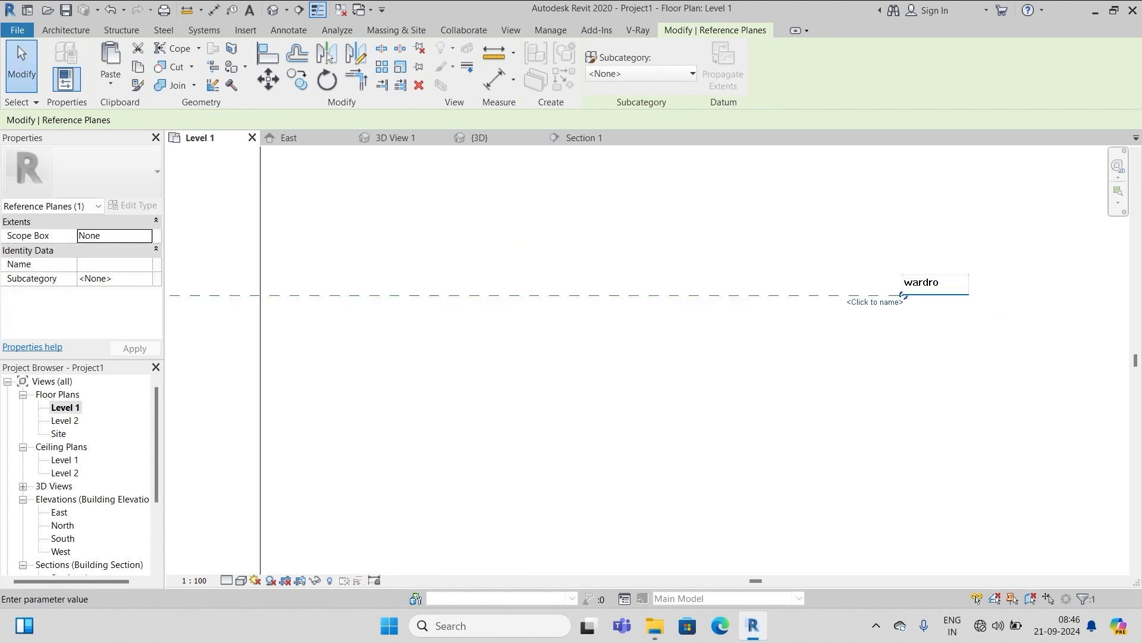
{"action": "type", "text": "be line"}
{"action": "left_click", "coordinate": [950, 337]}
{"action": "left_click", "coordinate": [951, 338]}
{"action": "scroll", "coordinate": [942, 354], "scroll_direction": "down", "scroll_amount": 4}
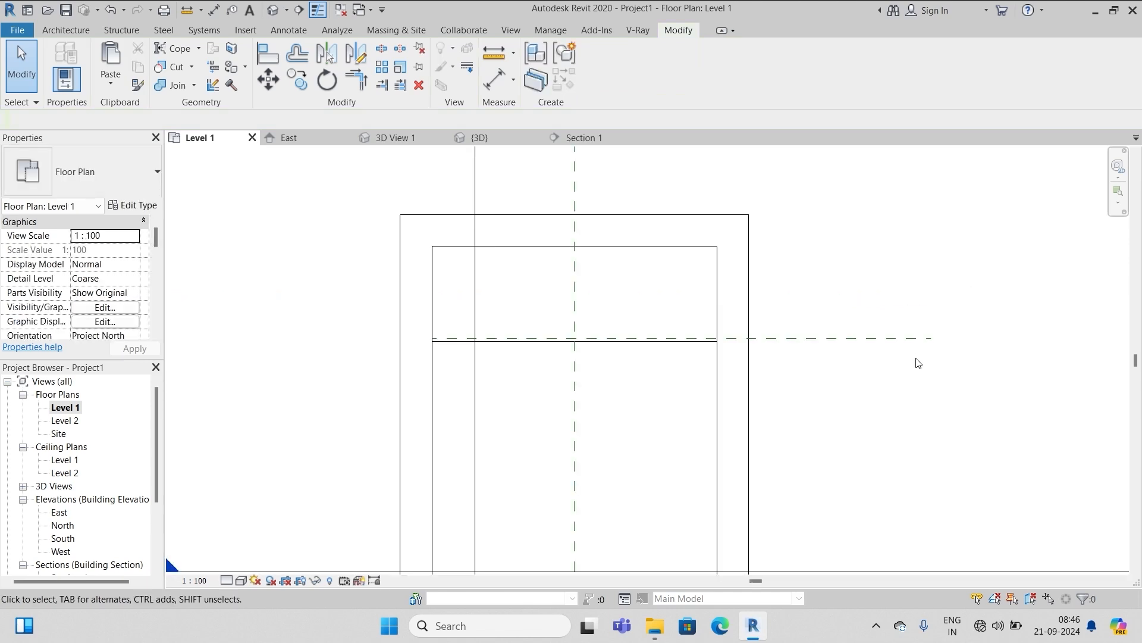
{"action": "scroll", "coordinate": [638, 338], "scroll_direction": "up", "scroll_amount": 2}
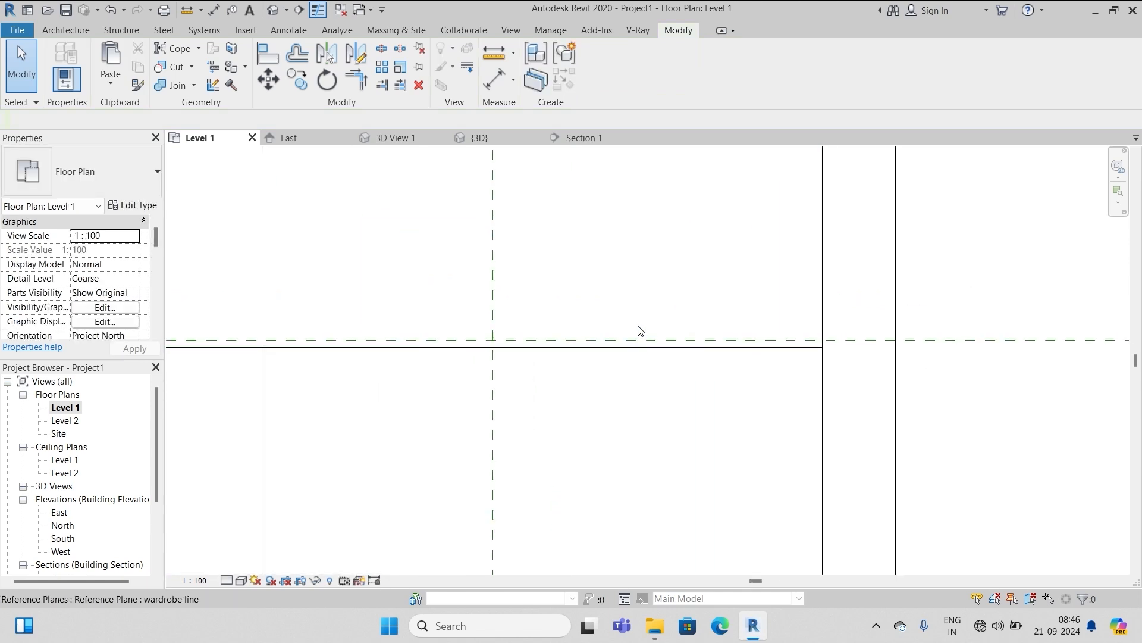
Start an in-place component in the Furniture category and accept the name Furniture 1
{"action": "left_click", "coordinate": [59, 27]}
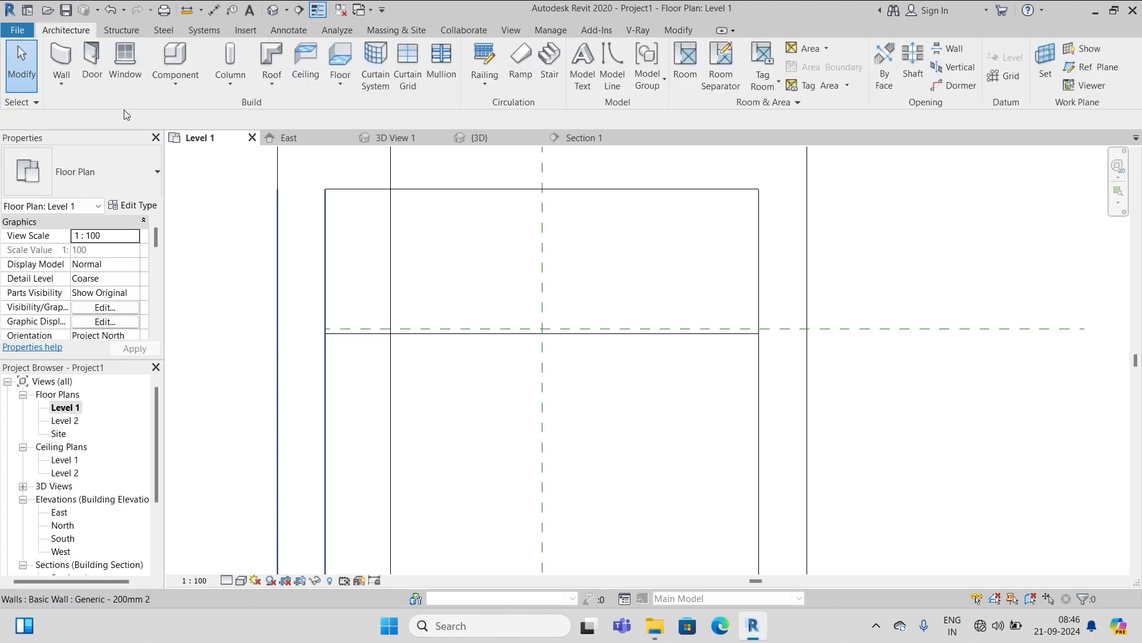
{"action": "left_click", "coordinate": [176, 87]}
{"action": "left_click", "coordinate": [191, 144]}
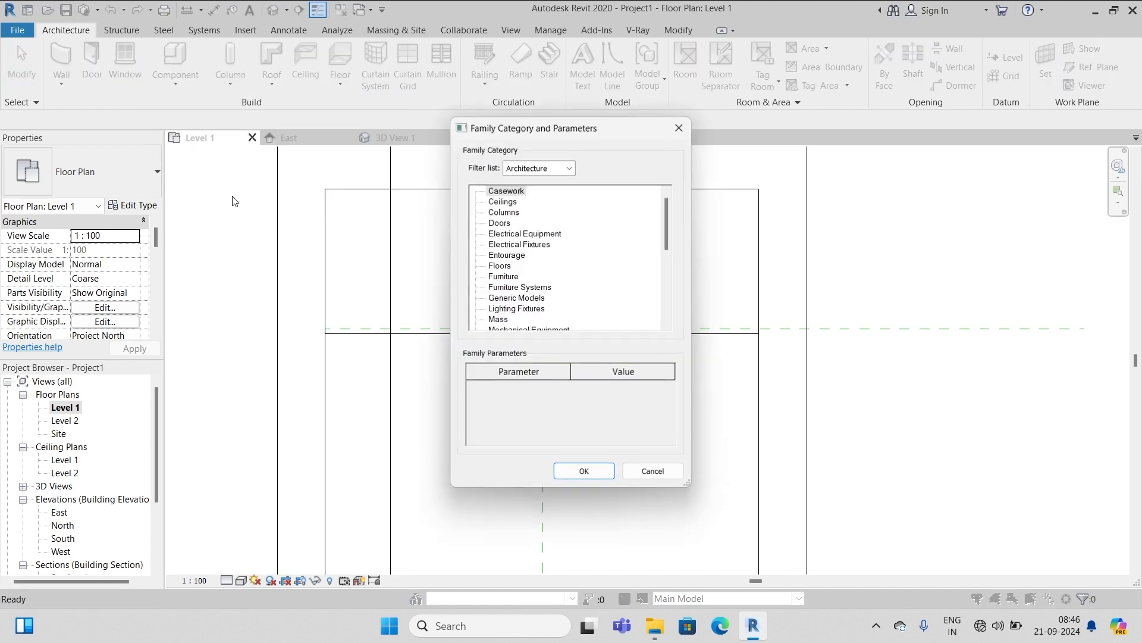
{"action": "scroll", "coordinate": [558, 265], "scroll_direction": "down", "scroll_amount": 1}
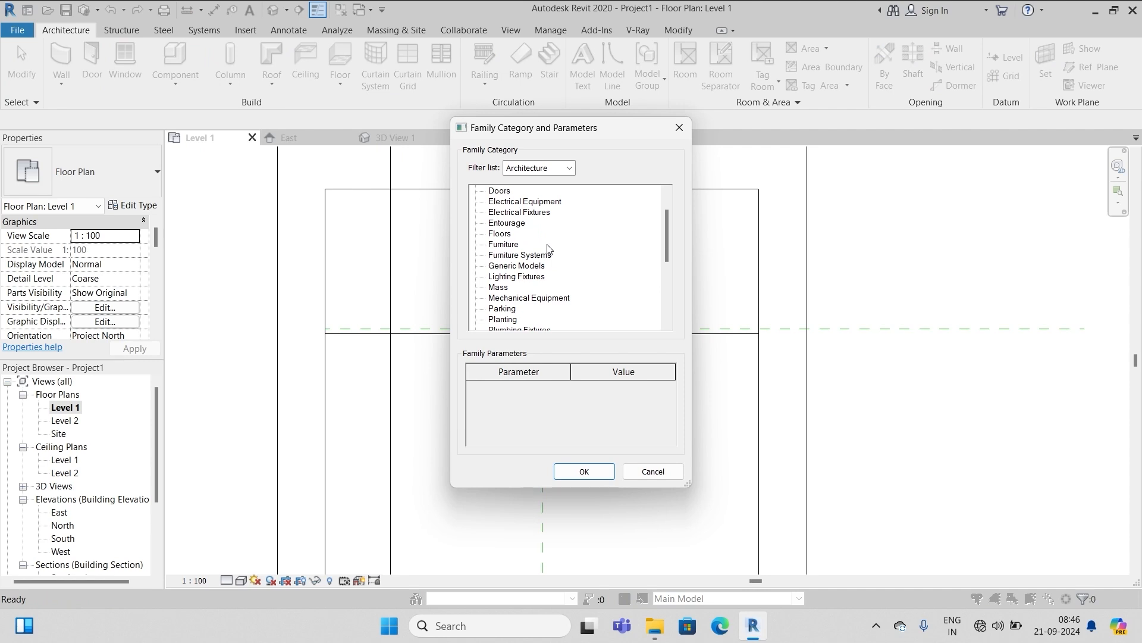
{"action": "scroll", "coordinate": [564, 257], "scroll_direction": "down", "scroll_amount": 1}
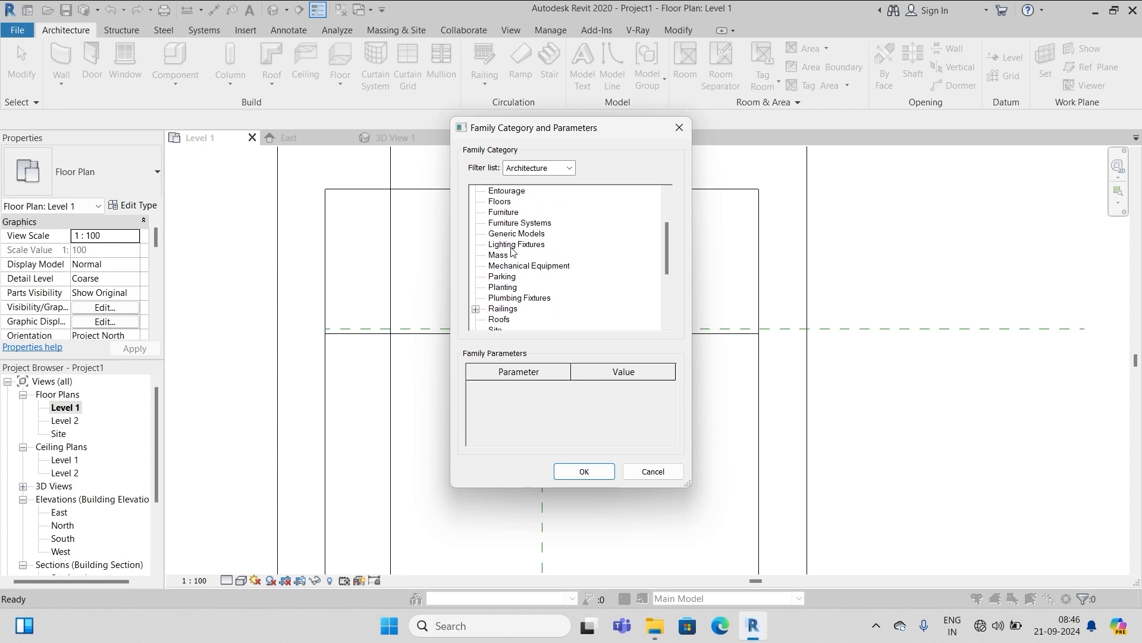
{"action": "left_click", "coordinate": [504, 212]}
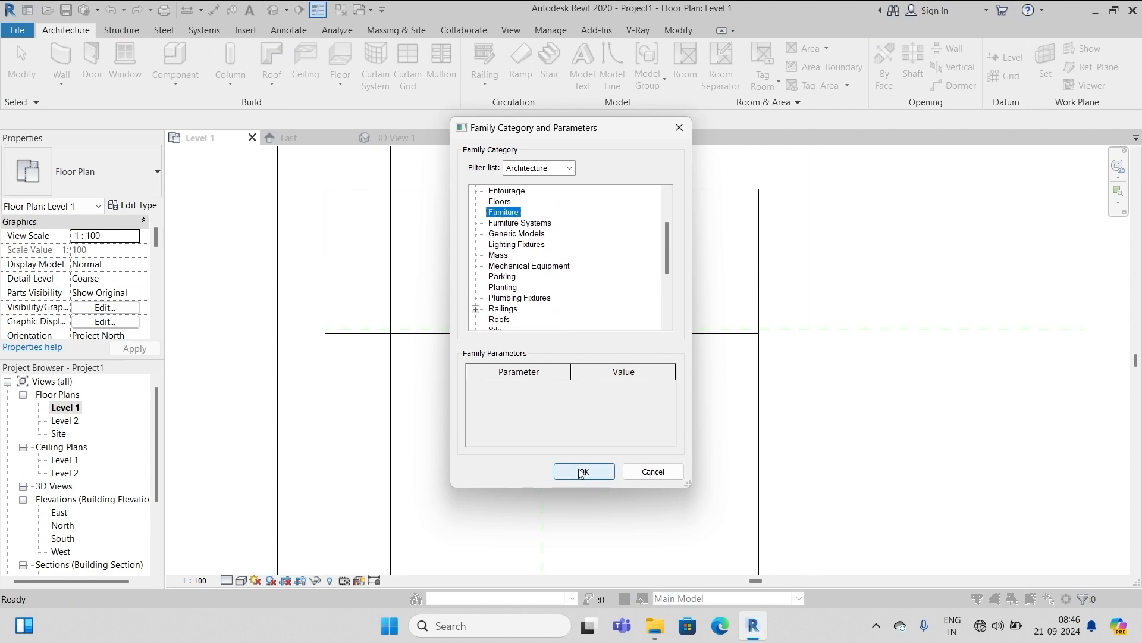
{"action": "left_click", "coordinate": [582, 471]}
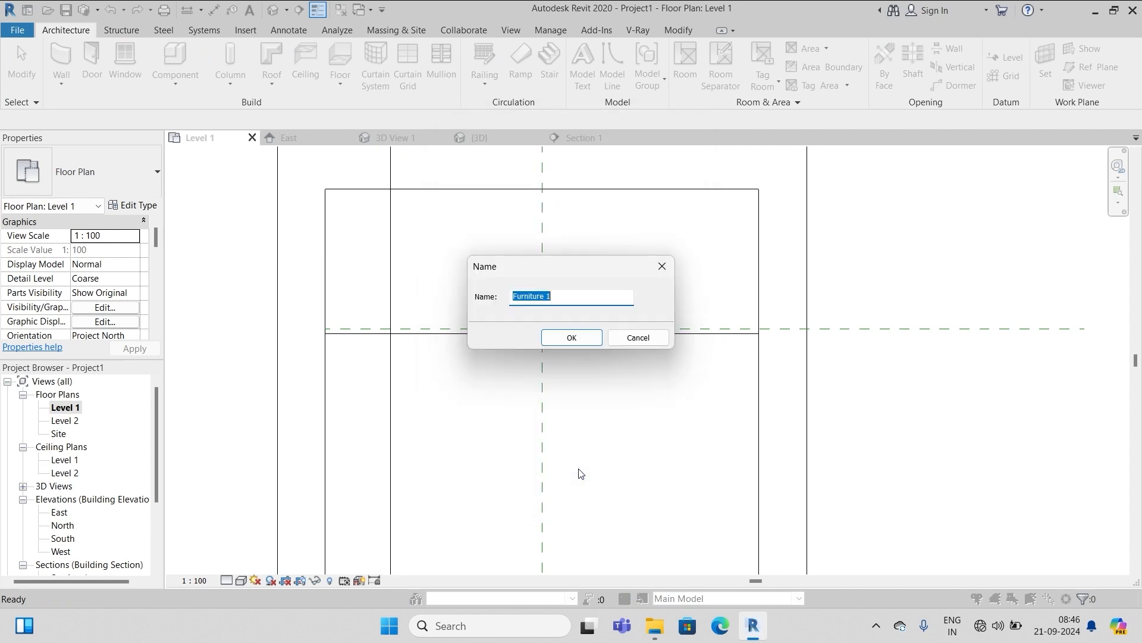
{"action": "left_click", "coordinate": [576, 337]}
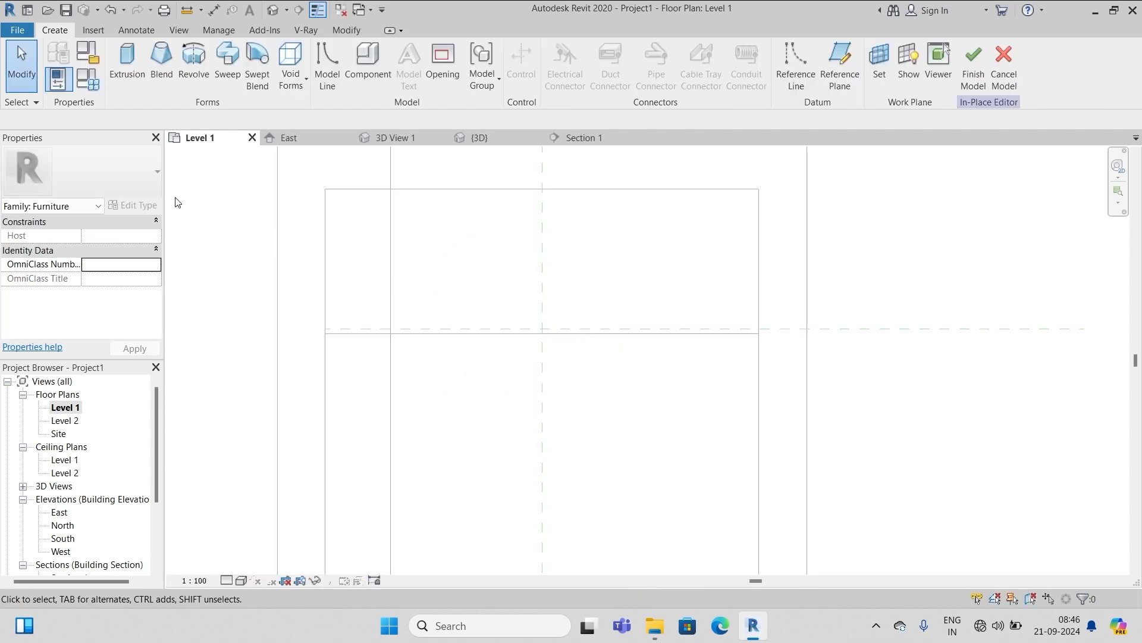
Start an extrusion and trace the floor edge as a sketch line at offset 20
{"action": "left_click", "coordinate": [127, 60]}
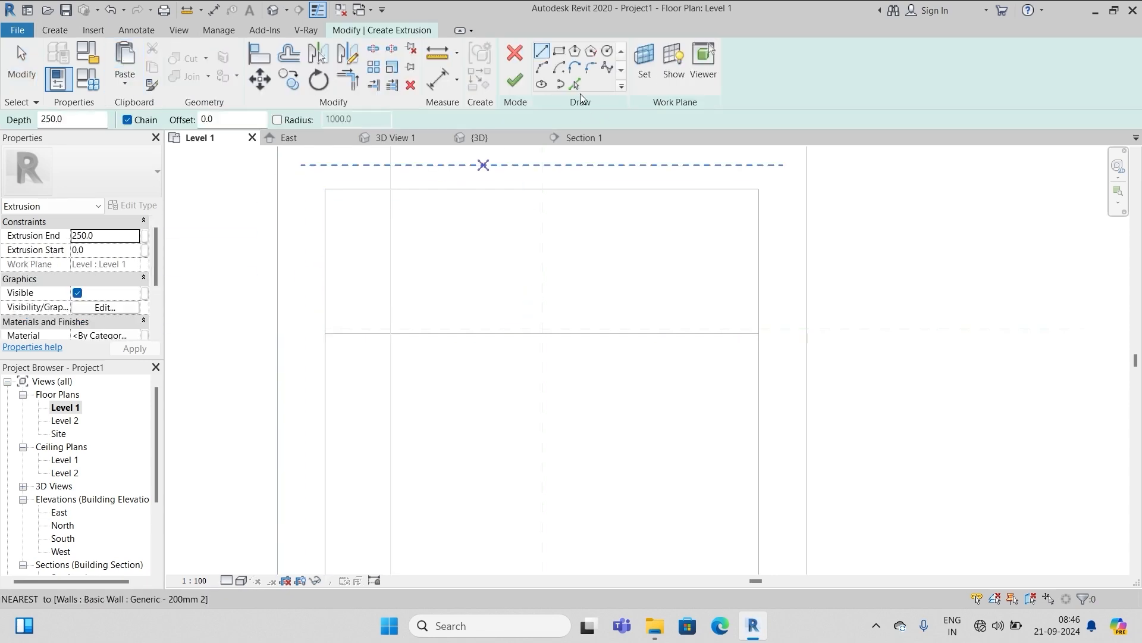
{"action": "left_click", "coordinate": [576, 83]}
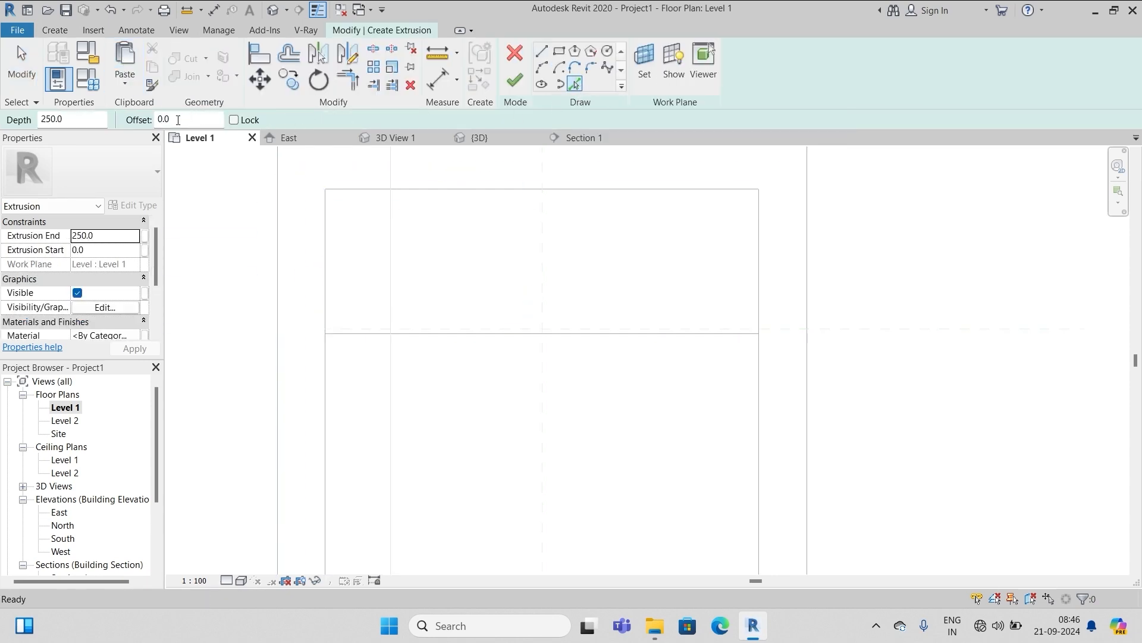
{"action": "left_click_drag", "start_coordinate": [178, 119], "coordinate": [157, 119]}
{"action": "type", "text": "20"}
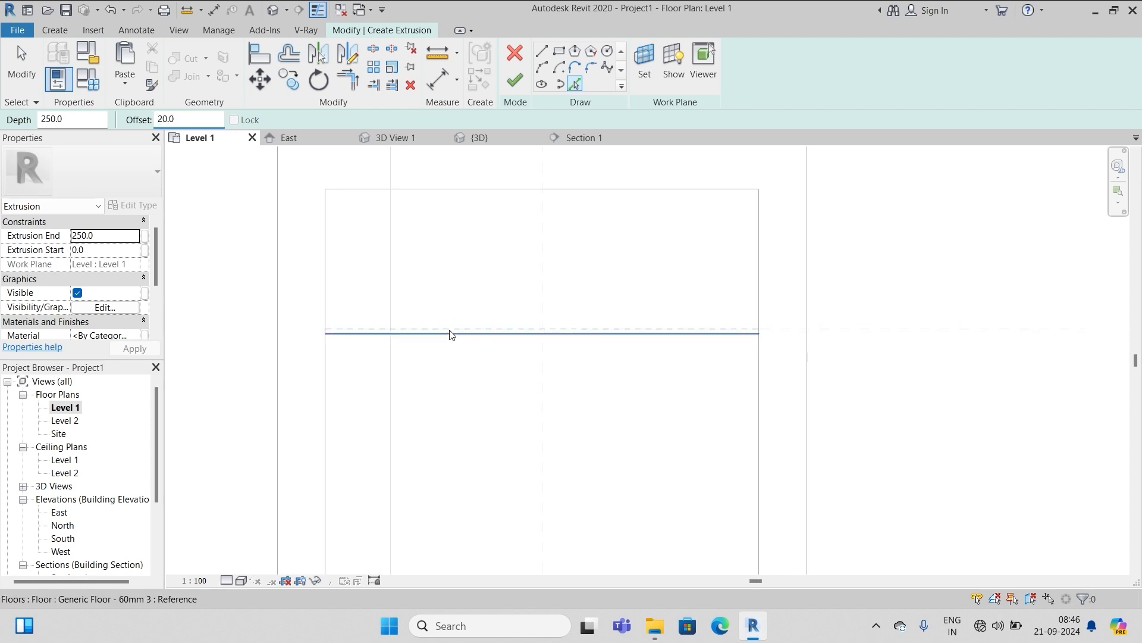
{"action": "left_click", "coordinate": [450, 333]}
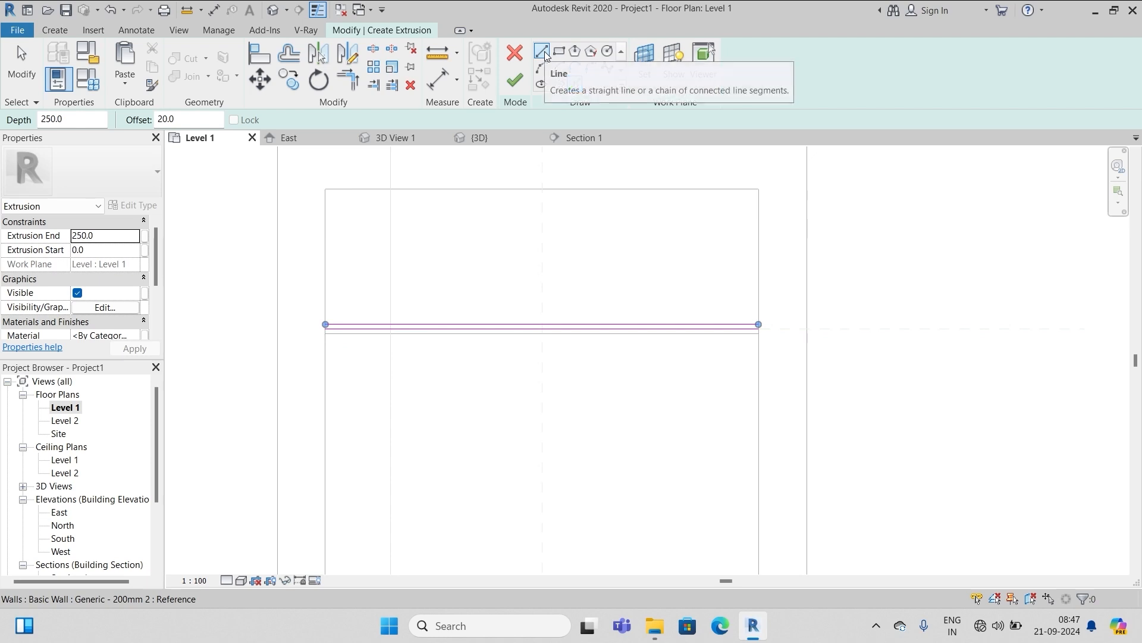
{"action": "key", "text": "Escape"}
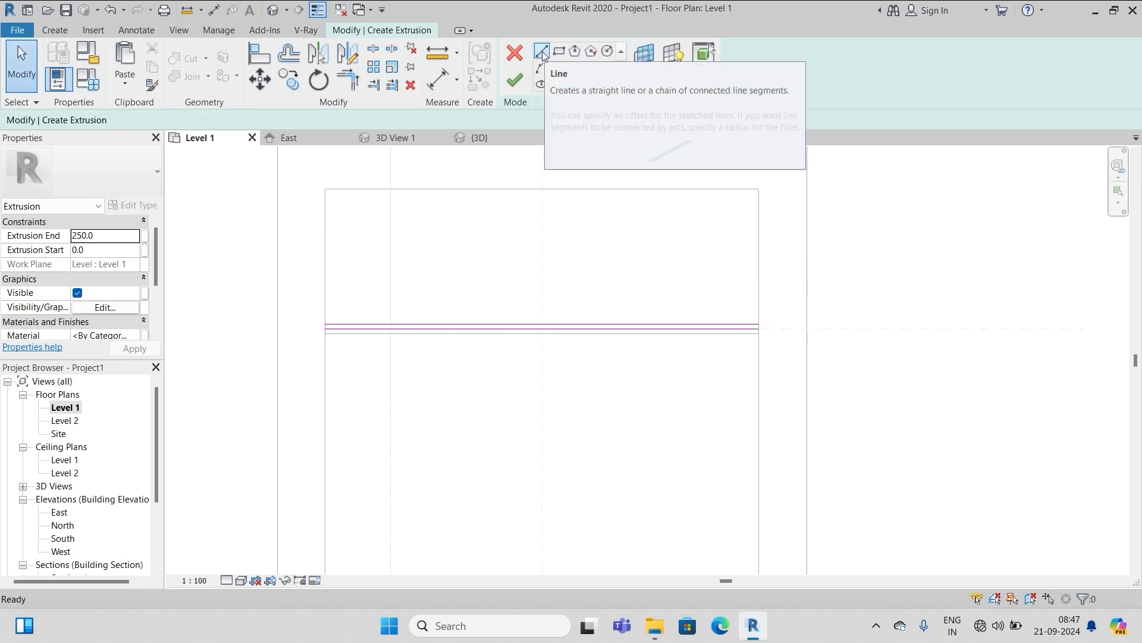
Draw short lines closing the profile's left and right ends into a thin rectangle
{"action": "left_click", "coordinate": [543, 52]}
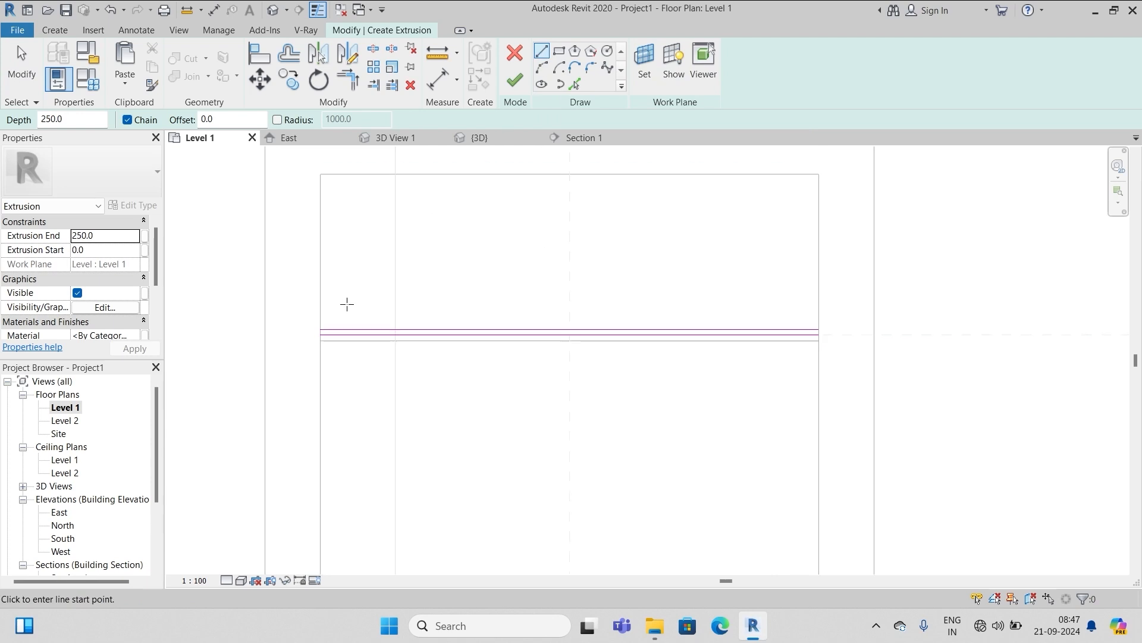
{"action": "scroll", "coordinate": [331, 324], "scroll_direction": "up", "scroll_amount": 5}
{"action": "left_click", "coordinate": [297, 346]}
{"action": "left_click", "coordinate": [298, 330]}
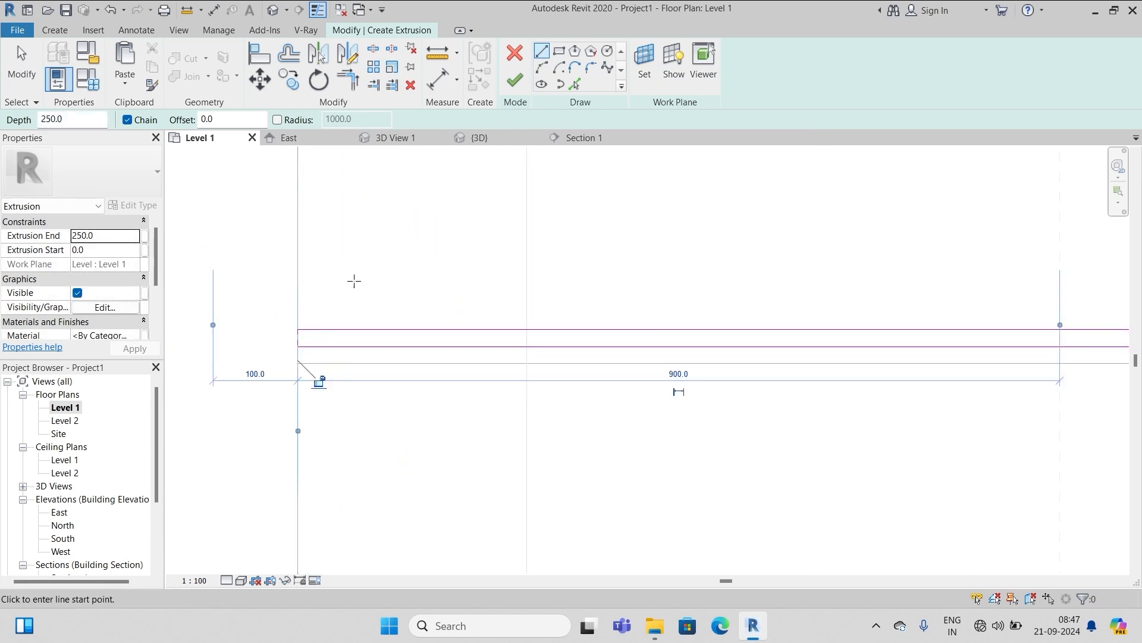
{"action": "scroll", "coordinate": [260, 289], "scroll_direction": "down", "scroll_amount": 5}
{"action": "scroll", "coordinate": [1028, 324], "scroll_direction": "up", "scroll_amount": 3}
{"action": "left_click", "coordinate": [1047, 304]}
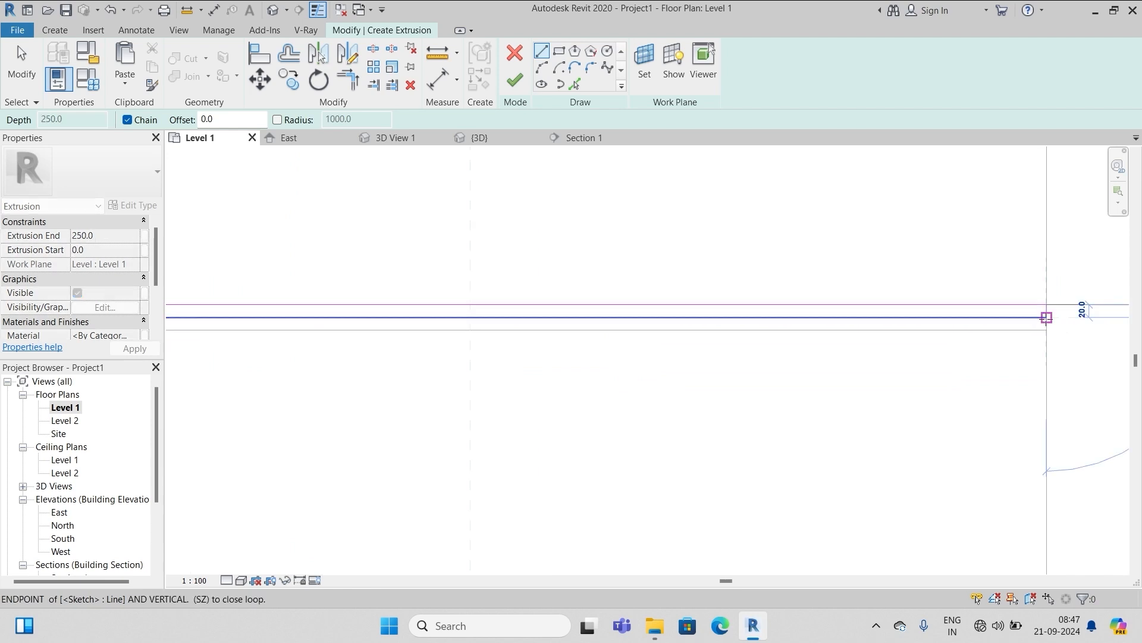
{"action": "left_click", "coordinate": [1047, 317]}
{"action": "key", "text": "Escape"}
{"action": "key", "text": "Escape"}
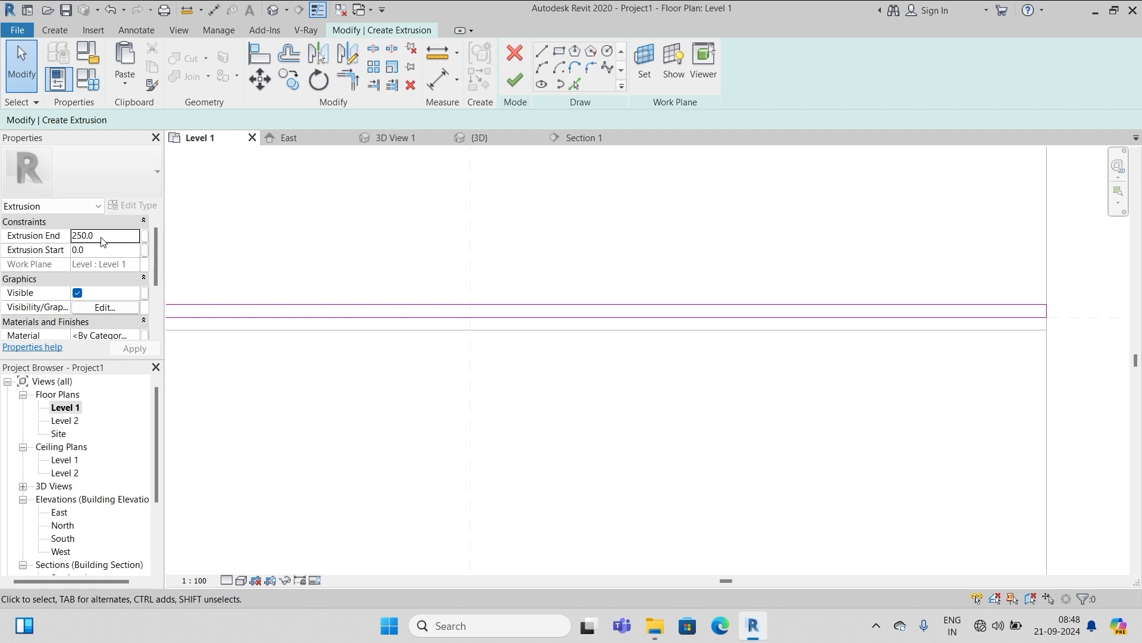
Finish the extrusion and in-place model, then stretch the panel's top up to the floor in Section 1
{"action": "left_click", "coordinate": [515, 80]}
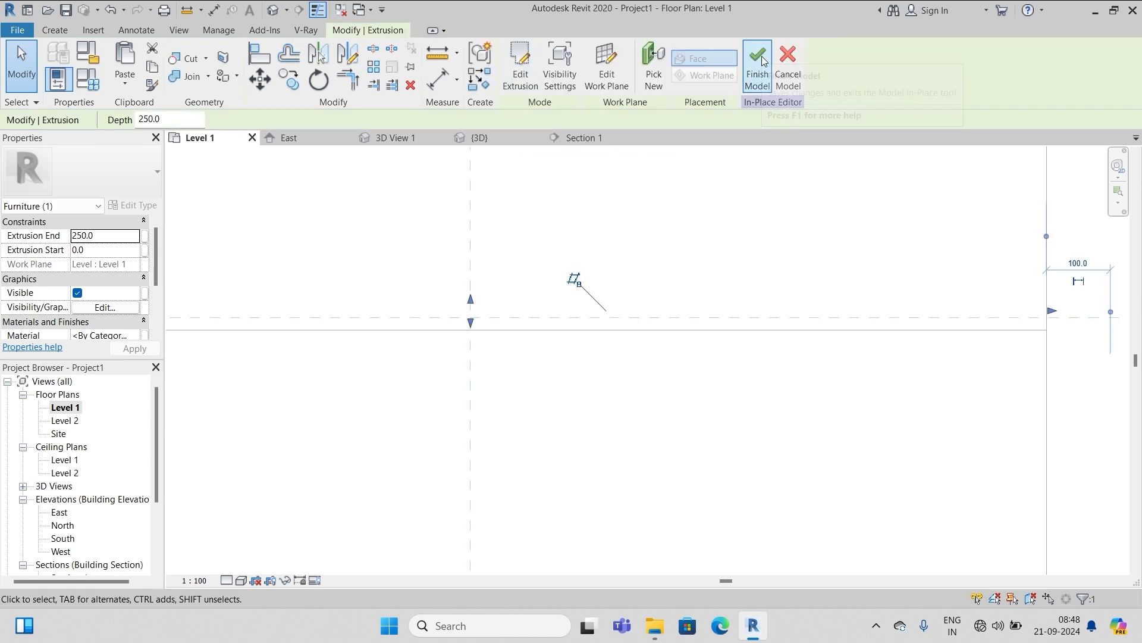
{"action": "left_click", "coordinate": [757, 65]}
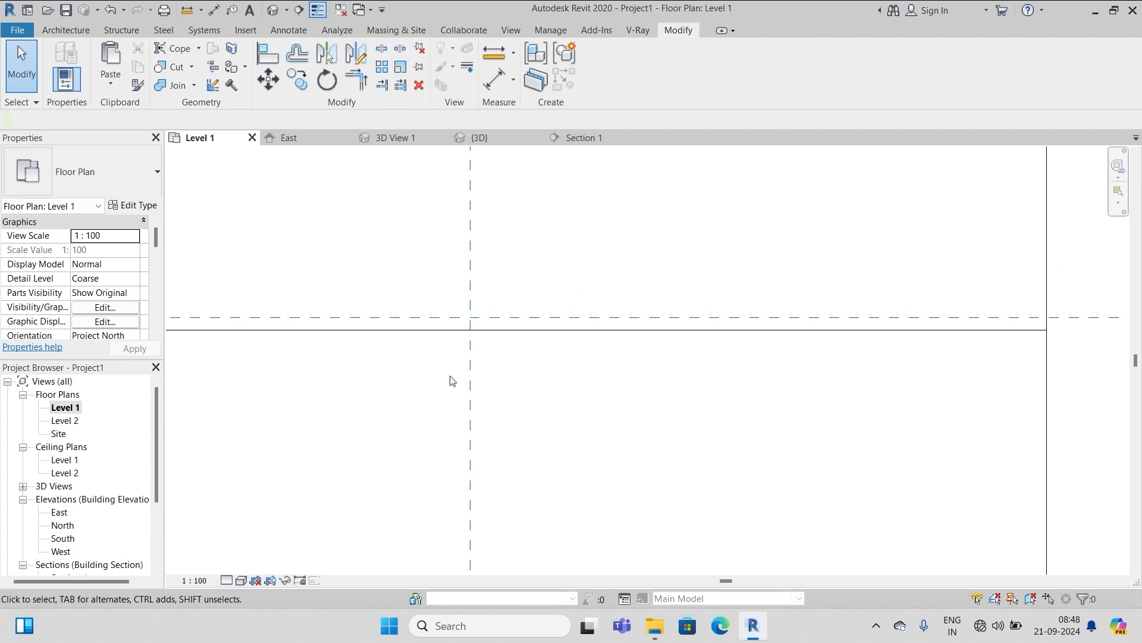
{"action": "scroll", "coordinate": [450, 376], "scroll_direction": "down", "scroll_amount": 4}
{"action": "scroll", "coordinate": [77, 483], "scroll_direction": "down", "scroll_amount": 2}
{"action": "double_click", "coordinate": [78, 513]}
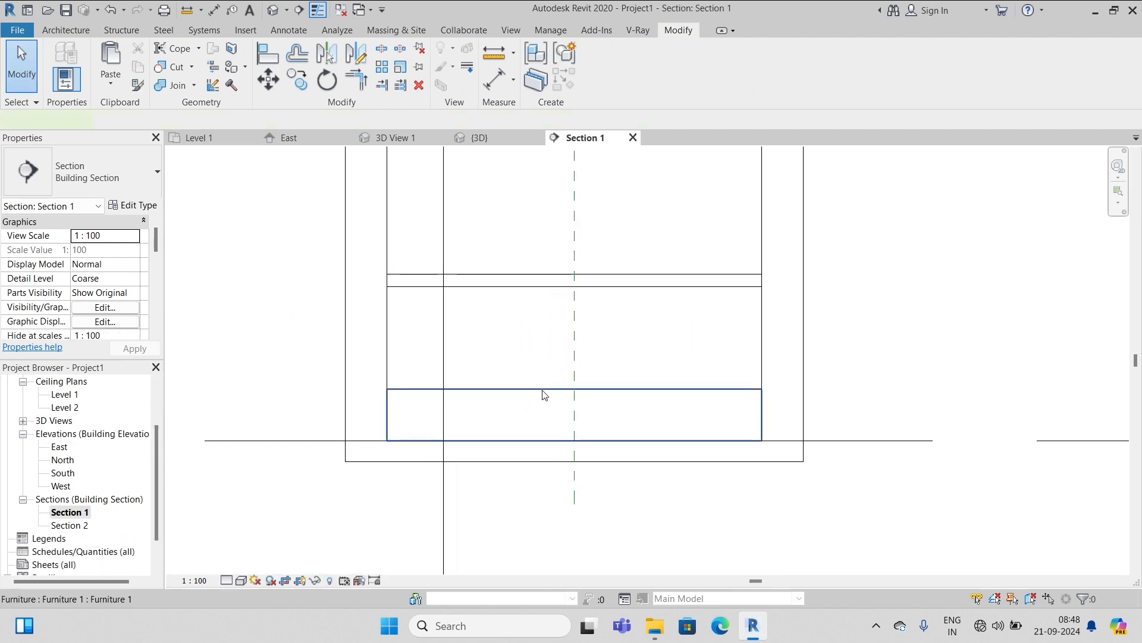
{"action": "left_click", "coordinate": [561, 408]}
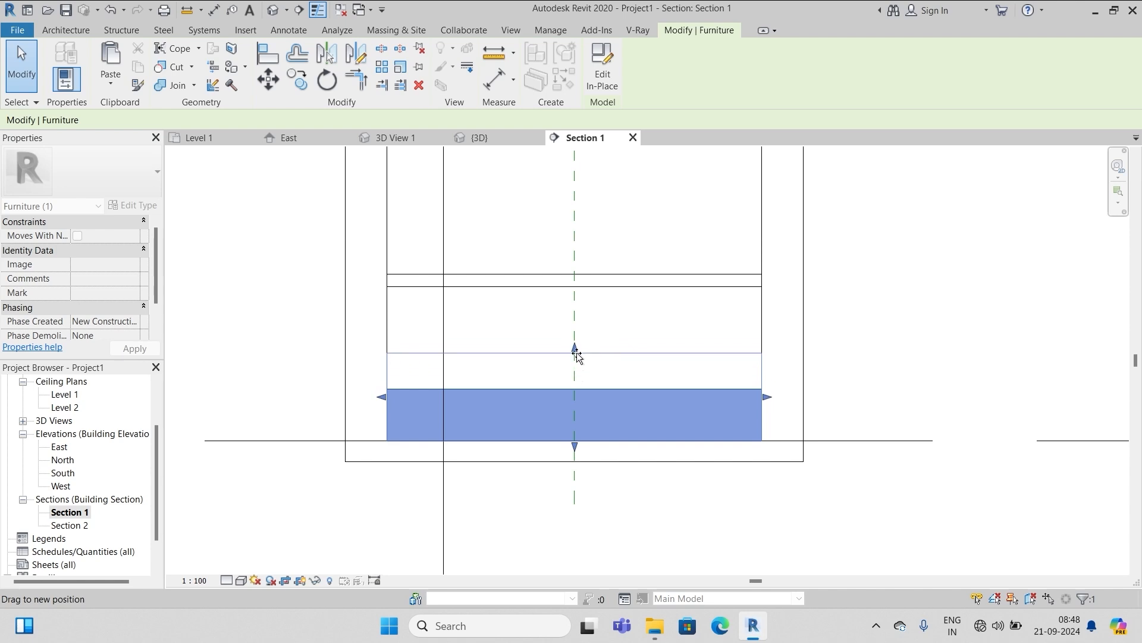
{"action": "left_click_drag", "start_coordinate": [575, 353], "coordinate": [575, 294]}
{"action": "left_click", "coordinate": [904, 281]}
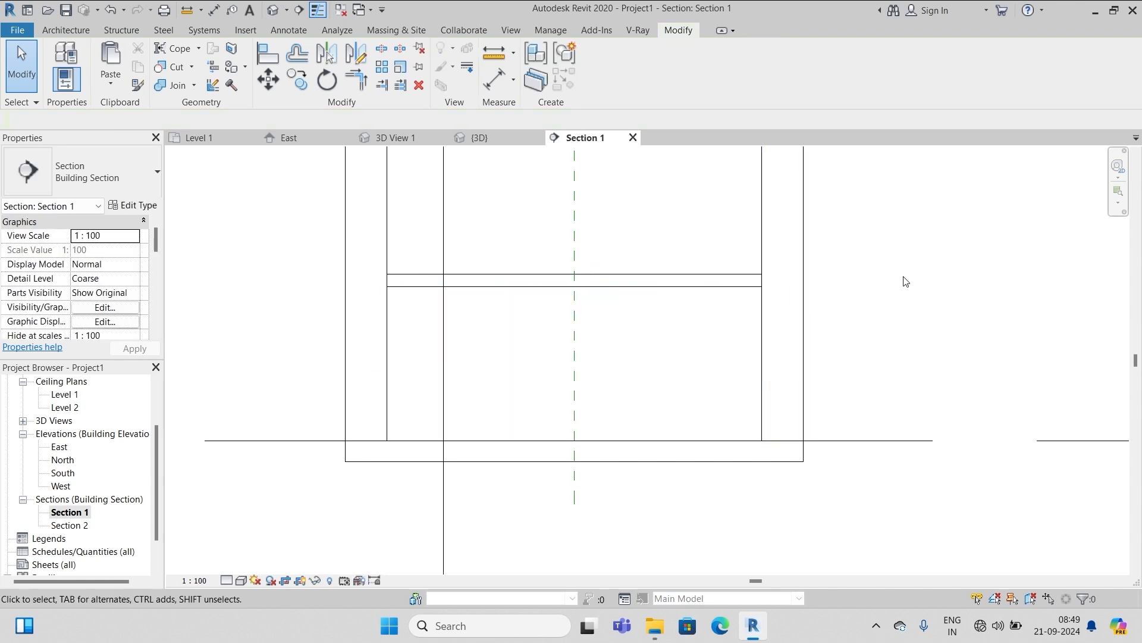
In Section 2, reopen the furniture model to check the extrusion's 740 end, then exit unchanged
{"action": "double_click", "coordinate": [69, 525]}
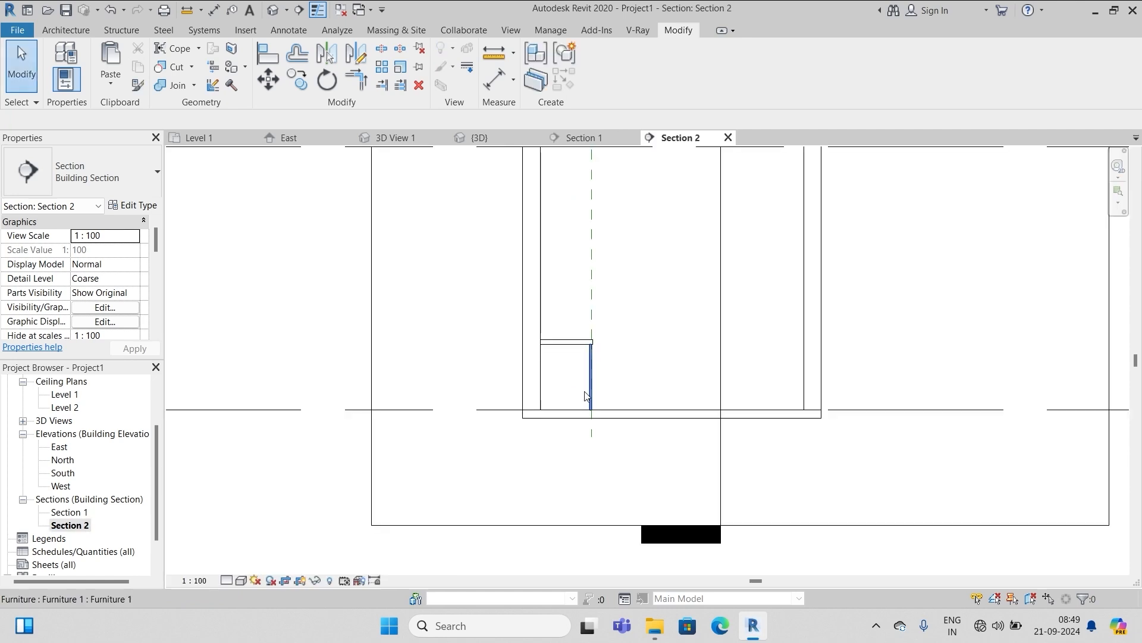
{"action": "scroll", "coordinate": [586, 396], "scroll_direction": "up", "scroll_amount": 6}
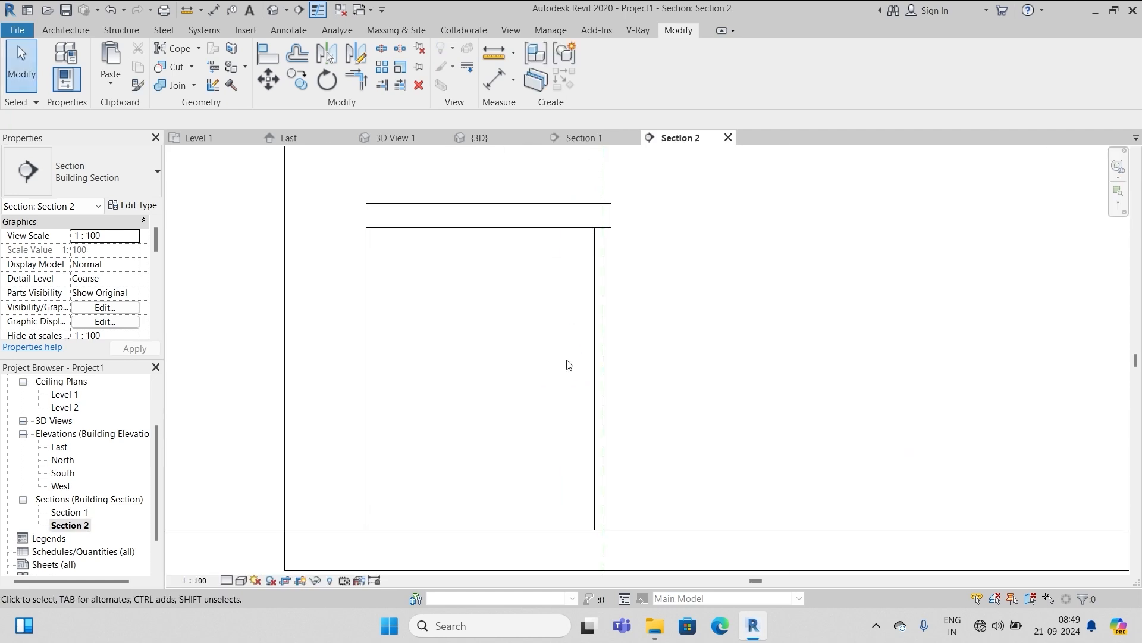
{"action": "left_click", "coordinate": [597, 361]}
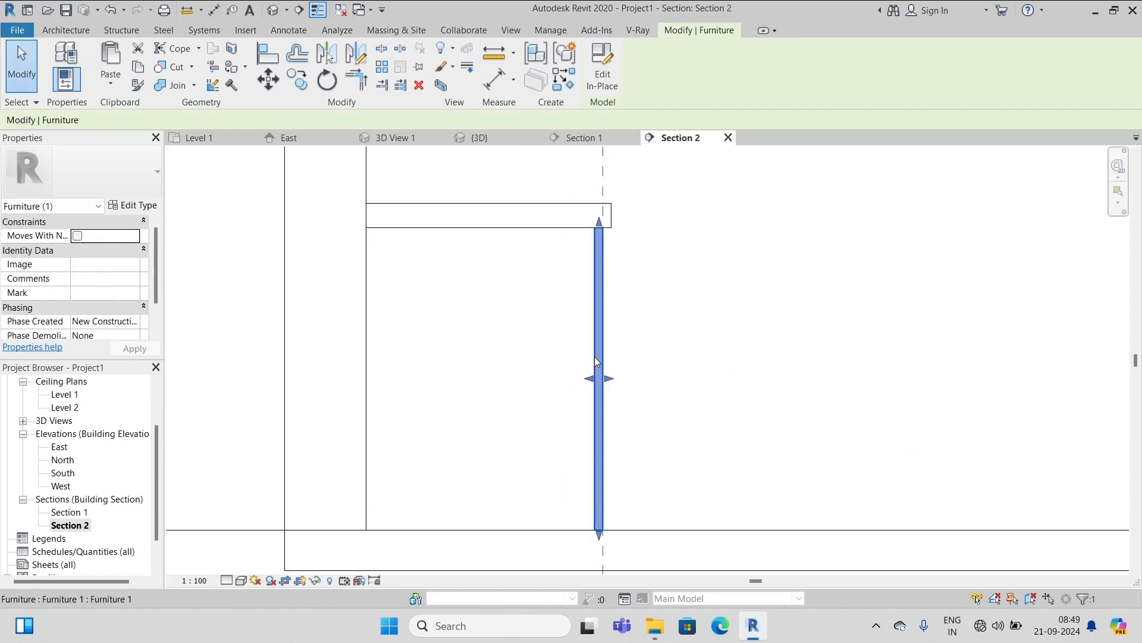
{"action": "left_click", "coordinate": [602, 65]}
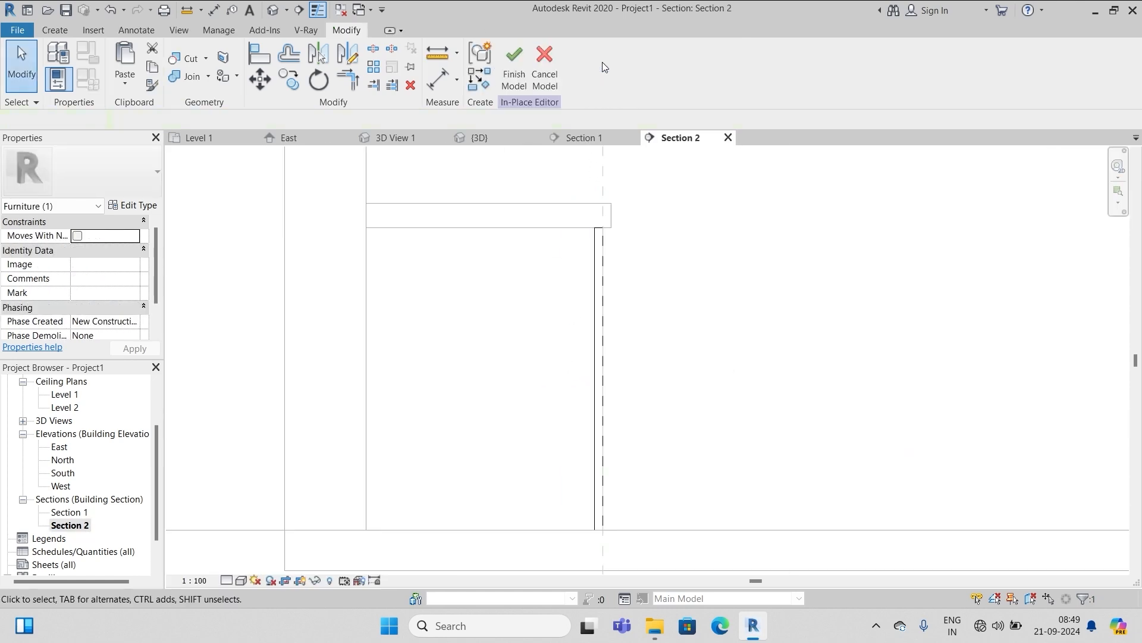
{"action": "left_click", "coordinate": [595, 292]}
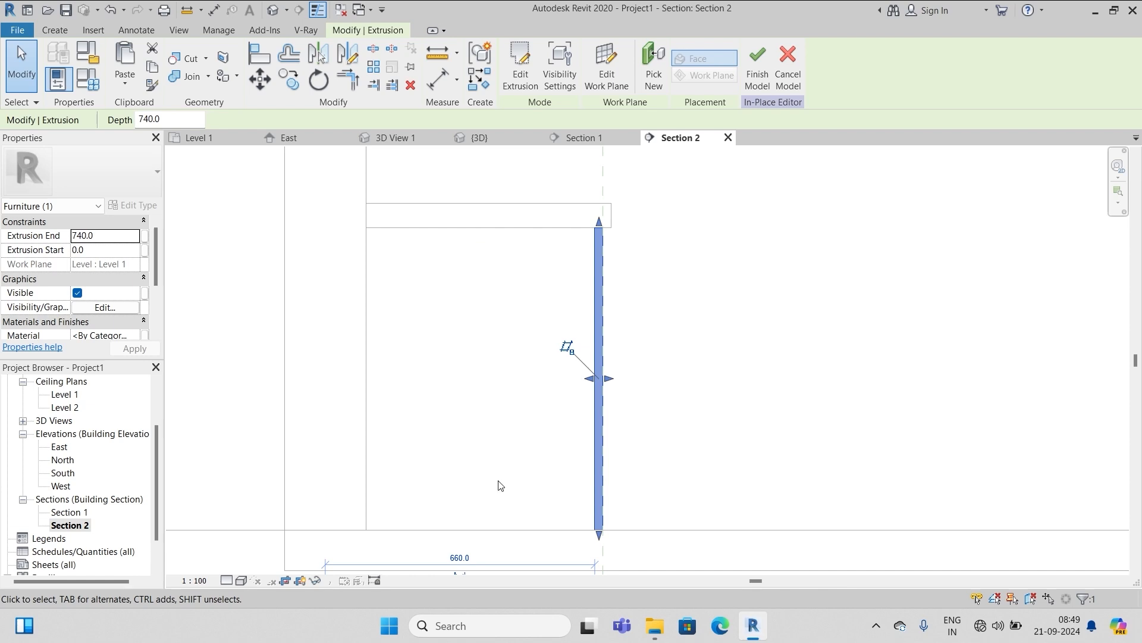
{"action": "left_click", "coordinate": [788, 66]}
{"action": "scroll", "coordinate": [617, 325], "scroll_direction": "down", "scroll_amount": 3}
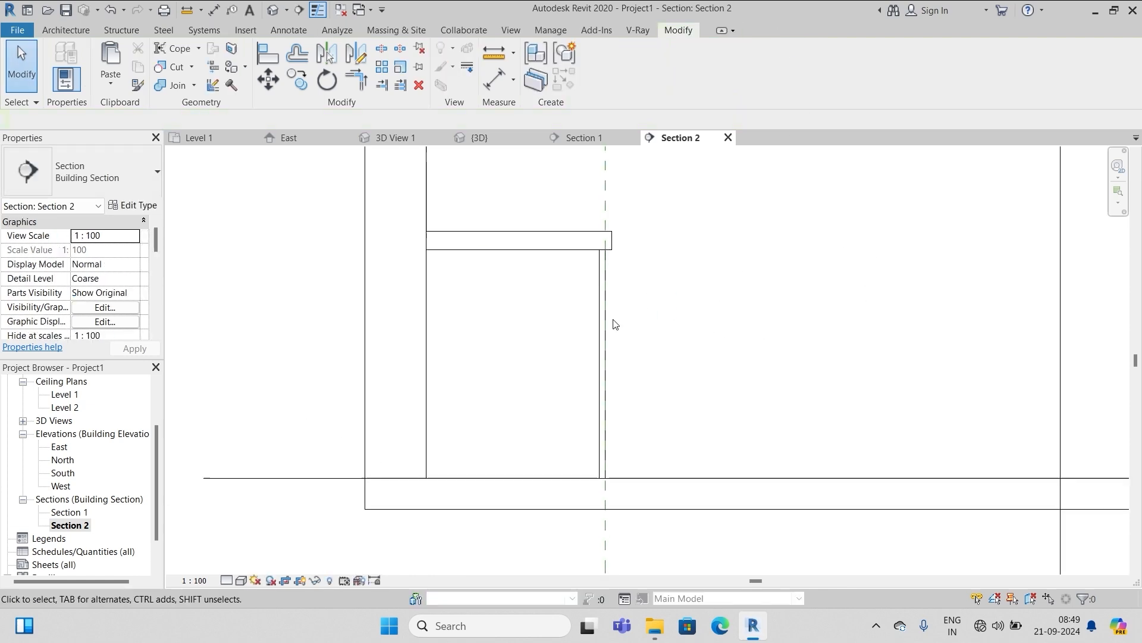
{"action": "scroll", "coordinate": [617, 276], "scroll_direction": "up", "scroll_amount": 4}
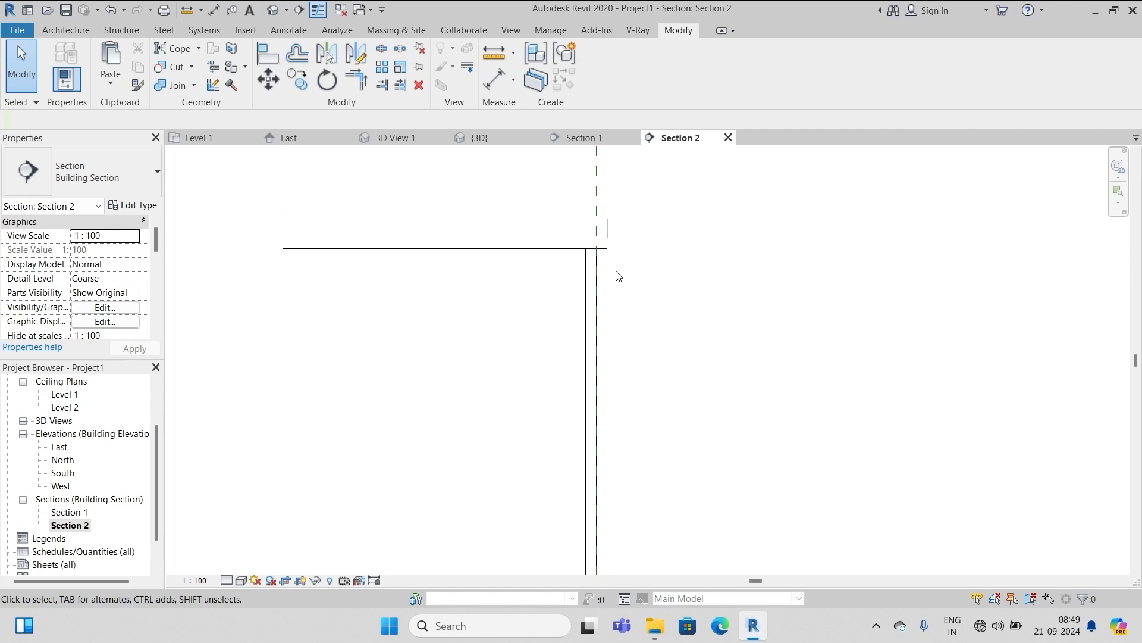
Return to the Section 1 view
{"action": "double_click", "coordinate": [77, 513]}
{"action": "key", "text": "w"}
{"action": "key", "text": "n"}
{"action": "left_click", "coordinate": [66, 32]}
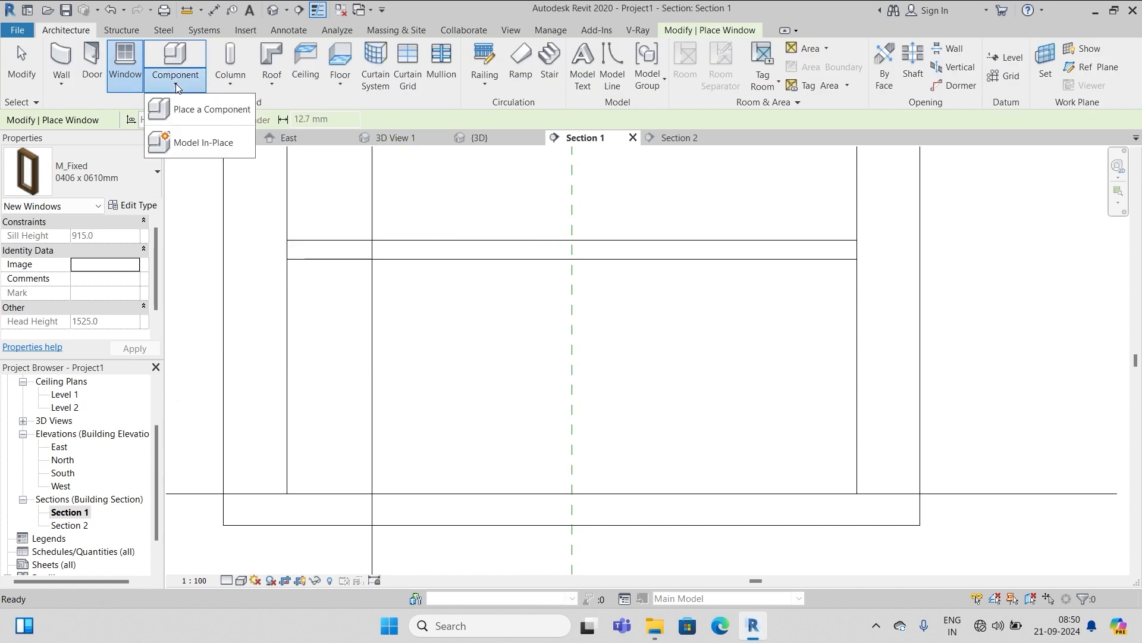
Create a new in-place Furniture model named Furniture 2
{"action": "left_click", "coordinate": [177, 84]}
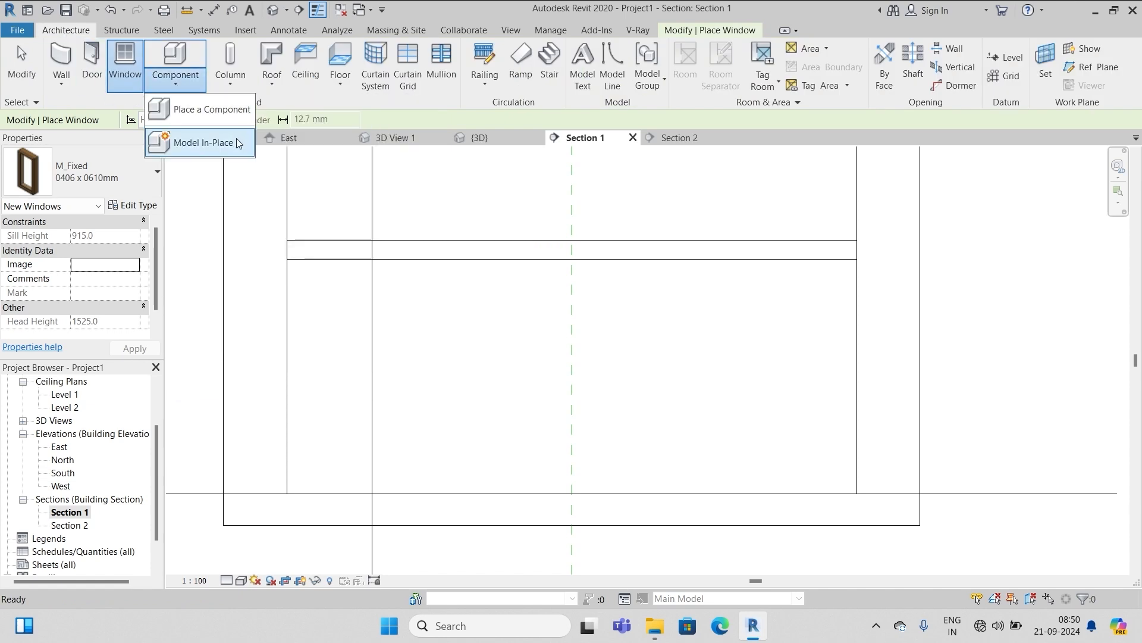
{"action": "left_click", "coordinate": [196, 144]}
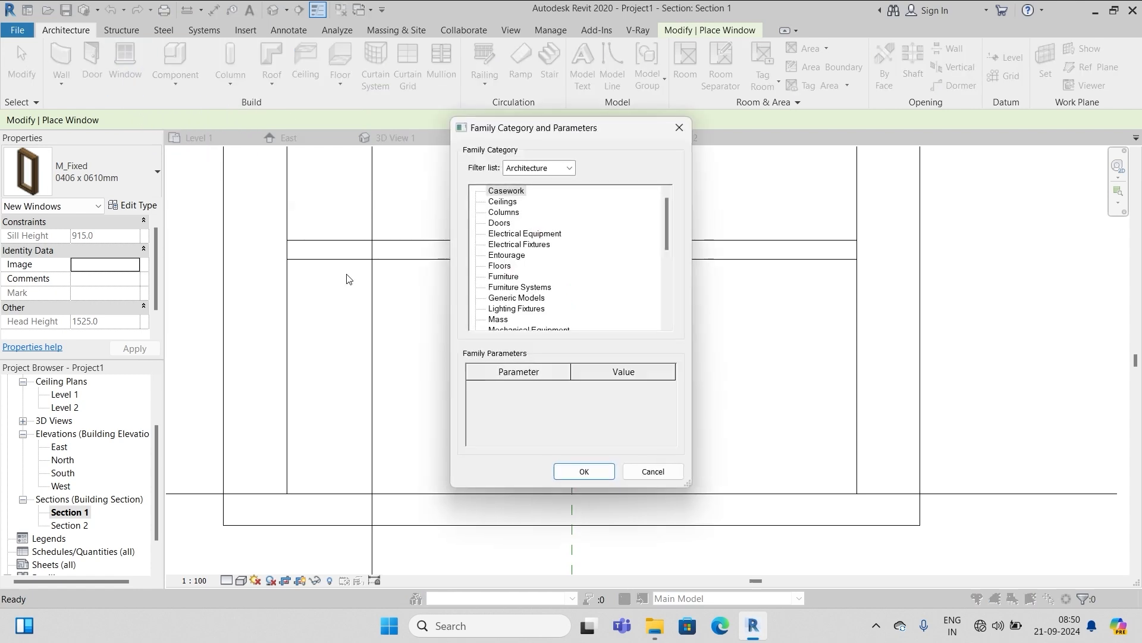
{"action": "left_click", "coordinate": [503, 277]}
{"action": "left_click", "coordinate": [599, 470]}
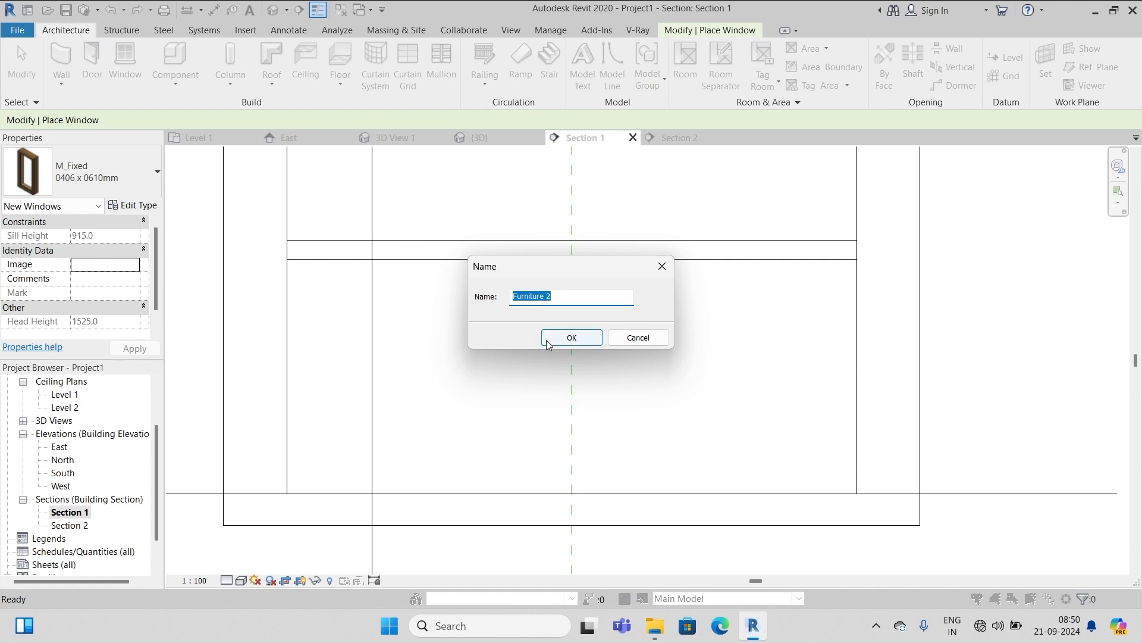
{"action": "left_click", "coordinate": [567, 338]}
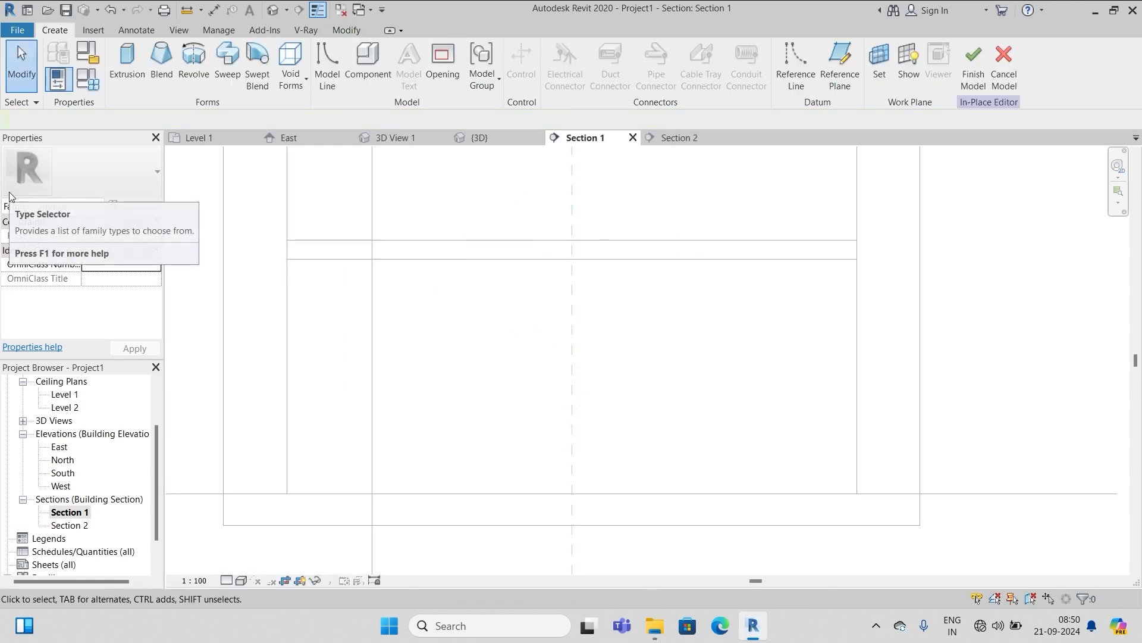
Start an extrusion on the work plane 'Reference Plane : wardrobe line'
{"action": "left_click", "coordinate": [131, 54]}
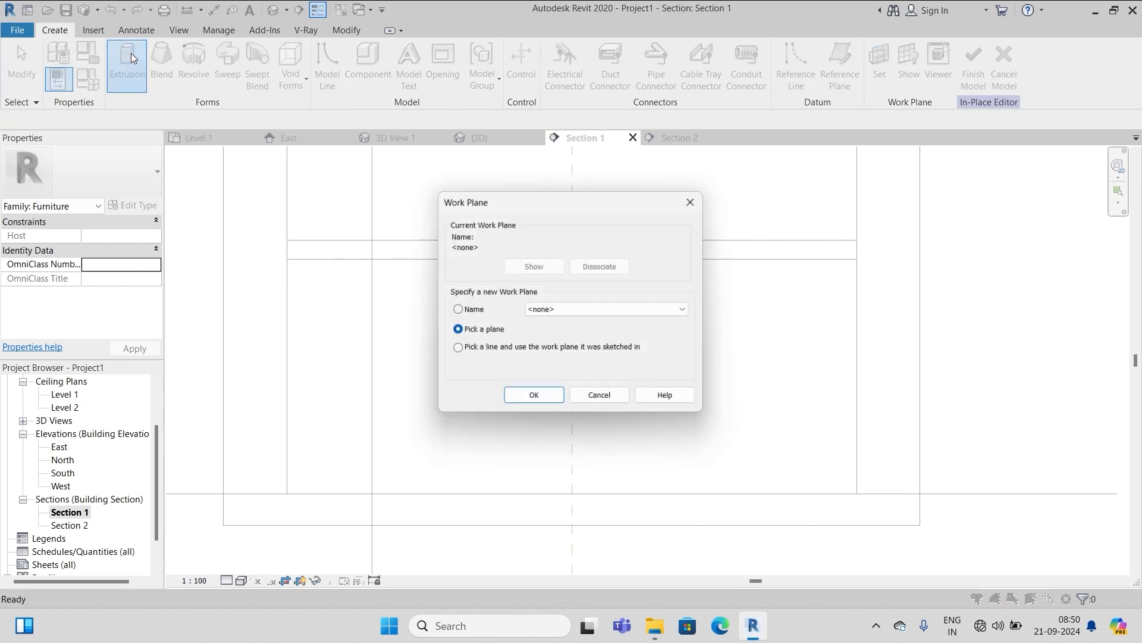
{"action": "left_click", "coordinate": [457, 310]}
{"action": "left_click", "coordinate": [536, 309]}
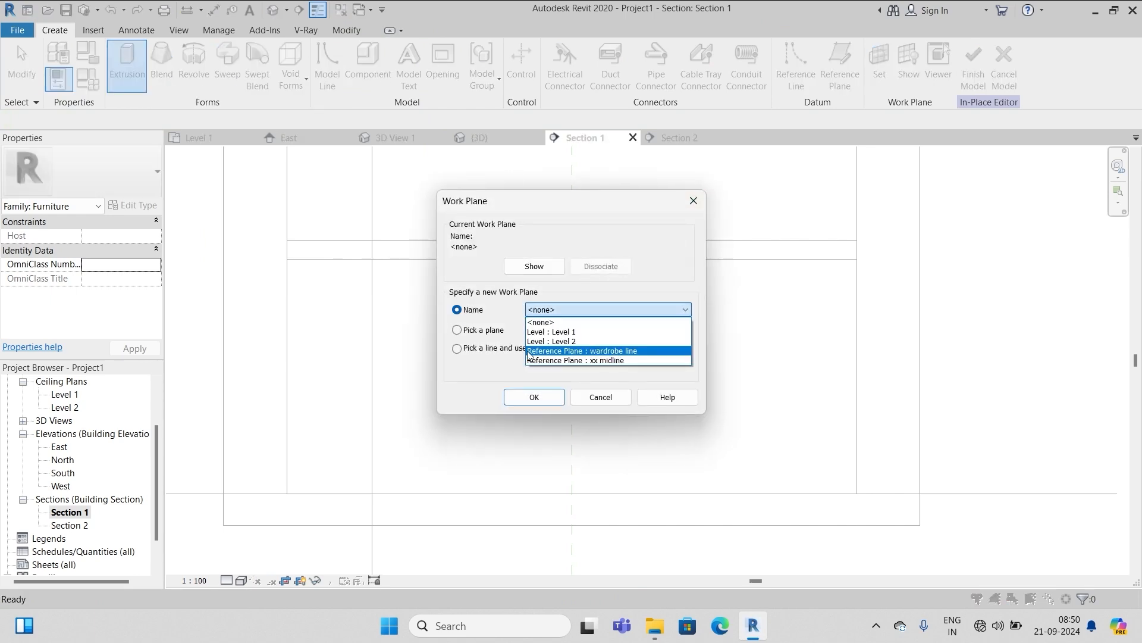
{"action": "left_click", "coordinate": [607, 351]}
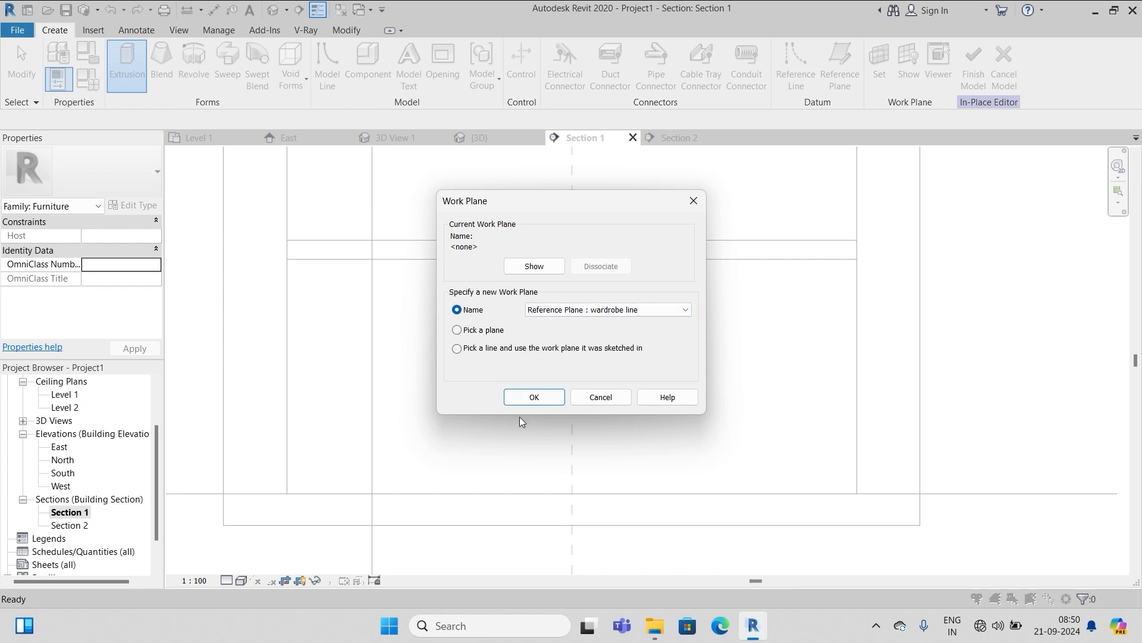
{"action": "left_click", "coordinate": [524, 406]}
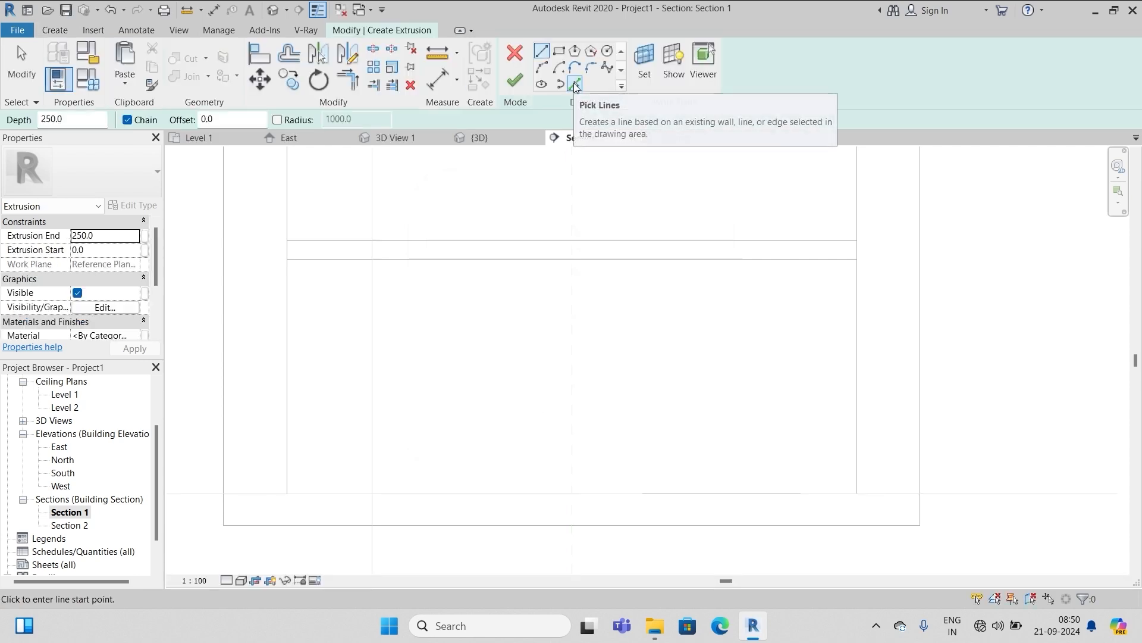
Pick outline lines offset 10 inside the left wall, top edge, right wall and floor
{"action": "left_click", "coordinate": [573, 83]}
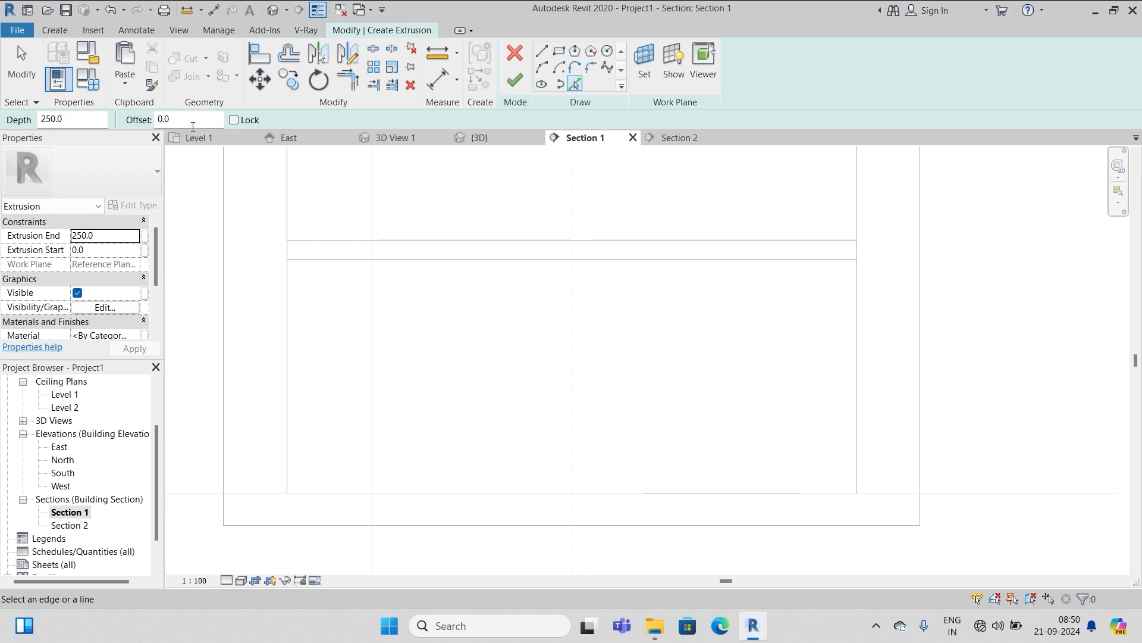
{"action": "left_click_drag", "start_coordinate": [193, 125], "coordinate": [146, 120]}
{"action": "type", "text": "10"}
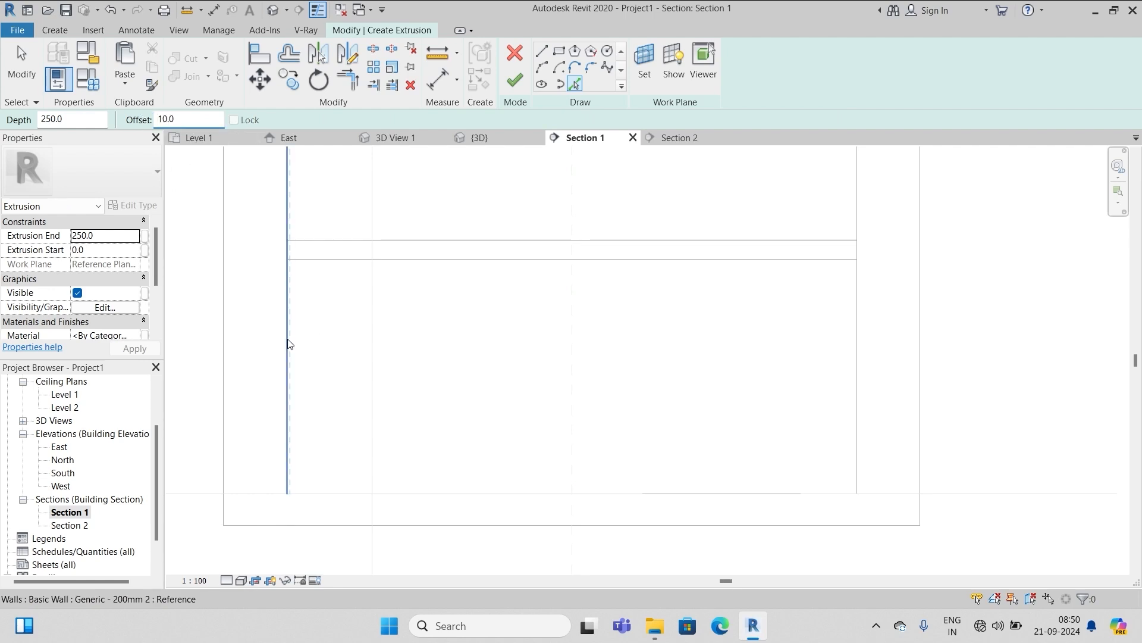
{"action": "left_click", "coordinate": [289, 344]}
{"action": "left_click", "coordinate": [332, 263]}
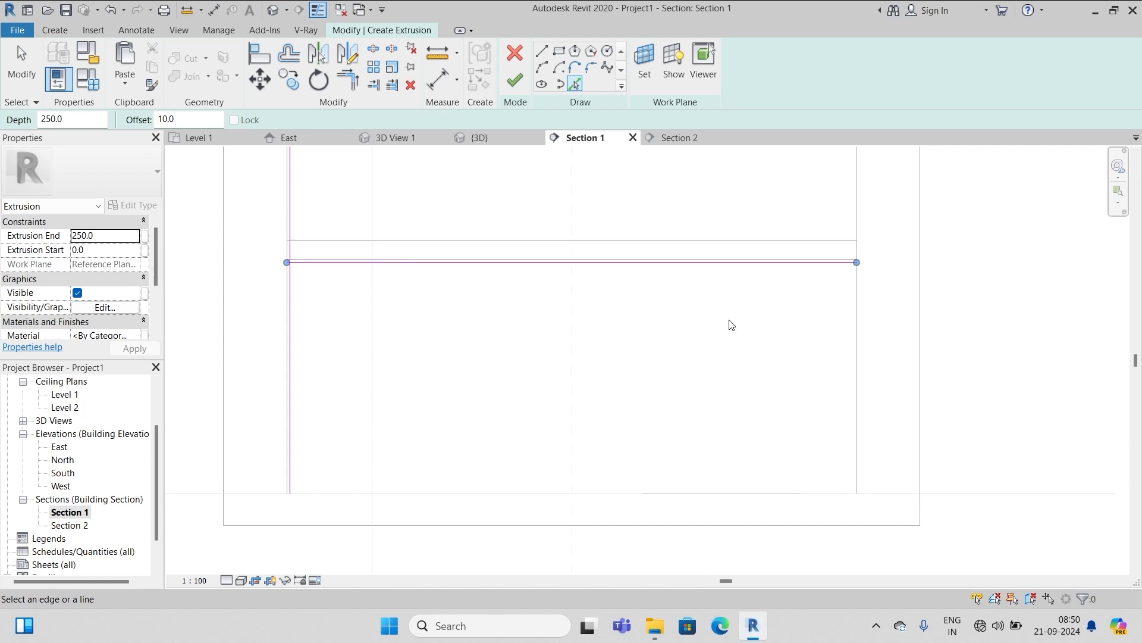
{"action": "left_click", "coordinate": [855, 311]}
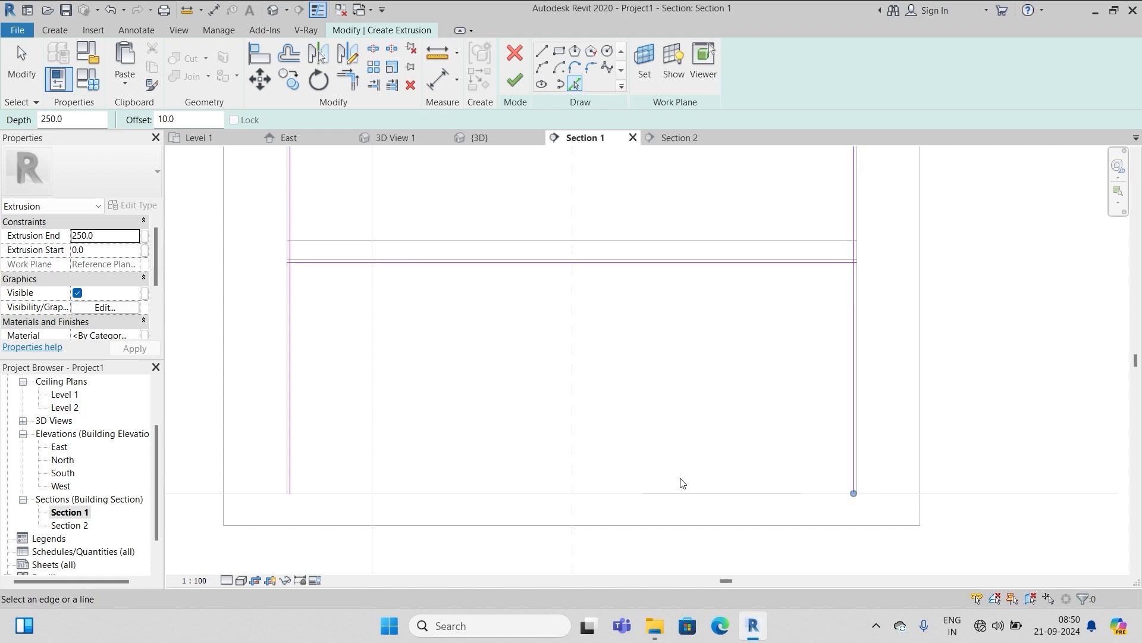
{"action": "left_click", "coordinate": [642, 493]}
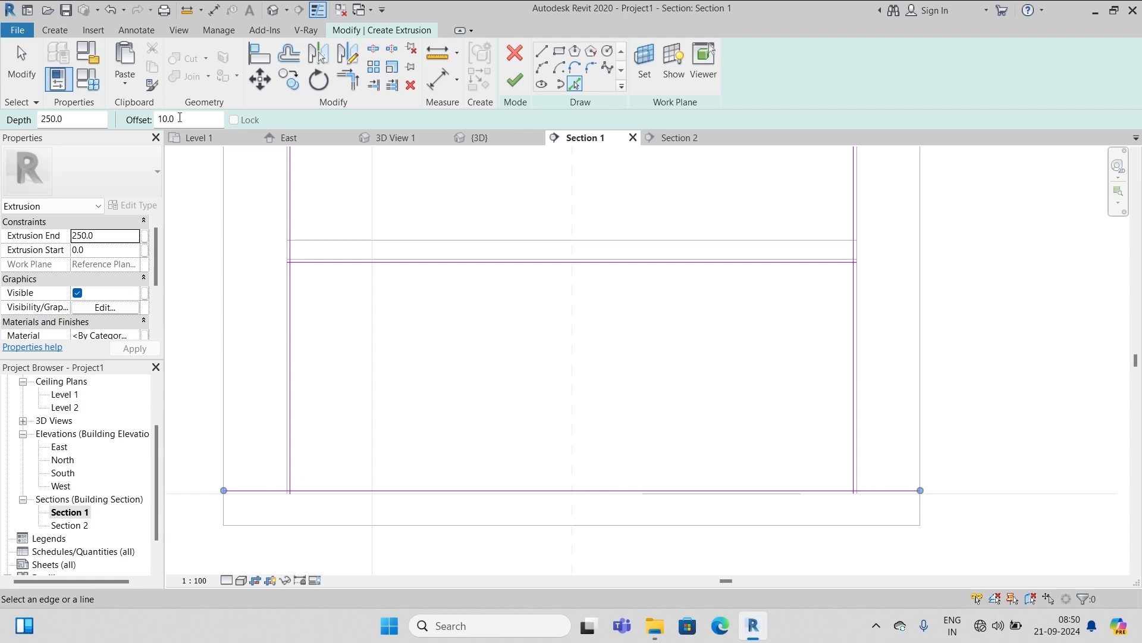
Add divider lines 600 from each side wall, each with a second face 10 away
{"action": "left_click_drag", "start_coordinate": [180, 118], "coordinate": [150, 118]}
{"action": "type", "text": "60"}
{"action": "left_click", "coordinate": [296, 335]}
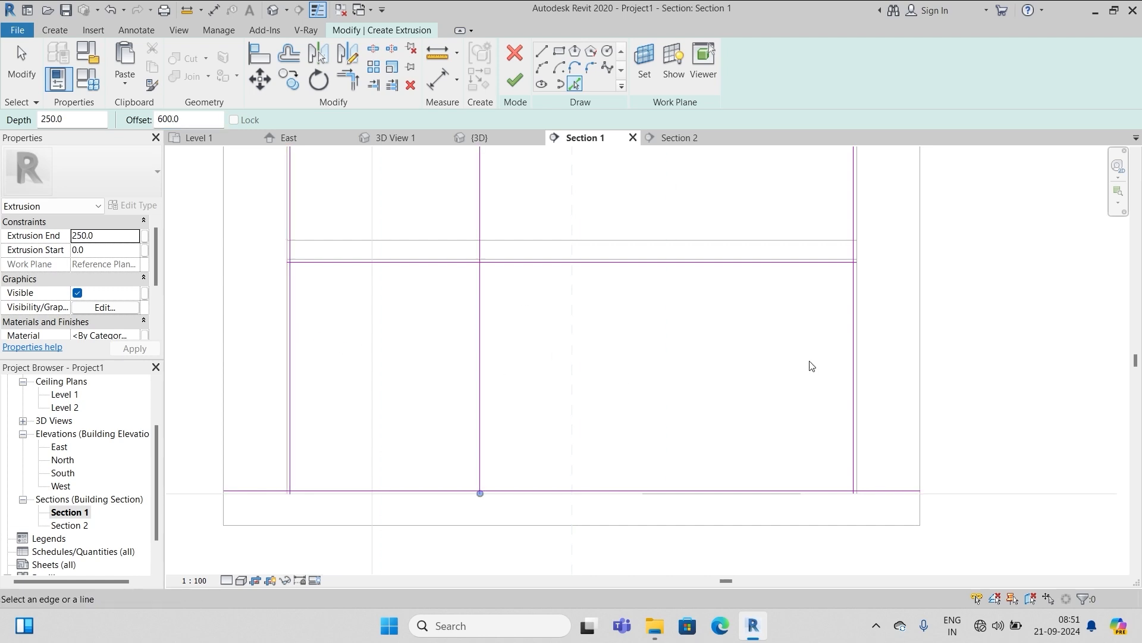
{"action": "left_click", "coordinate": [850, 364]}
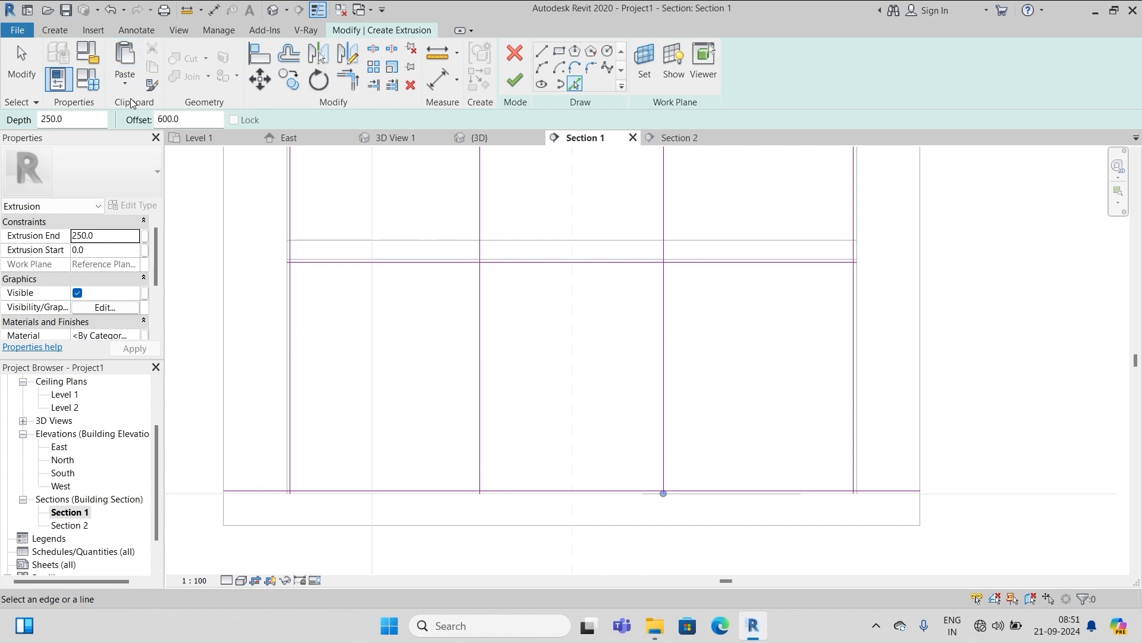
{"action": "left_click_drag", "start_coordinate": [178, 118], "coordinate": [143, 121]}
{"action": "type", "text": "1"}
{"action": "left_click", "coordinate": [484, 344]}
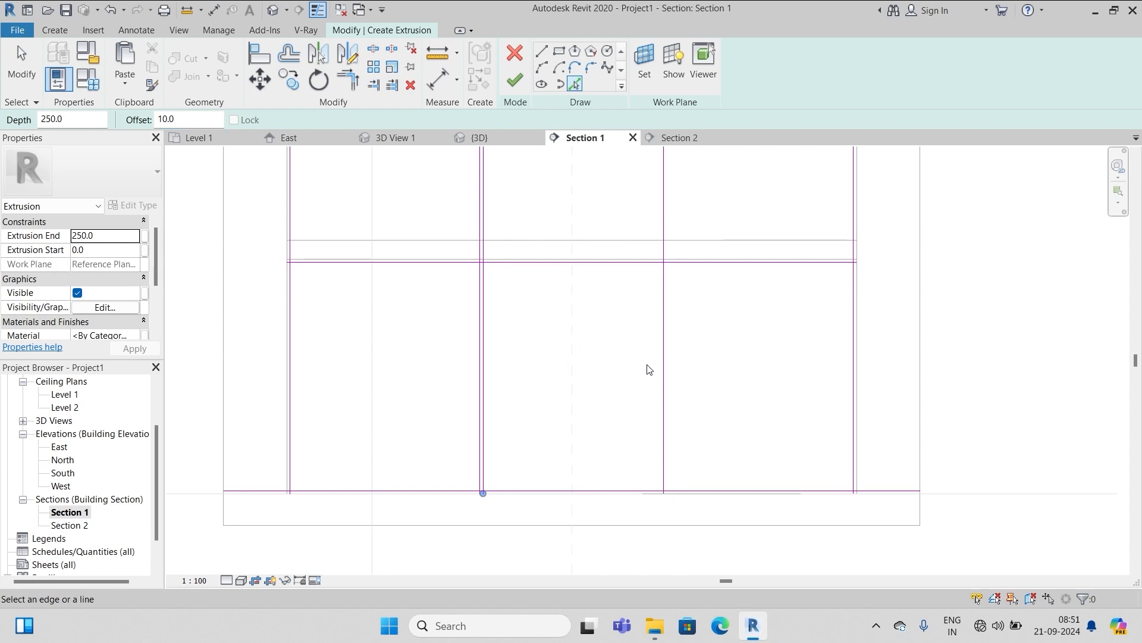
{"action": "left_click", "coordinate": [659, 369]}
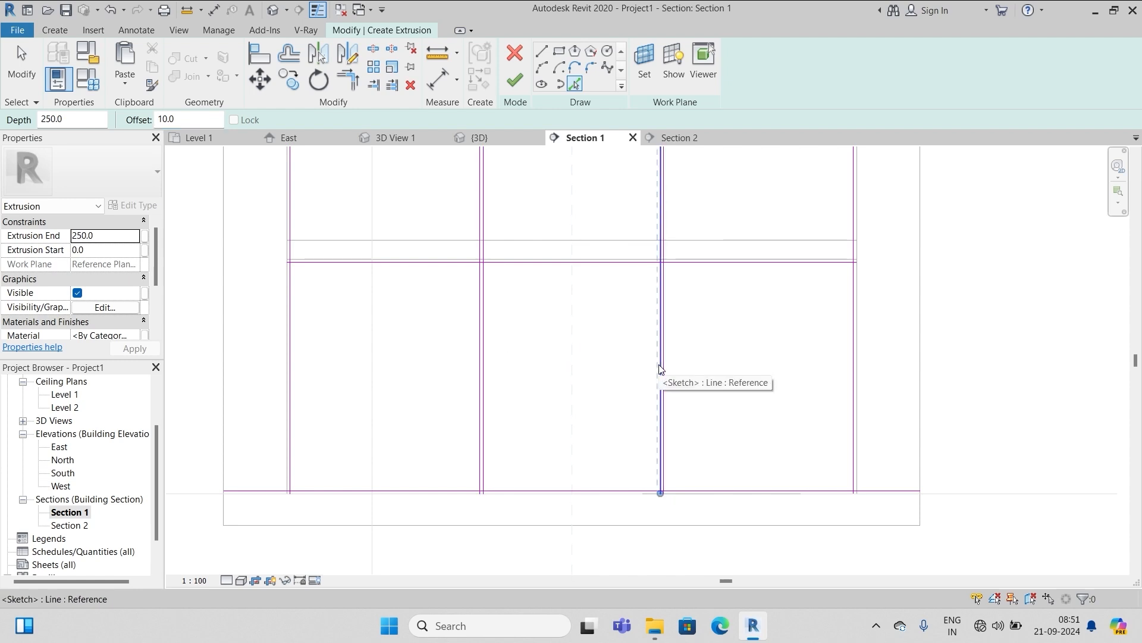
{"action": "key", "text": "Escape"}
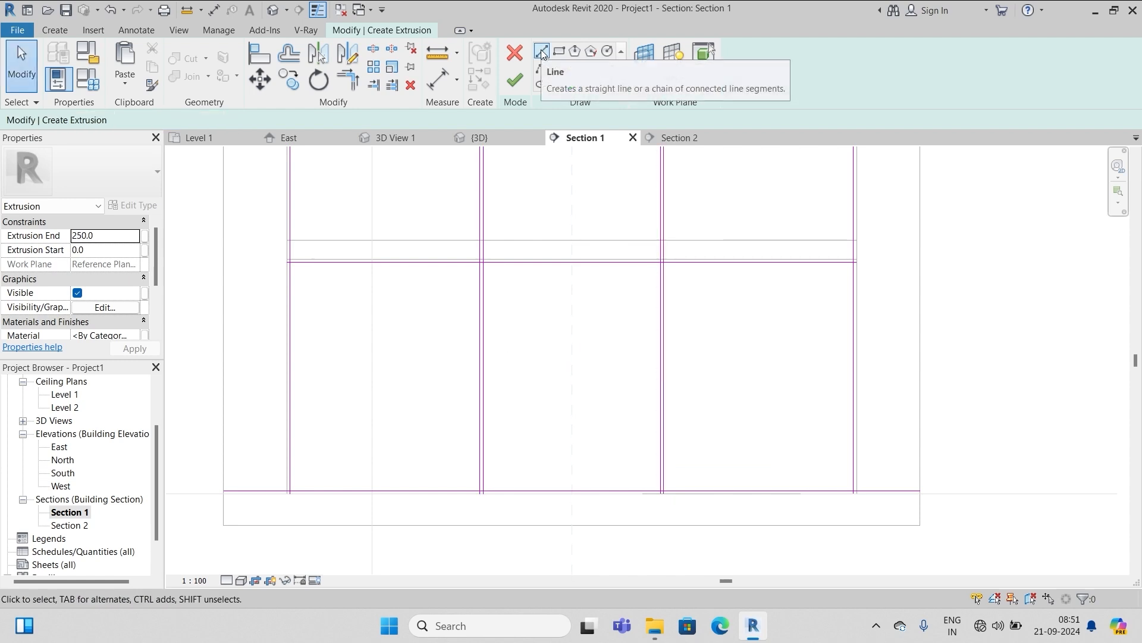
Draw two shelf lines with a 210 offset across the middle compartment between the dividers
{"action": "left_click", "coordinate": [542, 55]}
{"action": "left_click_drag", "start_coordinate": [224, 121], "coordinate": [185, 124]}
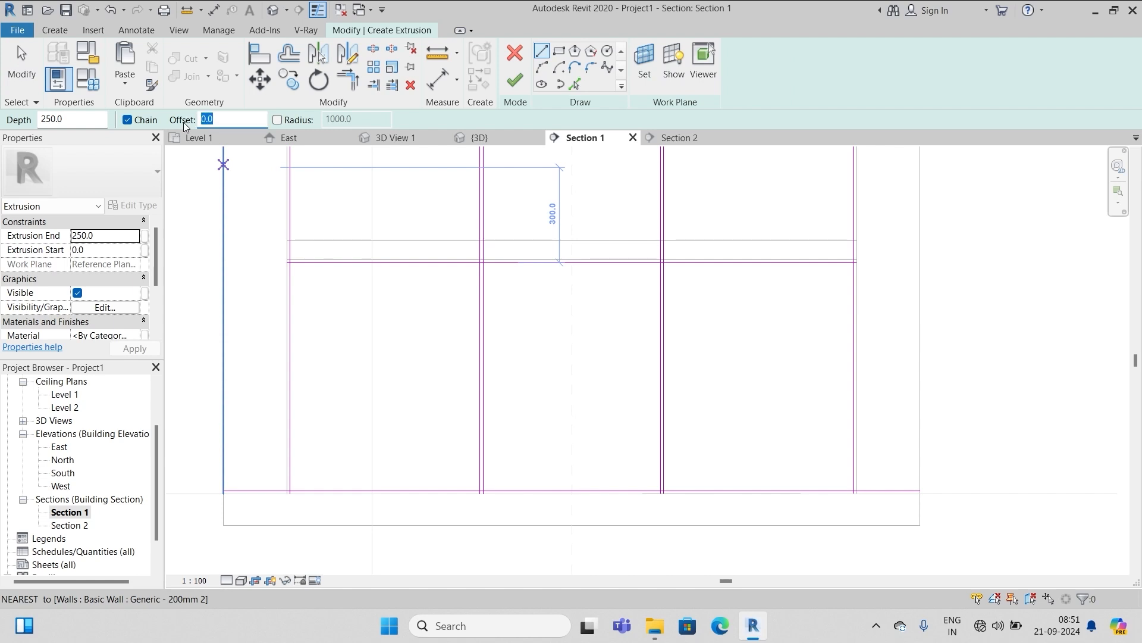
{"action": "type", "text": "210"}
{"action": "key", "text": "Return"}
{"action": "scroll", "coordinate": [490, 290], "scroll_direction": "up", "scroll_amount": 2}
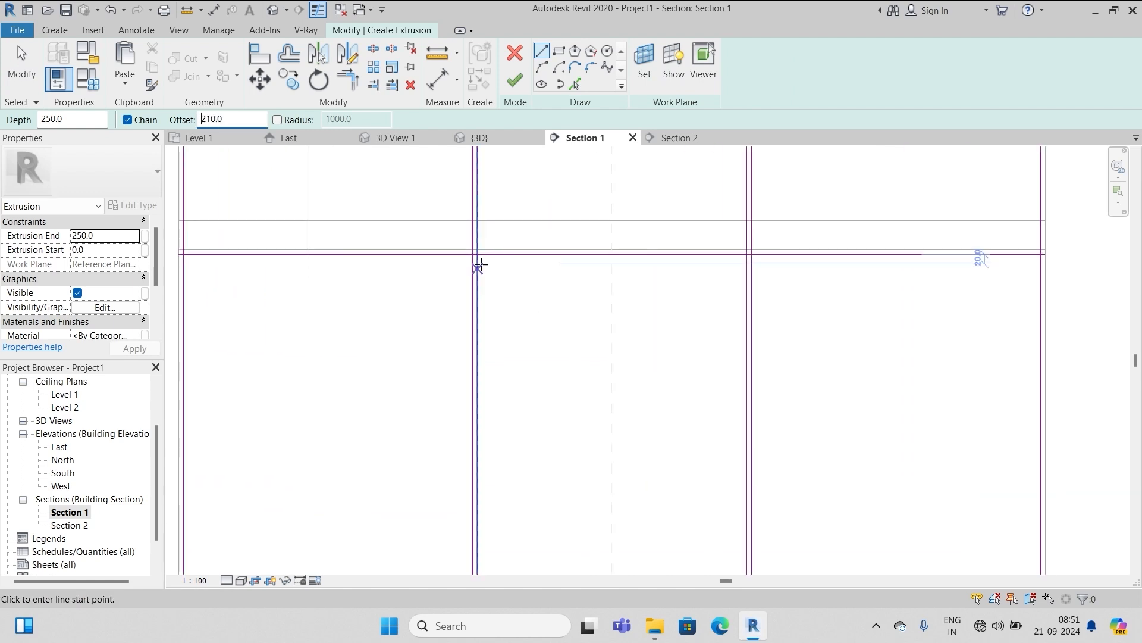
{"action": "left_click", "coordinate": [477, 254]}
{"action": "left_click", "coordinate": [748, 254]}
{"action": "key", "text": "Escape"}
{"action": "scroll", "coordinate": [748, 254], "scroll_direction": "down", "scroll_amount": 3}
{"action": "scroll", "coordinate": [621, 485], "scroll_direction": "up", "scroll_amount": 6}
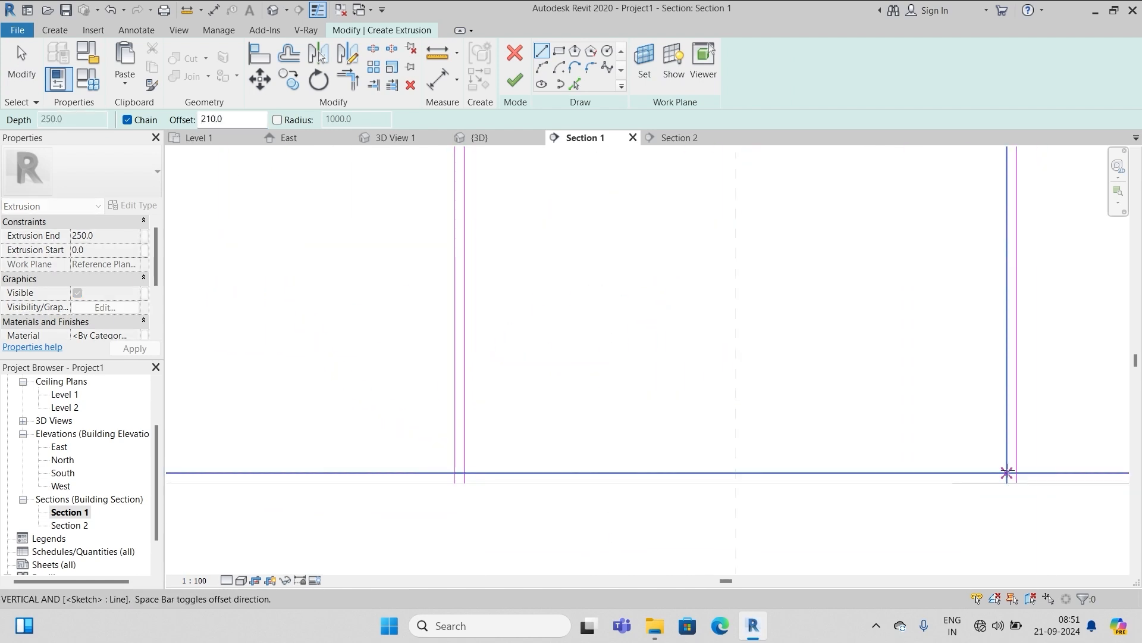
{"action": "left_click", "coordinate": [1005, 472]}
{"action": "scroll", "coordinate": [791, 474], "scroll_direction": "down", "scroll_amount": 3}
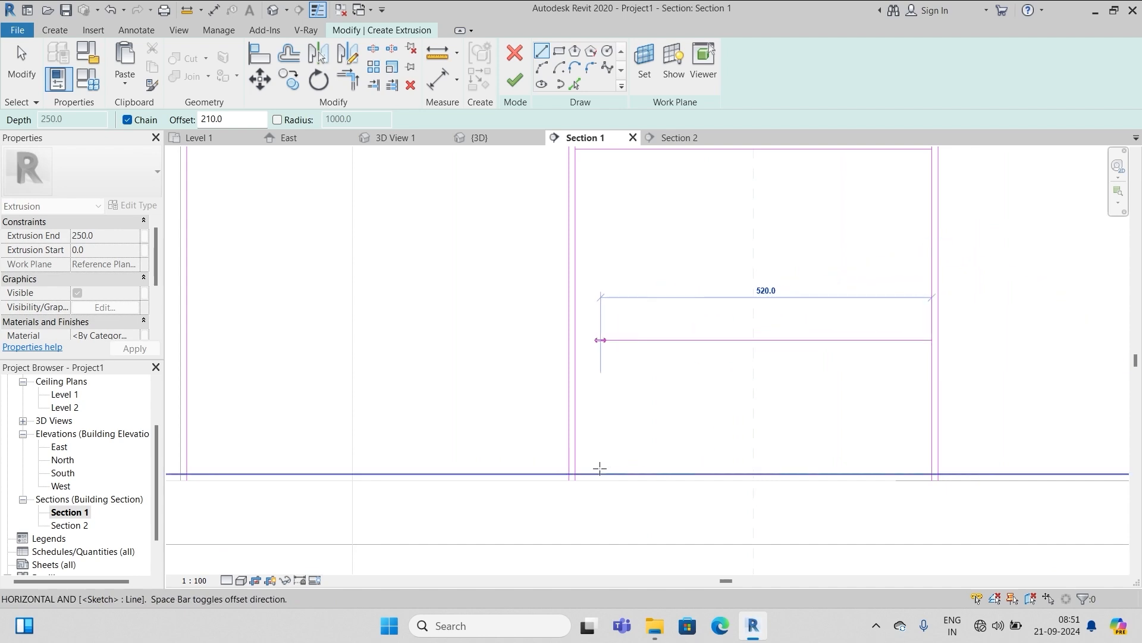
{"action": "left_click", "coordinate": [574, 474]}
{"action": "key", "text": "Escape"}
{"action": "scroll", "coordinate": [507, 456], "scroll_direction": "down", "scroll_amount": 1}
{"action": "key", "text": "Escape"}
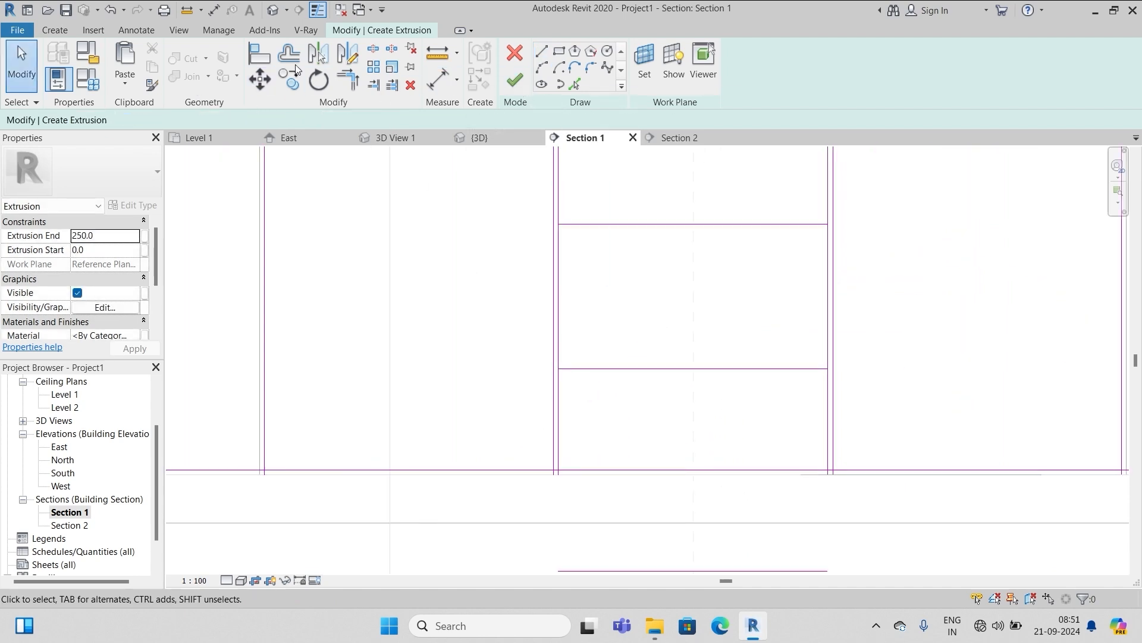
Offset a copy of each shelf line 10 downward to give the shelves thickness
{"action": "left_click", "coordinate": [290, 57]}
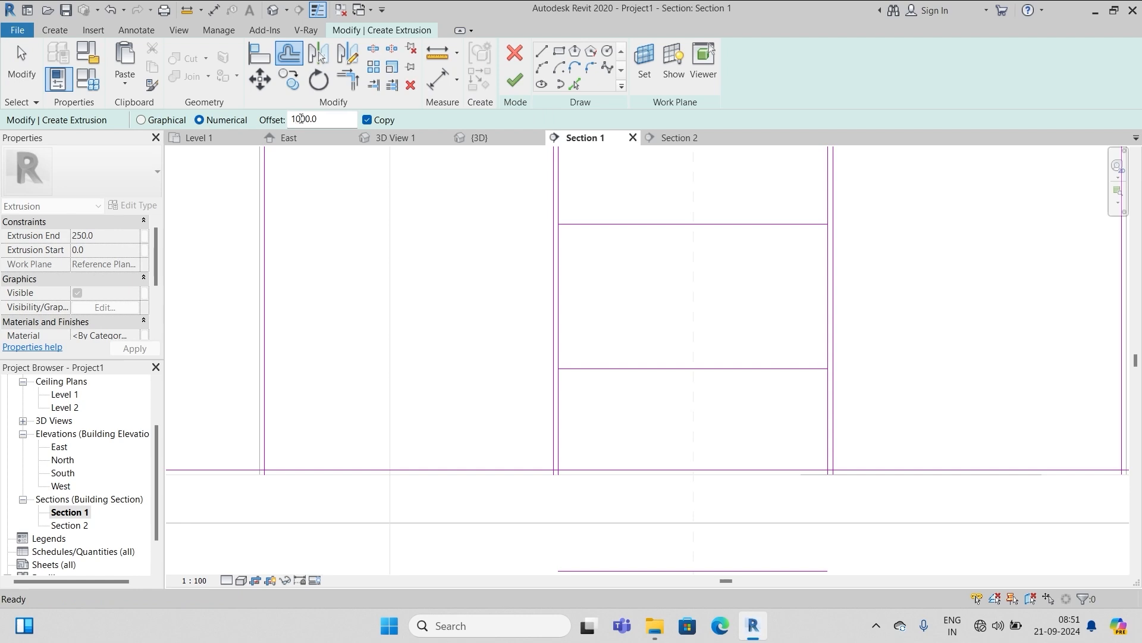
{"action": "double_click", "coordinate": [324, 118]}
{"action": "type", "text": "10"}
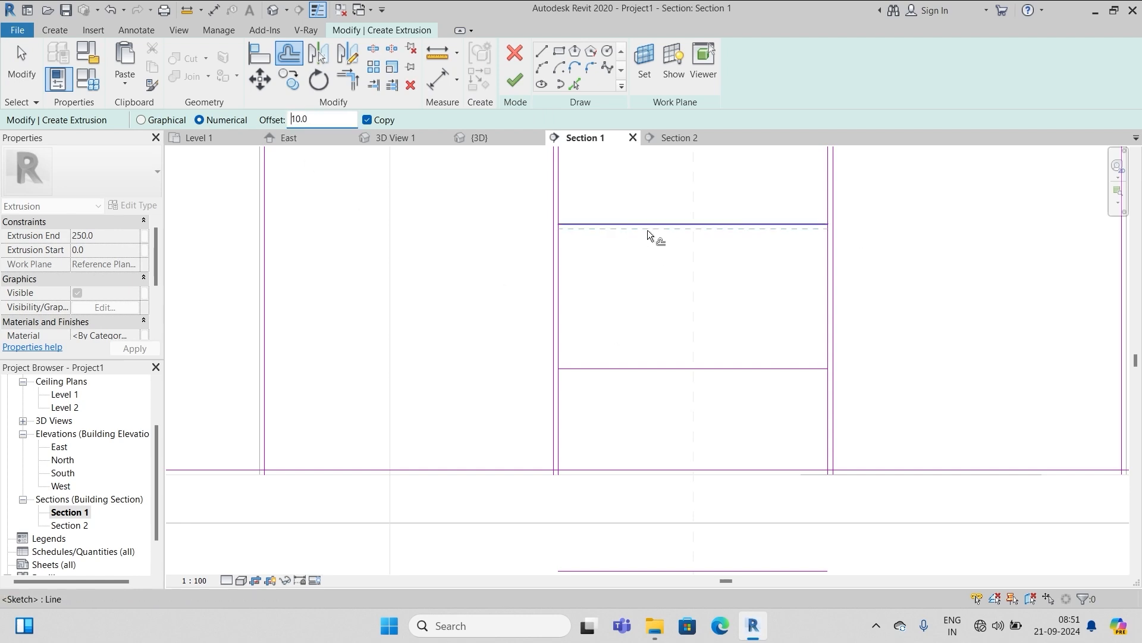
{"action": "left_click", "coordinate": [648, 234]}
{"action": "left_click", "coordinate": [658, 370]}
{"action": "scroll", "coordinate": [598, 386], "scroll_direction": "down", "scroll_amount": 1}
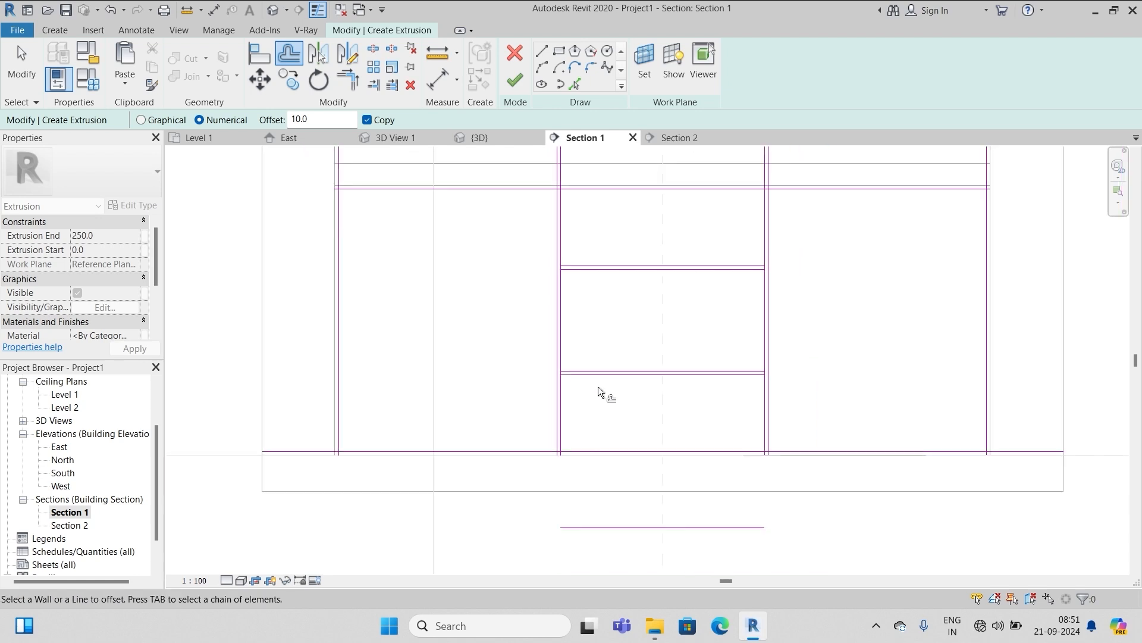
{"action": "key", "text": "Escape"}
{"action": "scroll", "coordinate": [642, 324], "scroll_direction": "down", "scroll_amount": 1}
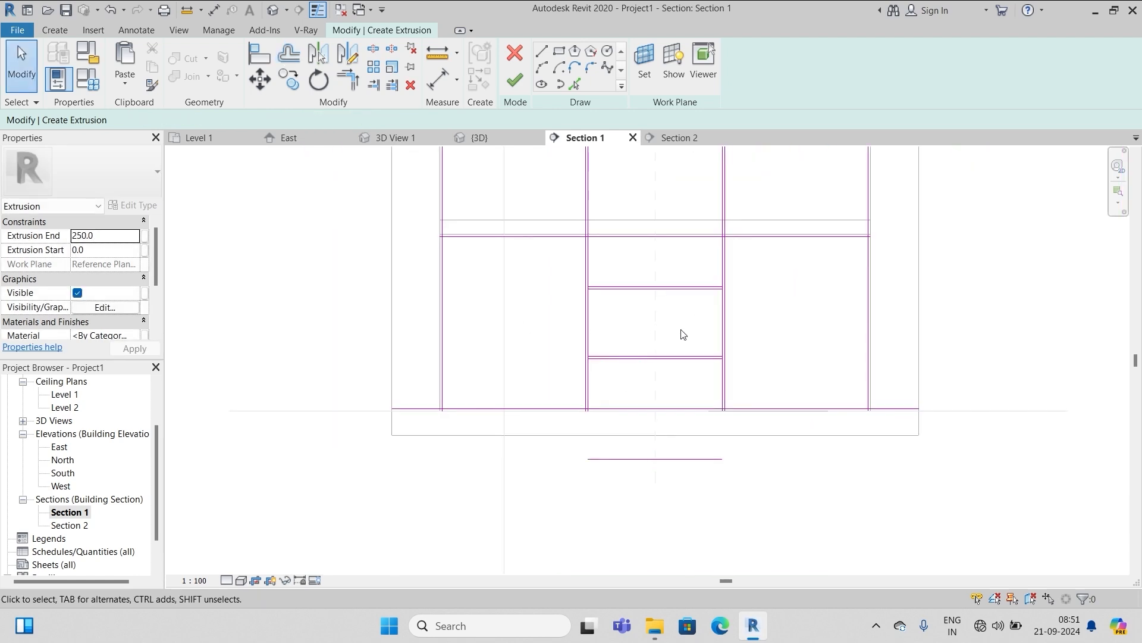
Trim both divider lines to the top horizontal line as boundary
{"action": "left_click", "coordinate": [391, 84]}
{"action": "scroll", "coordinate": [629, 251], "scroll_direction": "up", "scroll_amount": 1}
{"action": "scroll", "coordinate": [584, 234], "scroll_direction": "up", "scroll_amount": 3}
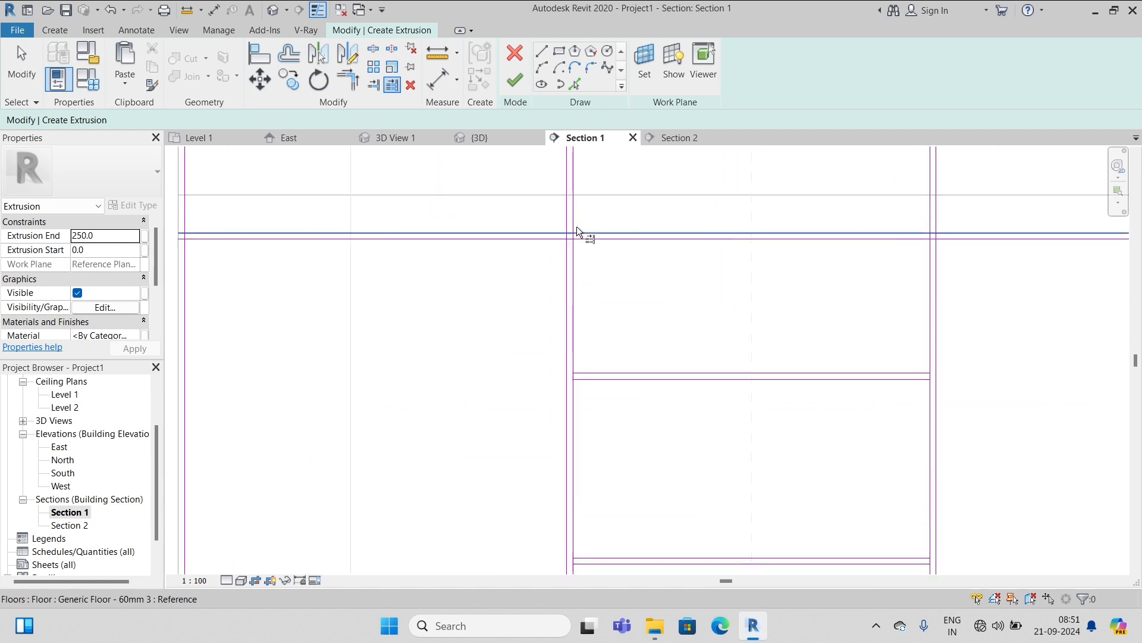
{"action": "left_click", "coordinate": [590, 248]}
{"action": "left_click", "coordinate": [571, 289]}
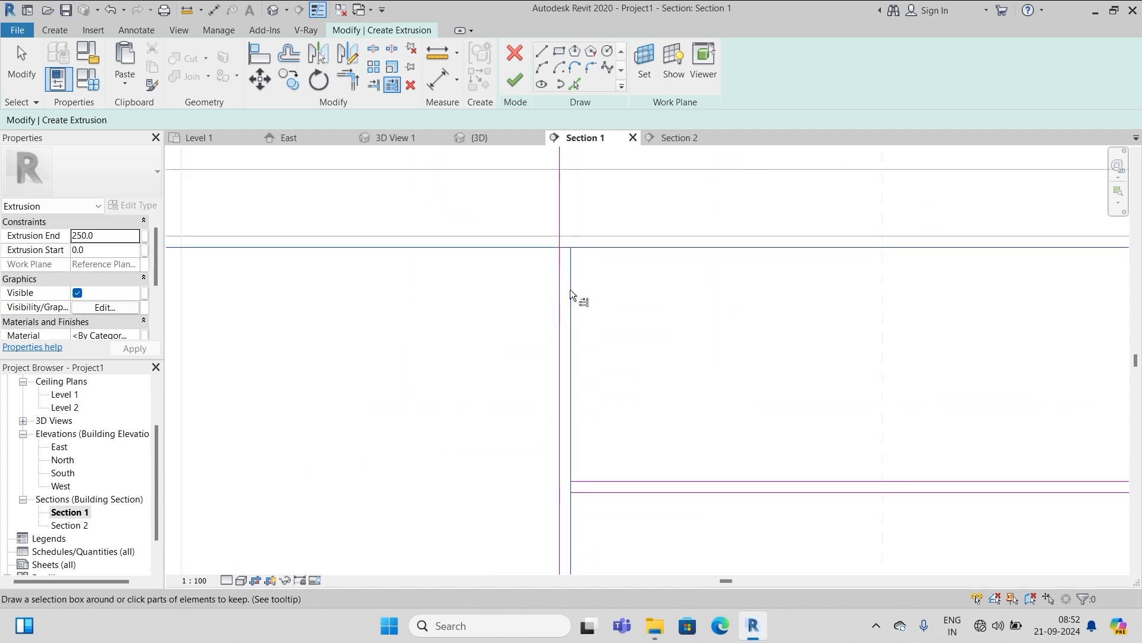
{"action": "left_click", "coordinate": [559, 296]}
{"action": "scroll", "coordinate": [267, 321], "scroll_direction": "down", "scroll_amount": 2}
{"action": "scroll", "coordinate": [774, 307], "scroll_direction": "up", "scroll_amount": 2}
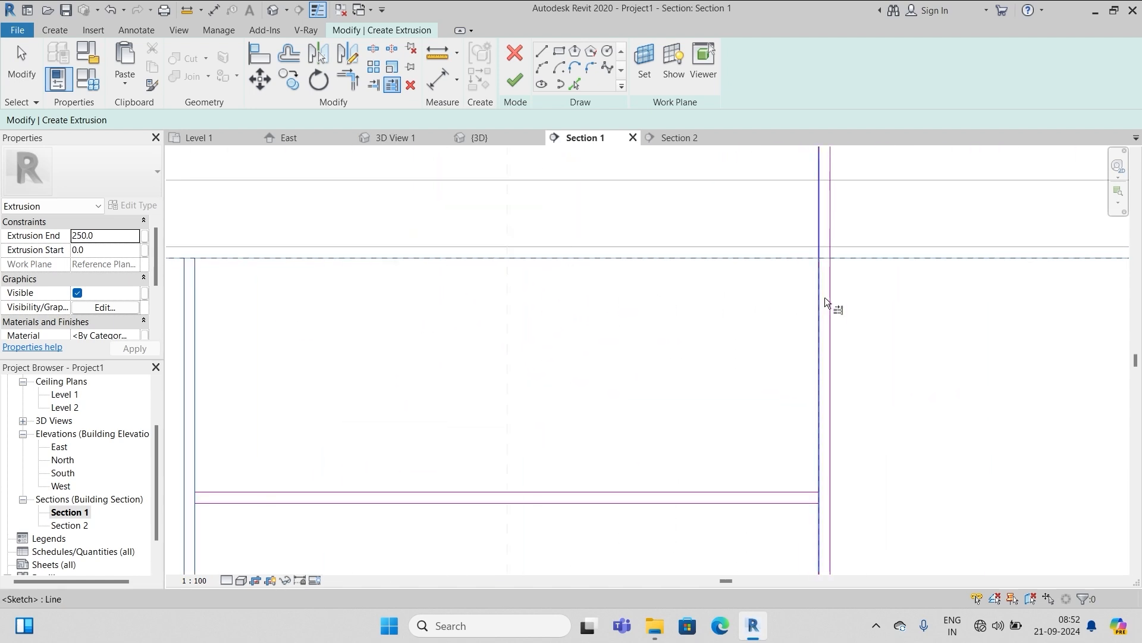
{"action": "scroll", "coordinate": [684, 316], "scroll_direction": "down", "scroll_amount": 4}
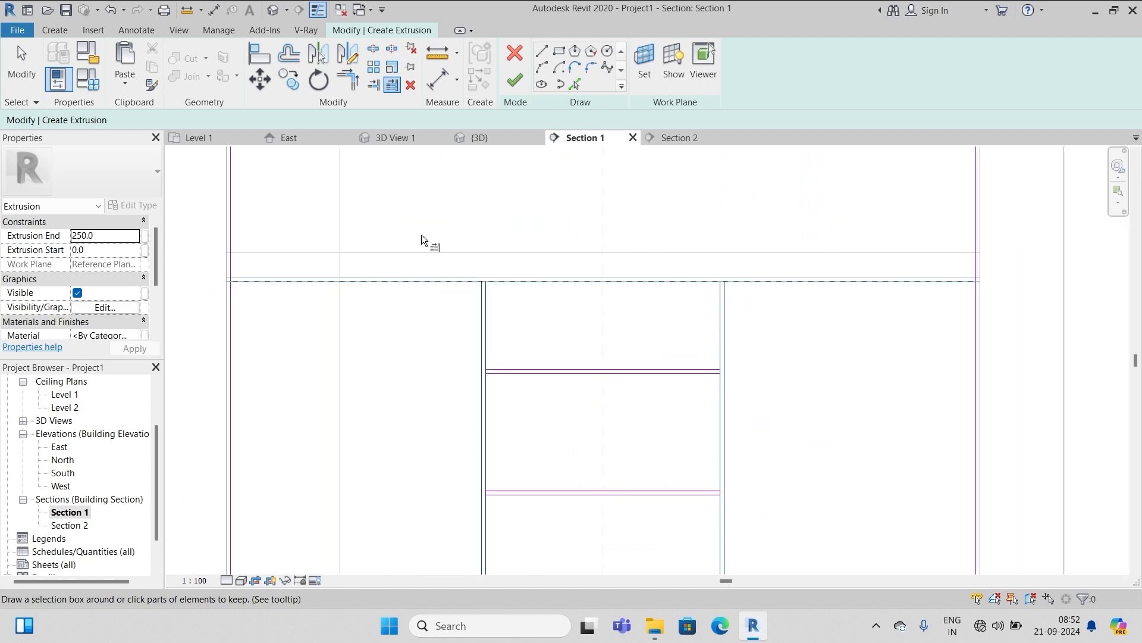
{"action": "scroll", "coordinate": [580, 246], "scroll_direction": "up", "scroll_amount": 5}
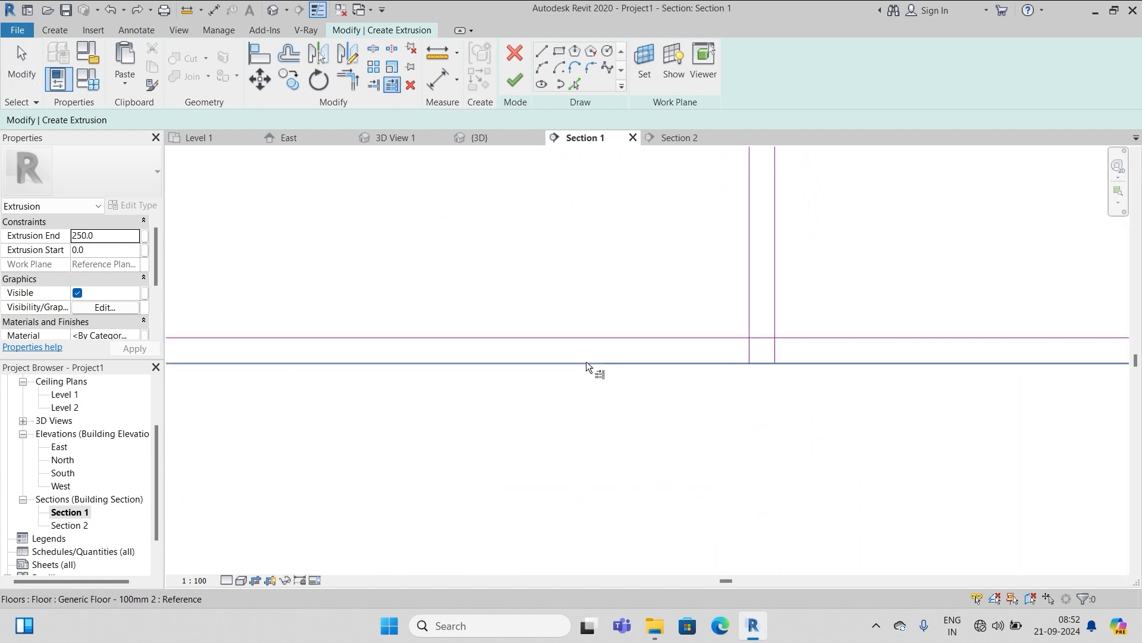
{"action": "scroll", "coordinate": [863, 327], "scroll_direction": "down", "scroll_amount": 6}
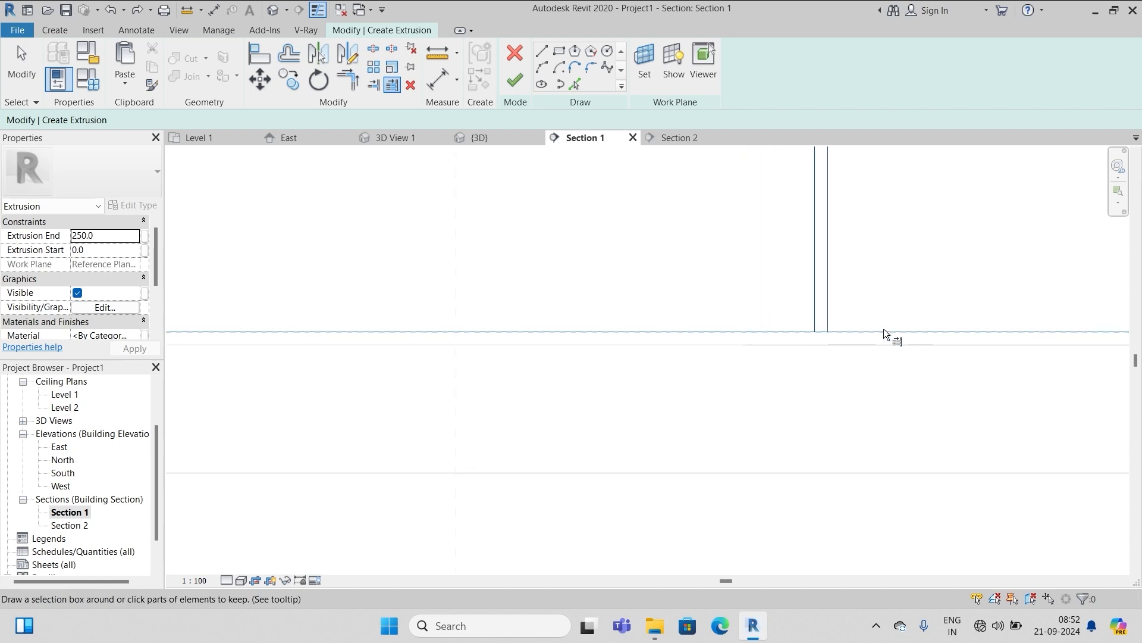
{"action": "scroll", "coordinate": [500, 319], "scroll_direction": "up", "scroll_amount": 2}
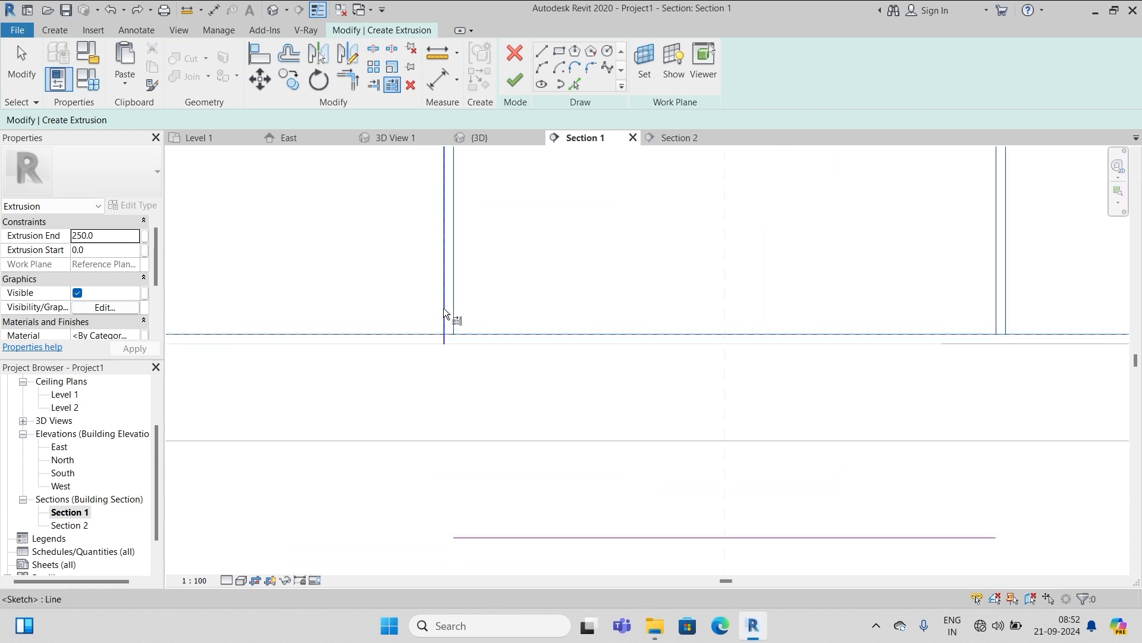
{"action": "scroll", "coordinate": [627, 297], "scroll_direction": "down", "scroll_amount": 4}
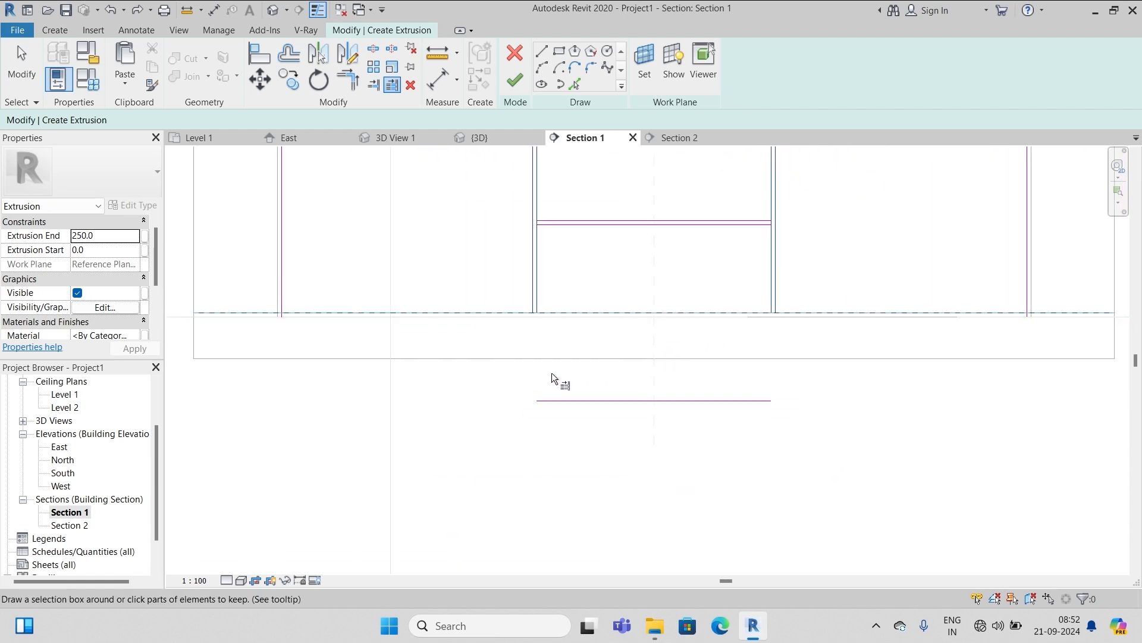
{"action": "key", "text": "Escape"}
{"action": "key", "text": "Escape"}
{"action": "scroll", "coordinate": [502, 272], "scroll_direction": "up", "scroll_amount": 2}
Trim the bottom-right frame lines into a clean corner
{"action": "left_click", "coordinate": [349, 83]}
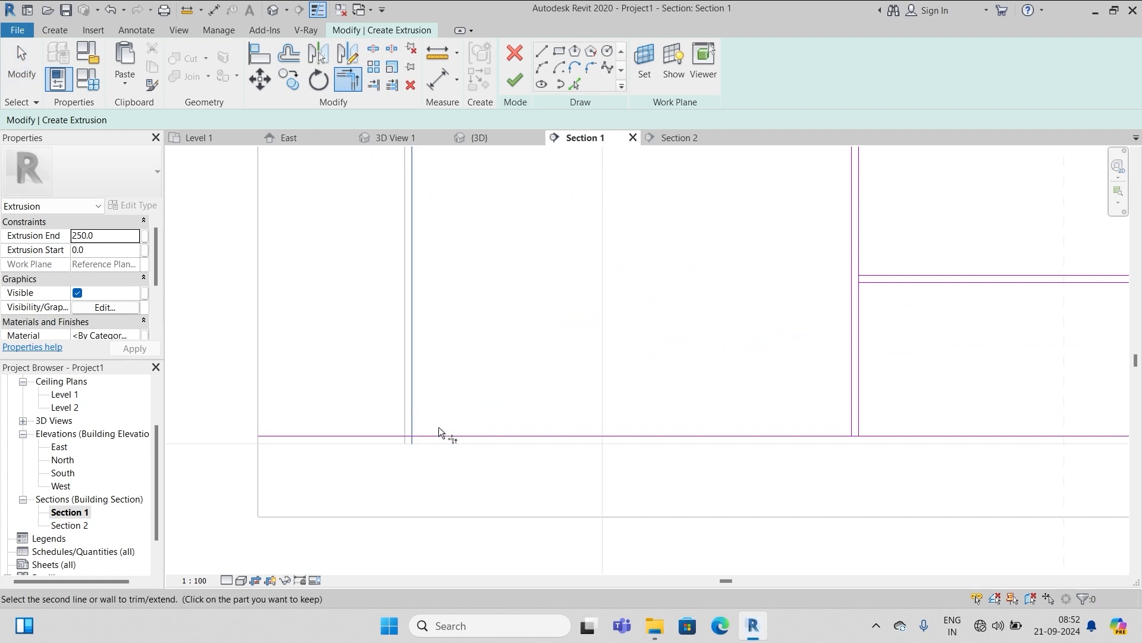
{"action": "scroll", "coordinate": [439, 434], "scroll_direction": "up", "scroll_amount": 4}
{"action": "scroll", "coordinate": [409, 280], "scroll_direction": "down", "scroll_amount": 3}
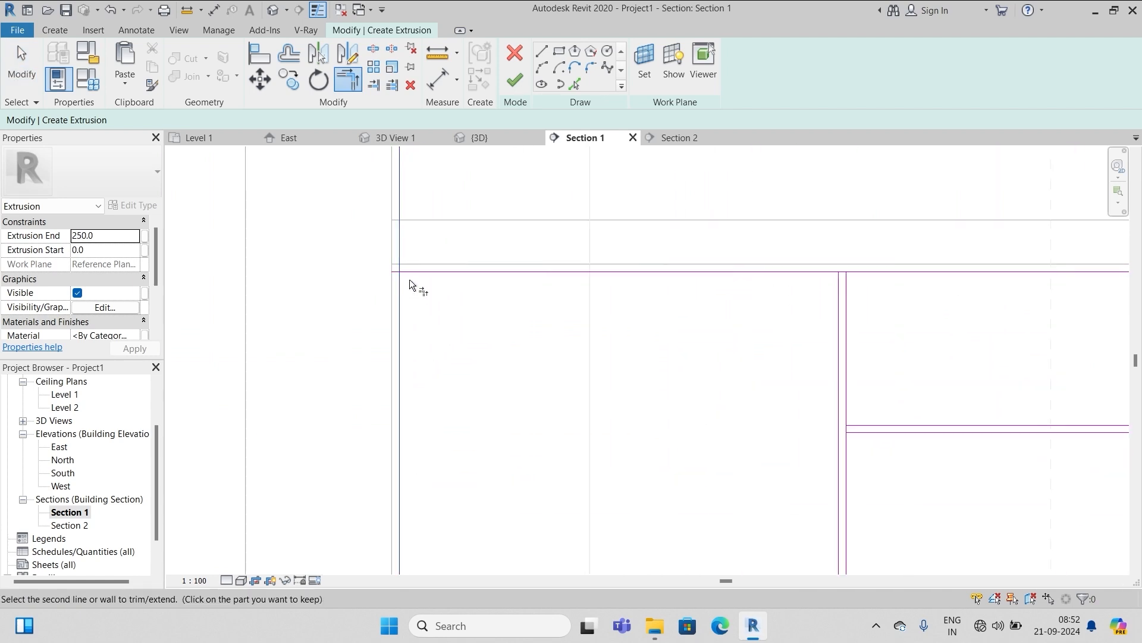
{"action": "scroll", "coordinate": [834, 274], "scroll_direction": "up", "scroll_amount": 5}
{"action": "scroll", "coordinate": [794, 274], "scroll_direction": "down", "scroll_amount": 4}
{"action": "scroll", "coordinate": [816, 429], "scroll_direction": "up", "scroll_amount": 5}
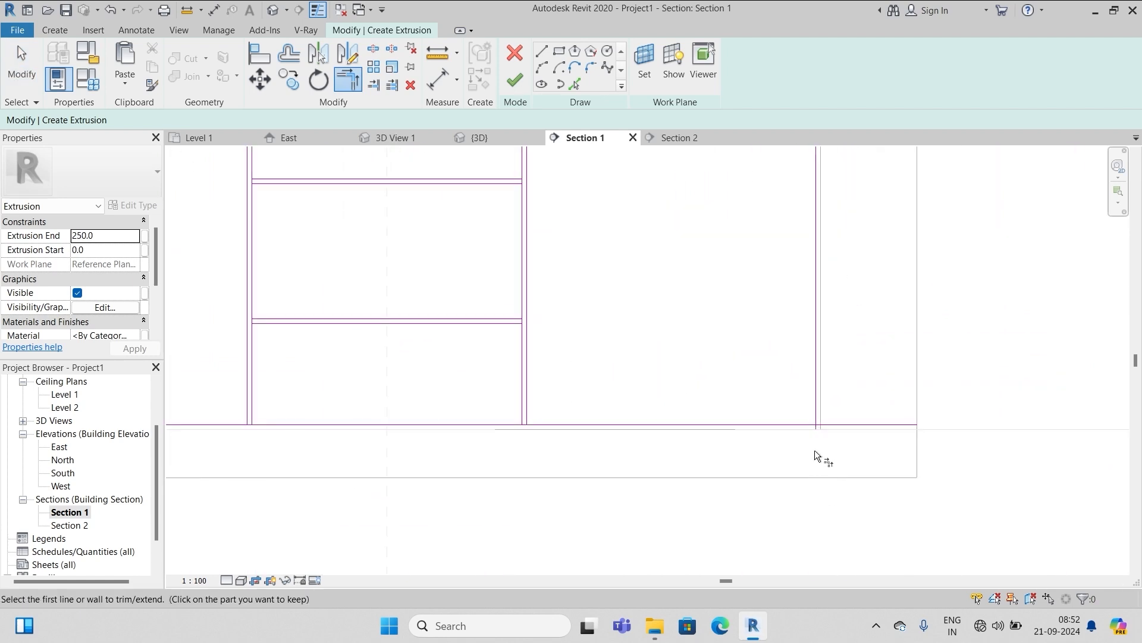
{"action": "left_click", "coordinate": [817, 407]}
{"action": "left_click", "coordinate": [801, 439]}
{"action": "scroll", "coordinate": [857, 421], "scroll_direction": "down", "scroll_amount": 3}
{"action": "scroll", "coordinate": [831, 432], "scroll_direction": "down", "scroll_amount": 2}
{"action": "scroll", "coordinate": [642, 270], "scroll_direction": "up", "scroll_amount": 4}
{"action": "key", "text": "Escape"}
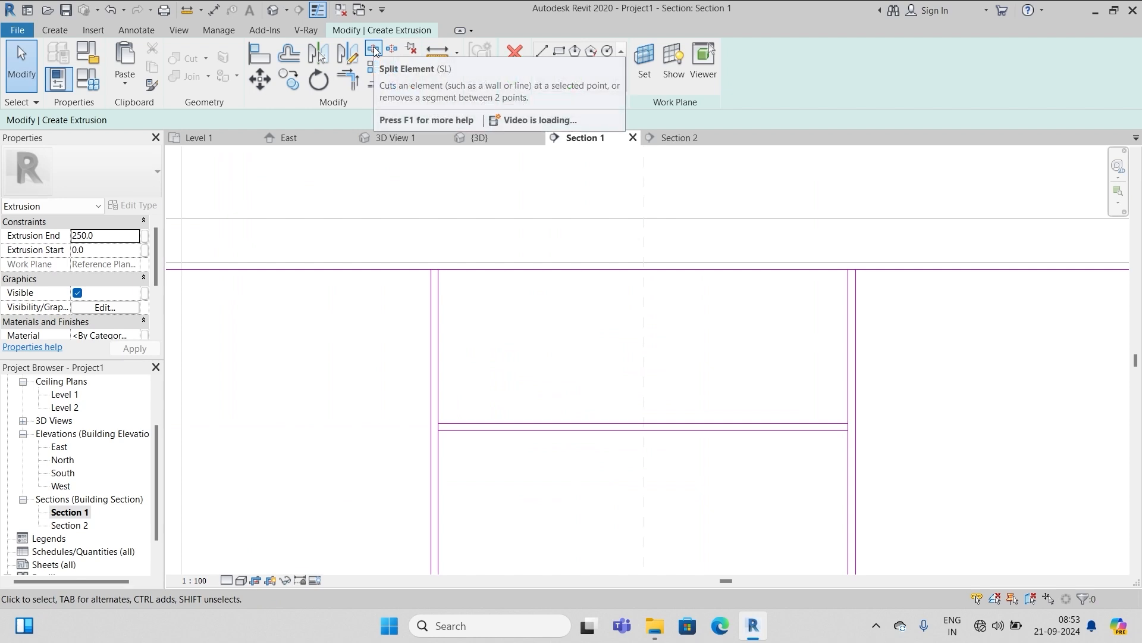
Split the top and bottom lines where they meet the left and right partitions
{"action": "left_click", "coordinate": [374, 50]}
{"action": "scroll", "coordinate": [446, 271], "scroll_direction": "up", "scroll_amount": 5}
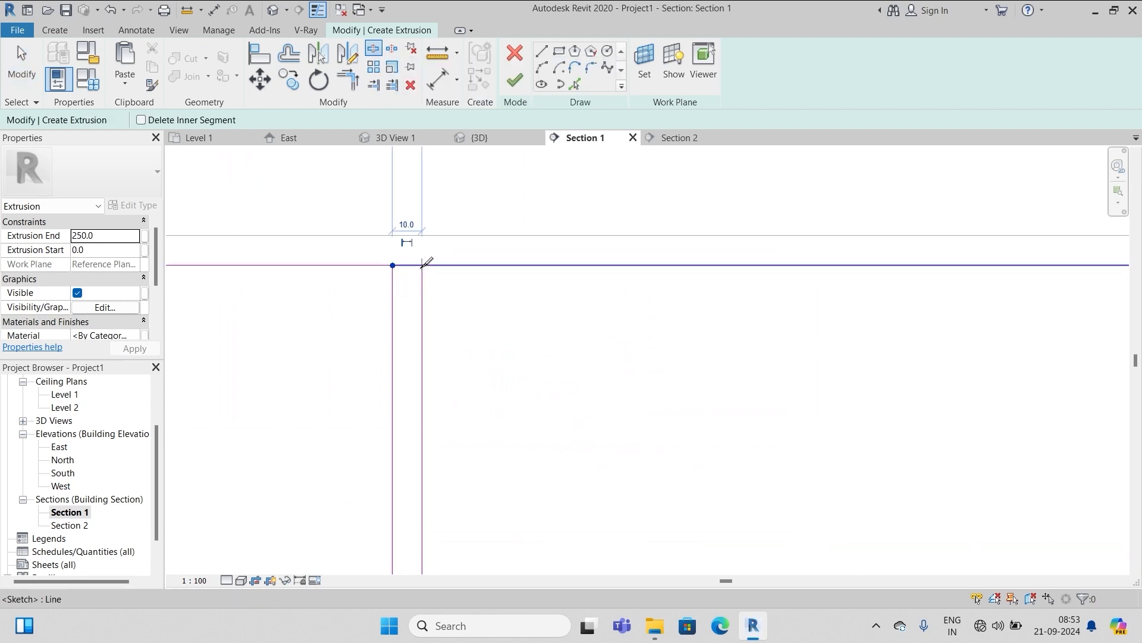
{"action": "left_click", "coordinate": [423, 265]}
{"action": "scroll", "coordinate": [337, 299], "scroll_direction": "down", "scroll_amount": 3}
{"action": "scroll", "coordinate": [794, 289], "scroll_direction": "up", "scroll_amount": 2}
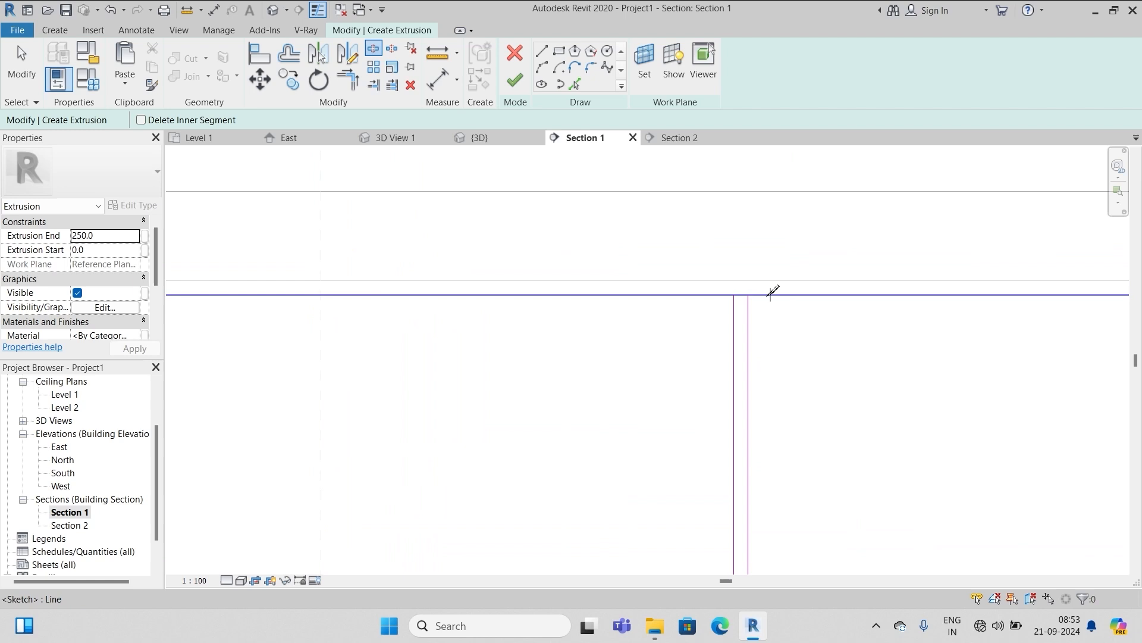
{"action": "left_click", "coordinate": [734, 293]}
{"action": "scroll", "coordinate": [738, 179], "scroll_direction": "down", "scroll_amount": 4}
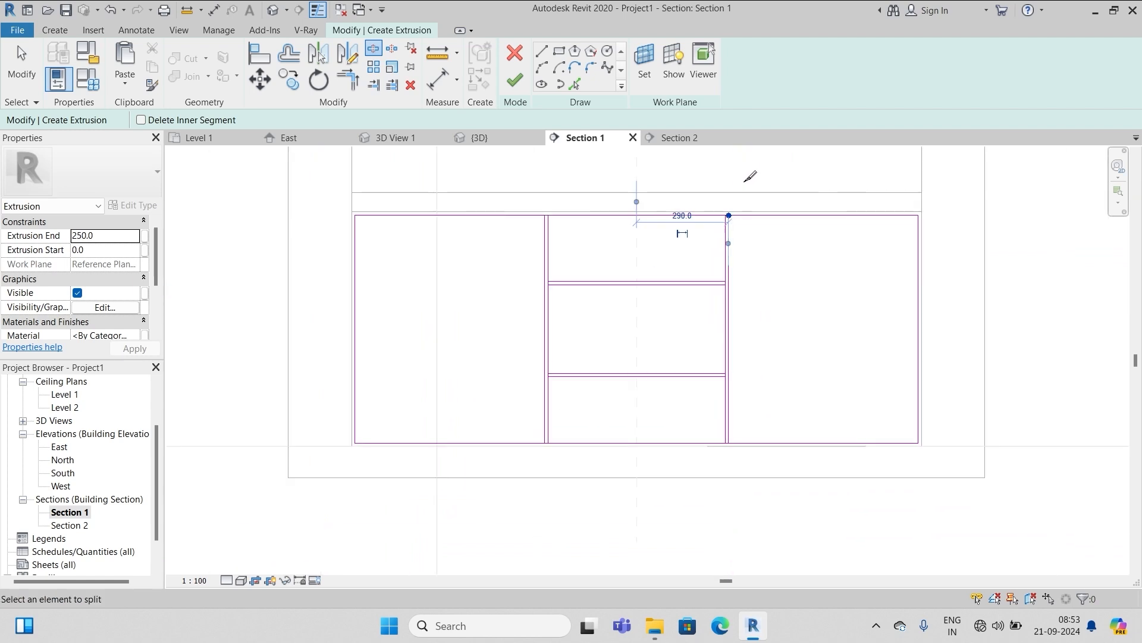
{"action": "key", "text": "Escape"}
{"action": "key", "text": "Escape"}
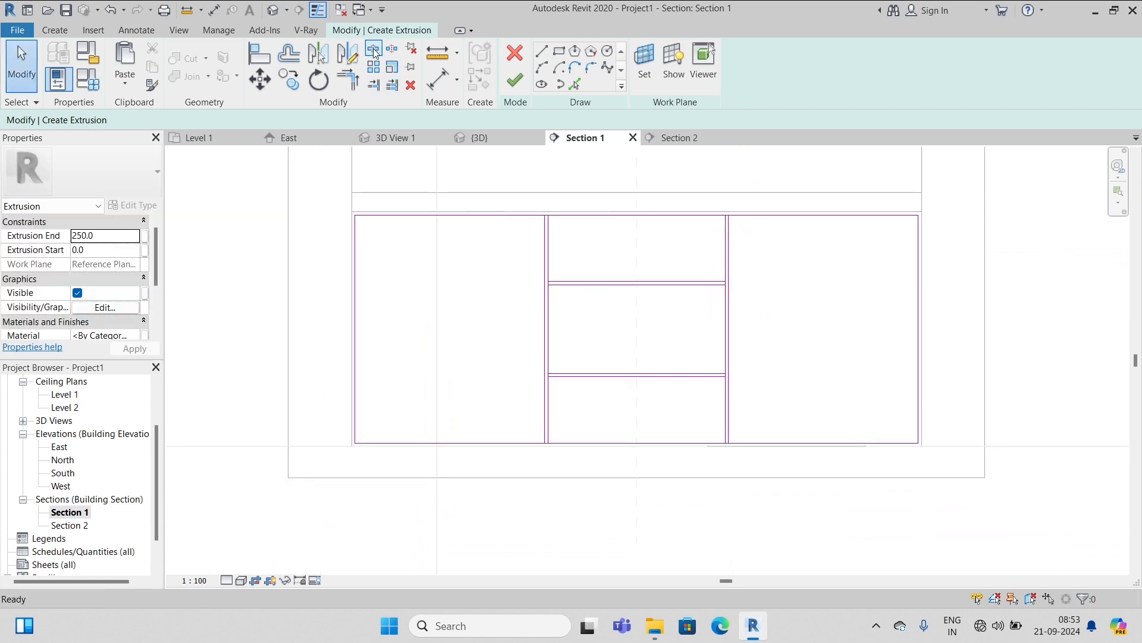
{"action": "scroll", "coordinate": [528, 438], "scroll_direction": "up", "scroll_amount": 3}
{"action": "key", "text": "s"}
{"action": "key", "text": "l"}
{"action": "scroll", "coordinate": [559, 423], "scroll_direction": "up", "scroll_amount": 2}
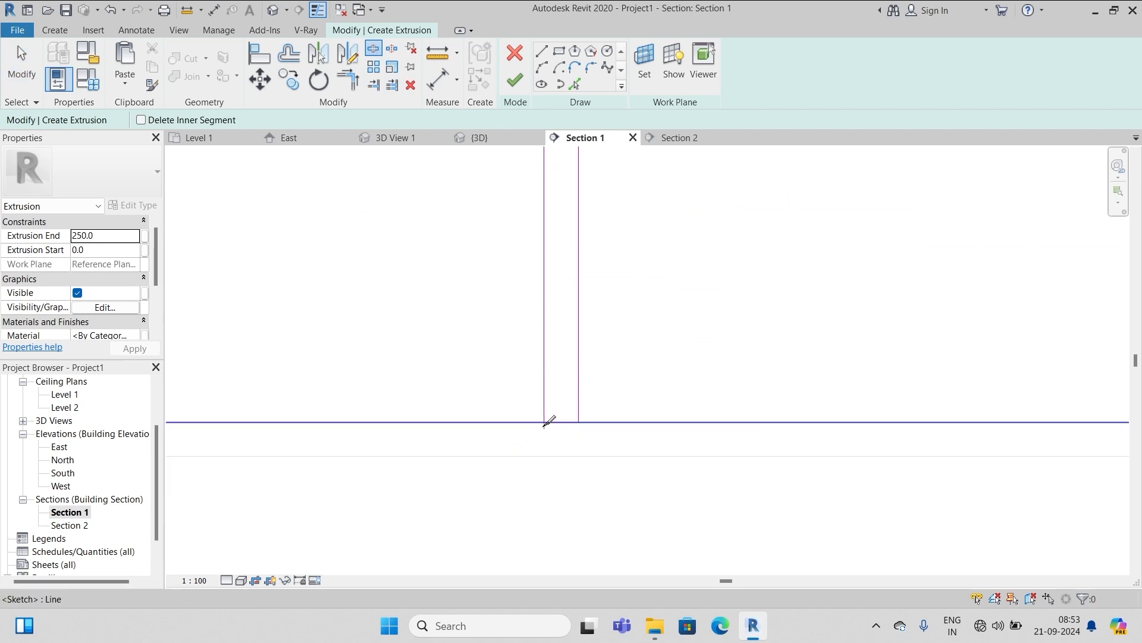
{"action": "left_click", "coordinate": [579, 423]}
{"action": "scroll", "coordinate": [366, 389], "scroll_direction": "down", "scroll_amount": 6}
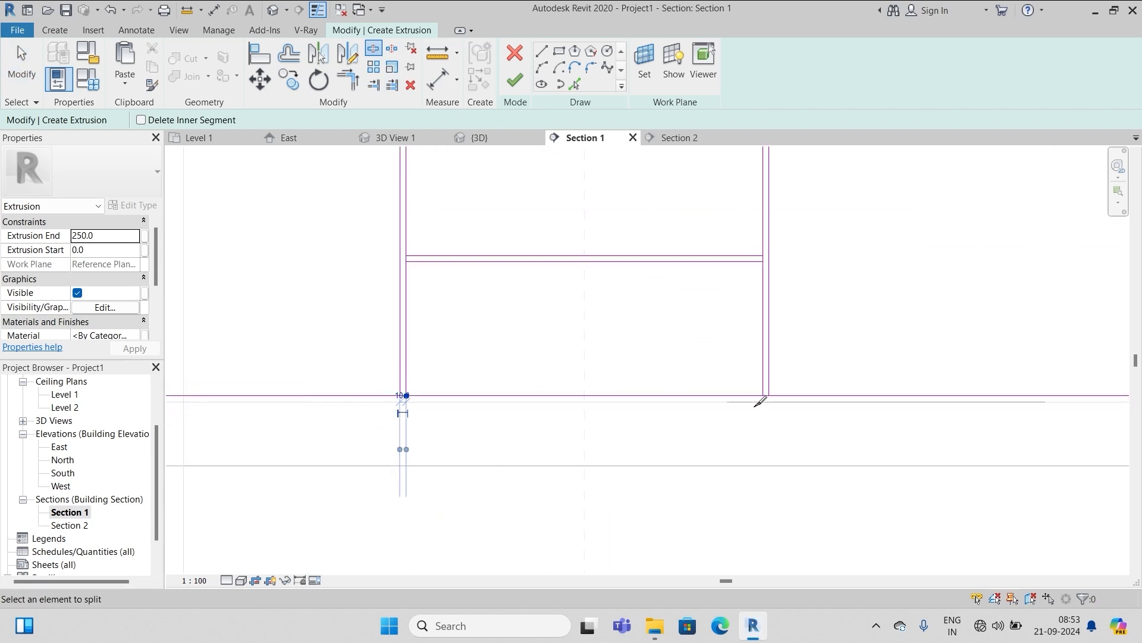
{"action": "scroll", "coordinate": [791, 404], "scroll_direction": "up", "scroll_amount": 2}
{"action": "scroll", "coordinate": [749, 392], "scroll_direction": "up", "scroll_amount": 2}
{"action": "left_click", "coordinate": [749, 388]}
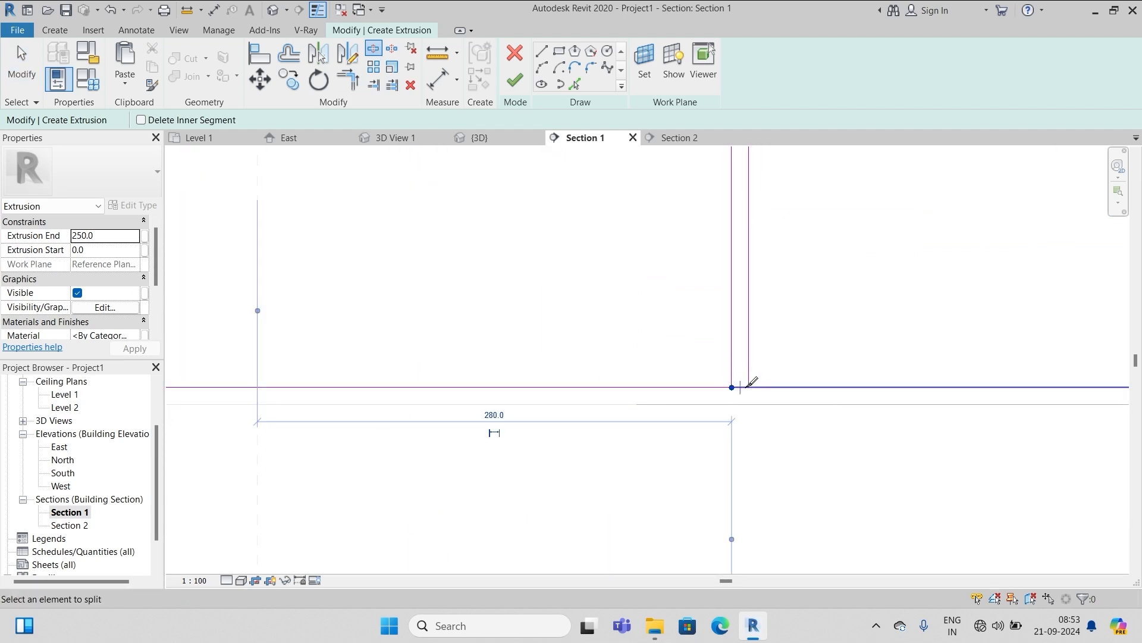
{"action": "scroll", "coordinate": [554, 374], "scroll_direction": "down", "scroll_amount": 4}
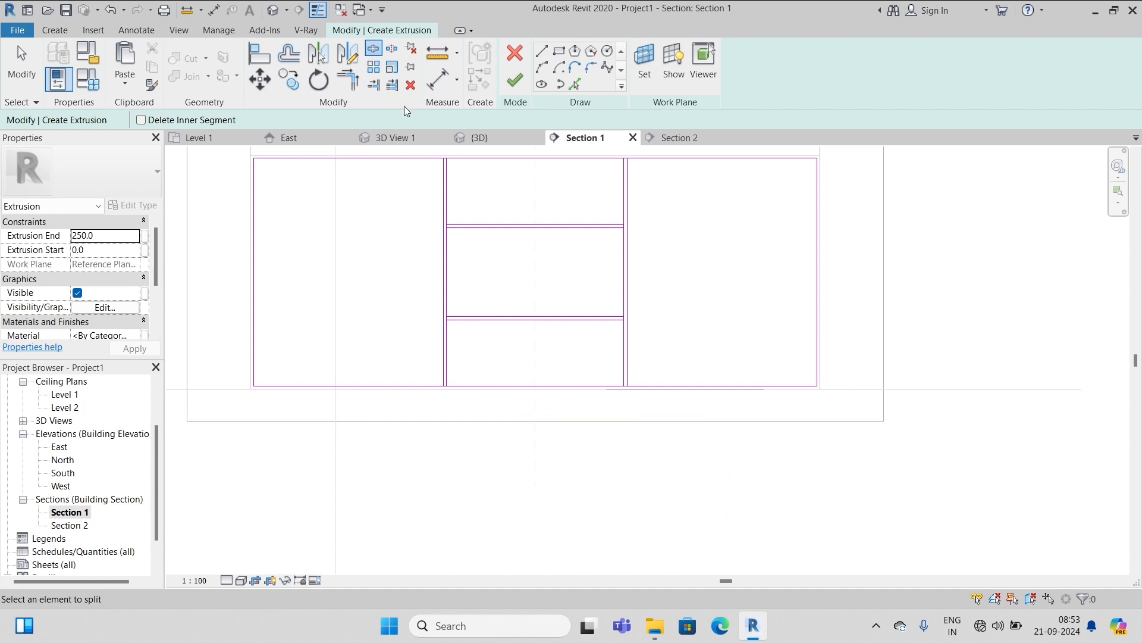
Split the left and right partitions where the upper and lower shelves meet them
{"action": "scroll", "coordinate": [464, 237], "scroll_direction": "up", "scroll_amount": 6}
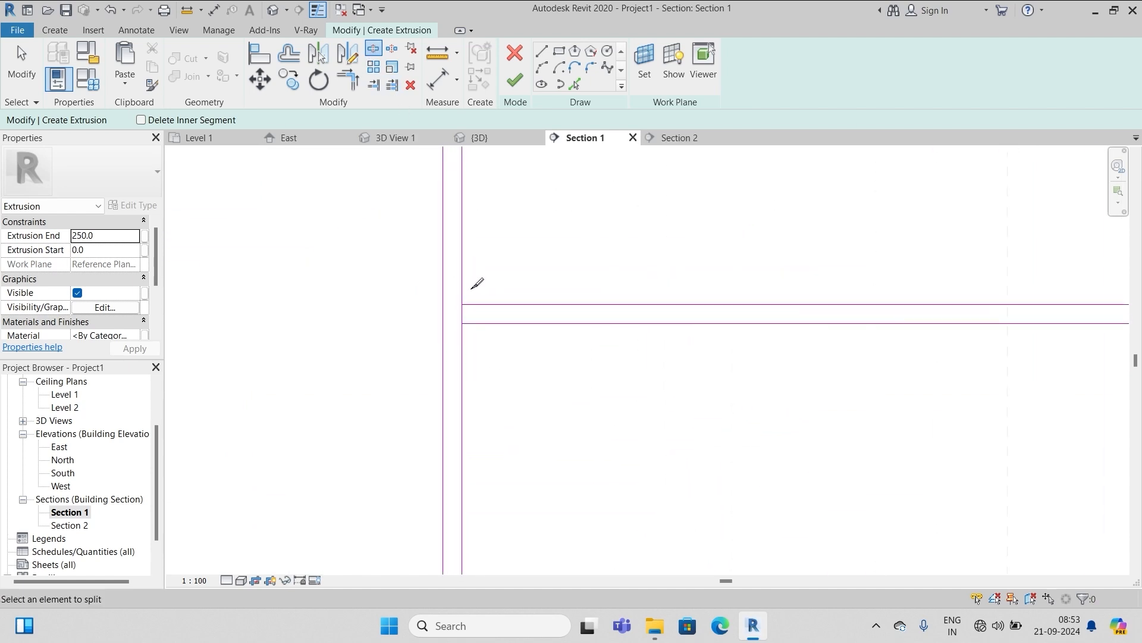
{"action": "left_click", "coordinate": [464, 304]}
{"action": "scroll", "coordinate": [520, 208], "scroll_direction": "down", "scroll_amount": 5}
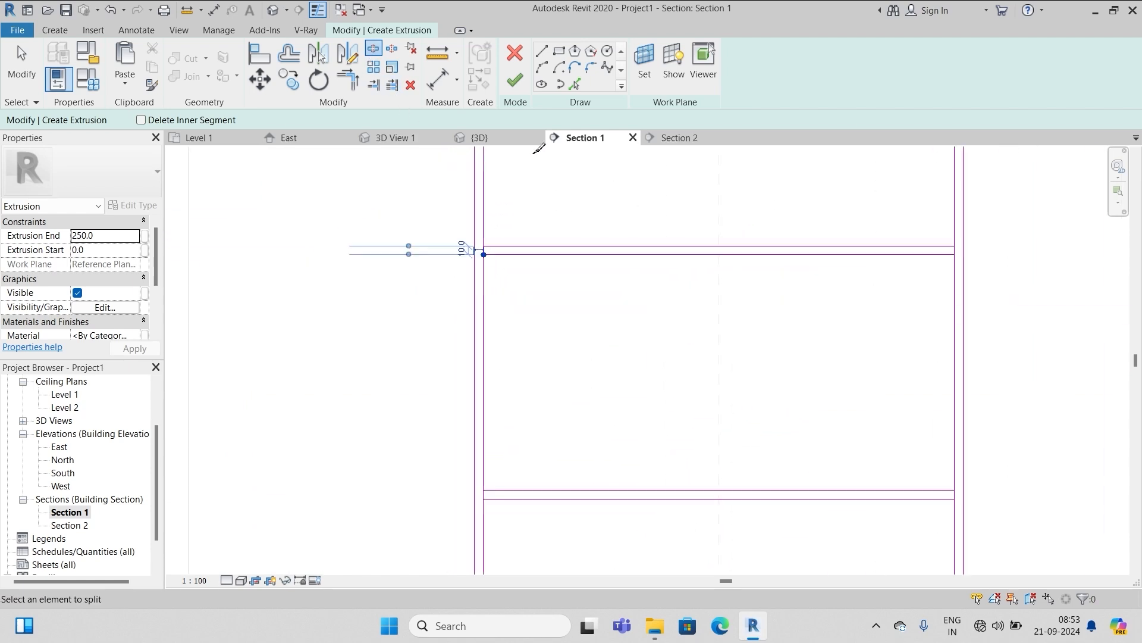
{"action": "scroll", "coordinate": [518, 316], "scroll_direction": "up", "scroll_amount": 5}
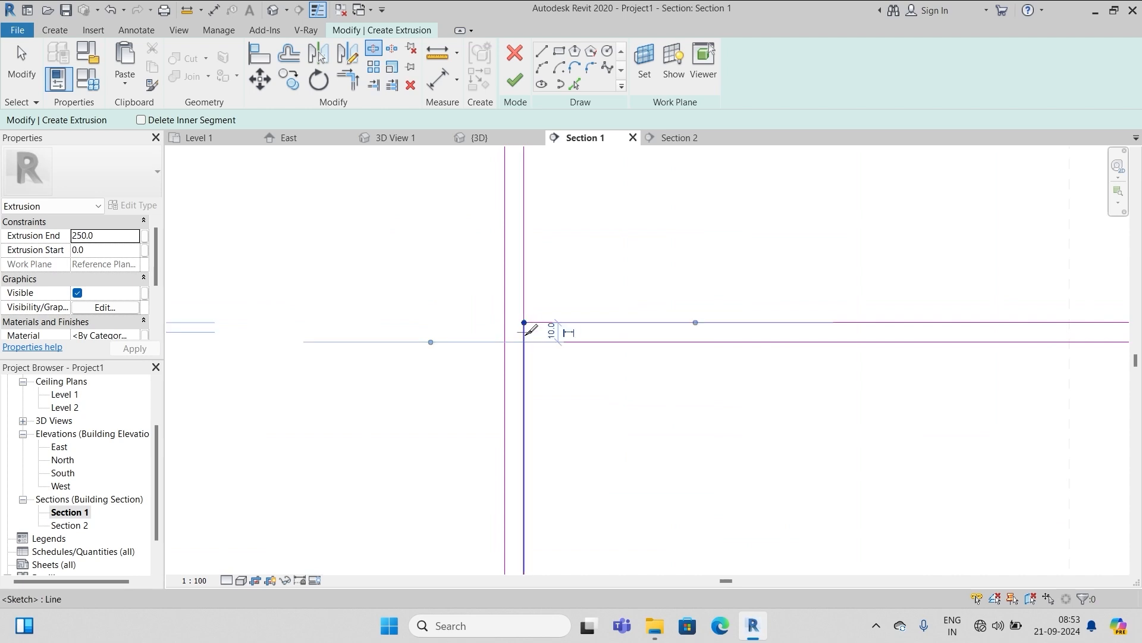
{"action": "left_click", "coordinate": [525, 342]}
{"action": "scroll", "coordinate": [456, 364], "scroll_direction": "down", "scroll_amount": 6}
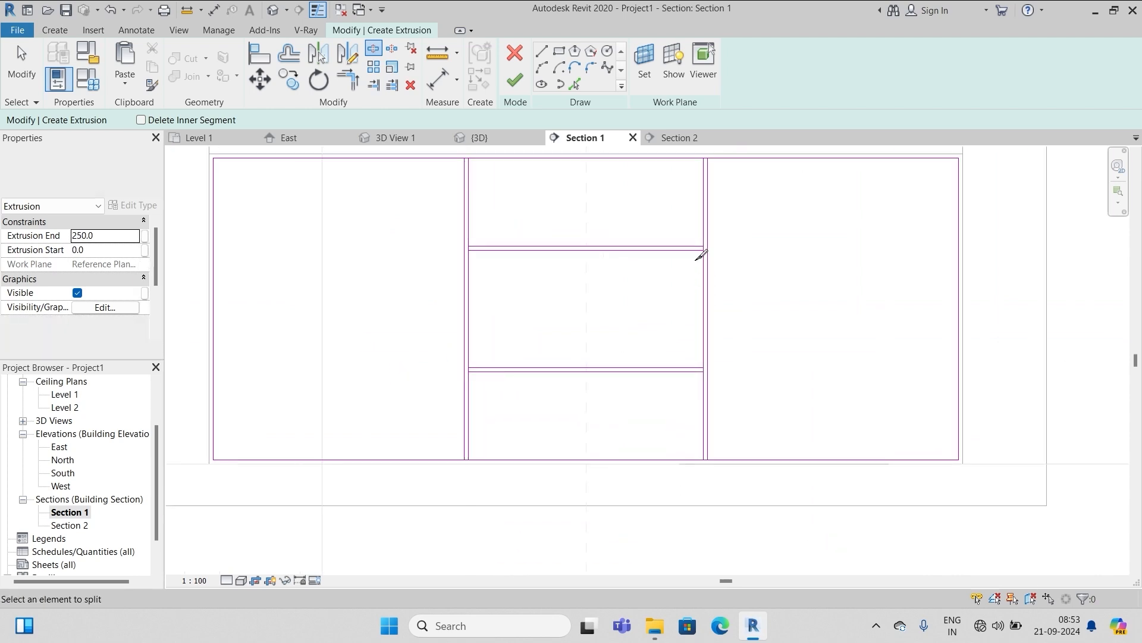
{"action": "key", "text": "Escape"}
{"action": "left_click", "coordinate": [373, 48]}
{"action": "scroll", "coordinate": [688, 199], "scroll_direction": "up", "scroll_amount": 5}
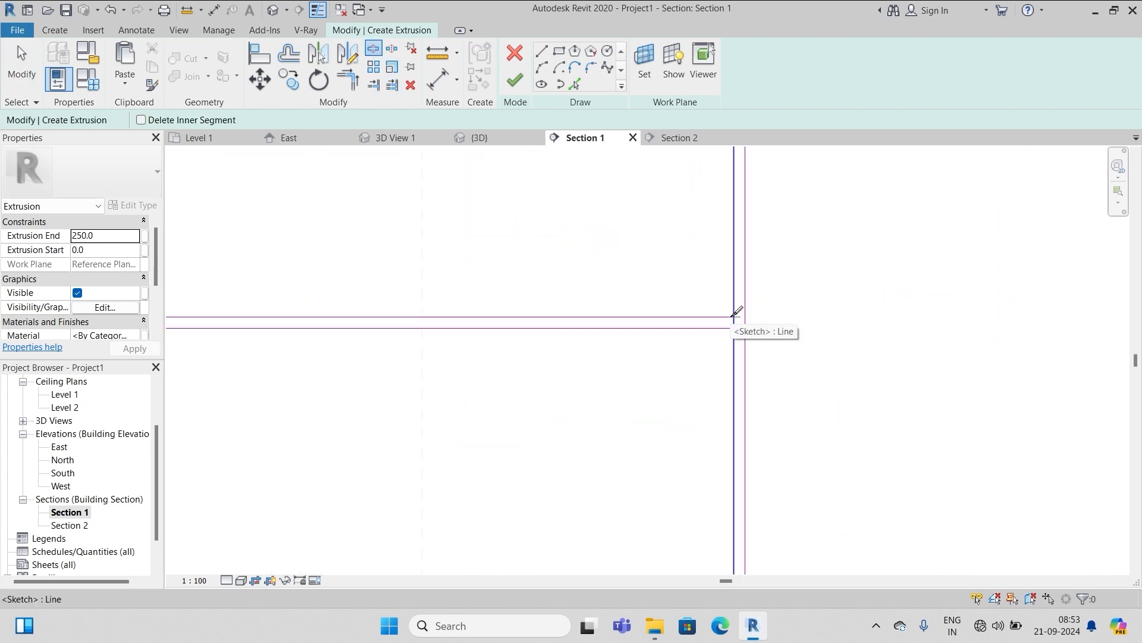
{"action": "left_click", "coordinate": [735, 319]}
{"action": "scroll", "coordinate": [737, 301], "scroll_direction": "down", "scroll_amount": 5}
{"action": "scroll", "coordinate": [712, 375], "scroll_direction": "up", "scroll_amount": 6}
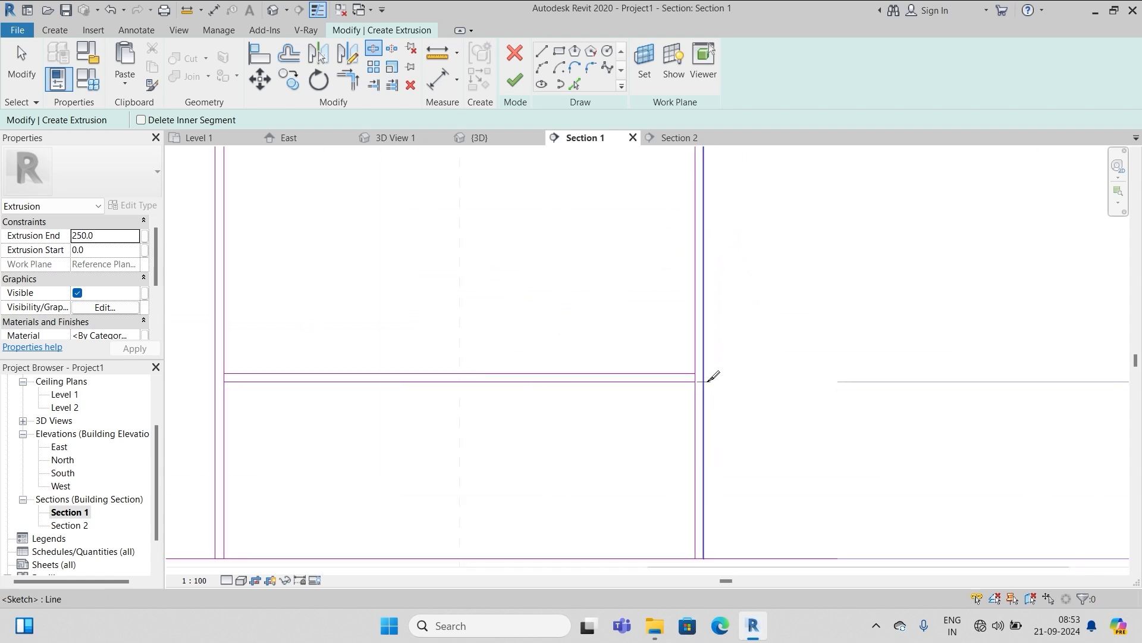
{"action": "left_click", "coordinate": [688, 374]}
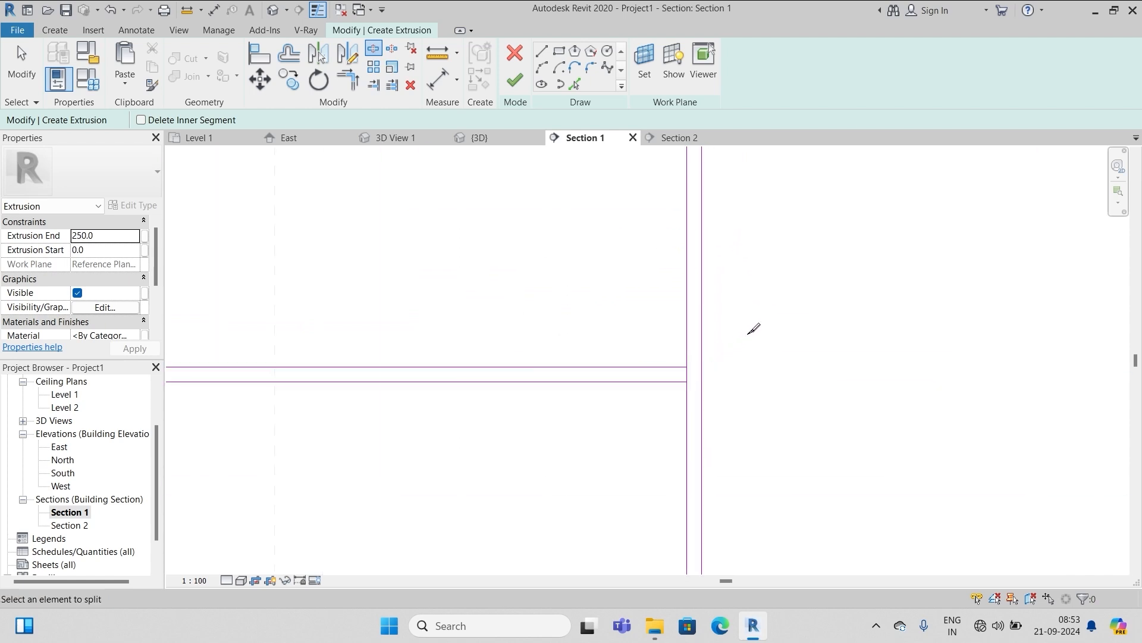
{"action": "key", "text": "Escape"}
{"action": "scroll", "coordinate": [784, 327], "scroll_direction": "down", "scroll_amount": 4}
Delete the four short junction segments so each compartment forms its own closed loop
{"action": "left_click_drag", "start_coordinate": [397, 291], "coordinate": [490, 384]}
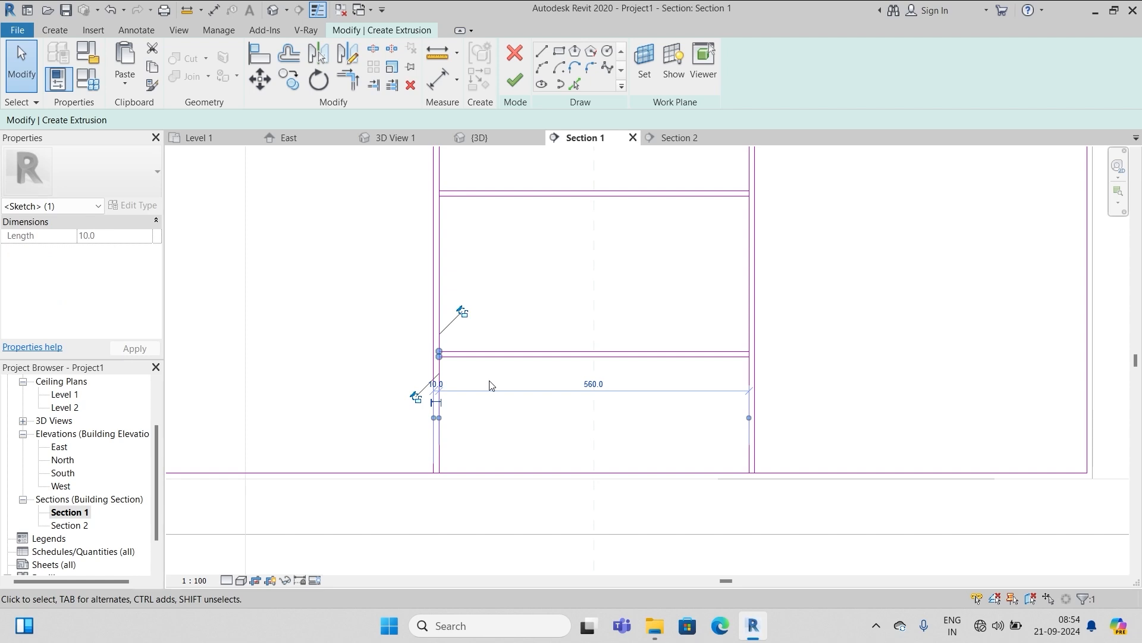
{"action": "key", "text": "Delete"}
{"action": "left_click_drag", "start_coordinate": [670, 289], "coordinate": [780, 377]}
{"action": "key", "text": "Delete"}
{"action": "scroll", "coordinate": [654, 470], "scroll_direction": "down", "scroll_amount": 3}
{"action": "scroll", "coordinate": [702, 282], "scroll_direction": "up", "scroll_amount": 2}
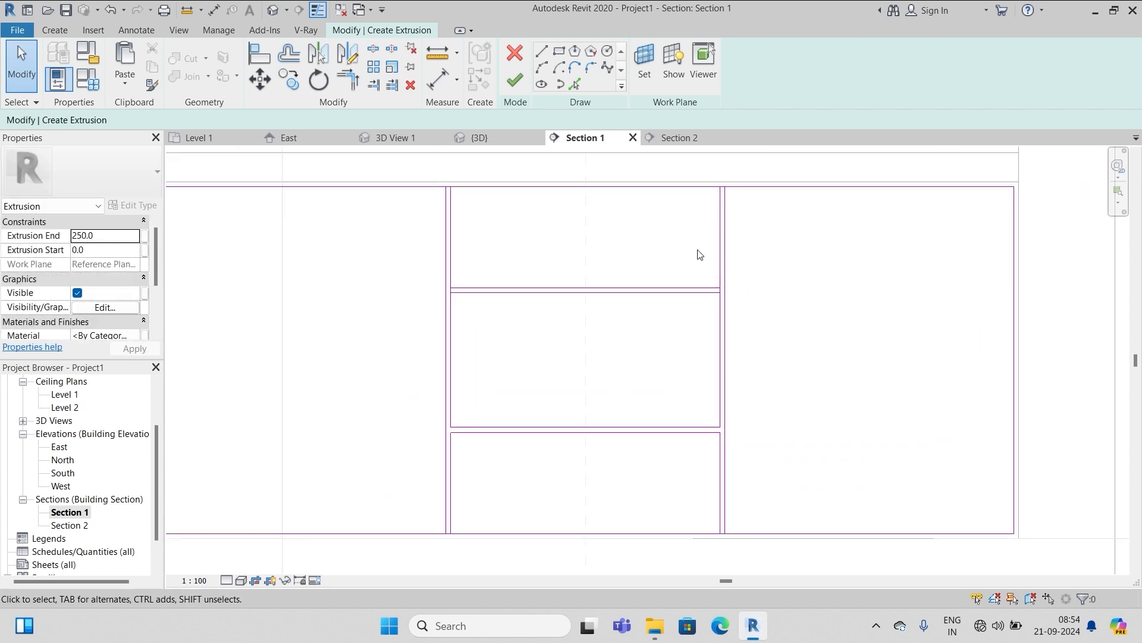
{"action": "left_click_drag", "start_coordinate": [697, 248], "coordinate": [771, 319]}
{"action": "key", "text": "Delete"}
{"action": "left_click_drag", "start_coordinate": [414, 242], "coordinate": [519, 320]}
{"action": "key", "text": "Delete"}
{"action": "scroll", "coordinate": [757, 301], "scroll_direction": "up", "scroll_amount": 3}
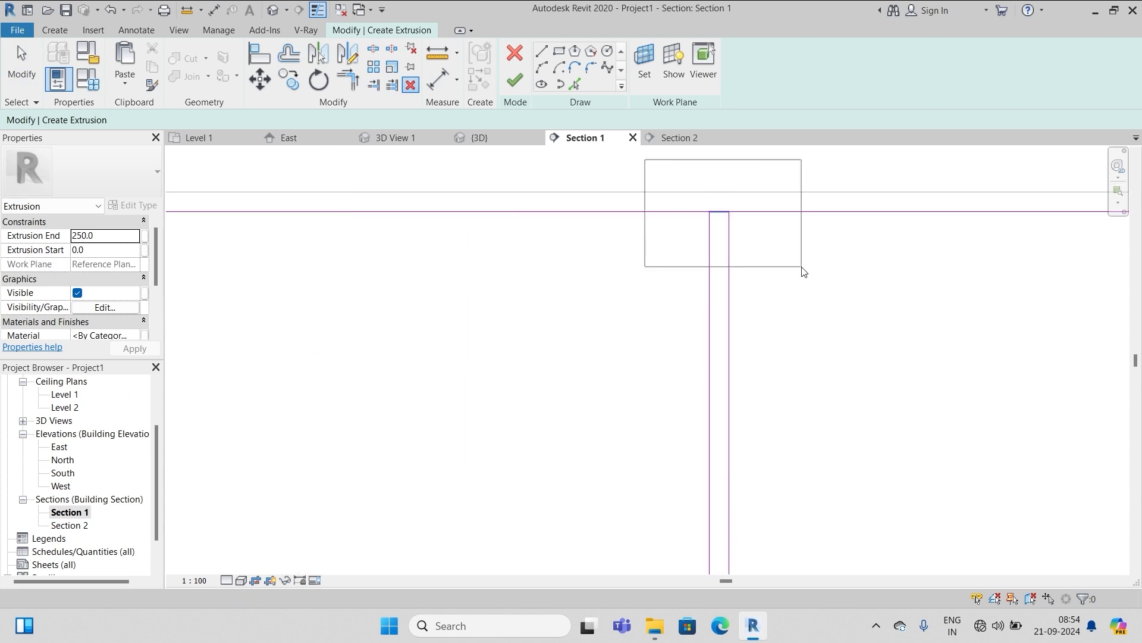
{"action": "scroll", "coordinate": [581, 357], "scroll_direction": "down", "scroll_amount": 4}
{"action": "scroll", "coordinate": [912, 443], "scroll_direction": "up", "scroll_amount": 3}
{"action": "scroll", "coordinate": [885, 434], "scroll_direction": "down", "scroll_amount": 4}
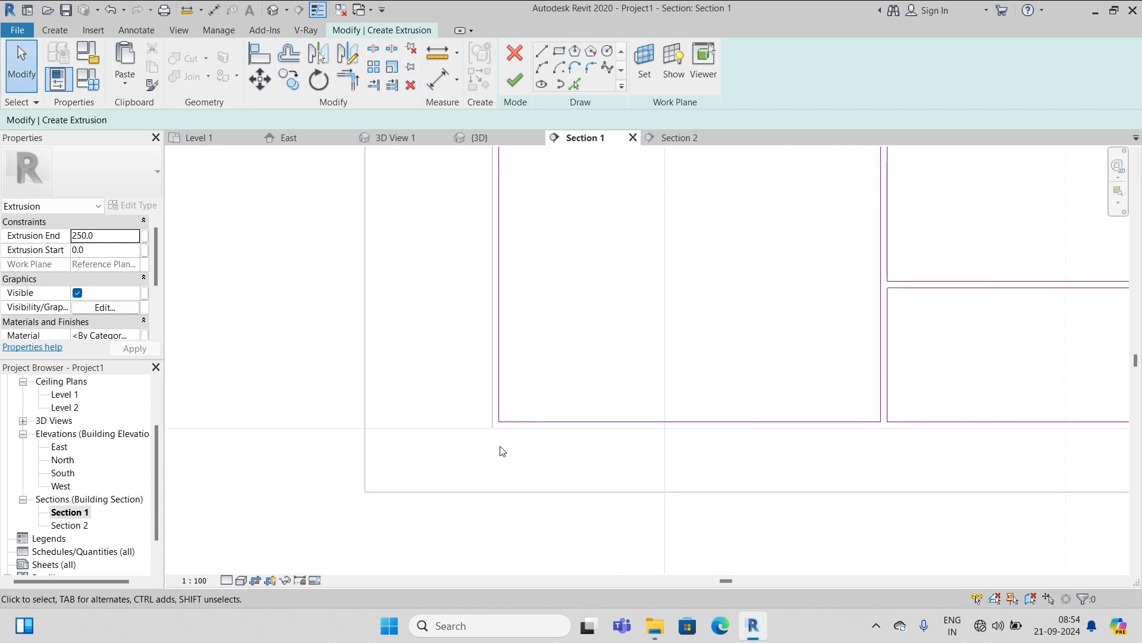
{"action": "scroll", "coordinate": [532, 262], "scroll_direction": "up", "scroll_amount": 3}
{"action": "scroll", "coordinate": [735, 290], "scroll_direction": "down", "scroll_amount": 2}
{"action": "scroll", "coordinate": [573, 375], "scroll_direction": "up", "scroll_amount": 2}
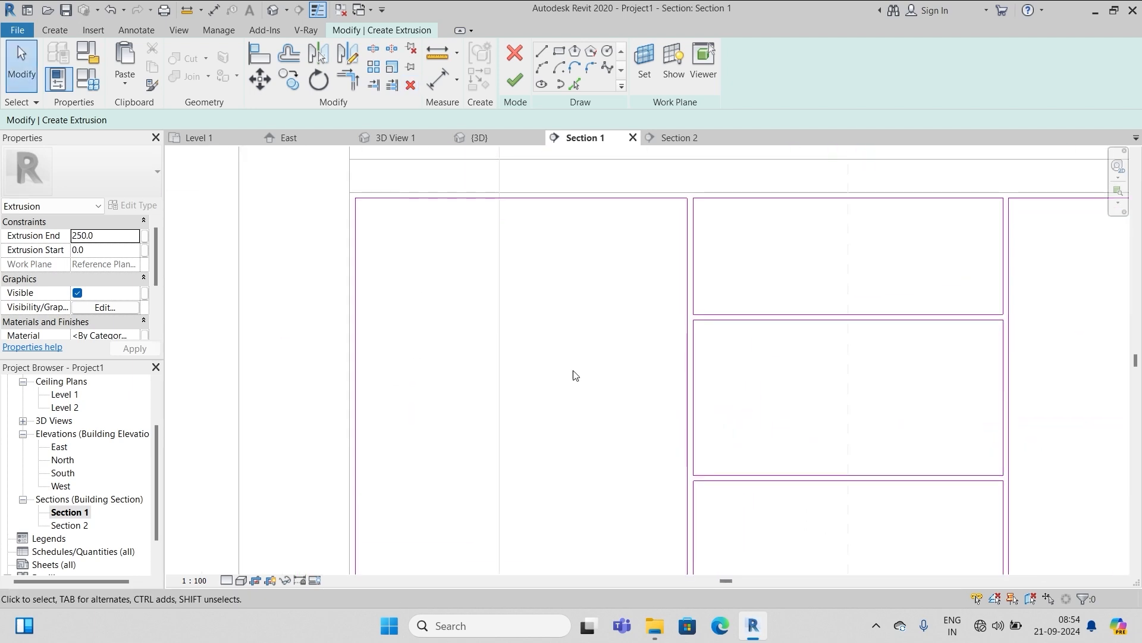
{"action": "scroll", "coordinate": [806, 324], "scroll_direction": "down", "scroll_amount": 2}
{"action": "scroll", "coordinate": [761, 273], "scroll_direction": "up", "scroll_amount": 2}
{"action": "scroll", "coordinate": [761, 272], "scroll_direction": "down", "scroll_amount": 2}
{"action": "scroll", "coordinate": [572, 439], "scroll_direction": "up", "scroll_amount": 2}
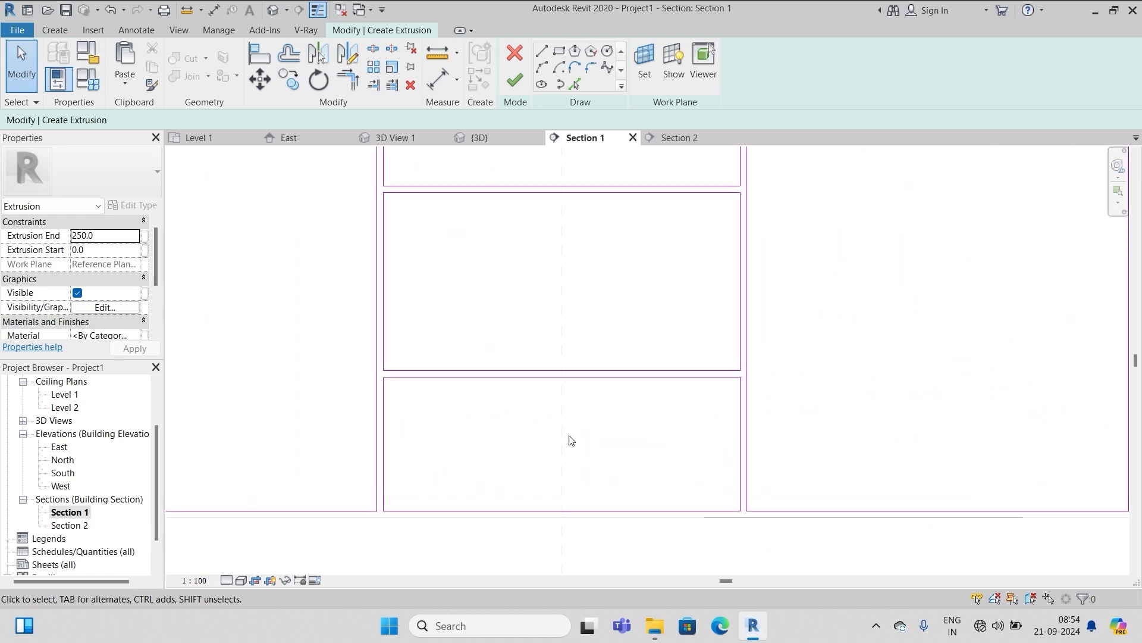
{"action": "scroll", "coordinate": [629, 445], "scroll_direction": "down", "scroll_amount": 2}
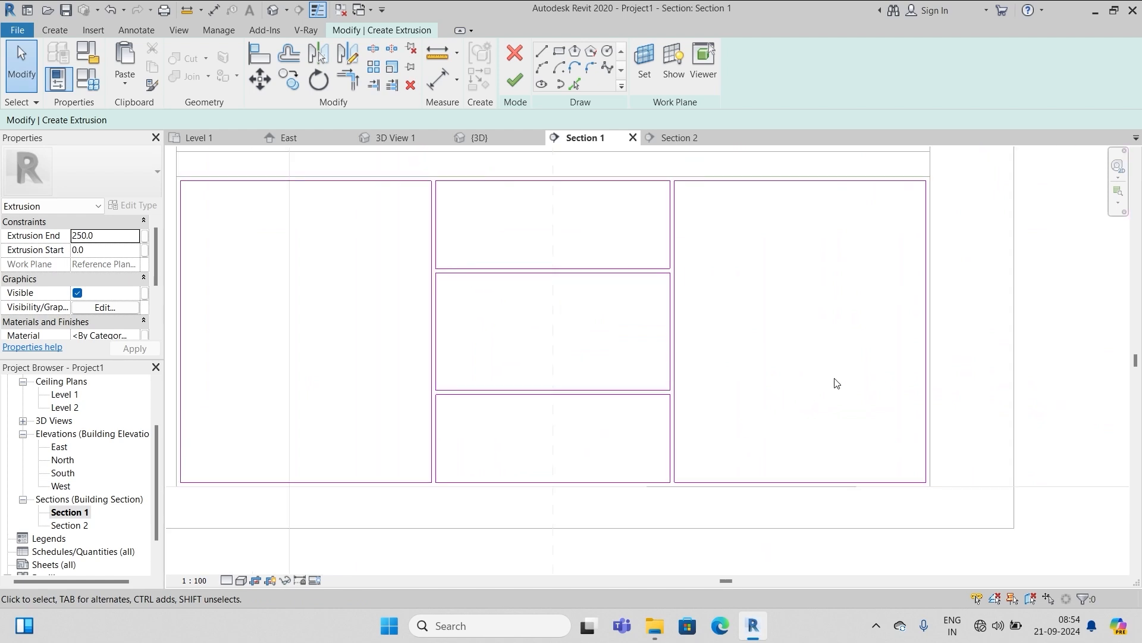
Finish the sketch, set Extrusion End to 20, finish the model and open Section 2
{"action": "left_click", "coordinate": [515, 79]}
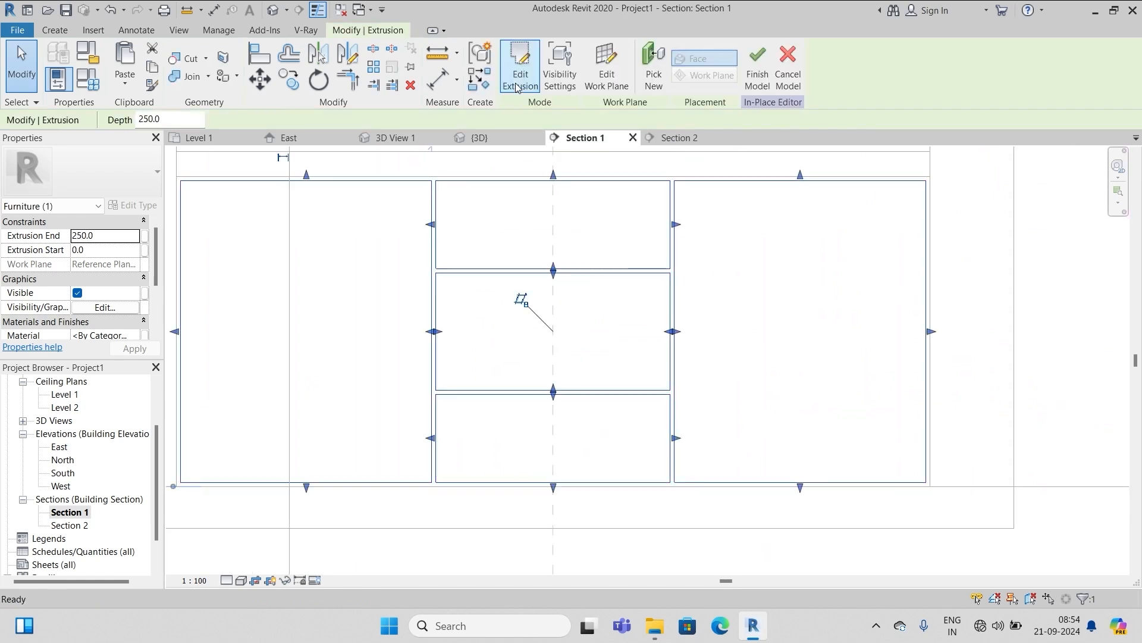
{"action": "scroll", "coordinate": [738, 378], "scroll_direction": "down", "scroll_amount": 2}
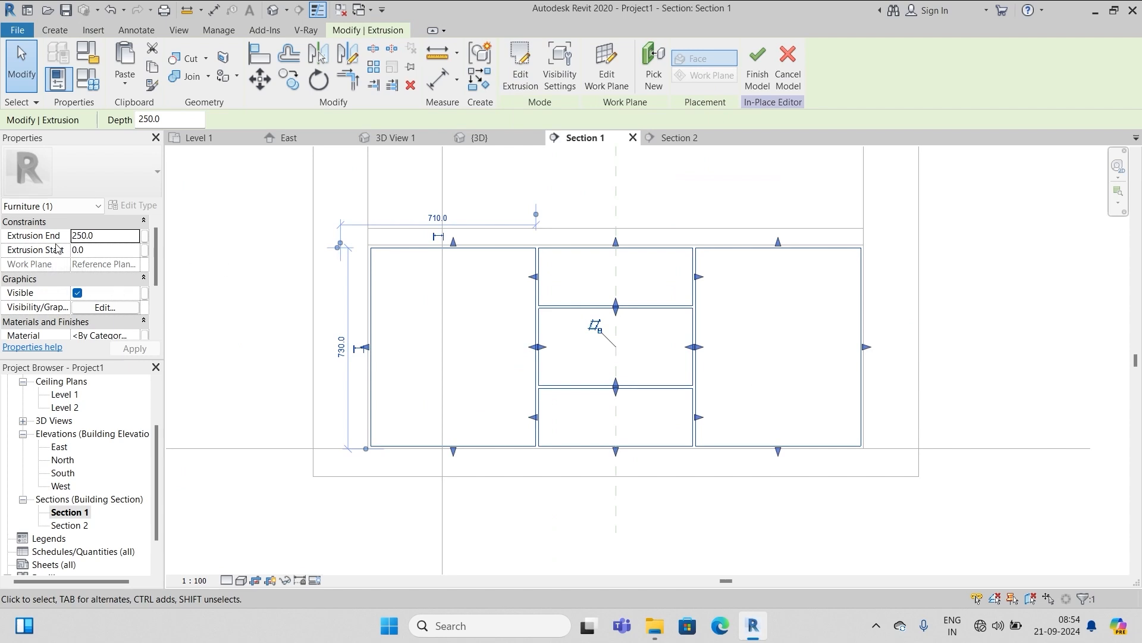
{"action": "left_click", "coordinate": [103, 236]}
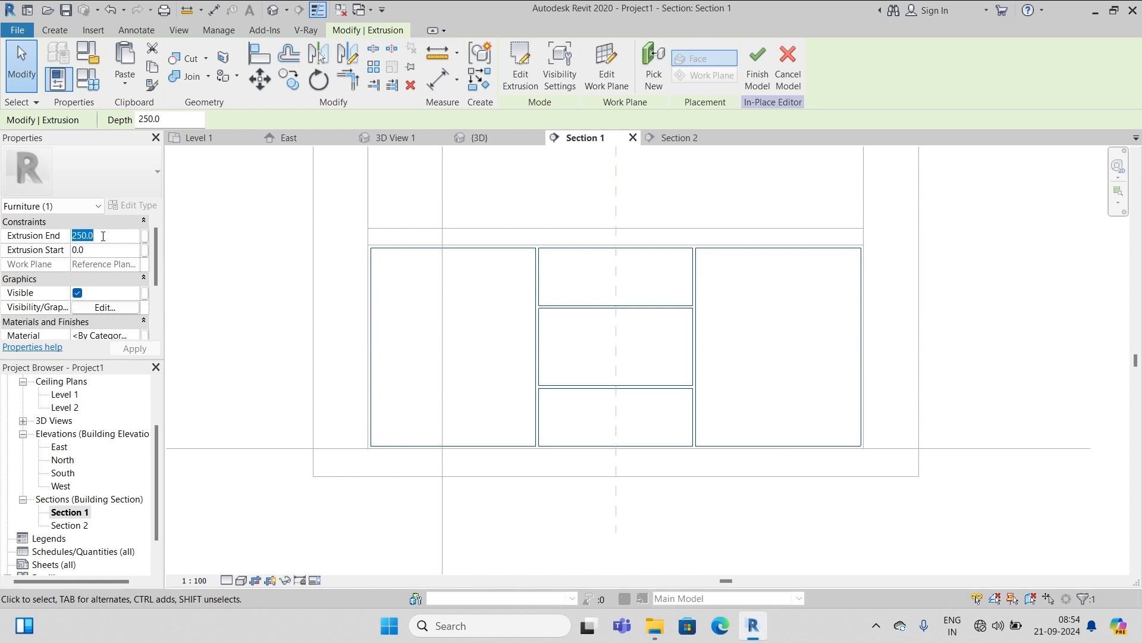
{"action": "type", "text": "20"}
{"action": "key", "text": "Return"}
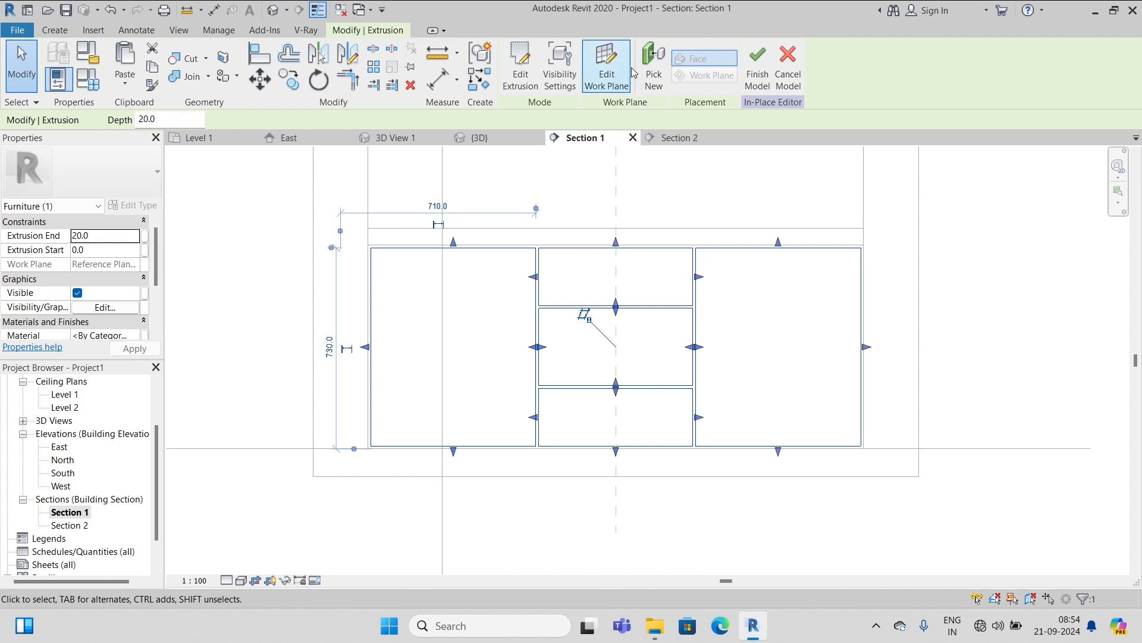
{"action": "left_click", "coordinate": [758, 56]}
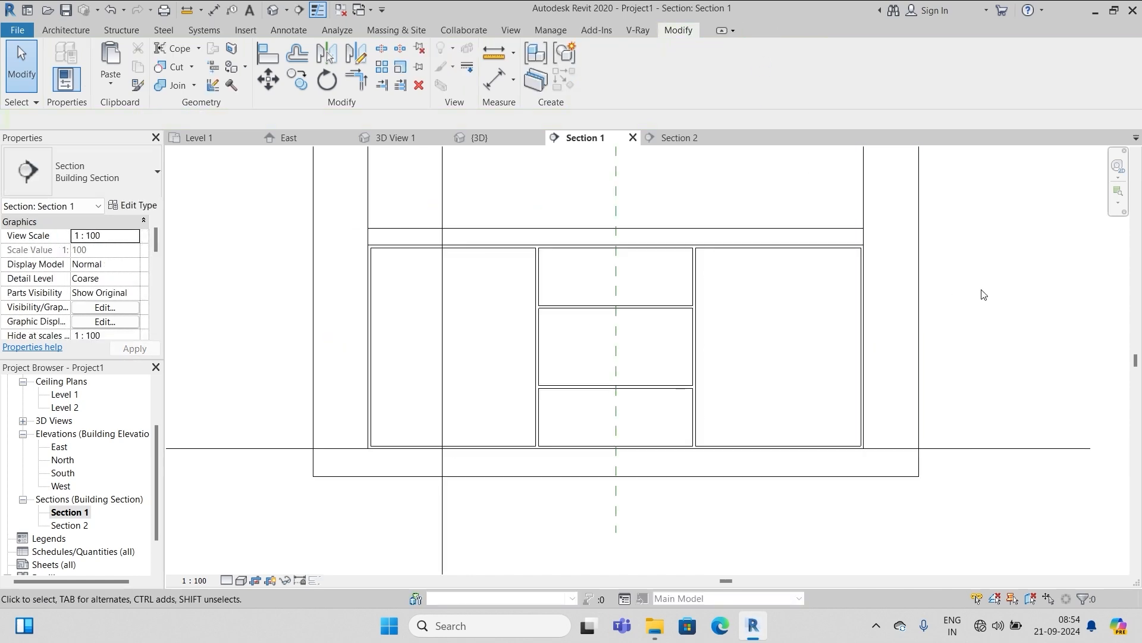
{"action": "double_click", "coordinate": [83, 525]}
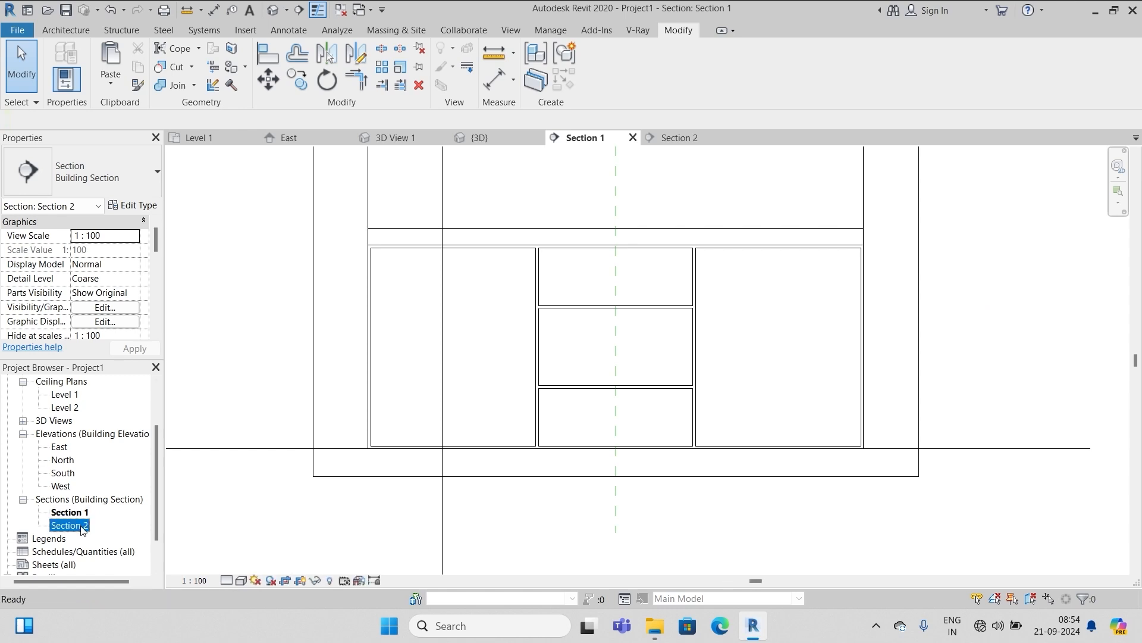
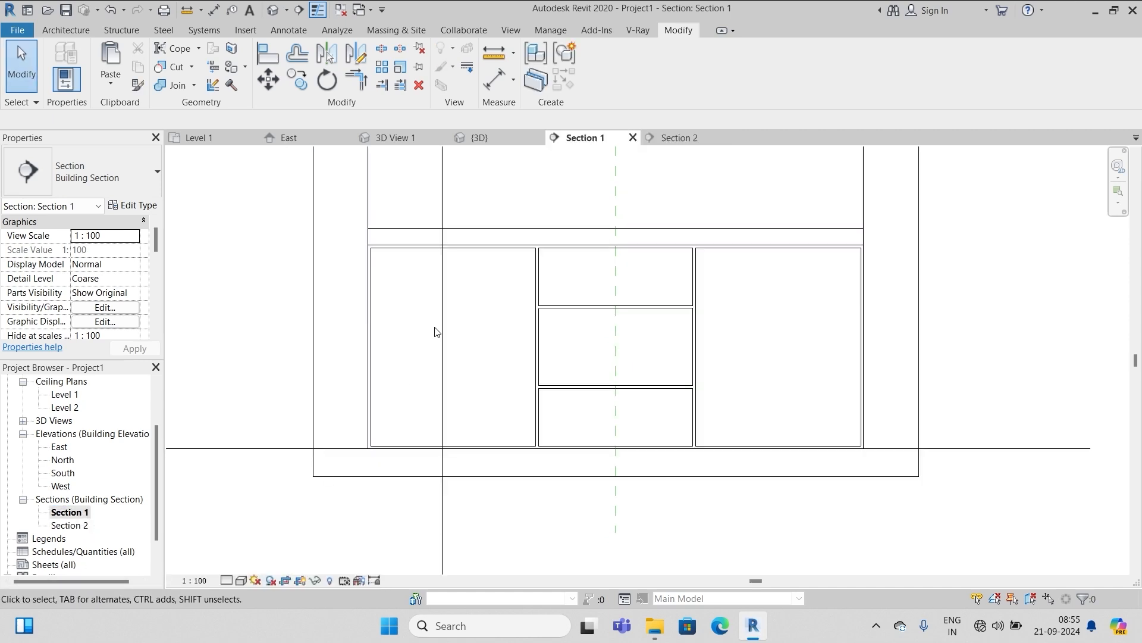
Edit the vanity cabinet in place, change its extrusion end from 20.0 to -20.0, then open Section 2
{"action": "left_click", "coordinate": [529, 300]}
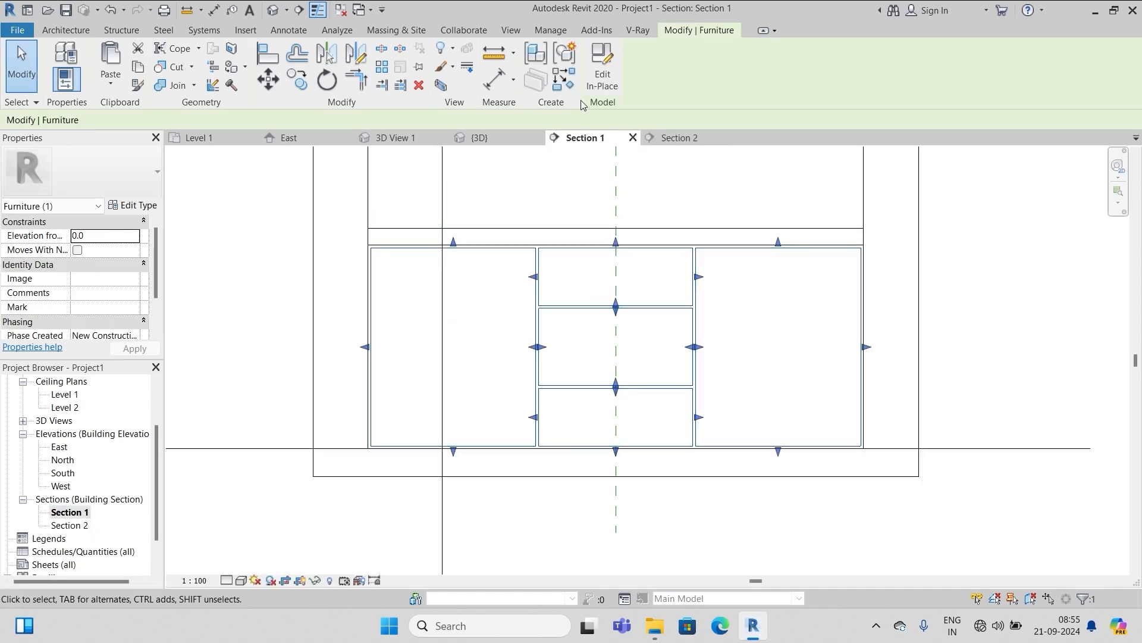
{"action": "left_click", "coordinate": [597, 70]}
{"action": "left_click", "coordinate": [584, 314]}
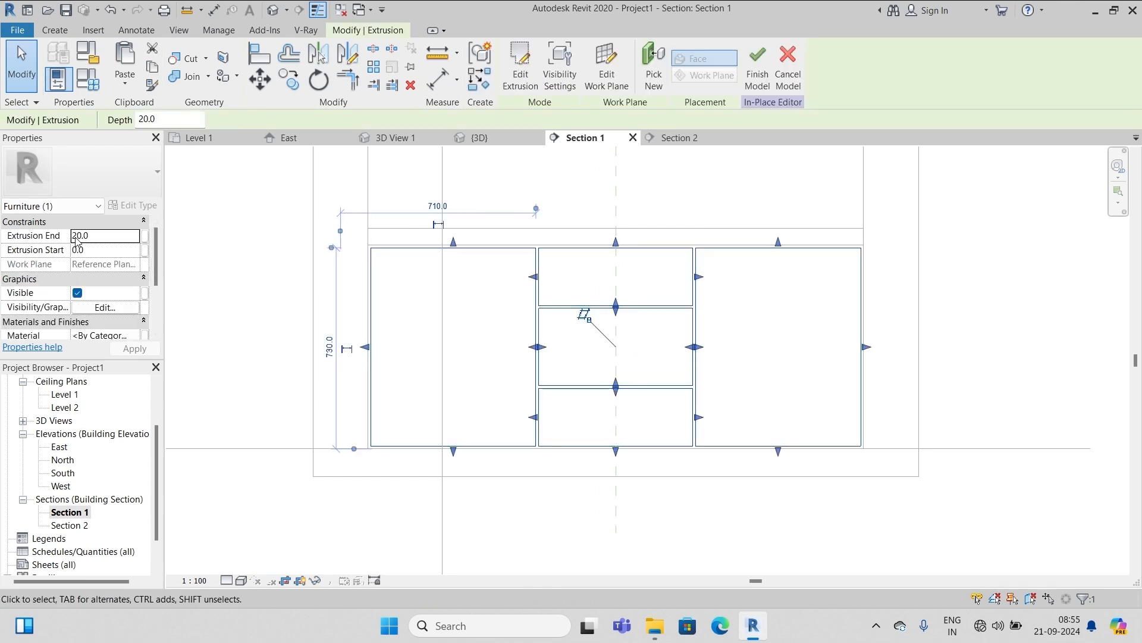
{"action": "left_click", "coordinate": [74, 235]}
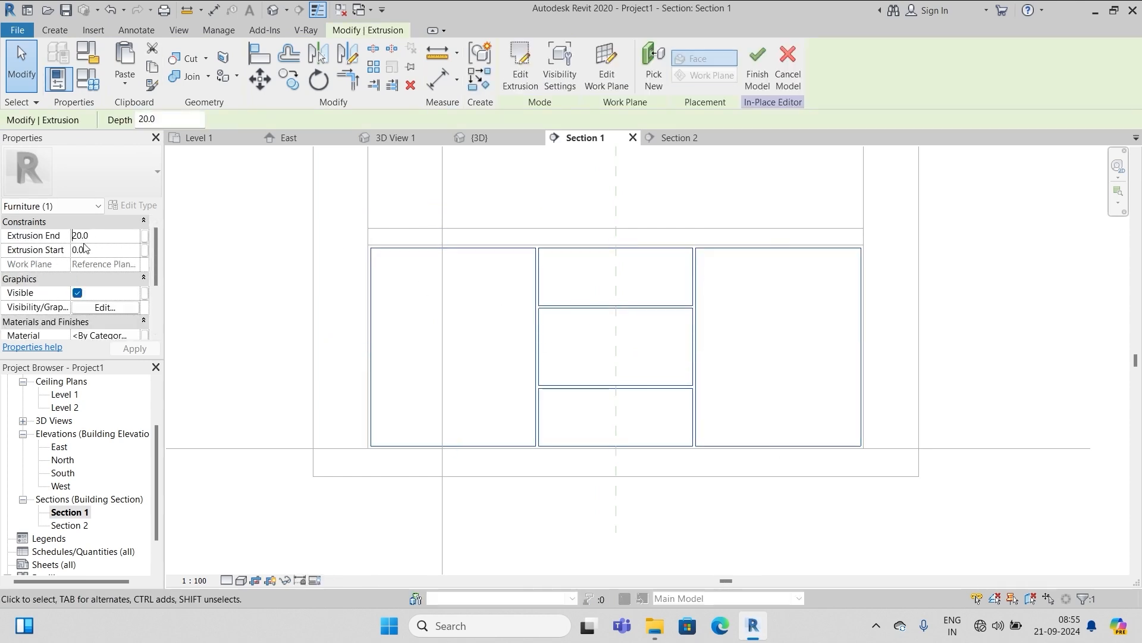
{"action": "type", "text": "-"}
{"action": "left_click", "coordinate": [133, 349]}
{"action": "left_click", "coordinate": [1002, 325]}
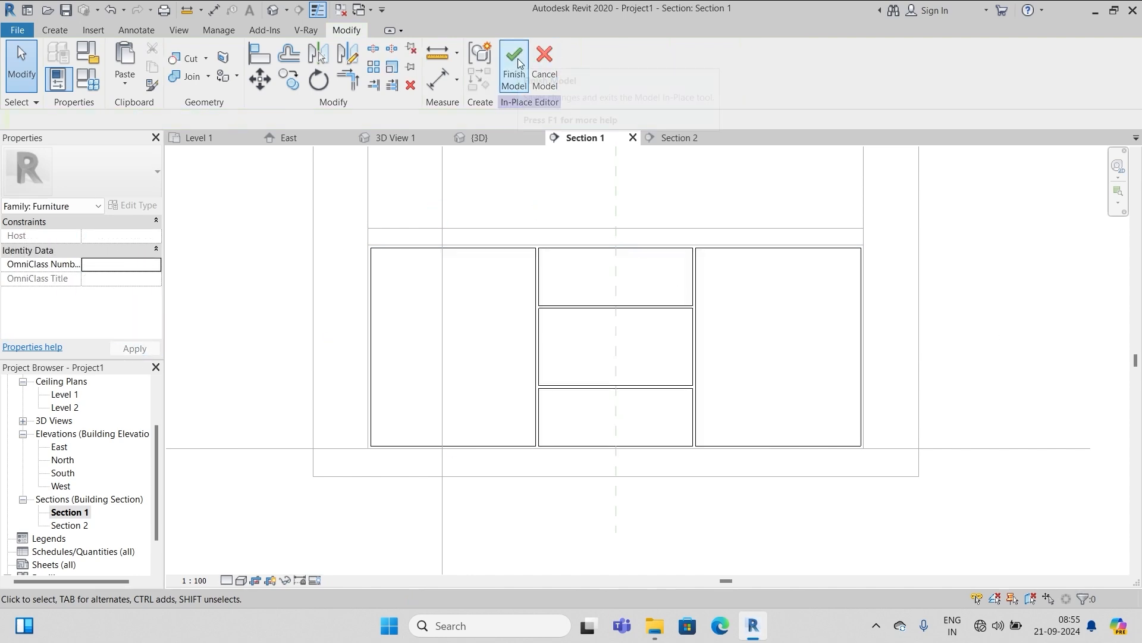
{"action": "double_click", "coordinate": [70, 525]}
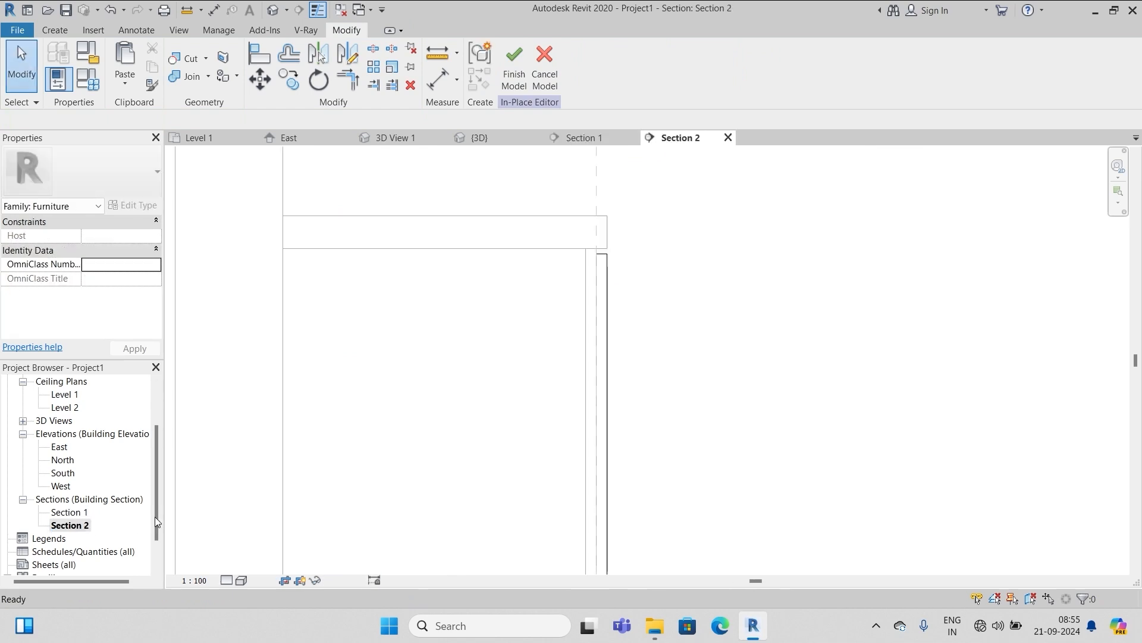
Finish the in-place cabinet model and show the whole cabinet with its drawers in Section 1
{"action": "left_click", "coordinate": [513, 57]}
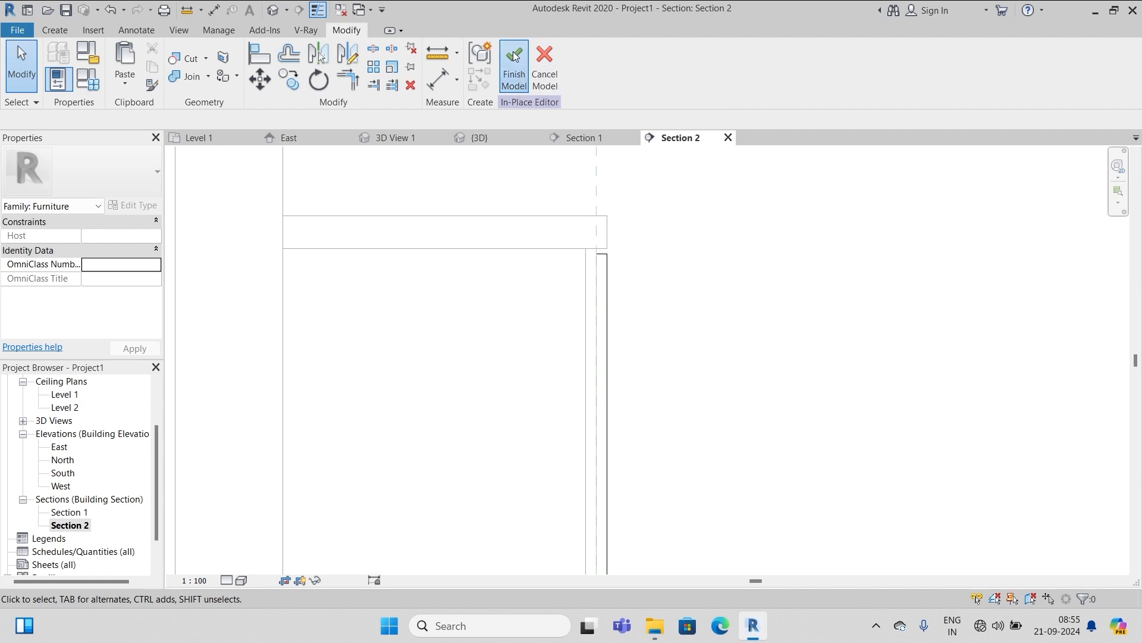
{"action": "scroll", "coordinate": [592, 282], "scroll_direction": "down", "scroll_amount": 3}
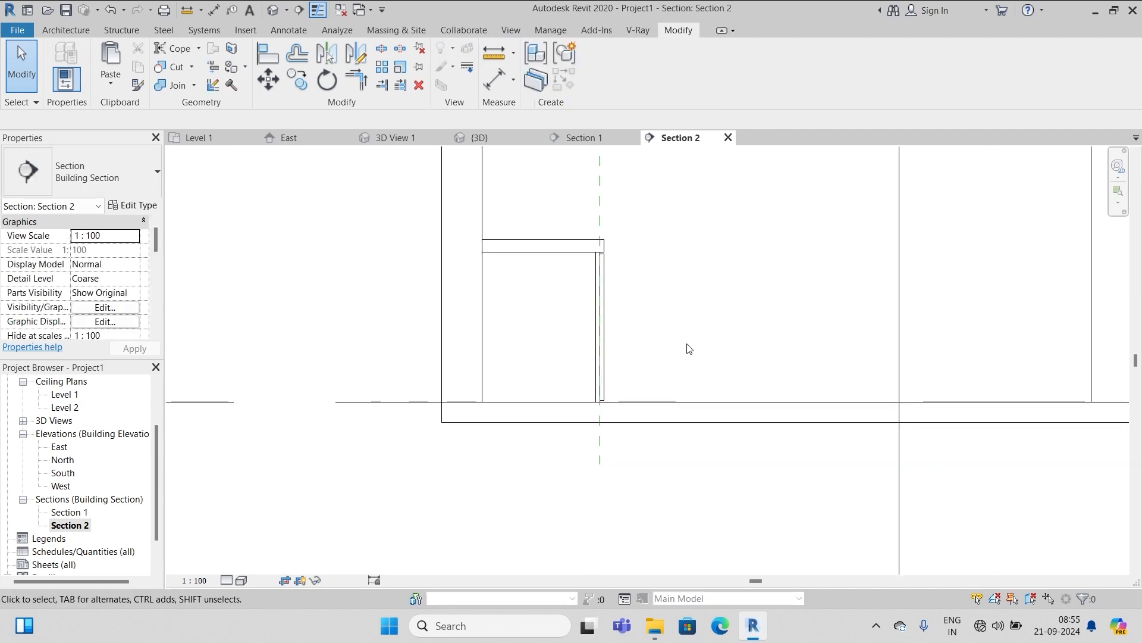
{"action": "double_click", "coordinate": [69, 511]}
{"action": "scroll", "coordinate": [637, 416], "scroll_direction": "up", "scroll_amount": 3}
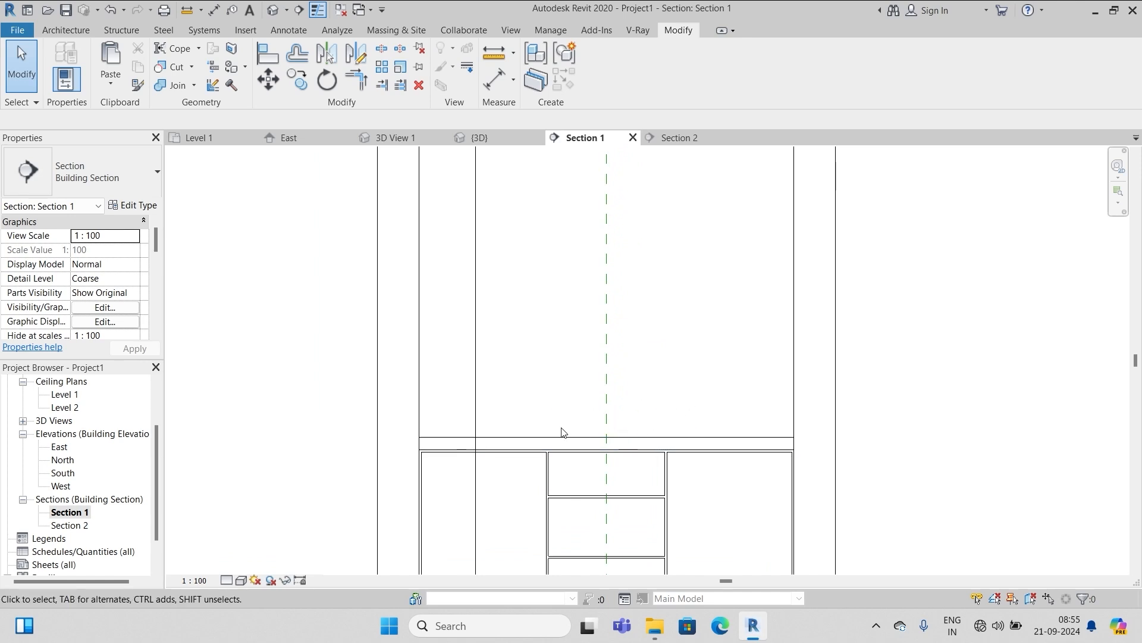
{"action": "scroll", "coordinate": [650, 439], "scroll_direction": "down", "scroll_amount": 3}
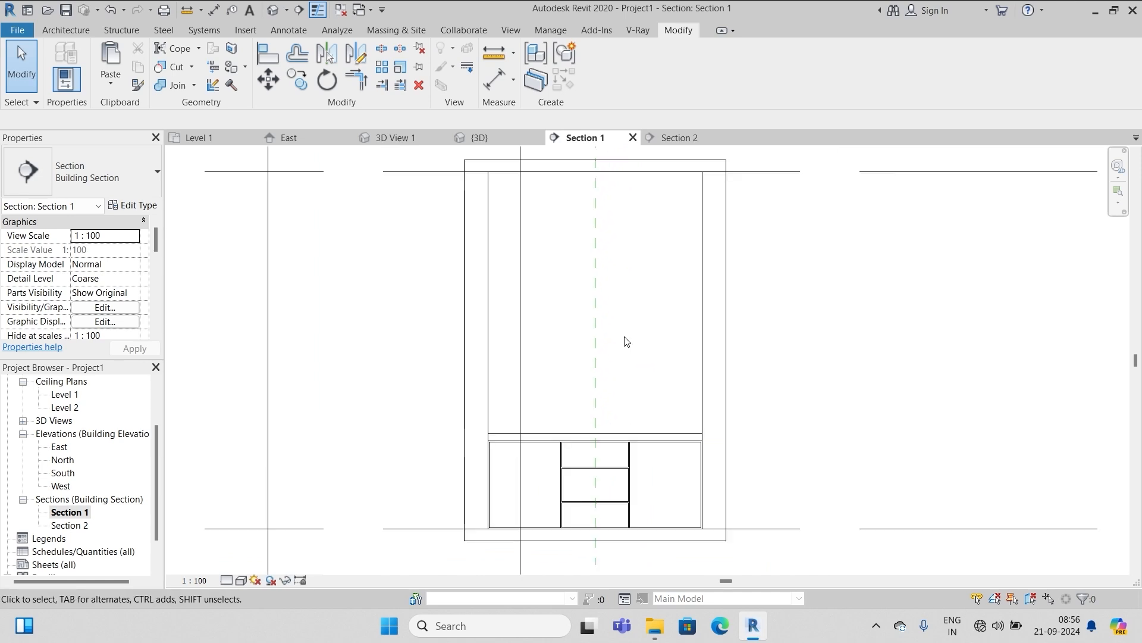
{"action": "left_click", "coordinate": [52, 33]}
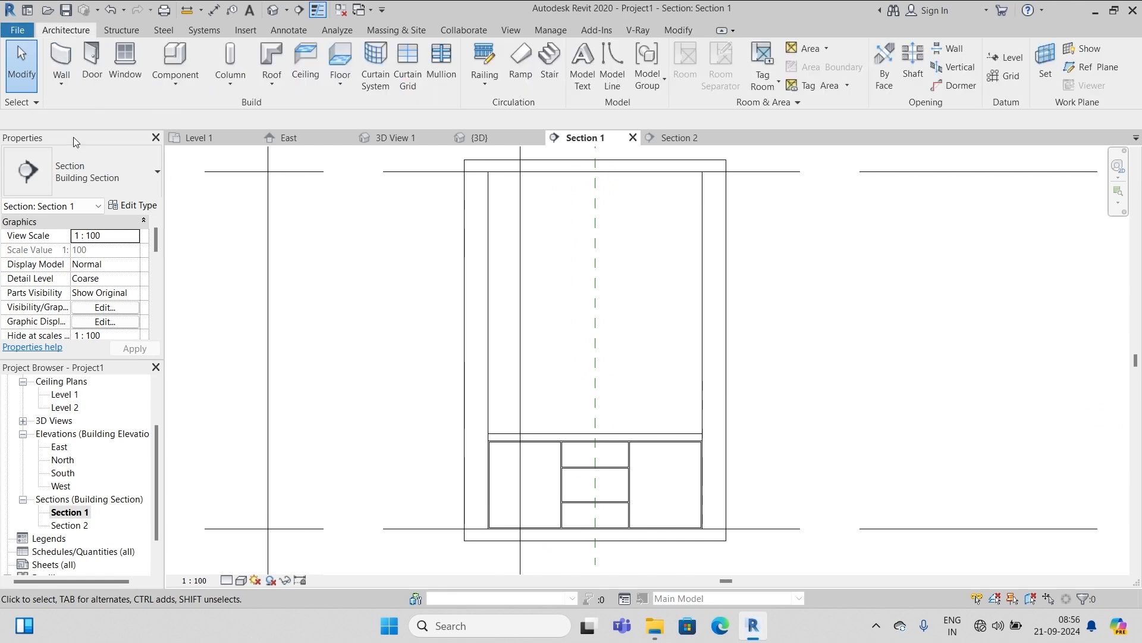
Create an in-place Plumbing Fixtures model named Plumbing Fixtures 1
{"action": "left_click", "coordinate": [174, 85]}
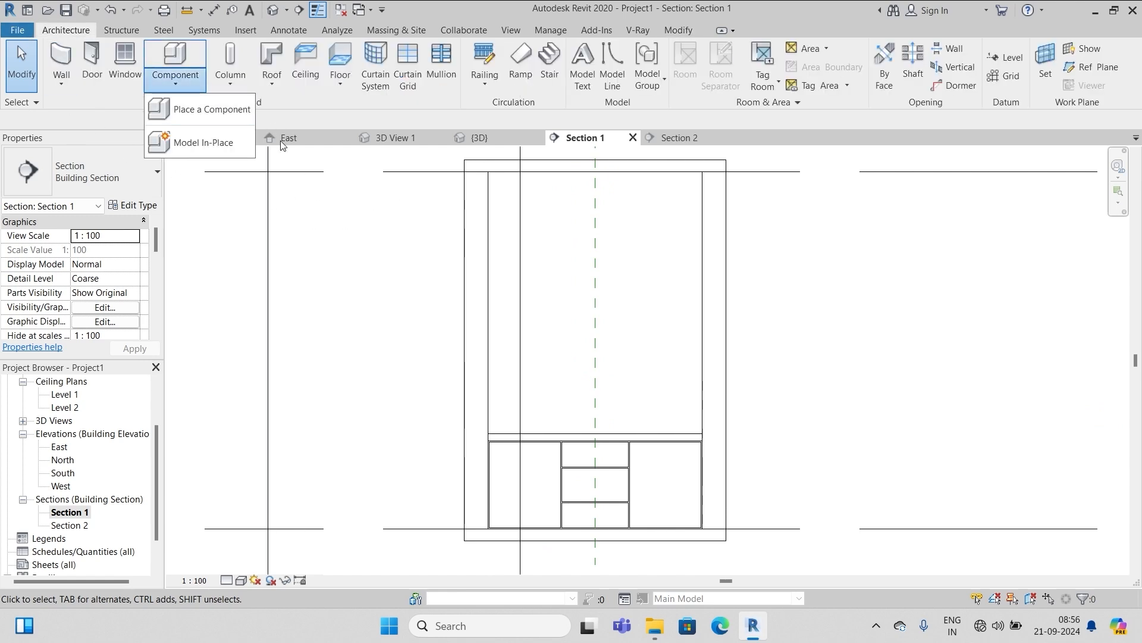
{"action": "left_click", "coordinate": [197, 141]}
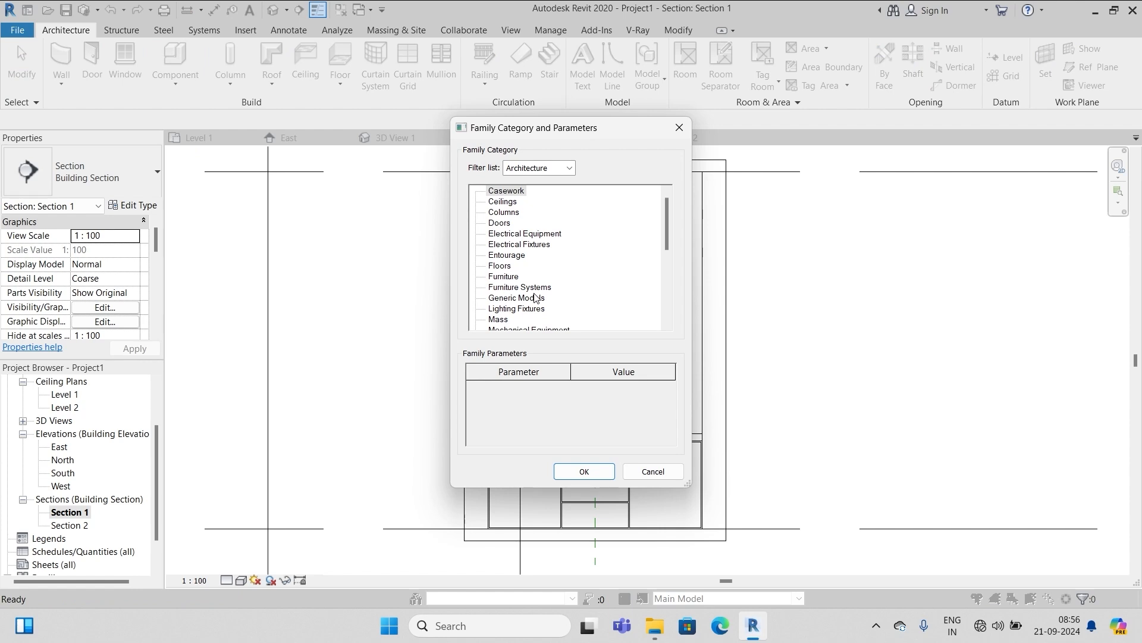
{"action": "scroll", "coordinate": [563, 307], "scroll_direction": "down", "scroll_amount": 3}
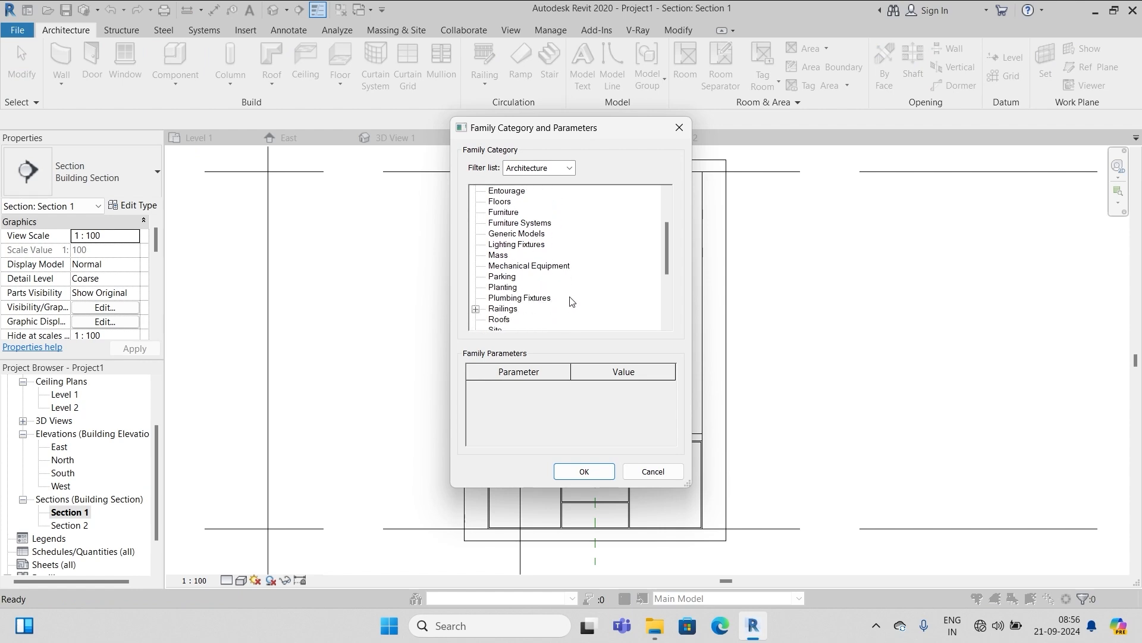
{"action": "left_click", "coordinate": [531, 291]}
{"action": "left_click", "coordinate": [583, 472]}
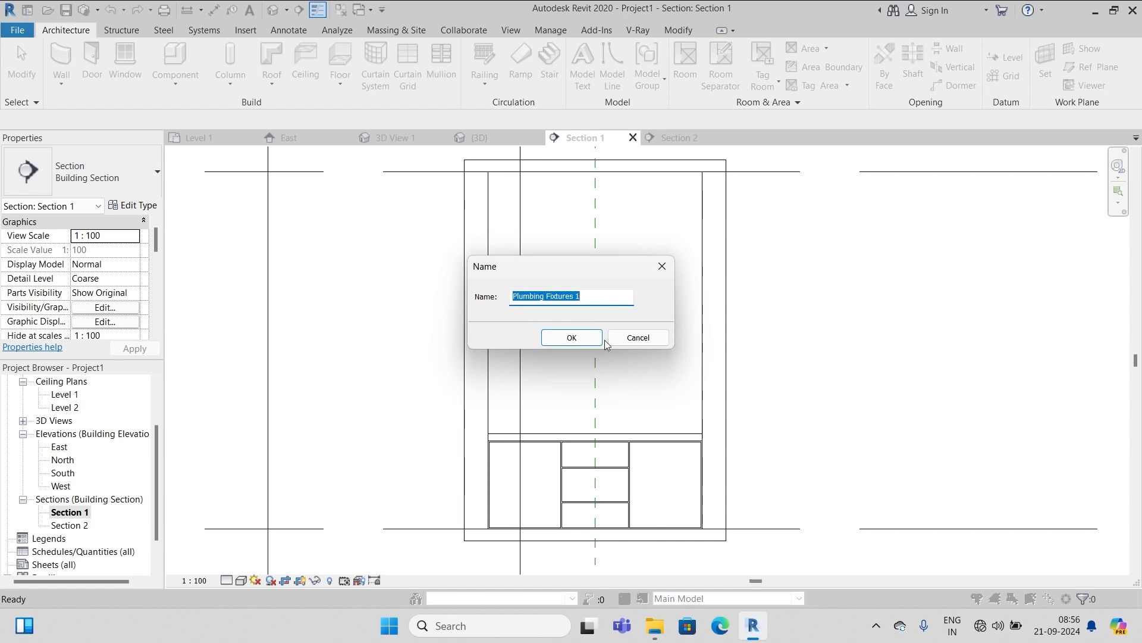
{"action": "left_click", "coordinate": [571, 339]}
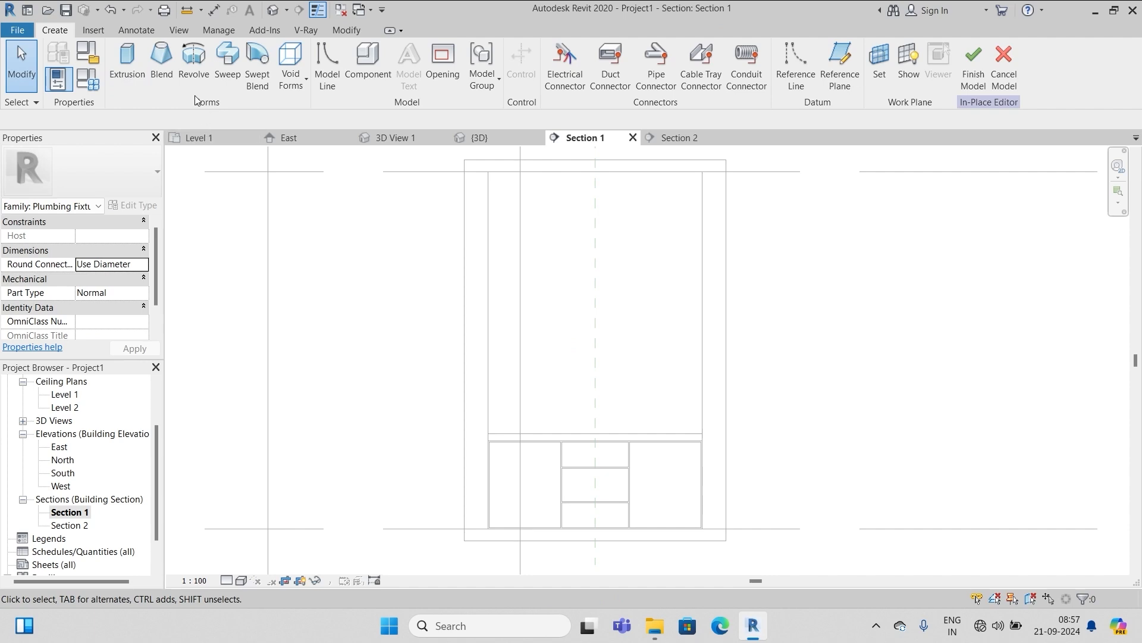
Start a revolve on the xx midline reference plane, sketching in Section 2
{"action": "left_click", "coordinate": [193, 66]}
{"action": "left_click", "coordinate": [457, 310]}
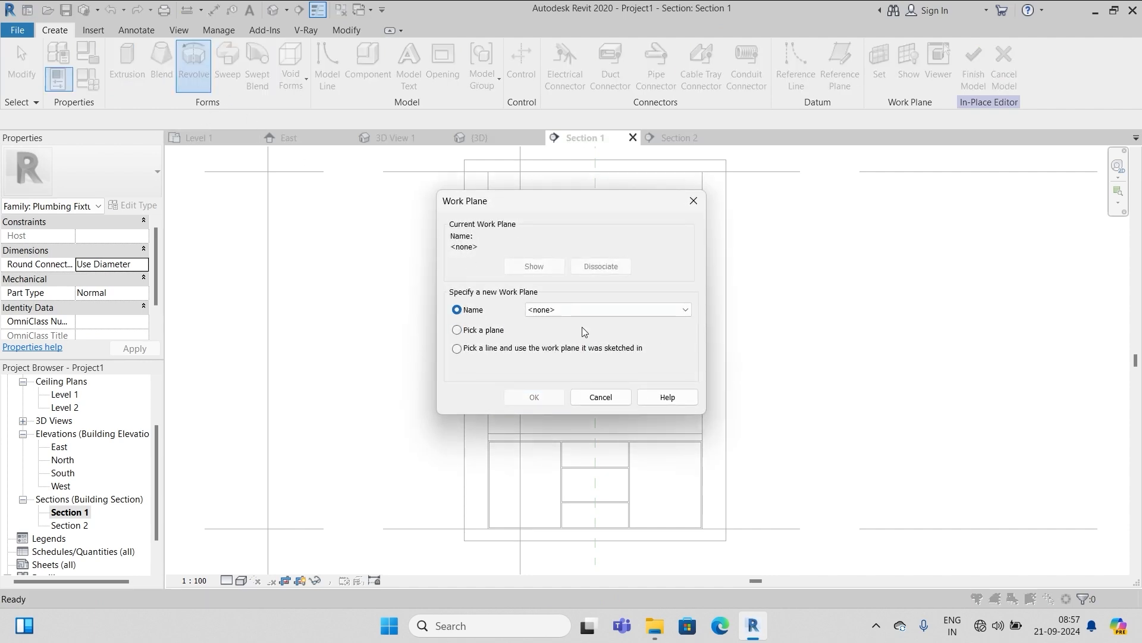
{"action": "left_click", "coordinate": [676, 310]}
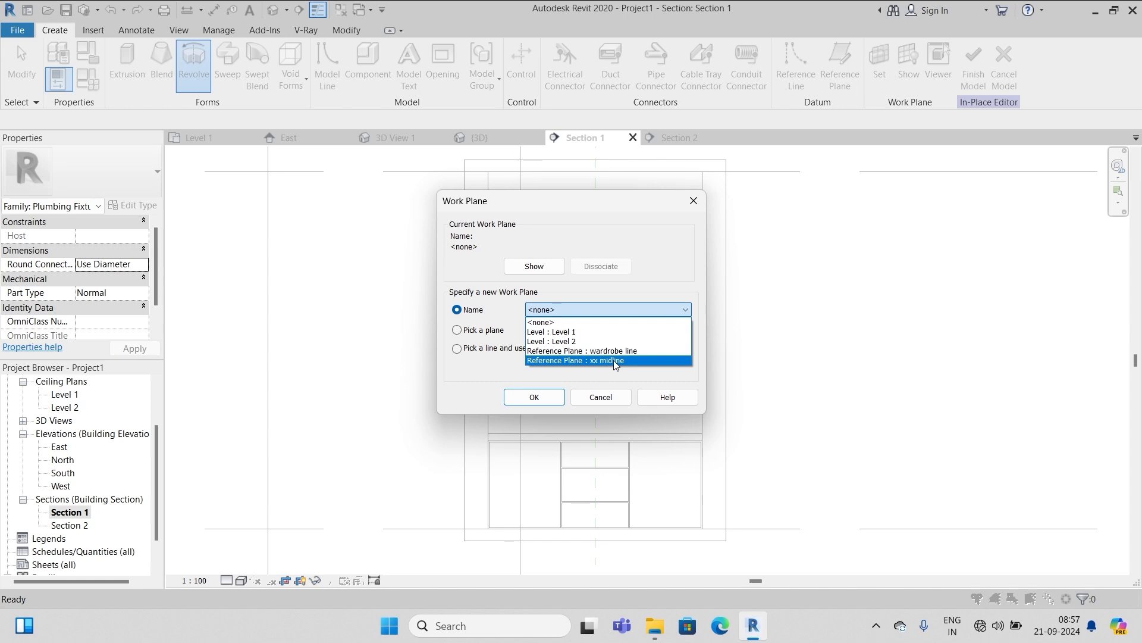
{"action": "left_click", "coordinate": [611, 361]}
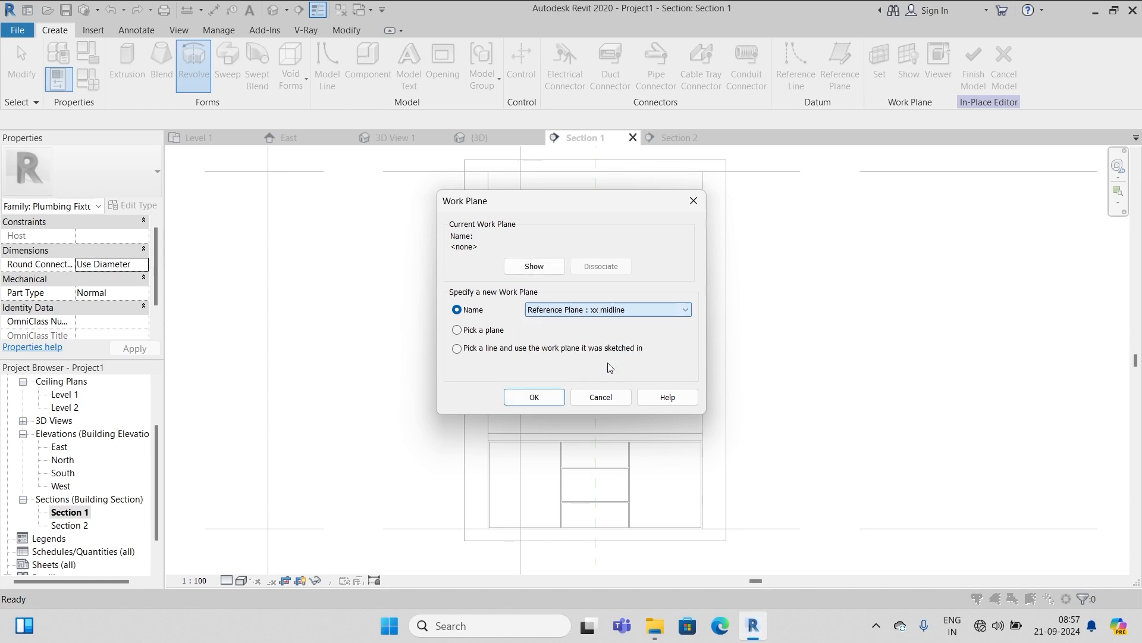
{"action": "left_click", "coordinate": [537, 397]}
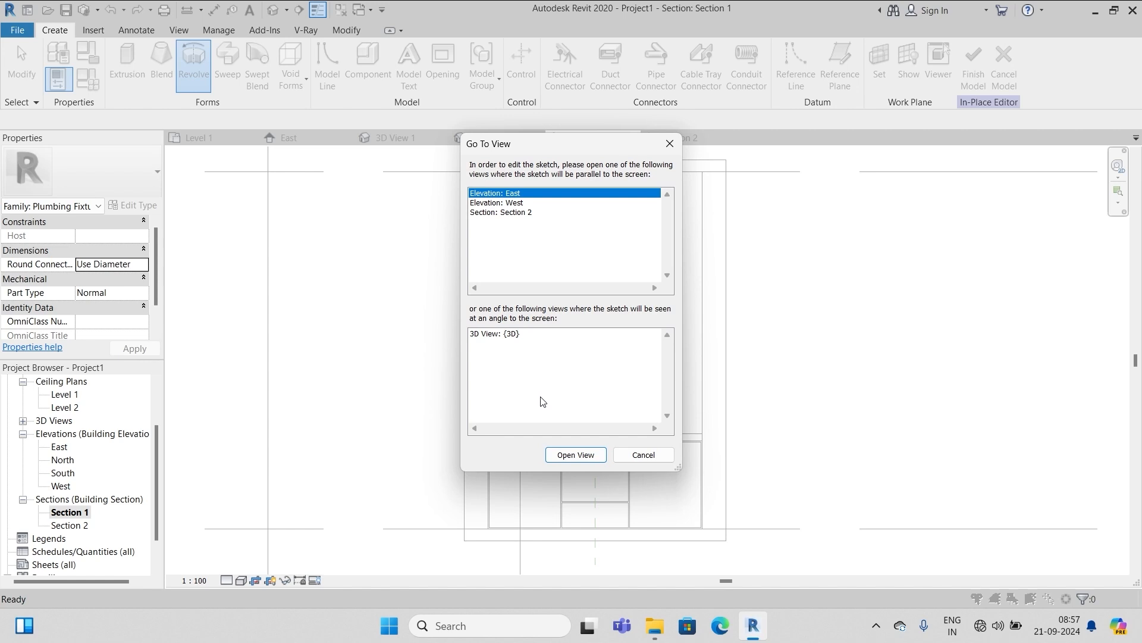
{"action": "left_click", "coordinate": [519, 216]}
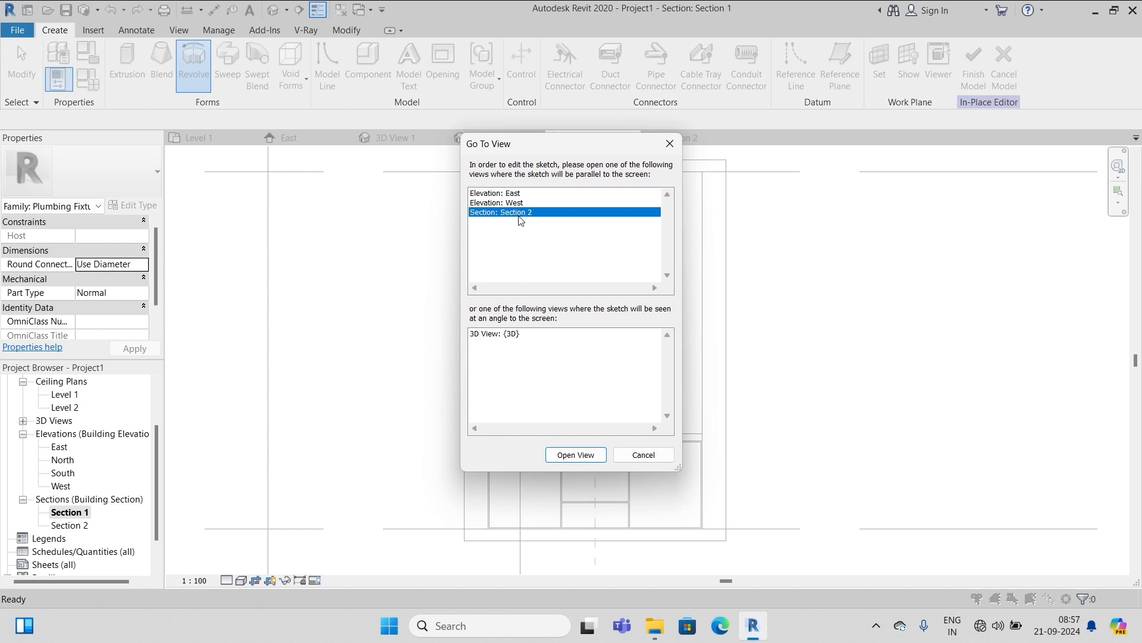
Round the profile's bottom-left corner with a 25.0 radius fillet arc
{"action": "left_click", "coordinate": [578, 454]}
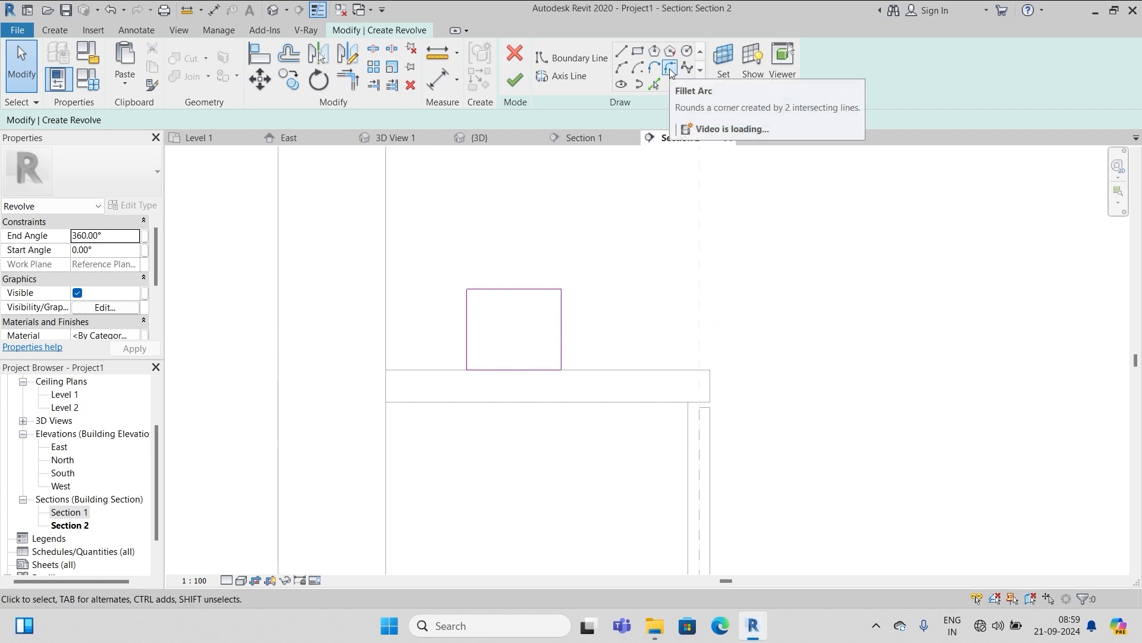
{"action": "left_click", "coordinate": [670, 68]}
{"action": "left_click", "coordinate": [55, 121]}
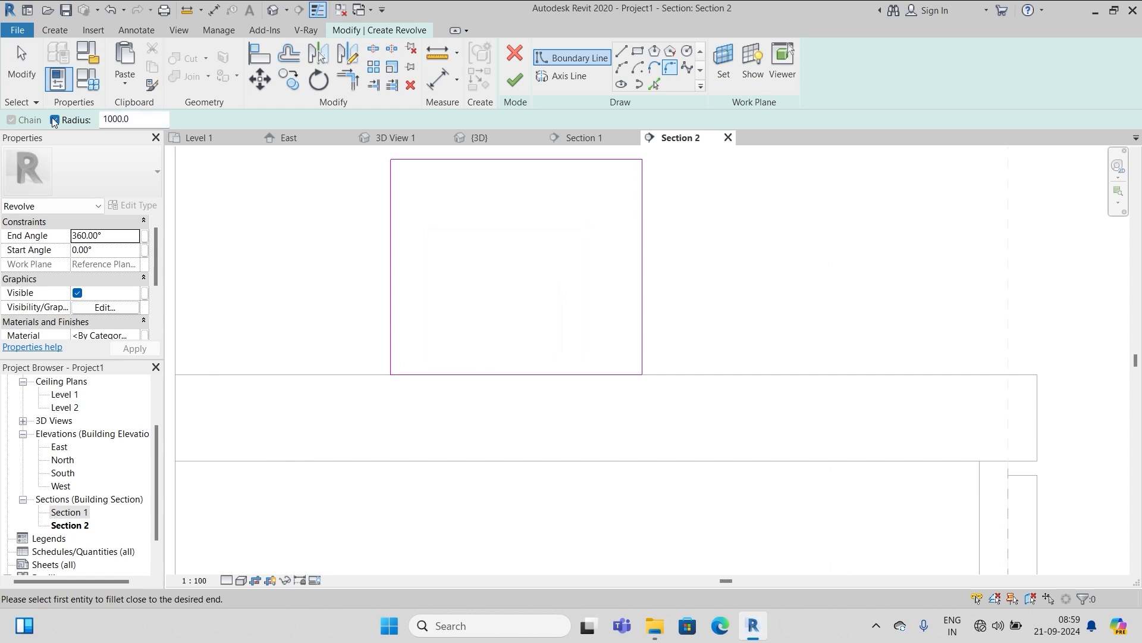
{"action": "double_click", "coordinate": [119, 119]}
{"action": "type", "text": "25.0"}
{"action": "left_click", "coordinate": [391, 315]}
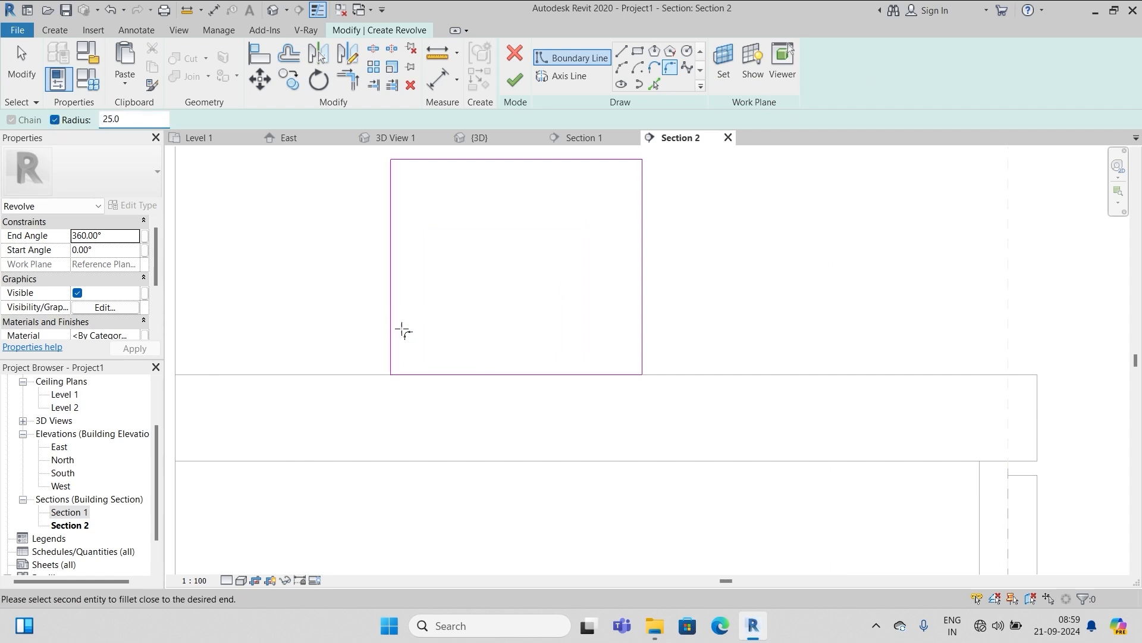
{"action": "left_click", "coordinate": [451, 374]}
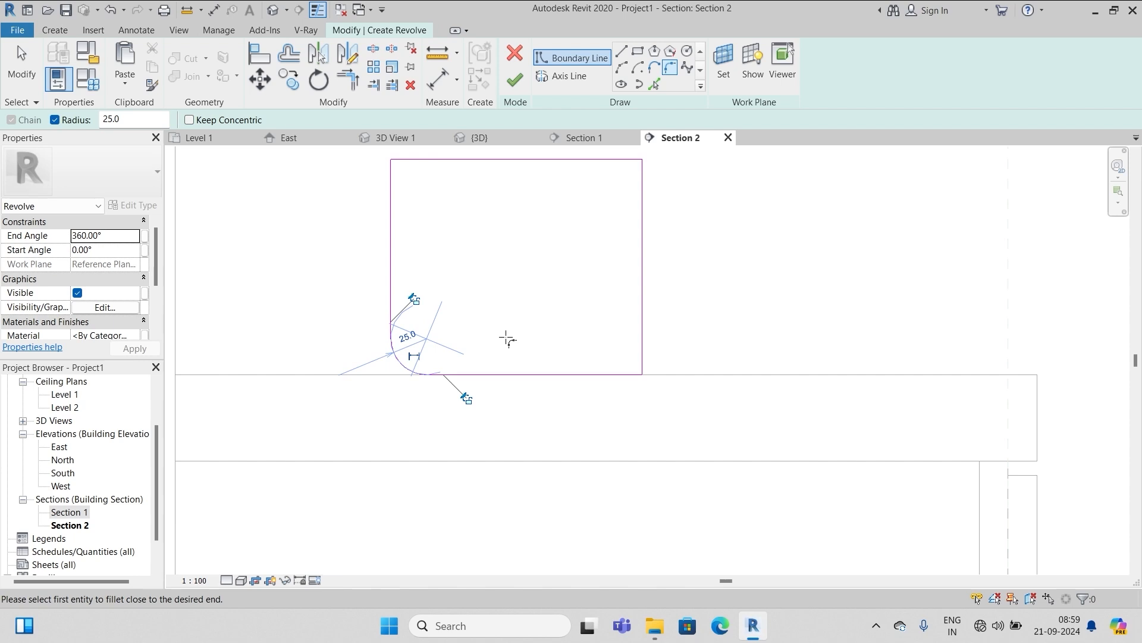
{"action": "key", "text": "Escape"}
{"action": "key", "text": "Escape"}
{"action": "left_click", "coordinate": [400, 367]}
{"action": "scroll", "coordinate": [400, 367], "scroll_direction": "up", "scroll_amount": 5}
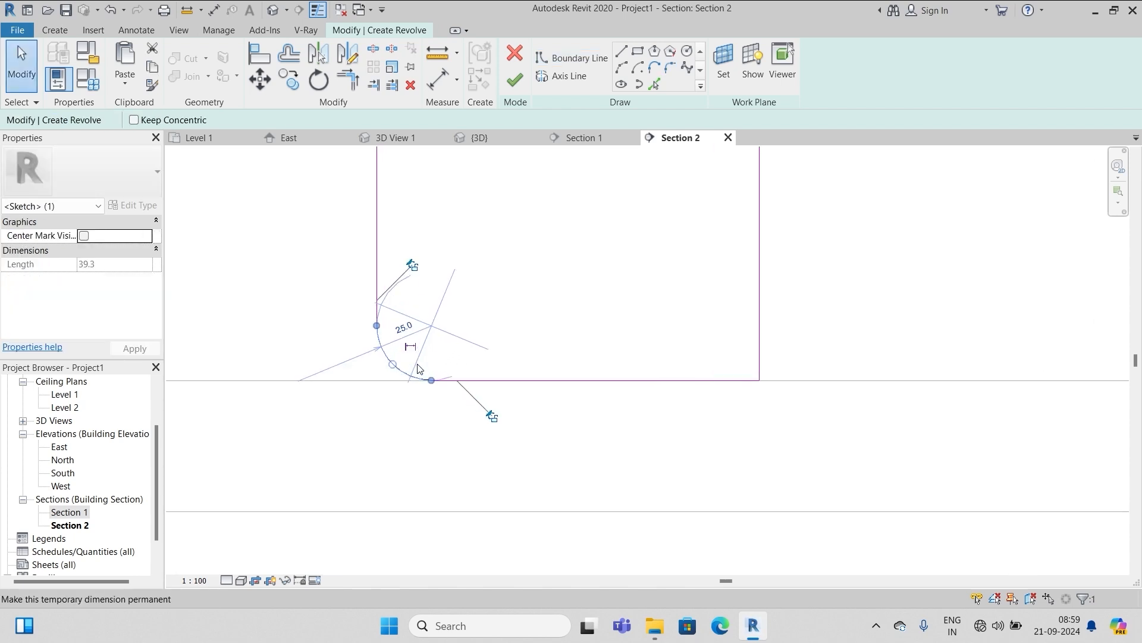
{"action": "key", "text": "Escape"}
{"action": "scroll", "coordinate": [452, 348], "scroll_direction": "down", "scroll_amount": 5}
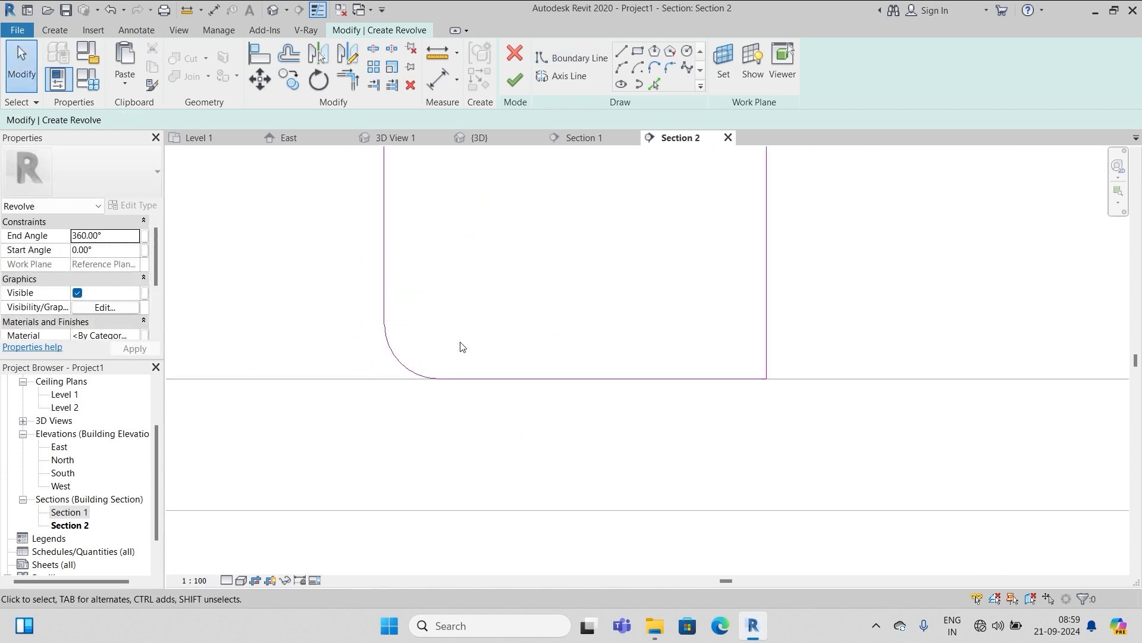
Offset the left line, fillet arc and bottom line 5.0 inward
{"action": "left_click", "coordinate": [289, 54]}
{"action": "left_click_drag", "start_coordinate": [305, 119], "coordinate": [280, 119]}
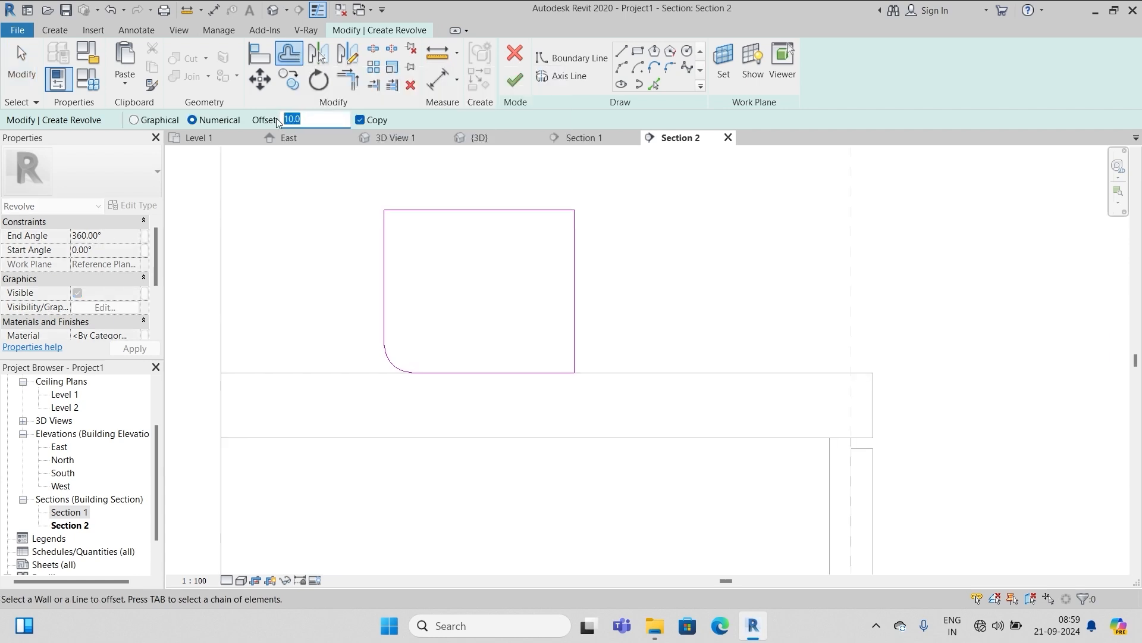
{"action": "type", "text": "5.0"}
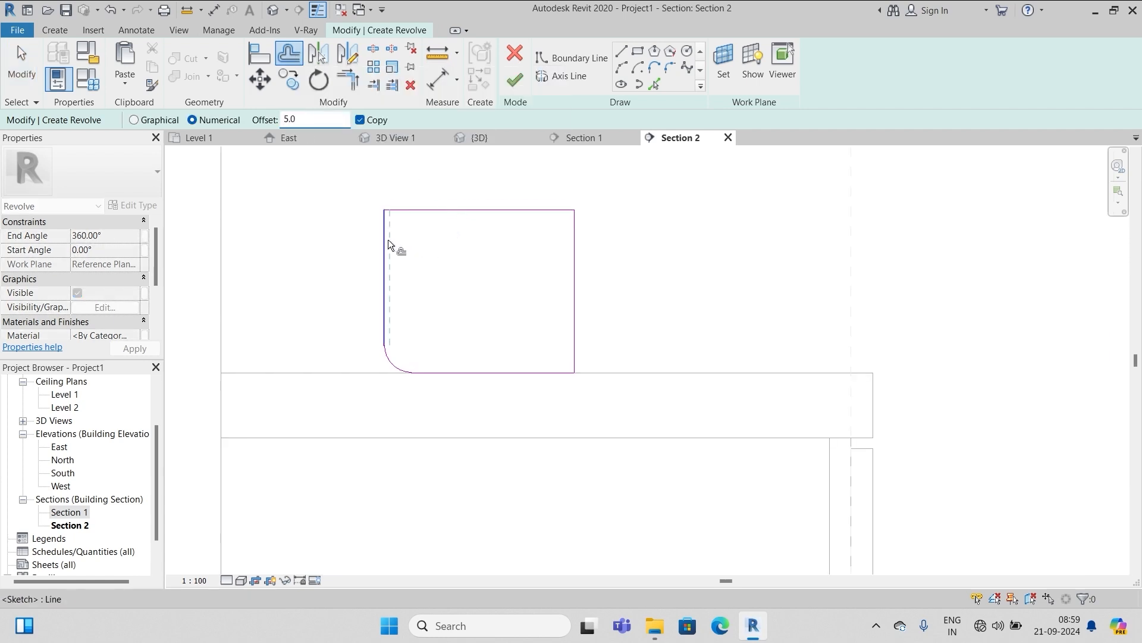
{"action": "left_click", "coordinate": [388, 239]}
{"action": "left_click", "coordinate": [388, 361]}
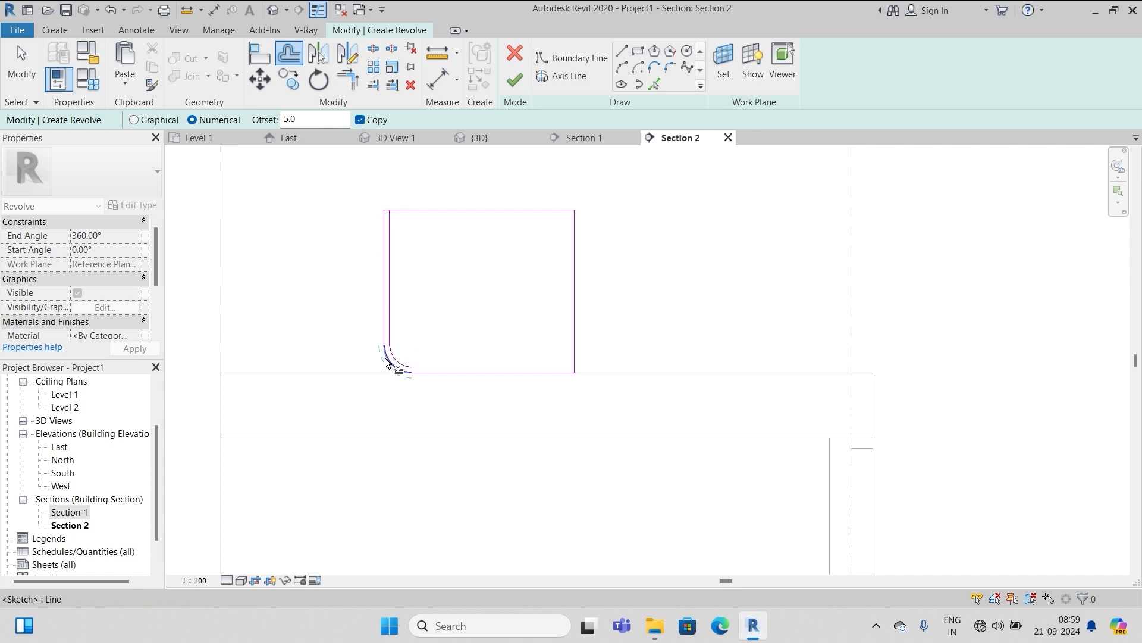
{"action": "left_click", "coordinate": [427, 371]}
{"action": "key", "text": "Escape"}
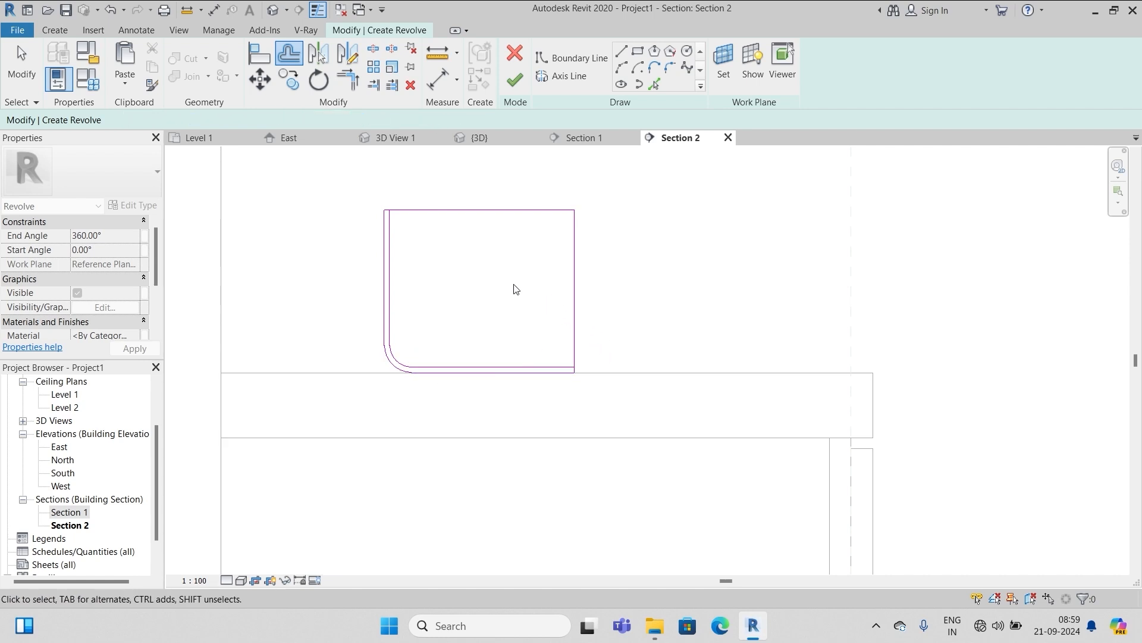
{"action": "scroll", "coordinate": [409, 225], "scroll_direction": "up", "scroll_amount": 3}
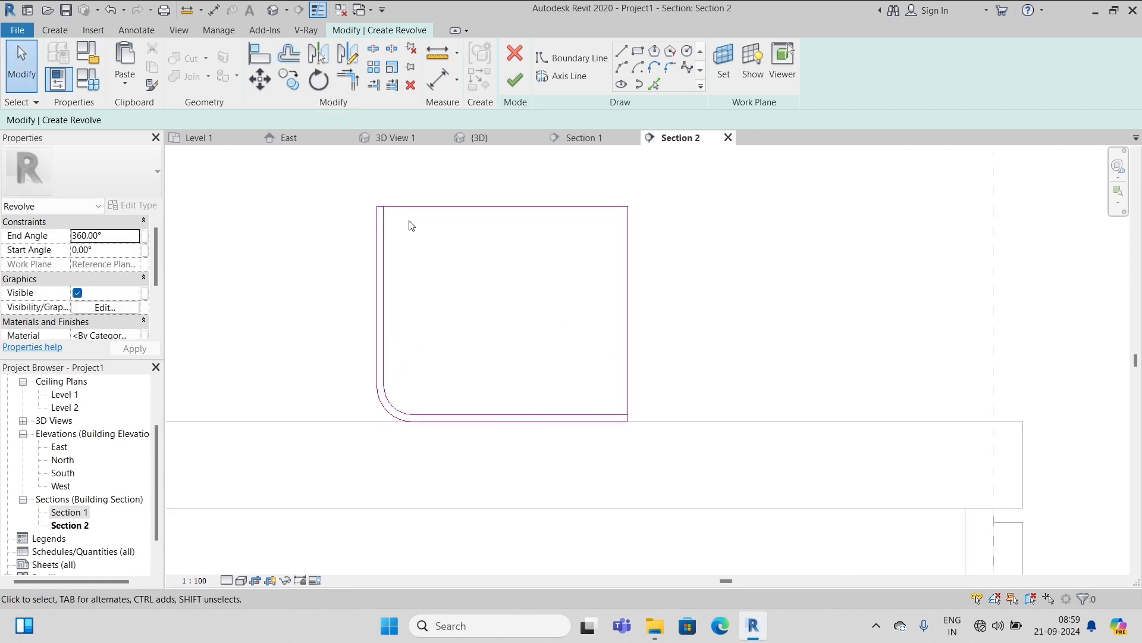
Trim the top and vertical lines to the inner vertical line, leaving an L-shaped outline
{"action": "left_click", "coordinate": [380, 86]}
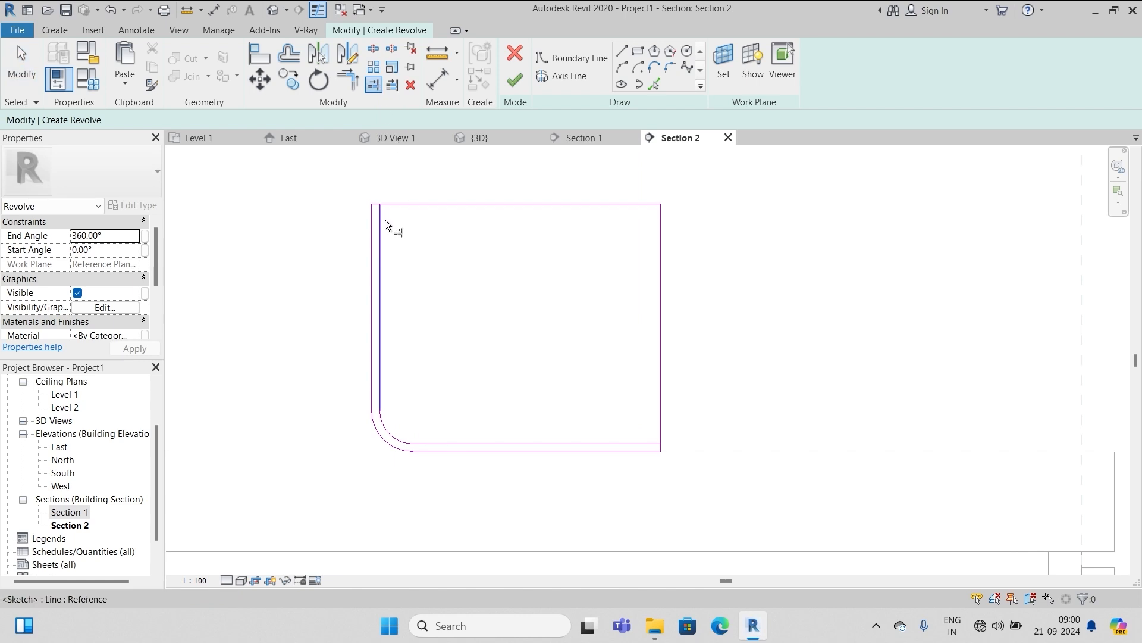
{"action": "left_click", "coordinate": [381, 219]}
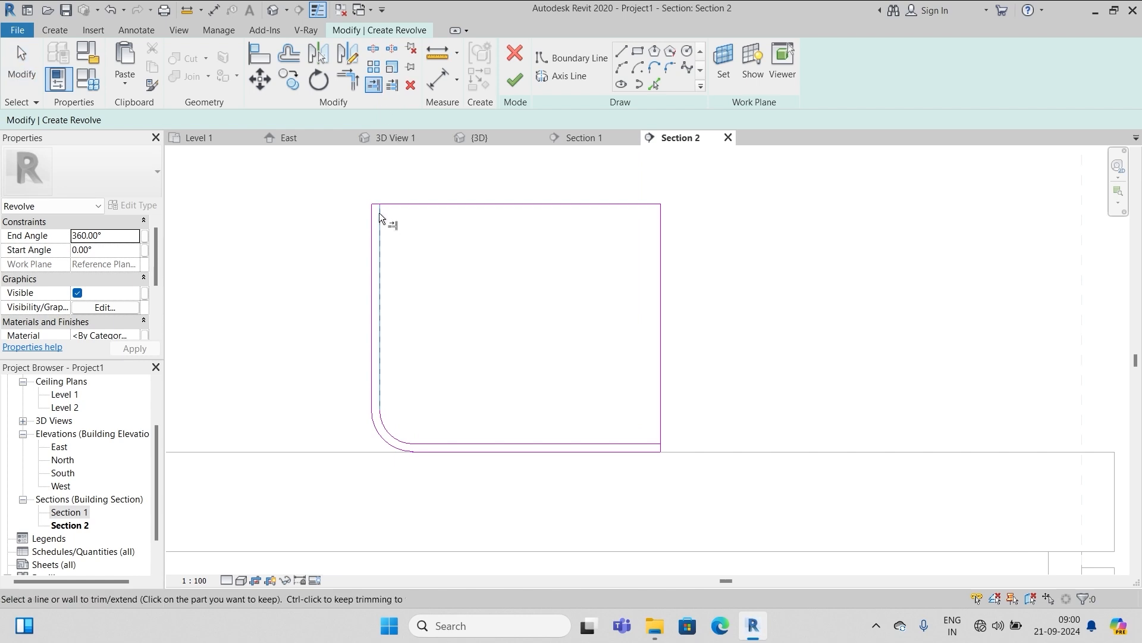
{"action": "scroll", "coordinate": [380, 213], "scroll_direction": "up", "scroll_amount": 3}
{"action": "left_click", "coordinate": [371, 193]}
{"action": "scroll", "coordinate": [353, 216], "scroll_direction": "down", "scroll_amount": 1}
{"action": "scroll", "coordinate": [431, 236], "scroll_direction": "down", "scroll_amount": 4}
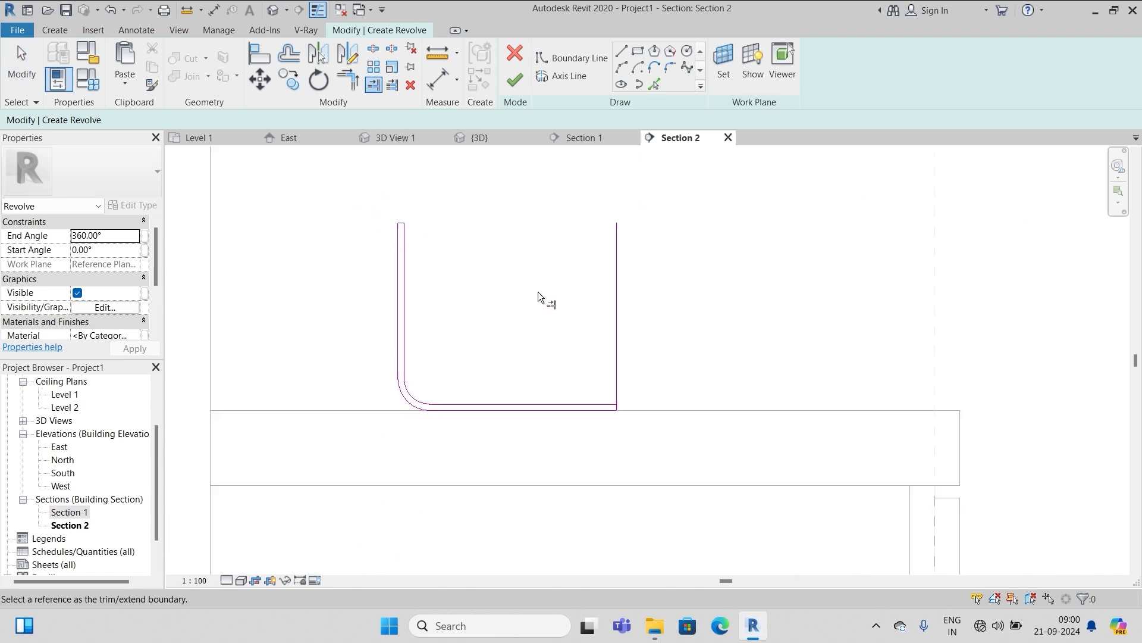
{"action": "scroll", "coordinate": [609, 402], "scroll_direction": "up", "scroll_amount": 3}
{"action": "scroll", "coordinate": [626, 415], "scroll_direction": "up", "scroll_amount": 2}
{"action": "left_click", "coordinate": [626, 415]}
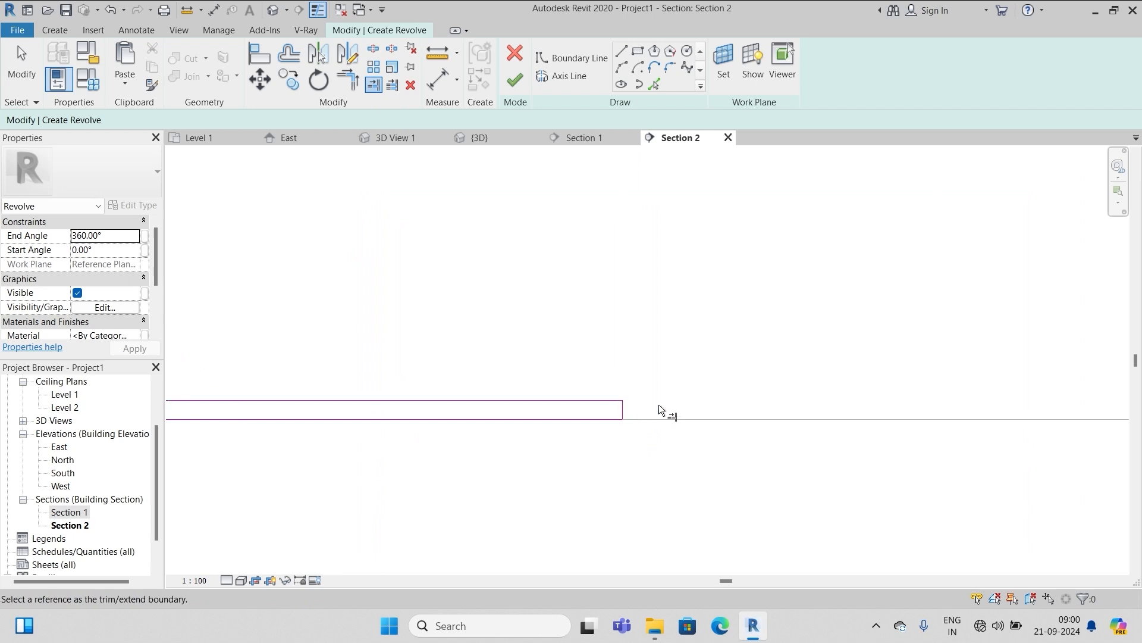
{"action": "scroll", "coordinate": [660, 407], "scroll_direction": "down", "scroll_amount": 2}
{"action": "key", "text": "Escape"}
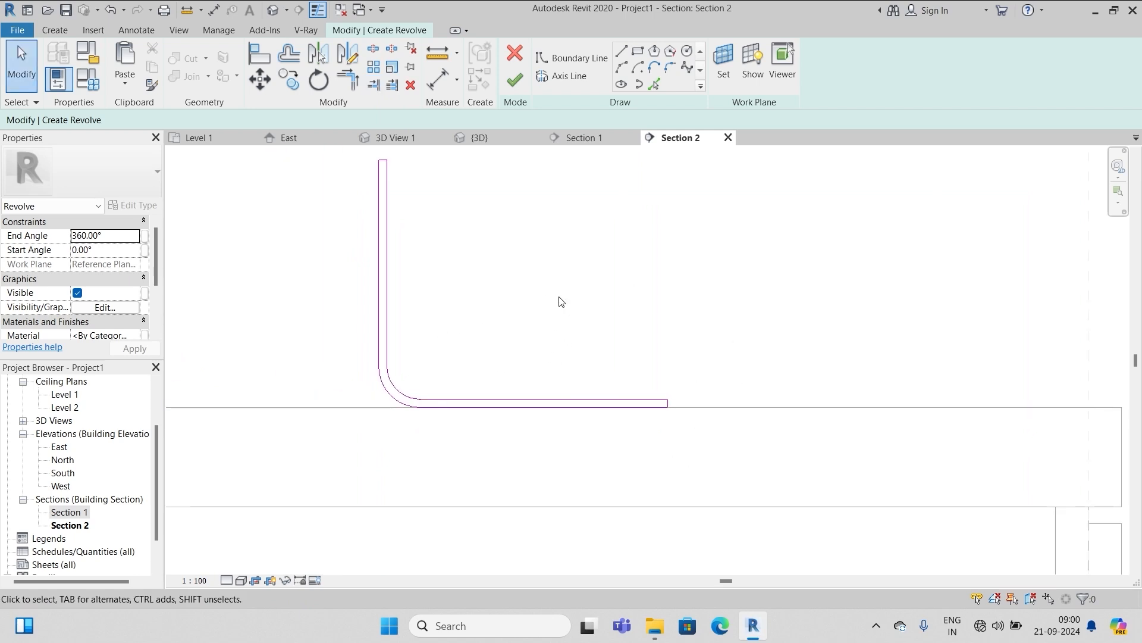
Draw a 150 vertical axis at the profile's bottom-right end, finish the revolved basin, and view it in 3D
{"action": "left_click", "coordinate": [558, 76]}
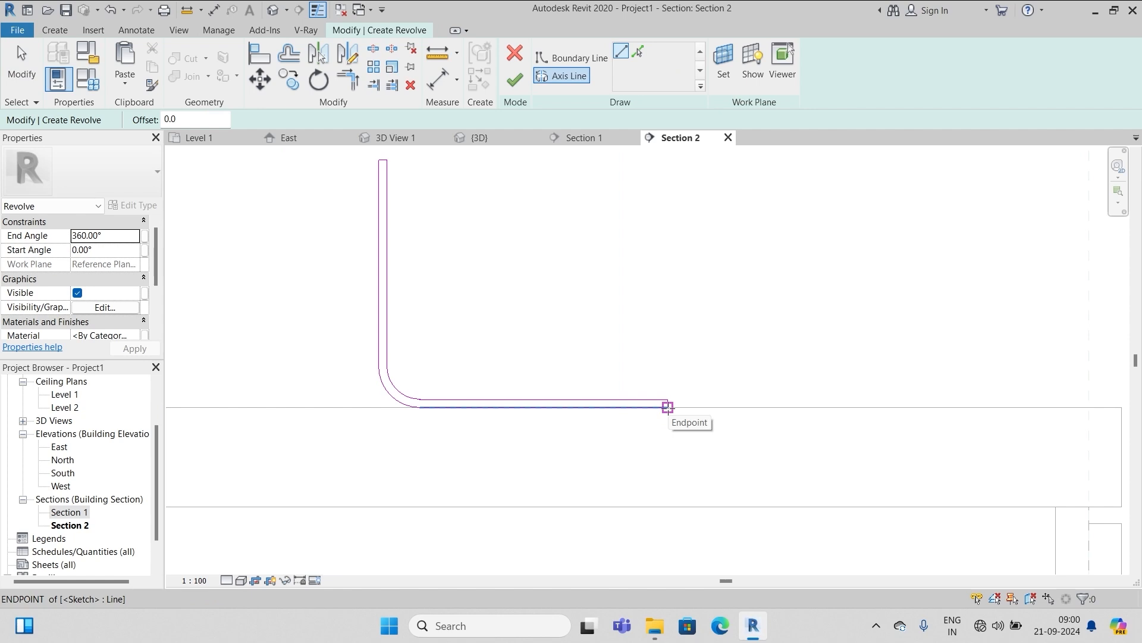
{"action": "left_click", "coordinate": [668, 407]}
{"action": "scroll", "coordinate": [668, 387], "scroll_direction": "down", "scroll_amount": 2}
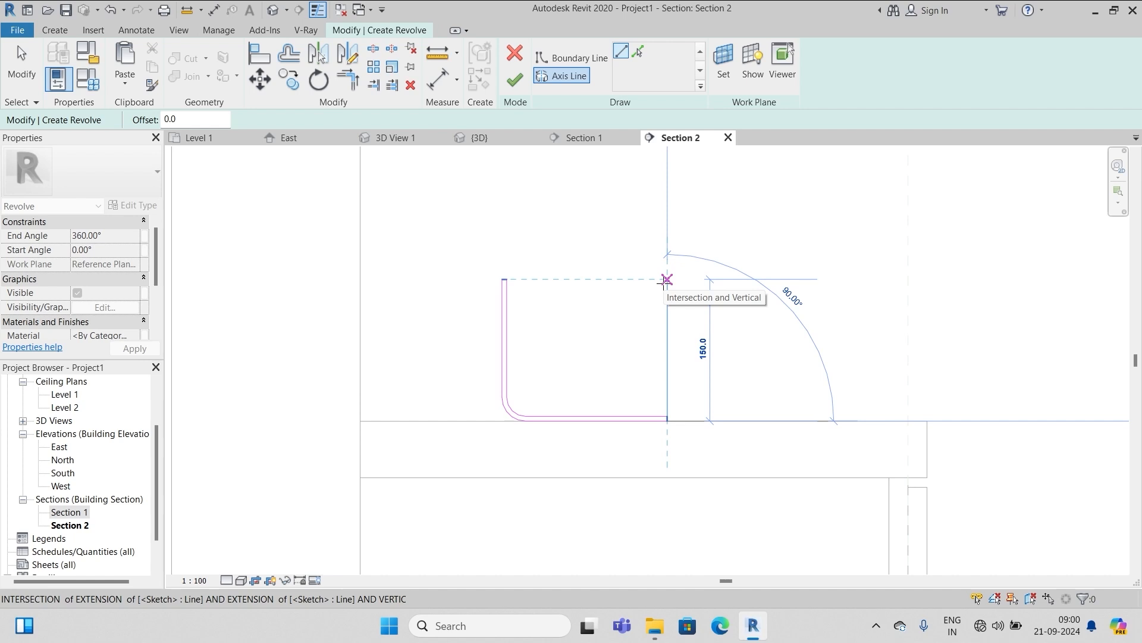
{"action": "left_click", "coordinate": [666, 279]}
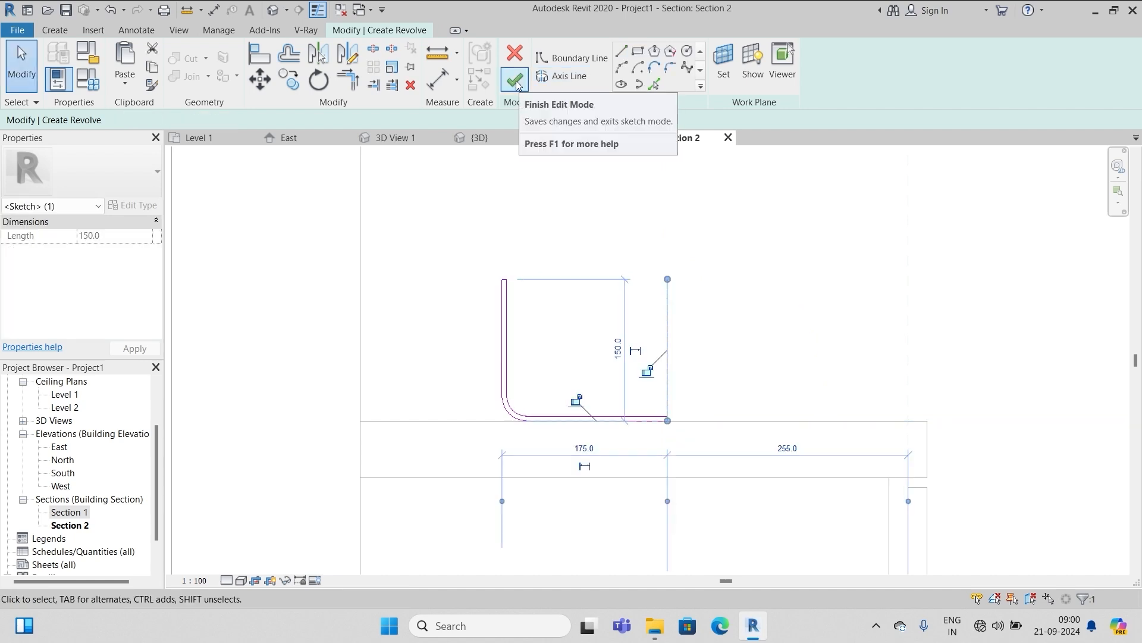
{"action": "left_click", "coordinate": [516, 81]}
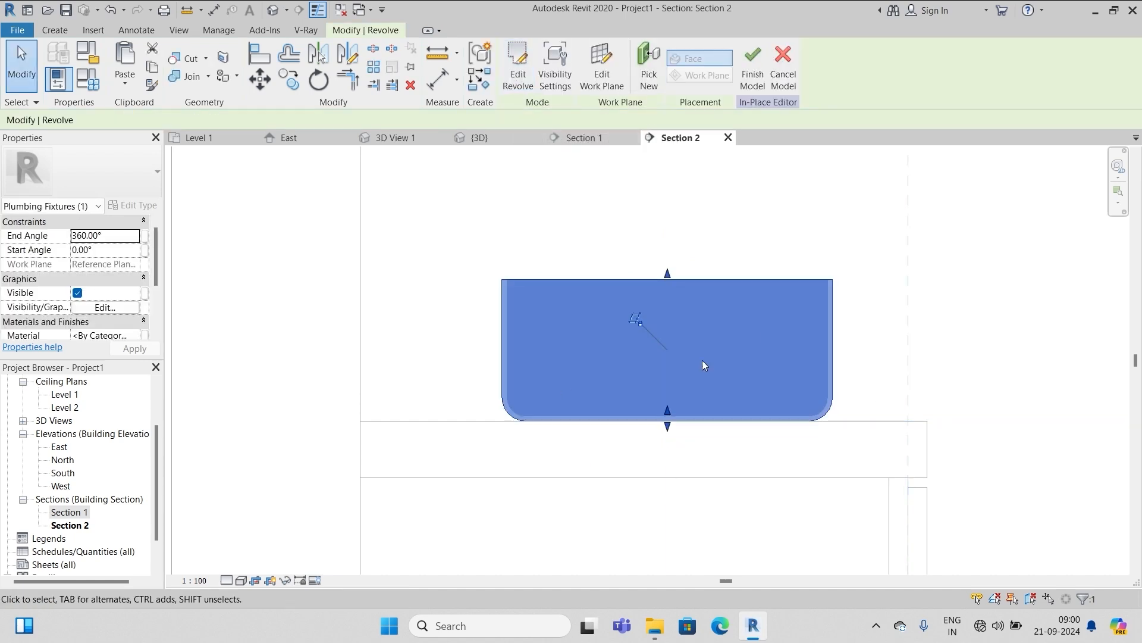
{"action": "left_click", "coordinate": [753, 67]}
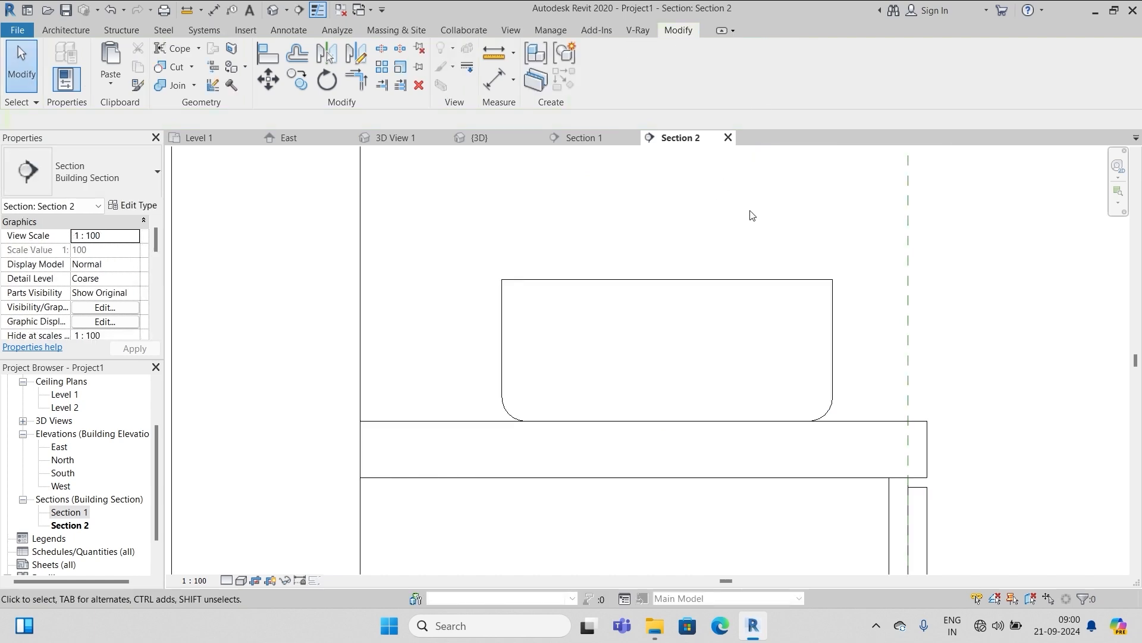
{"action": "left_click", "coordinate": [273, 12]}
Zoom out the 3D view, then open the Level 1 floor plan showing the basin as a circle
{"action": "scroll", "coordinate": [613, 289], "scroll_direction": "up", "scroll_amount": 5}
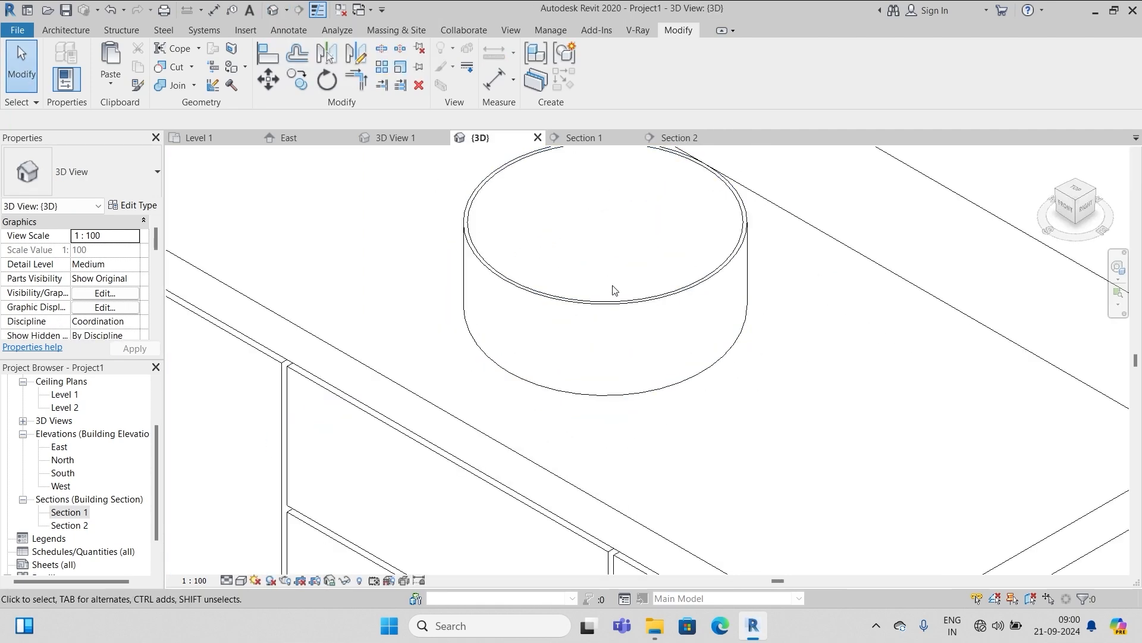
{"action": "scroll", "coordinate": [685, 250], "scroll_direction": "down", "scroll_amount": 1}
{"action": "scroll", "coordinate": [591, 372], "scroll_direction": "down", "scroll_amount": 5}
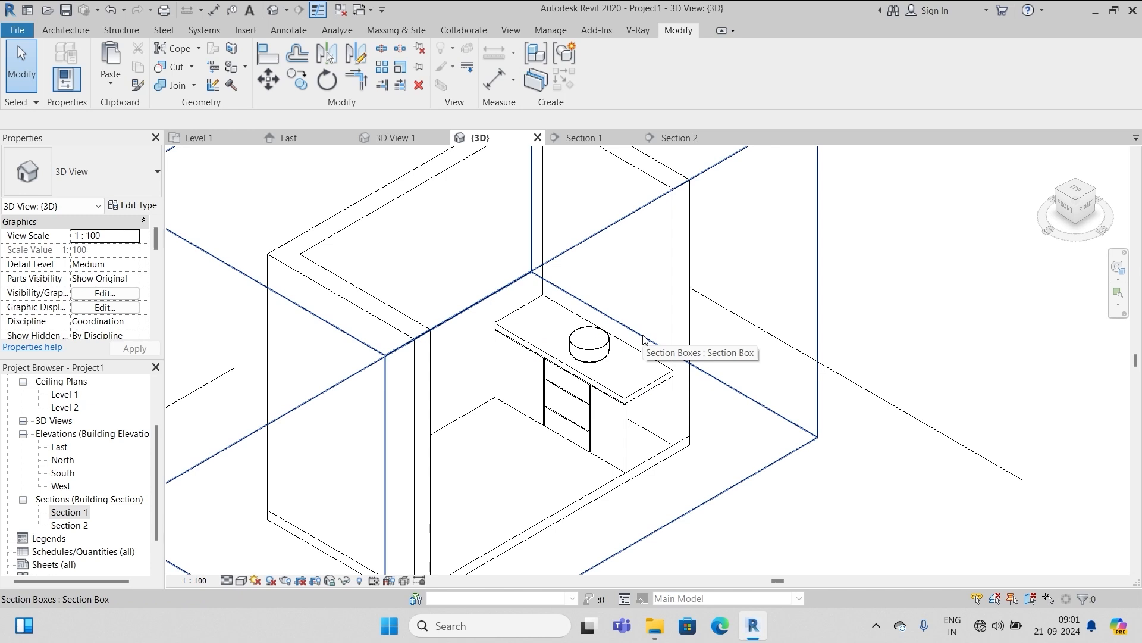
{"action": "scroll", "coordinate": [71, 407], "scroll_direction": "up", "scroll_amount": 2}
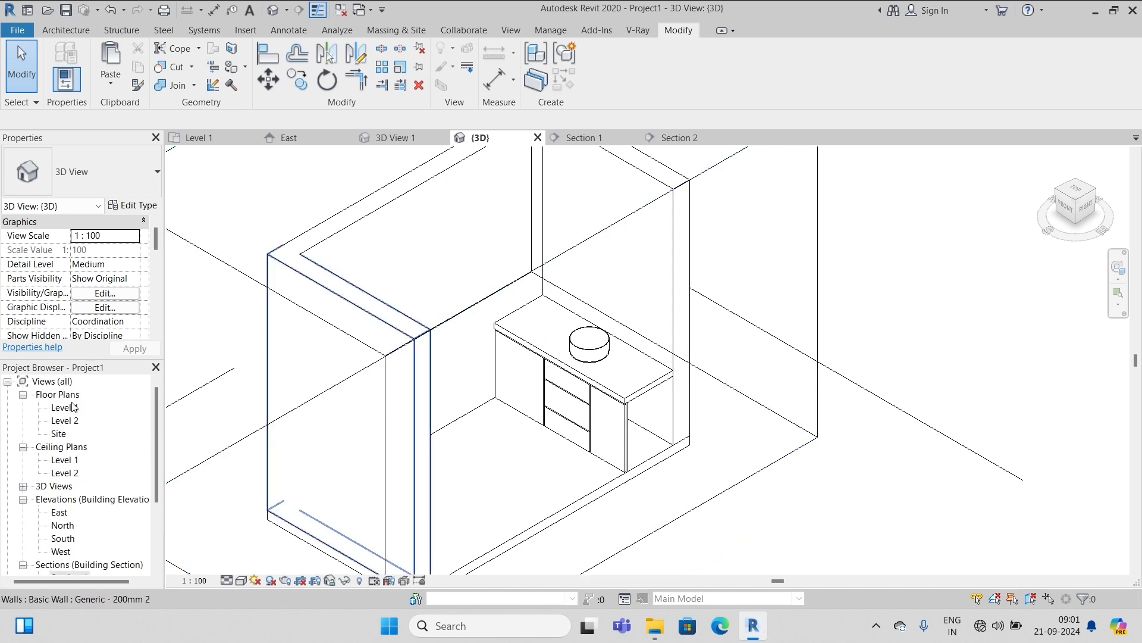
{"action": "double_click", "coordinate": [69, 410]}
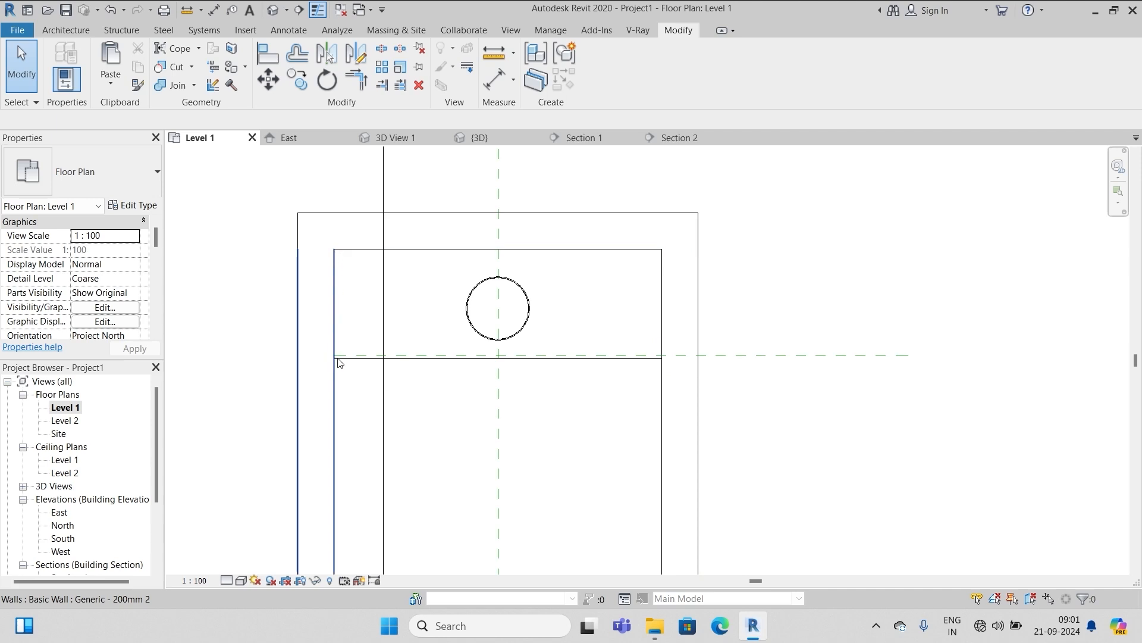
Duplicate the wall type as Generic - 10mm 3 with a 10 thick layer
{"action": "left_click", "coordinate": [65, 30]}
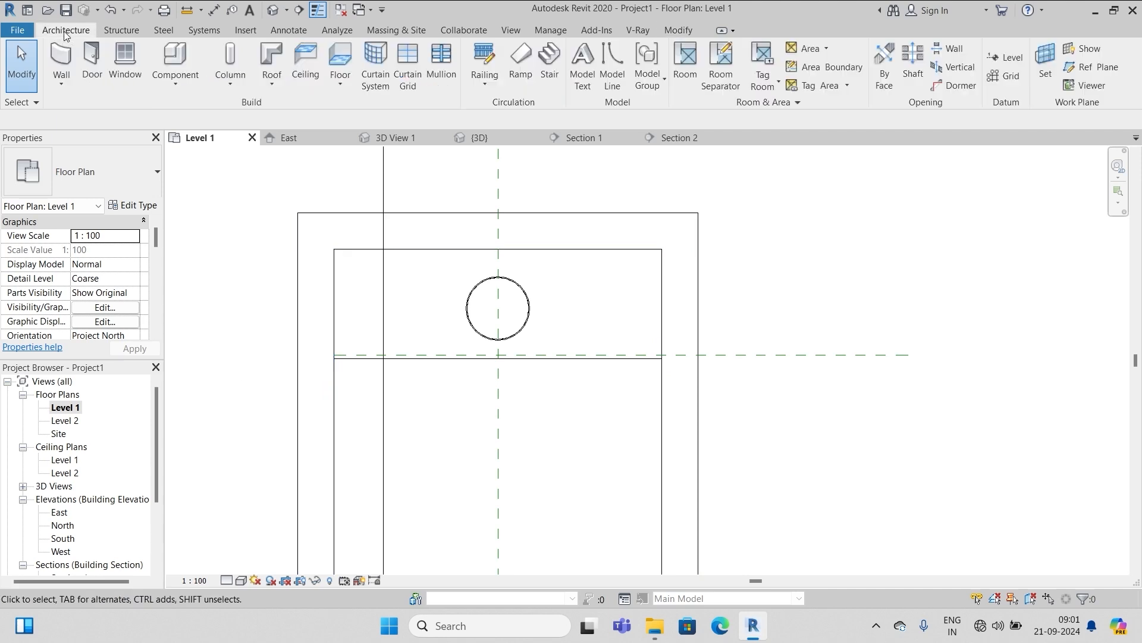
{"action": "left_click", "coordinate": [62, 56]}
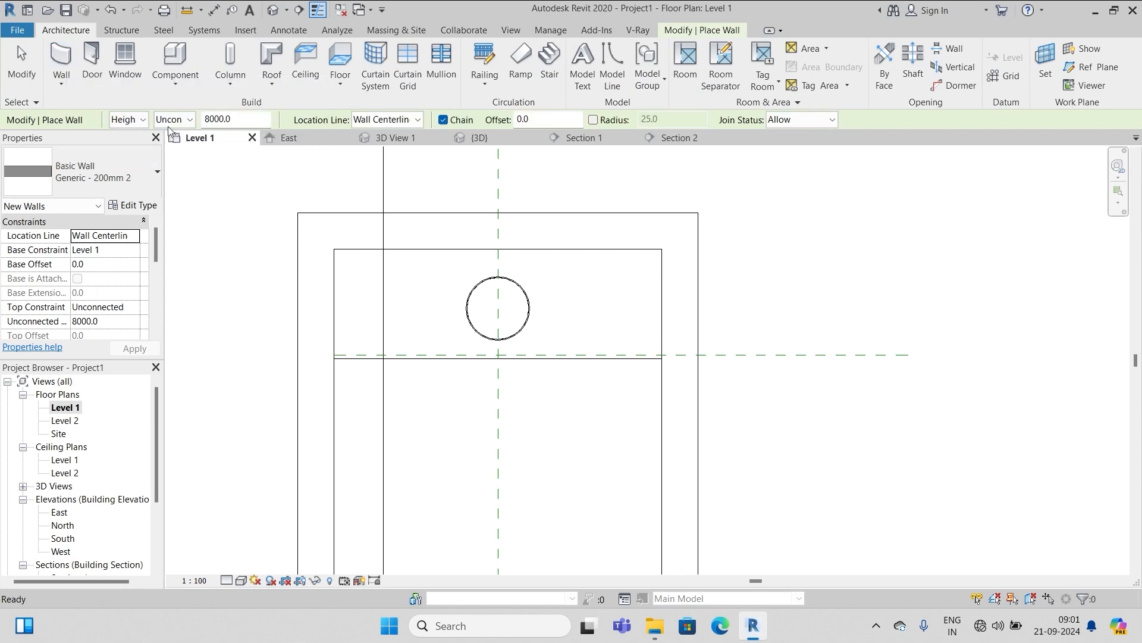
{"action": "left_click", "coordinate": [136, 212]}
{"action": "left_click", "coordinate": [574, 173]}
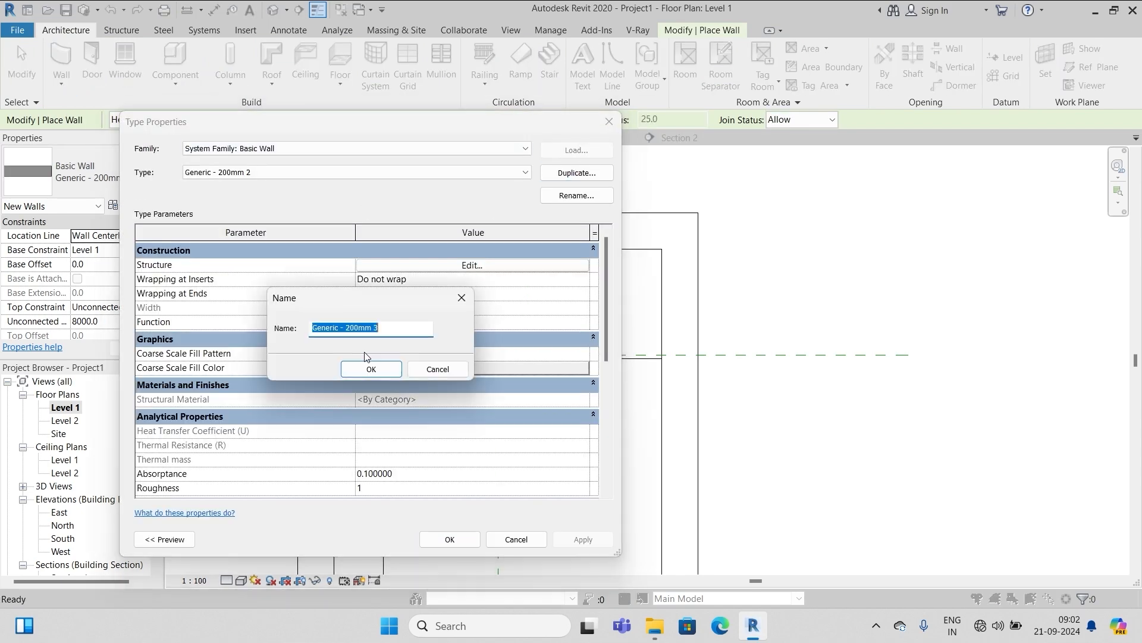
{"action": "type", "text": "10"}
{"action": "left_click", "coordinate": [369, 368]}
{"action": "left_click", "coordinate": [474, 265]}
{"action": "type", "text": "10"}
{"action": "left_click", "coordinate": [434, 526]}
{"action": "left_click", "coordinate": [450, 540]}
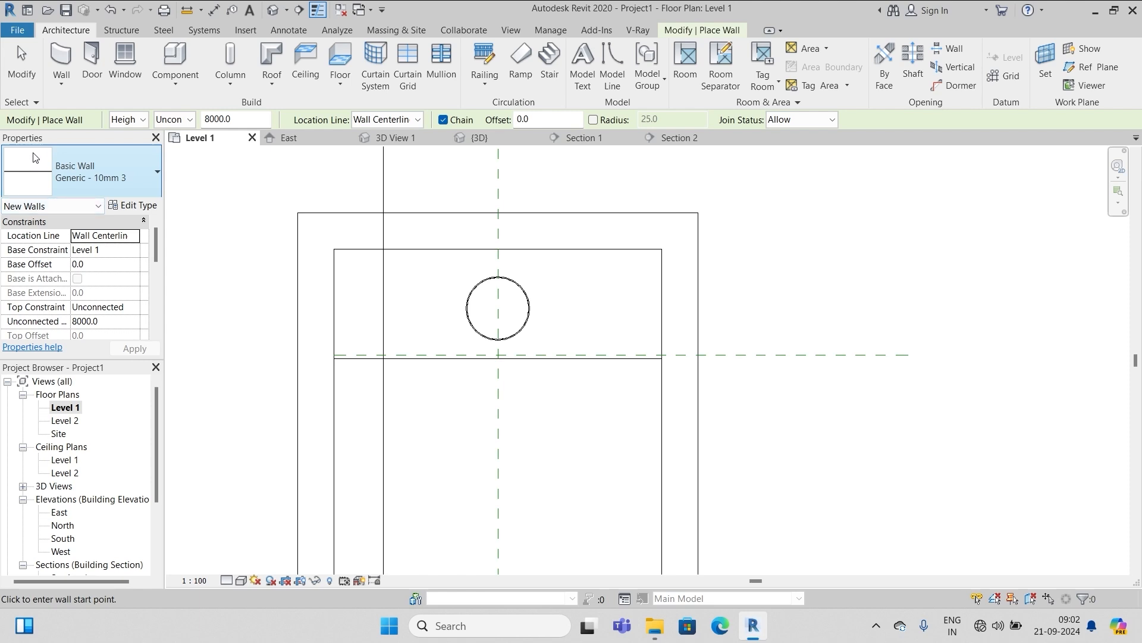
Set the wall's base offset to 800, top constraint Up to Level 2, location line Finish Face: Exterior
{"action": "left_click", "coordinate": [97, 264]}
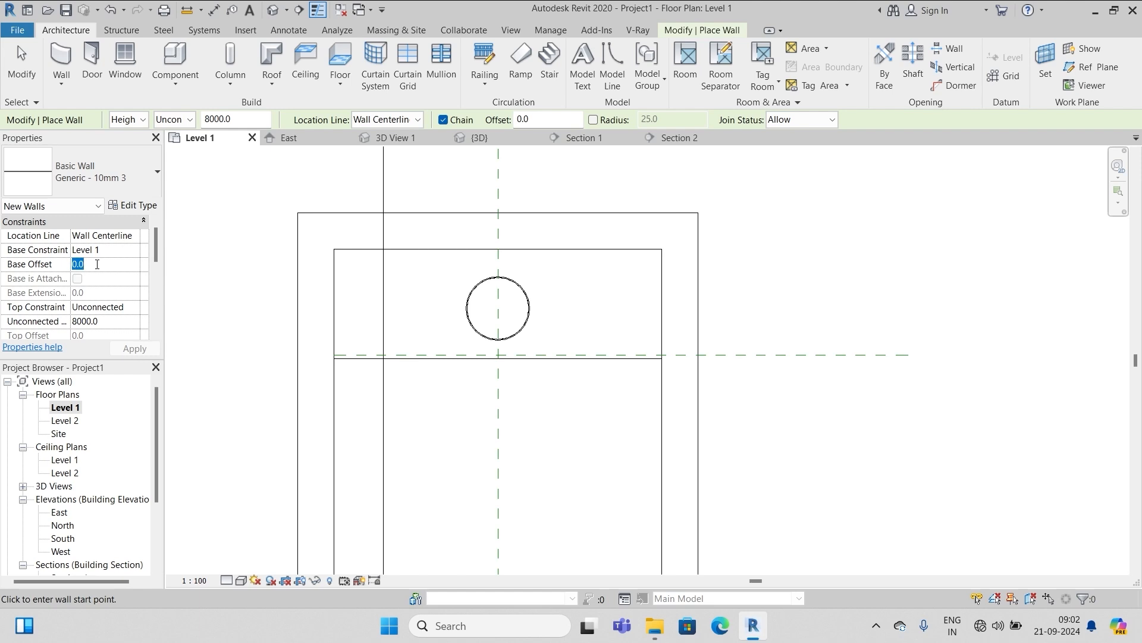
{"action": "type", "text": "800"}
{"action": "left_click", "coordinate": [125, 308]}
{"action": "left_click", "coordinate": [134, 307]}
{"action": "left_click", "coordinate": [136, 346]}
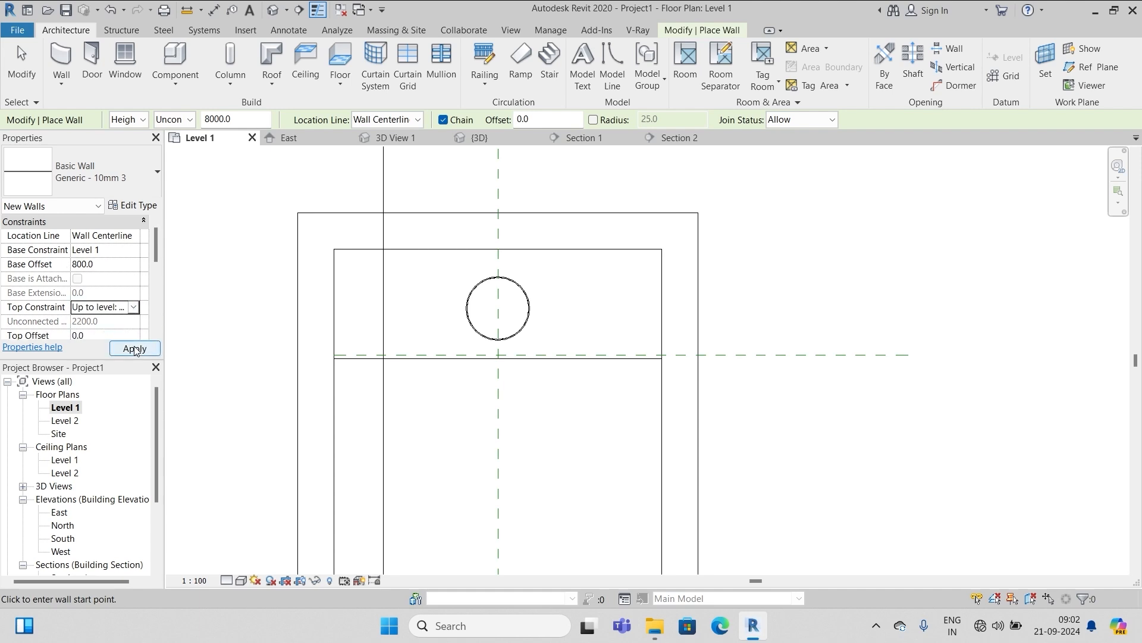
{"action": "left_click", "coordinate": [136, 348]}
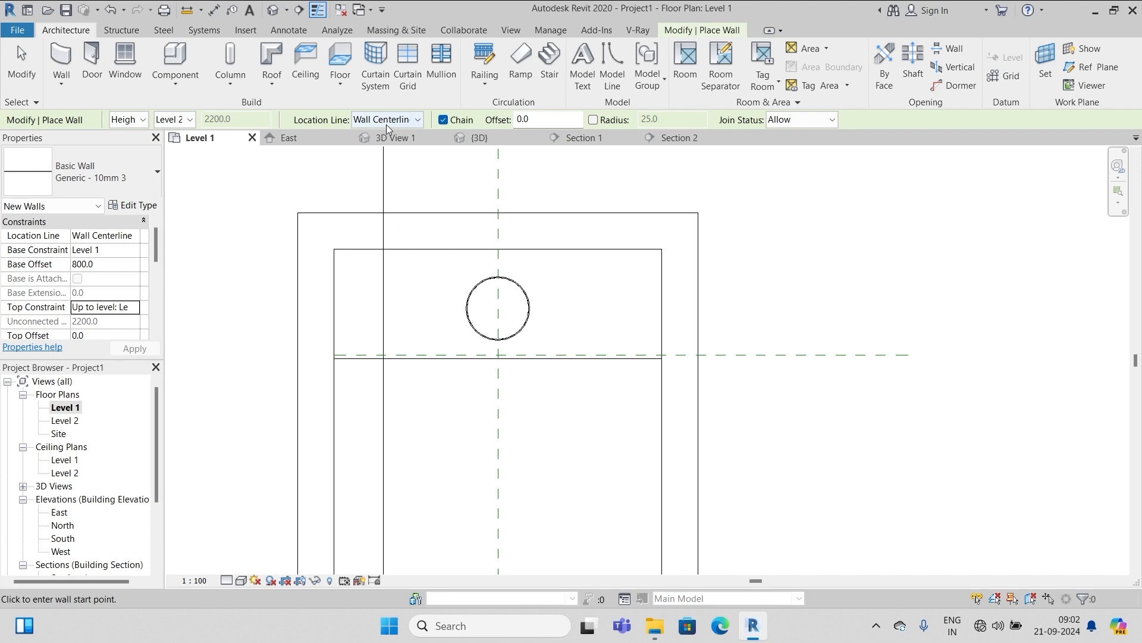
{"action": "left_click", "coordinate": [416, 120]}
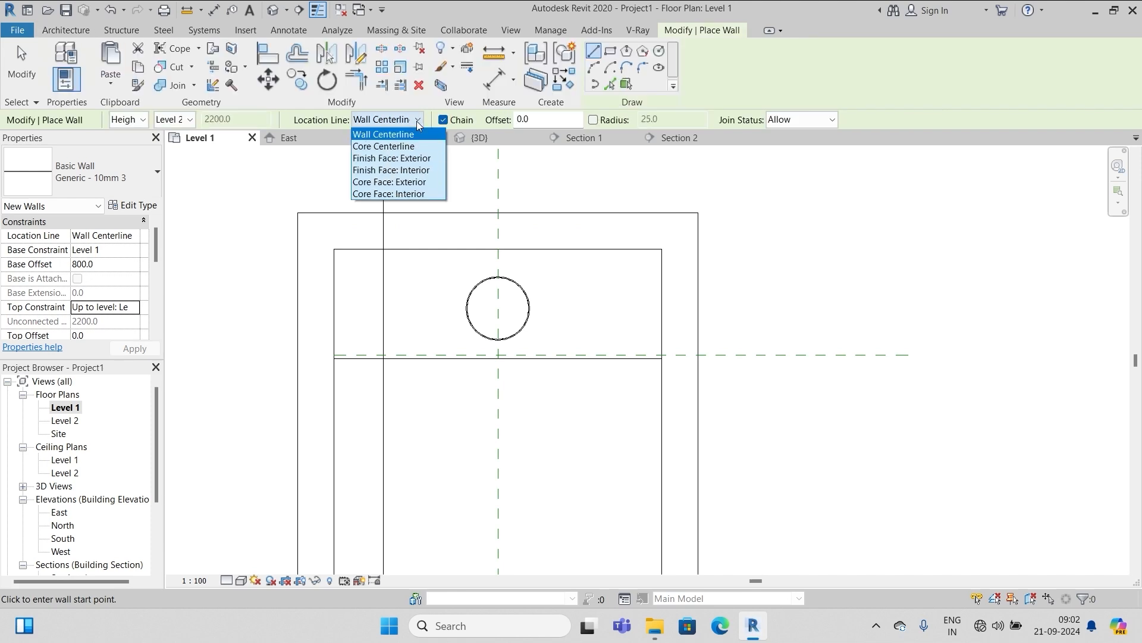
{"action": "left_click", "coordinate": [422, 159]}
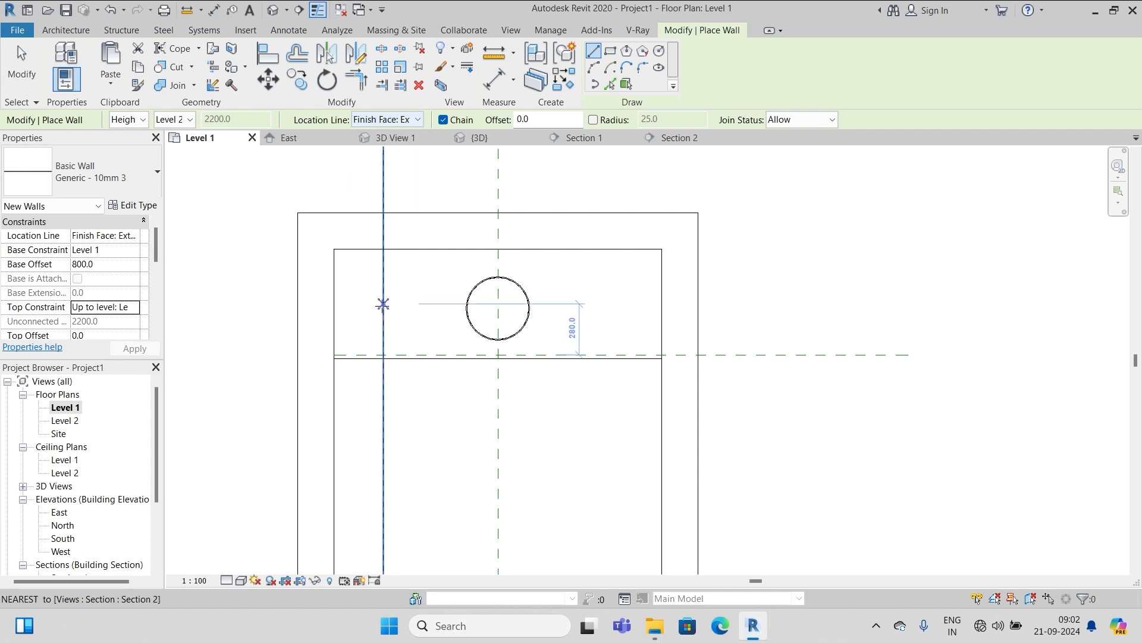
{"action": "scroll", "coordinate": [357, 348], "scroll_direction": "up", "scroll_amount": 2}
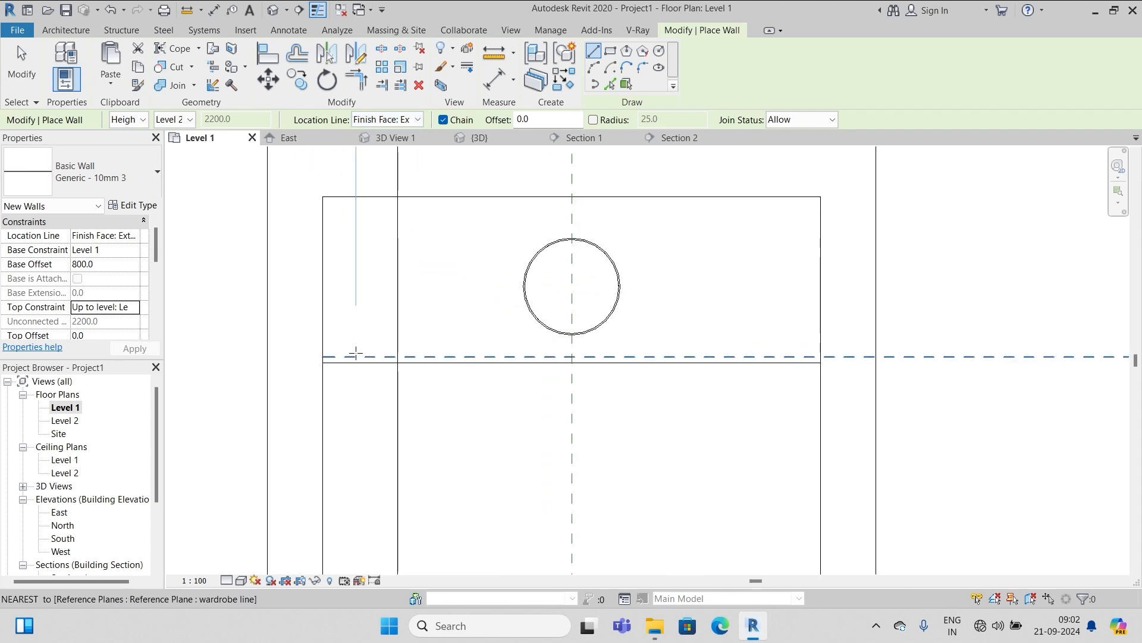
{"action": "scroll", "coordinate": [321, 195], "scroll_direction": "up", "scroll_amount": 4}
Draw the 10 mm walls from the top-left corner and trim the top wall into a corner with the right wall
{"action": "left_click", "coordinate": [317, 192]}
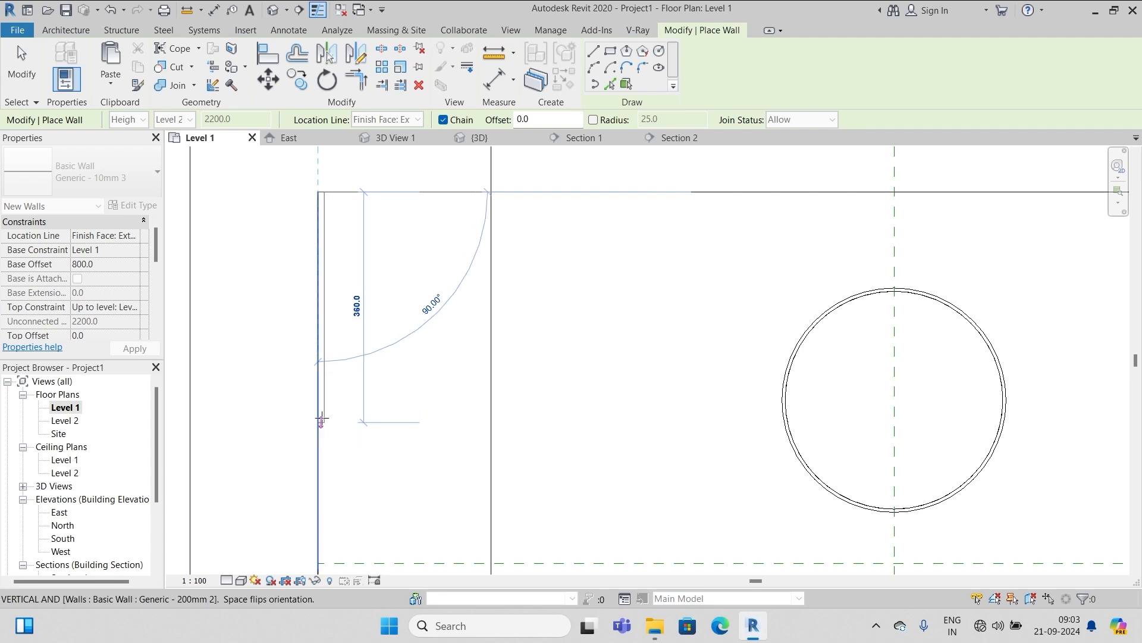
{"action": "left_click", "coordinate": [324, 436]}
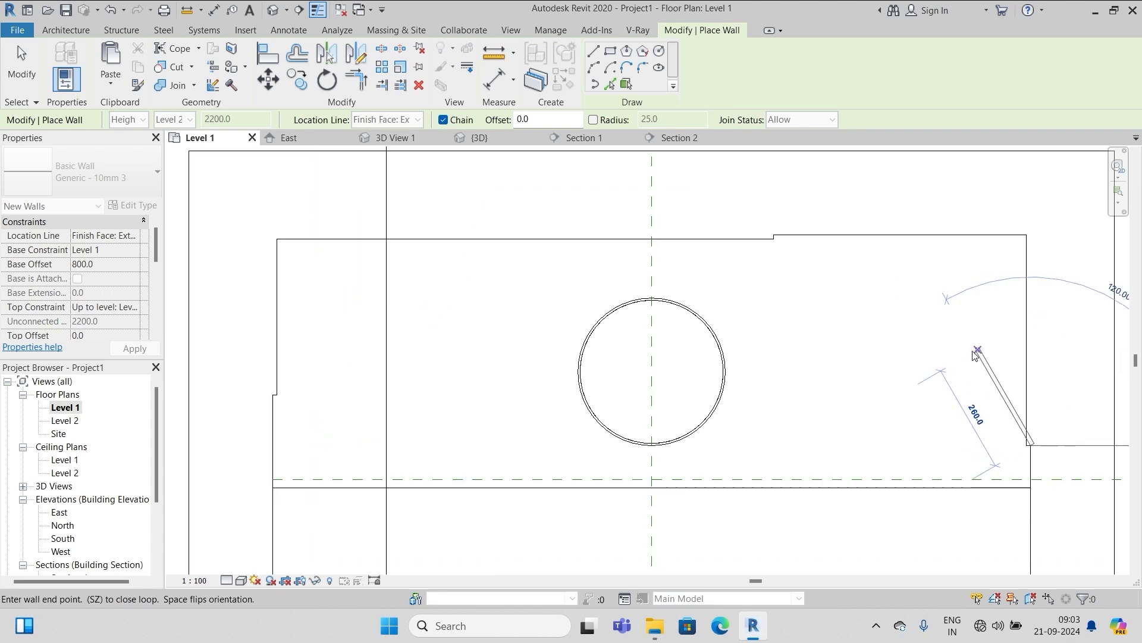
{"action": "key", "text": "Escape"}
{"action": "key", "text": "Escape"}
{"action": "key", "text": "t"}
{"action": "key", "text": "r"}
{"action": "left_click", "coordinate": [690, 237]}
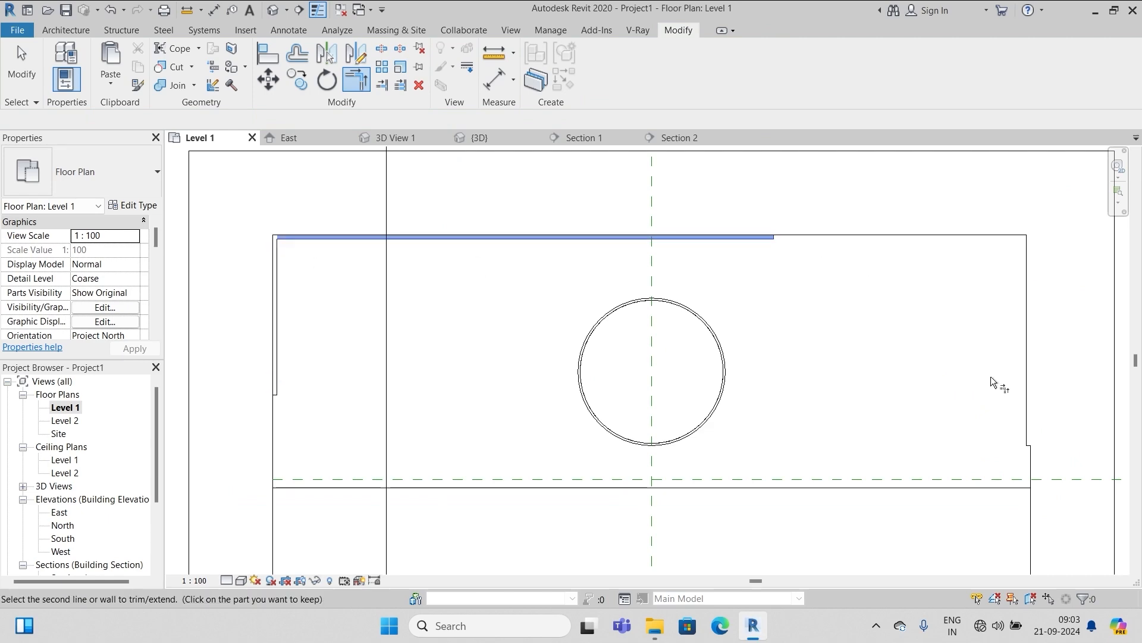
{"action": "left_click", "coordinate": [1028, 380]}
{"action": "key", "text": "Escape"}
{"action": "key", "text": "Escape"}
Extend the left and right walls' lower ends to the corners, then check the result in 3D
{"action": "scroll", "coordinate": [270, 434], "scroll_direction": "up", "scroll_amount": 3}
{"action": "left_click", "coordinate": [276, 345]}
{"action": "left_click_drag", "start_coordinate": [273, 356], "coordinate": [271, 534]}
{"action": "scroll", "coordinate": [272, 529], "scroll_direction": "up", "scroll_amount": 2}
{"action": "left_click_drag", "start_coordinate": [253, 443], "coordinate": [253, 473]}
{"action": "left_click", "coordinate": [245, 401]}
{"action": "scroll", "coordinate": [245, 401], "scroll_direction": "down", "scroll_amount": 4}
{"action": "left_click", "coordinate": [902, 357]}
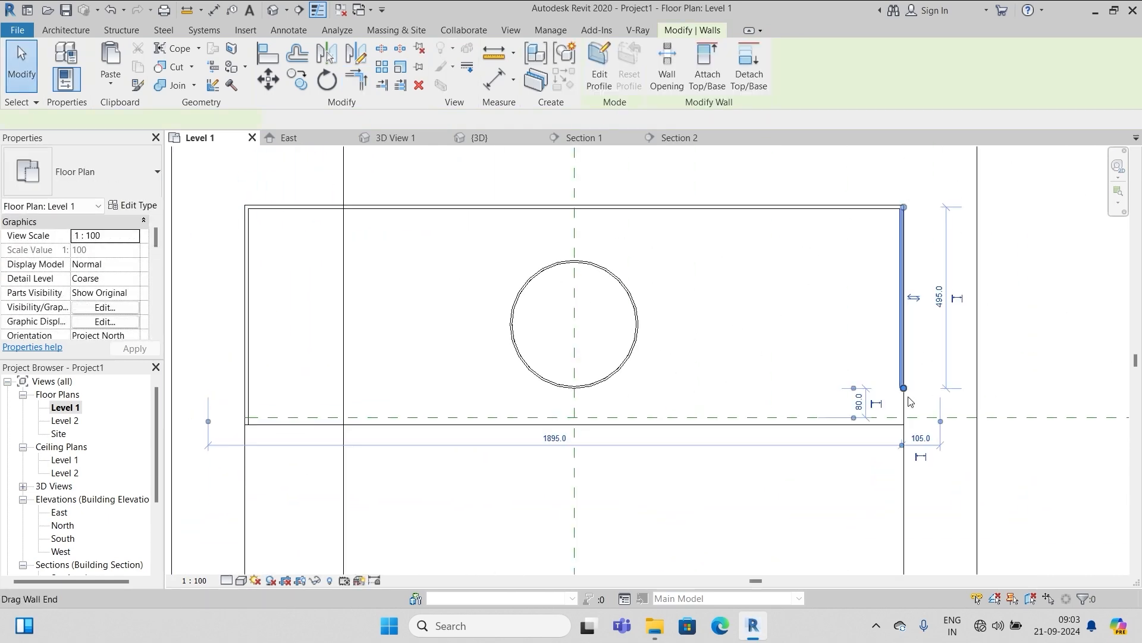
{"action": "scroll", "coordinate": [913, 403], "scroll_direction": "up", "scroll_amount": 3}
{"action": "left_click_drag", "start_coordinate": [877, 362], "coordinate": [877, 446]}
{"action": "left_click", "coordinate": [816, 400]}
{"action": "scroll", "coordinate": [818, 401], "scroll_direction": "down", "scroll_amount": 4}
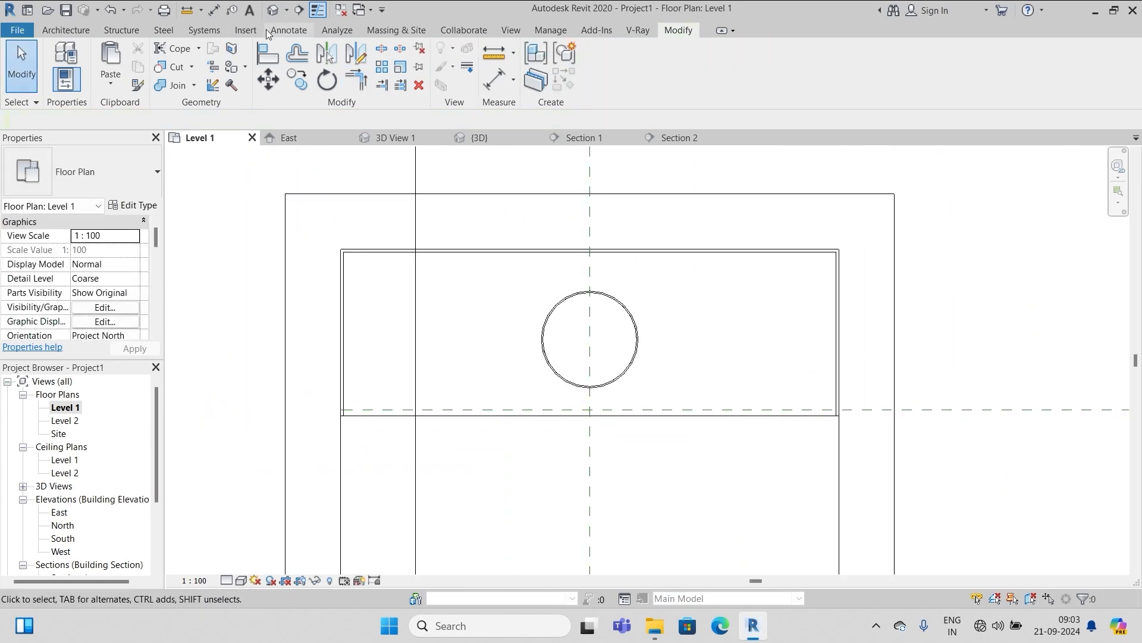
{"action": "left_click", "coordinate": [273, 10]}
{"action": "scroll", "coordinate": [623, 319], "scroll_direction": "up", "scroll_amount": 5}
Open Section 2 and zoom in on the basin on the vanity top beside the 10mm wall
{"action": "scroll", "coordinate": [623, 318], "scroll_direction": "down", "scroll_amount": 2}
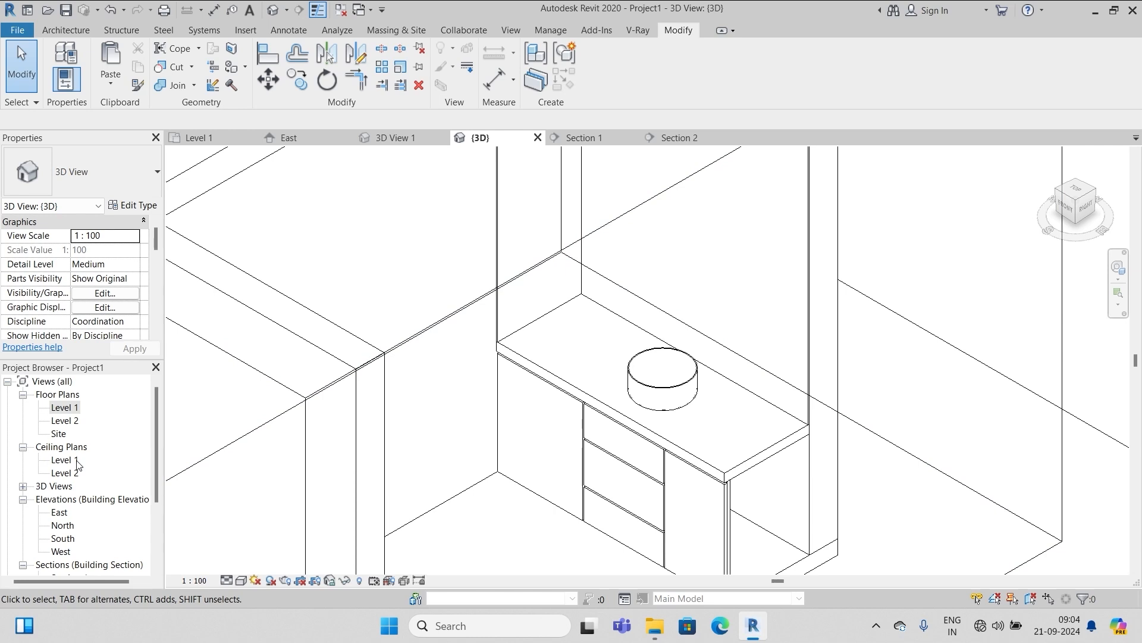
{"action": "scroll", "coordinate": [95, 510], "scroll_direction": "down", "scroll_amount": 2}
{"action": "double_click", "coordinate": [70, 512]}
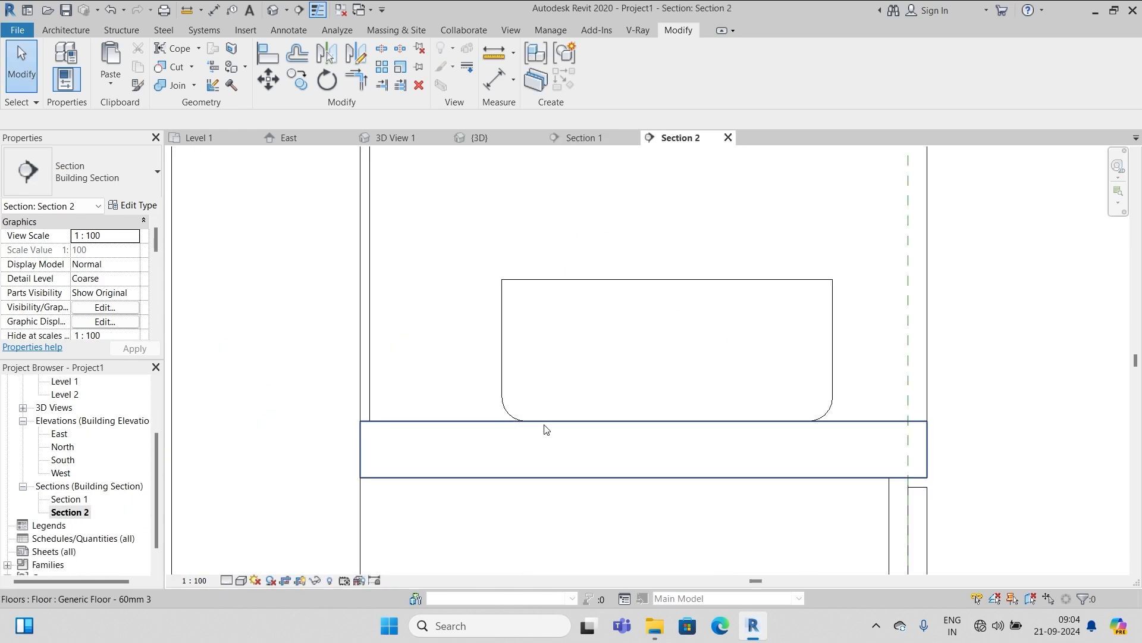
{"action": "scroll", "coordinate": [744, 426], "scroll_direction": "down", "scroll_amount": 4}
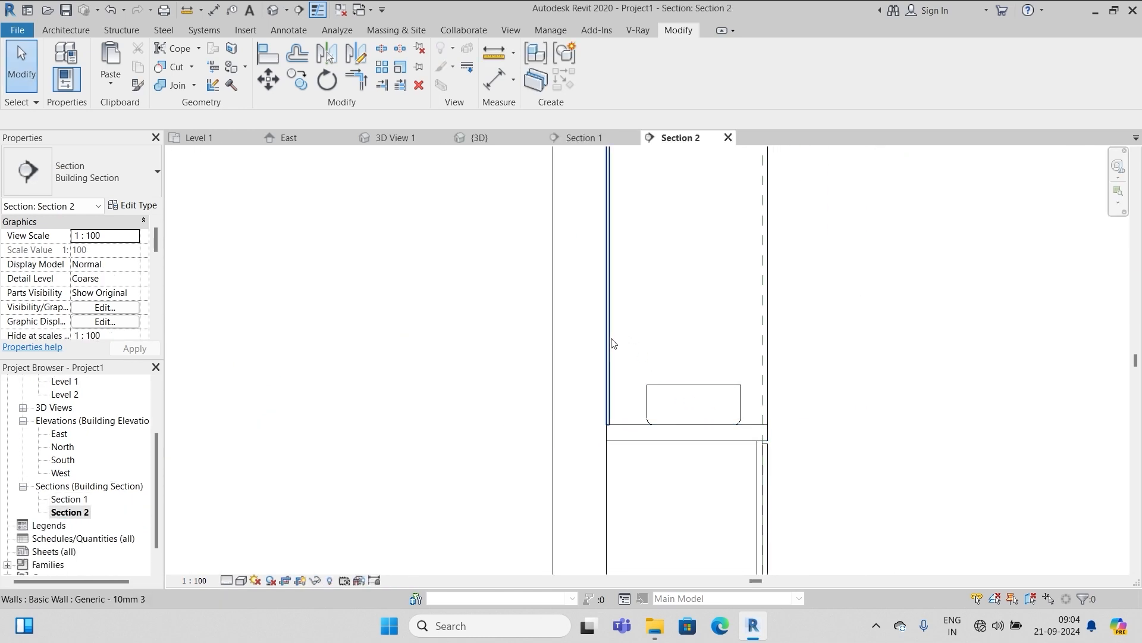
{"action": "scroll", "coordinate": [680, 376], "scroll_direction": "up", "scroll_amount": 2}
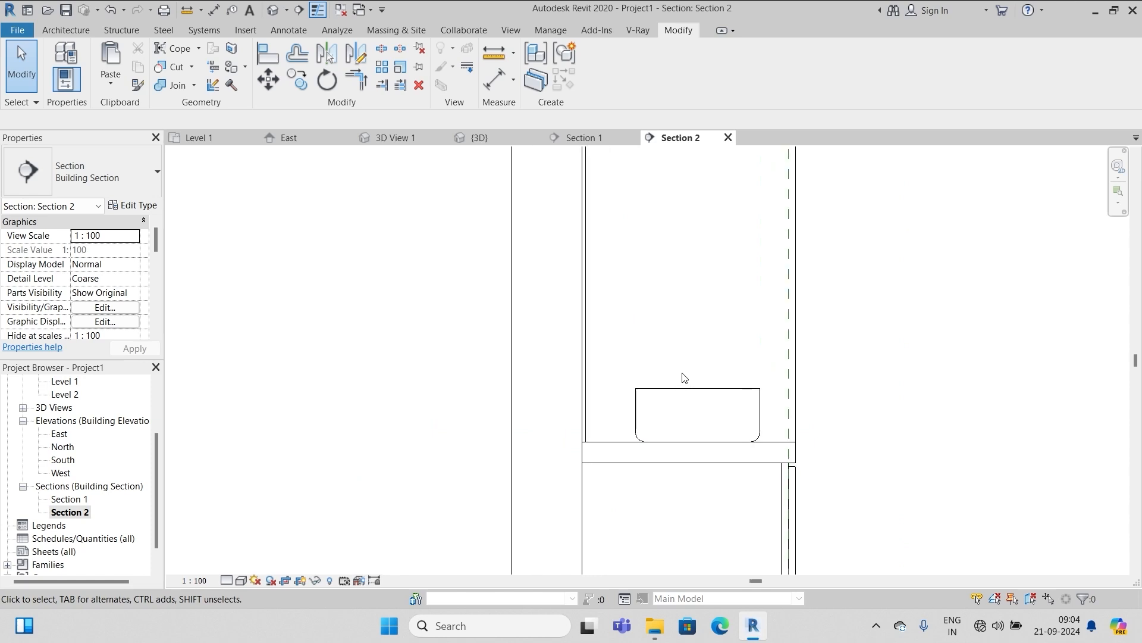
Use Component > Model In-Place with the Plumbing Fixtures category, keeping the name Plumbing Fixtures 2
{"action": "left_click", "coordinate": [66, 31]}
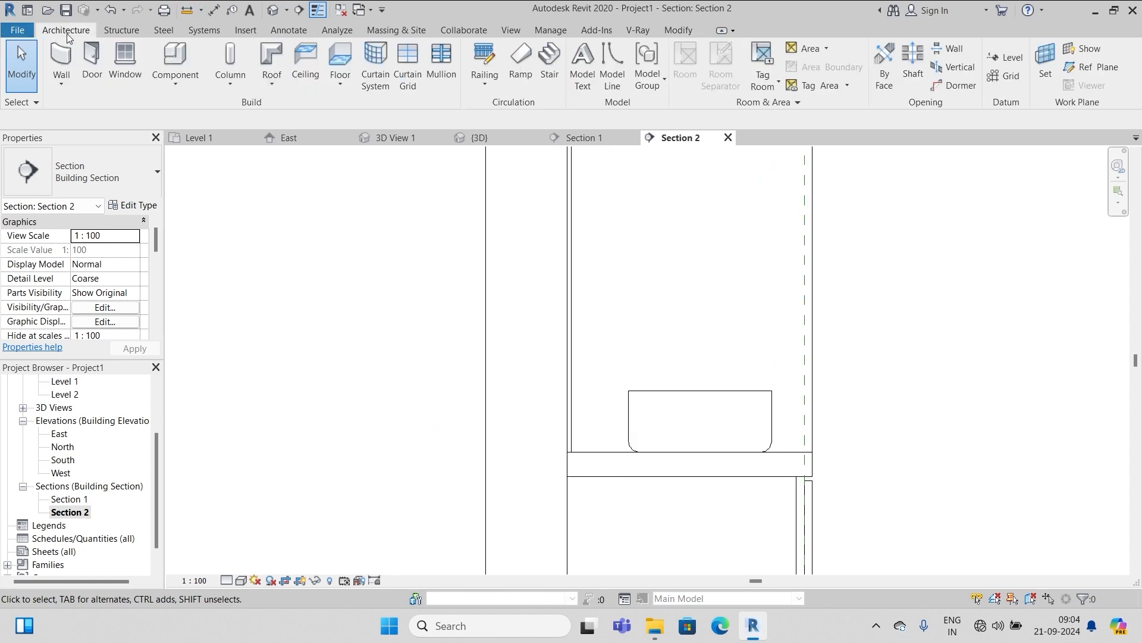
{"action": "left_click", "coordinate": [177, 86]}
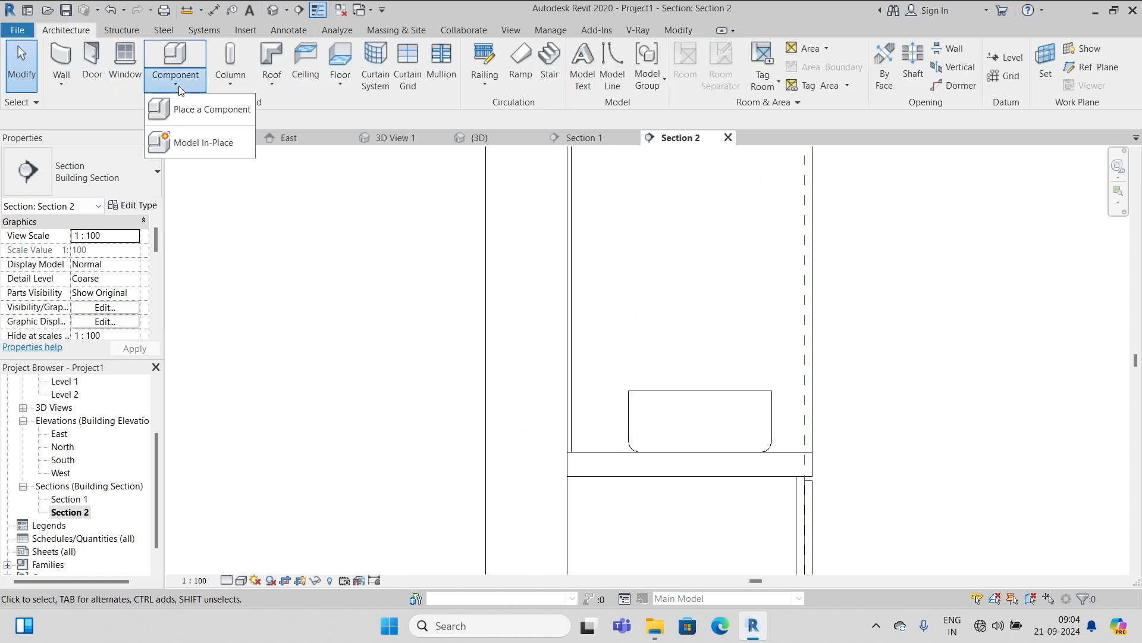
{"action": "left_click", "coordinate": [198, 145]}
{"action": "scroll", "coordinate": [601, 277], "scroll_direction": "down", "scroll_amount": 4}
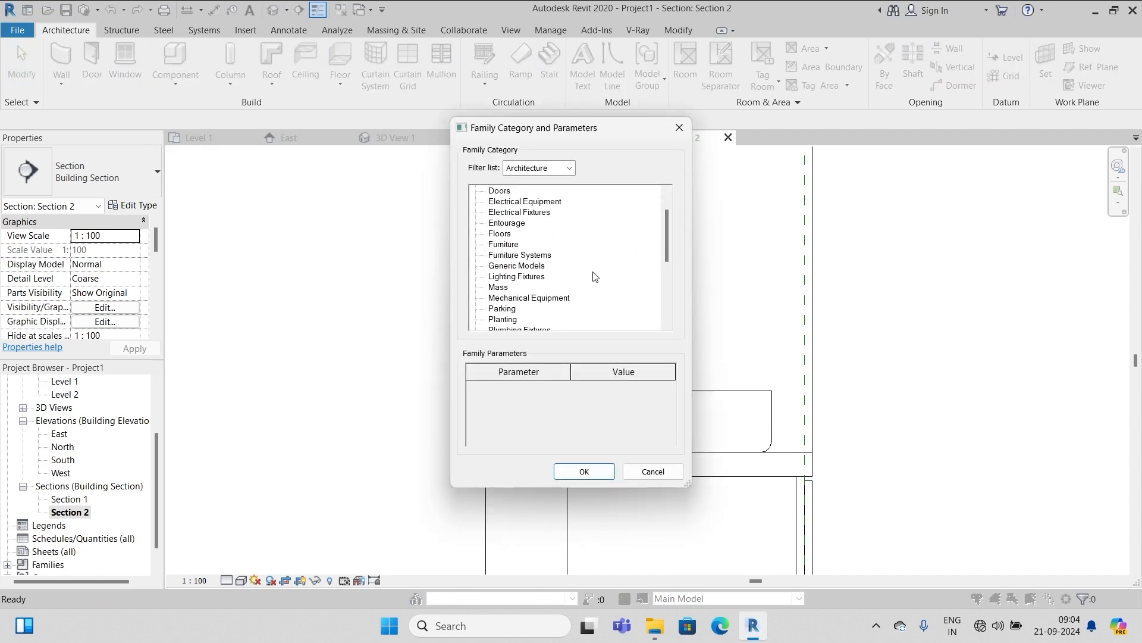
{"action": "scroll", "coordinate": [595, 281], "scroll_direction": "down", "scroll_amount": 3}
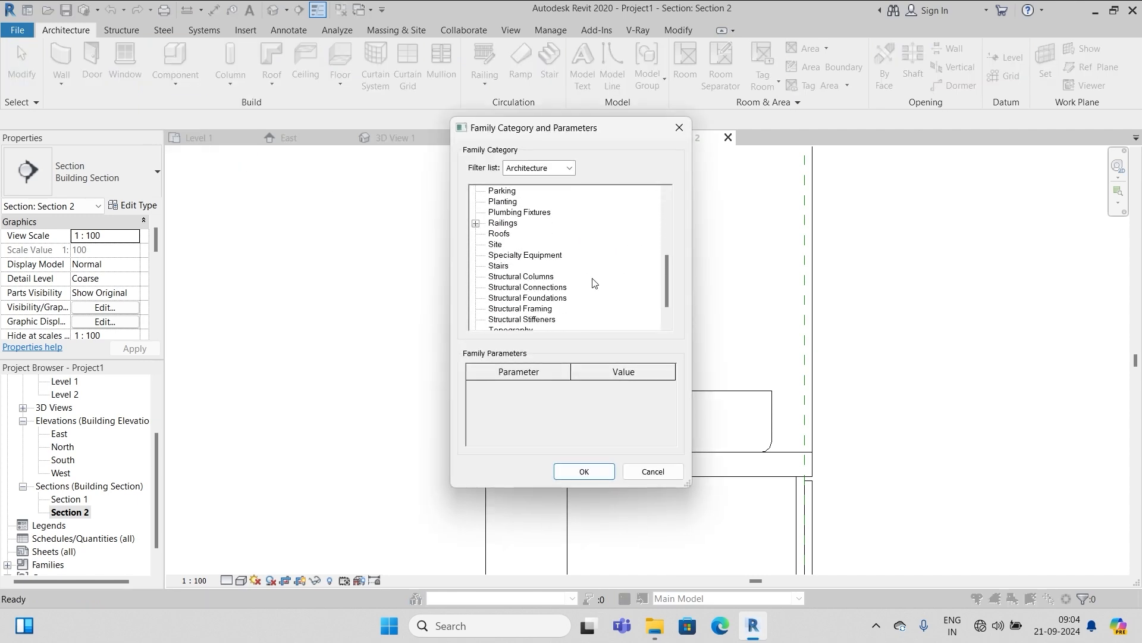
{"action": "scroll", "coordinate": [579, 274], "scroll_direction": "up", "scroll_amount": 4}
{"action": "scroll", "coordinate": [579, 274], "scroll_direction": "down", "scroll_amount": 2}
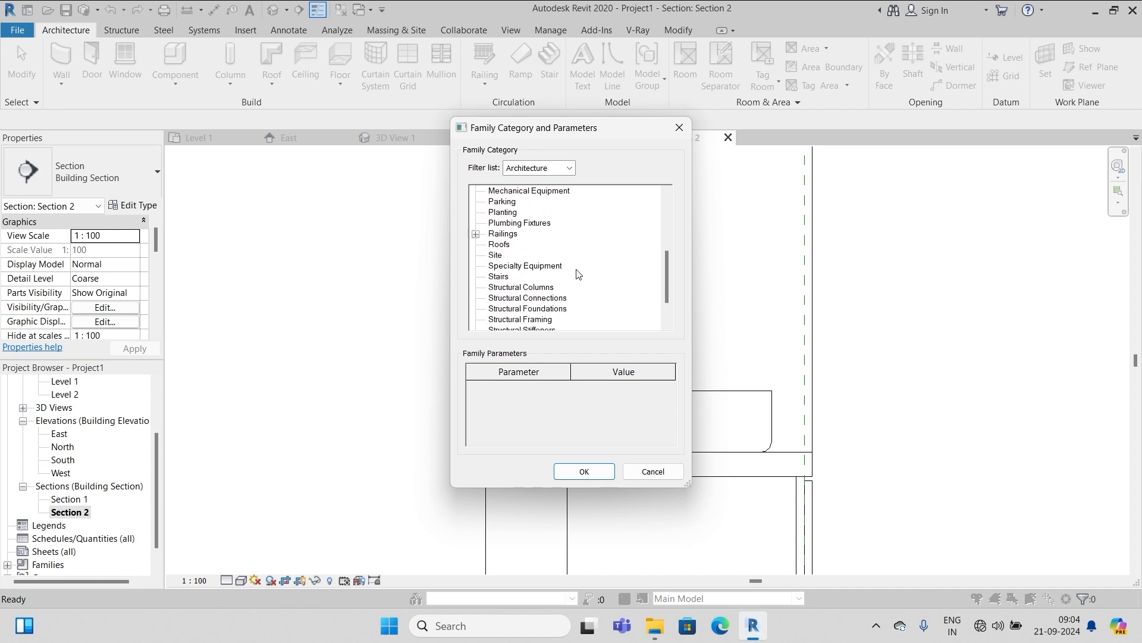
{"action": "scroll", "coordinate": [579, 274], "scroll_direction": "up", "scroll_amount": 3}
{"action": "left_click", "coordinate": [523, 286]}
{"action": "left_click", "coordinate": [575, 475]}
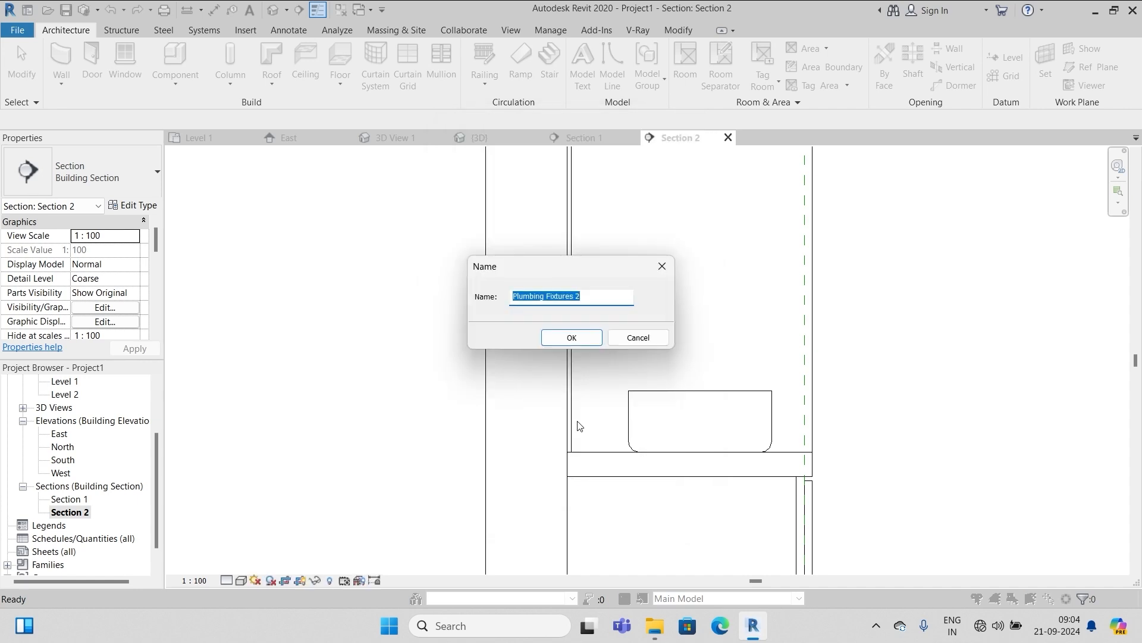
{"action": "left_click", "coordinate": [573, 338]}
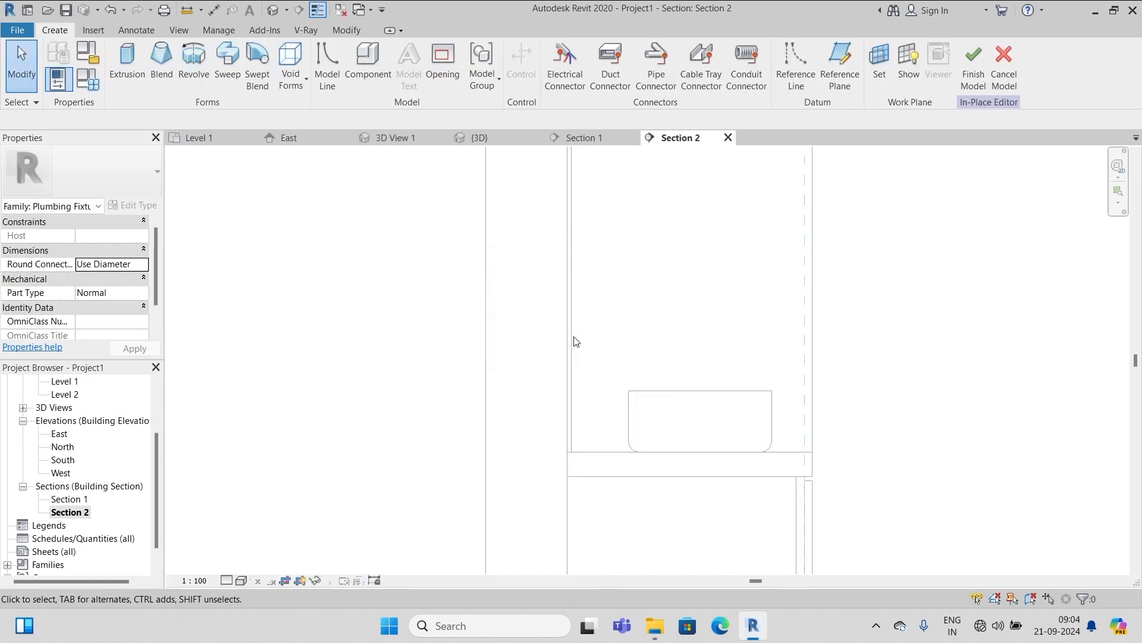
Start a sweep path sketch on the work plane Reference Plane : xx midline
{"action": "left_click", "coordinate": [228, 64]}
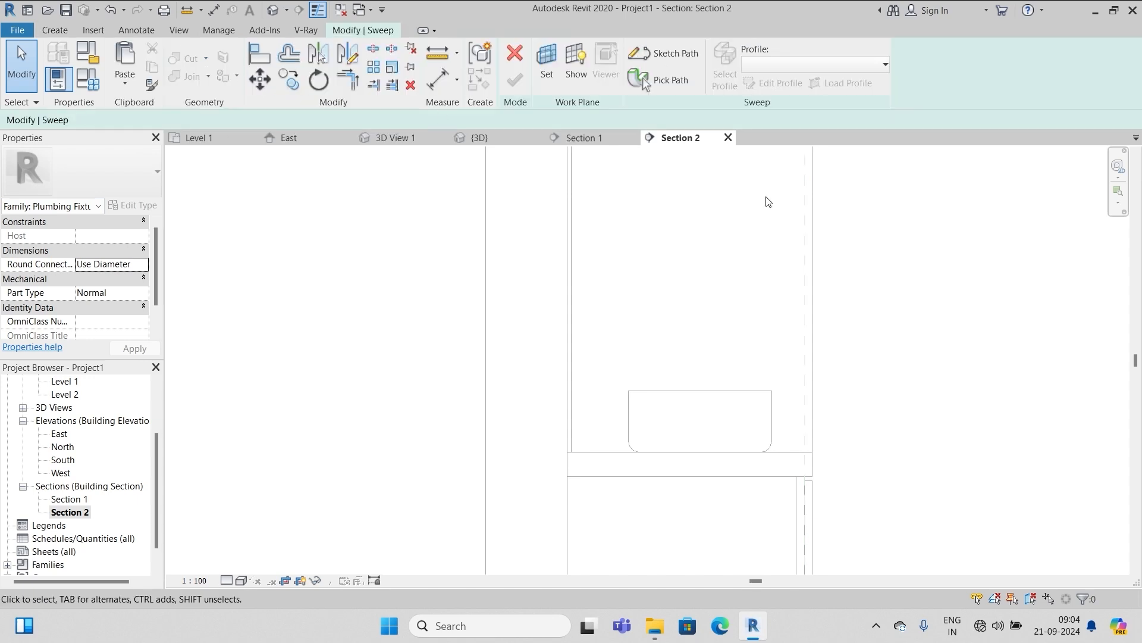
{"action": "left_click", "coordinate": [662, 53]}
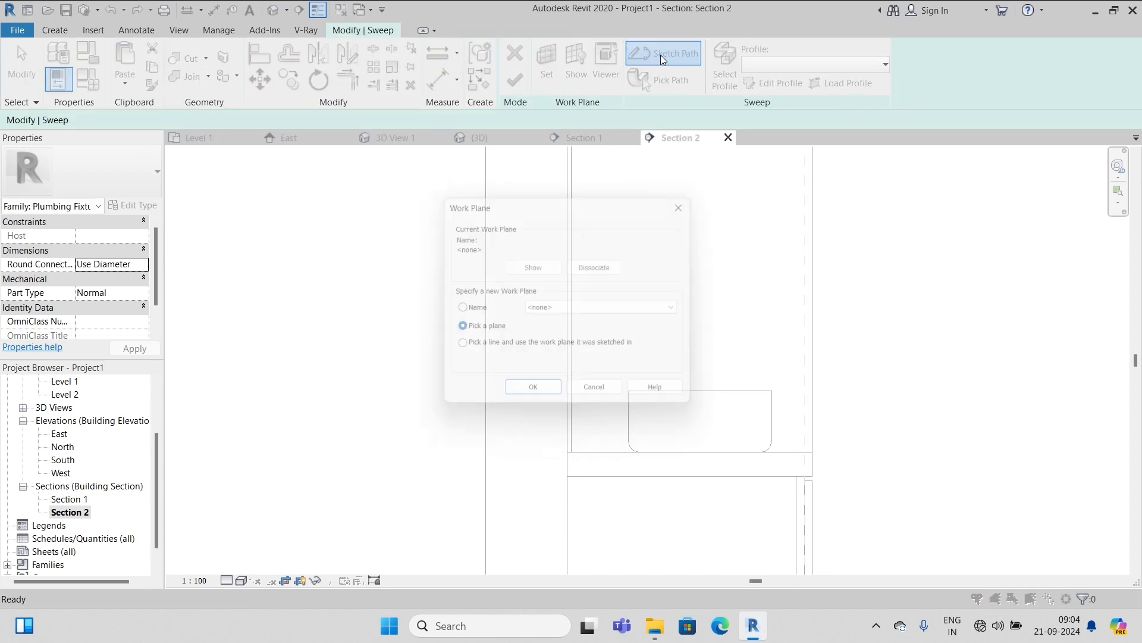
{"action": "left_click", "coordinate": [457, 310]}
{"action": "left_click", "coordinate": [686, 310]}
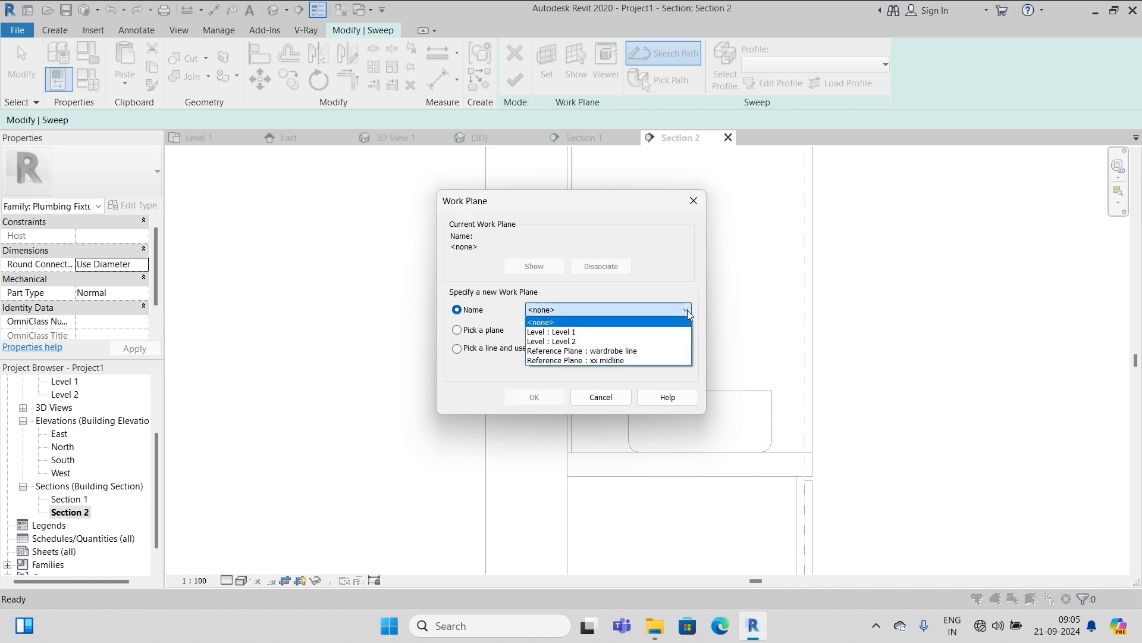
{"action": "left_click", "coordinate": [616, 359]}
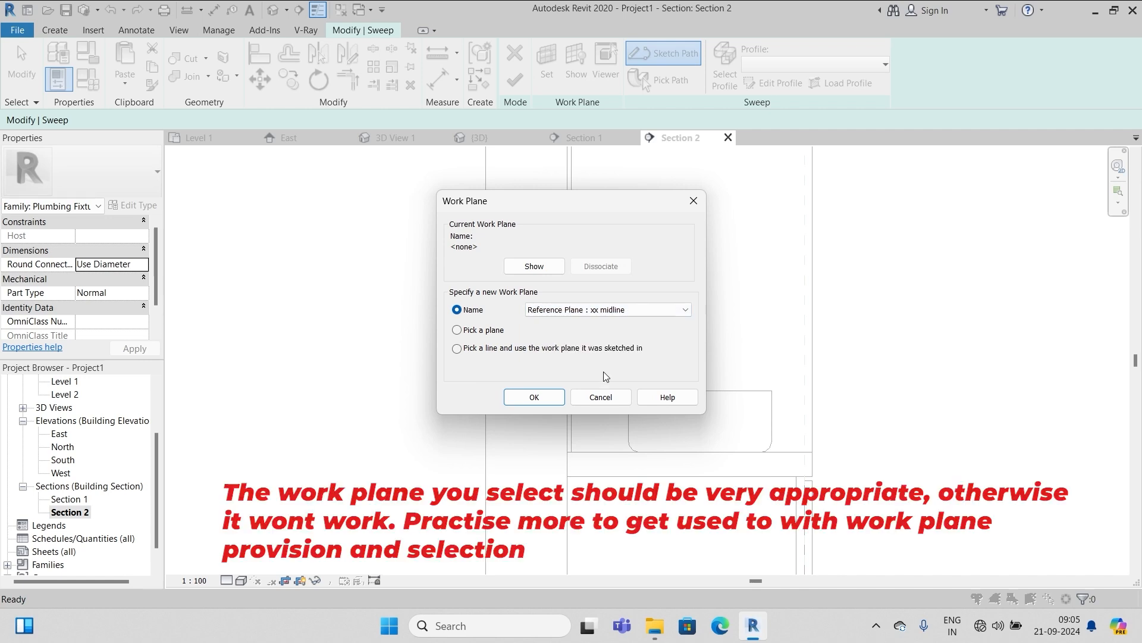
{"action": "left_click", "coordinate": [525, 399]}
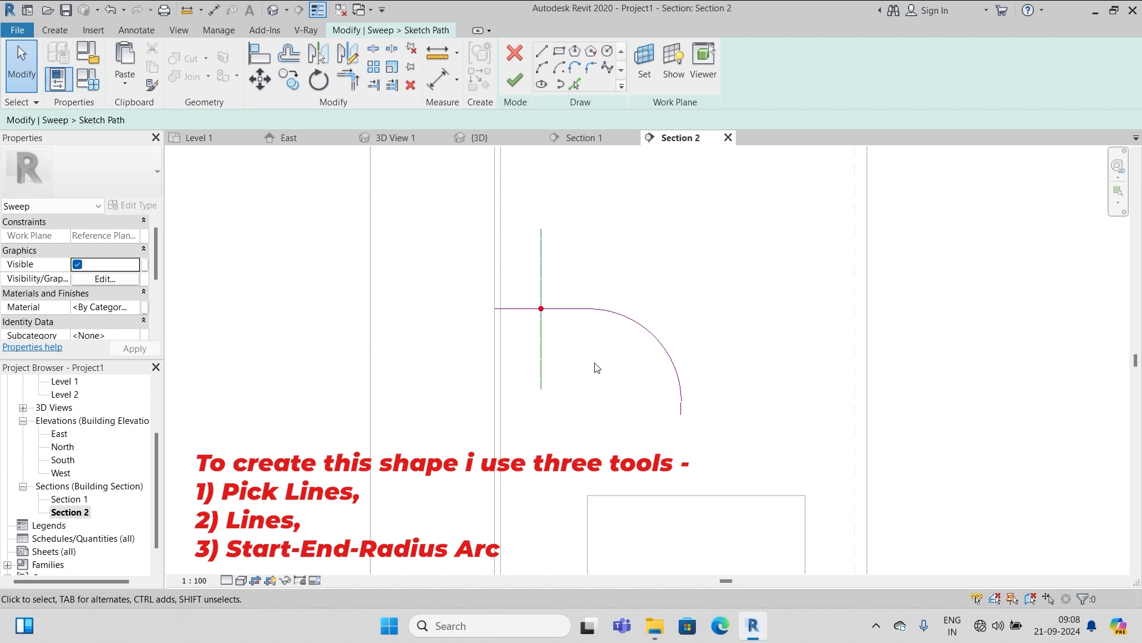
Finish the line-and-quarter-arc sweep path and begin editing the sweep profile
{"action": "scroll", "coordinate": [693, 284], "scroll_direction": "down", "scroll_amount": 3}
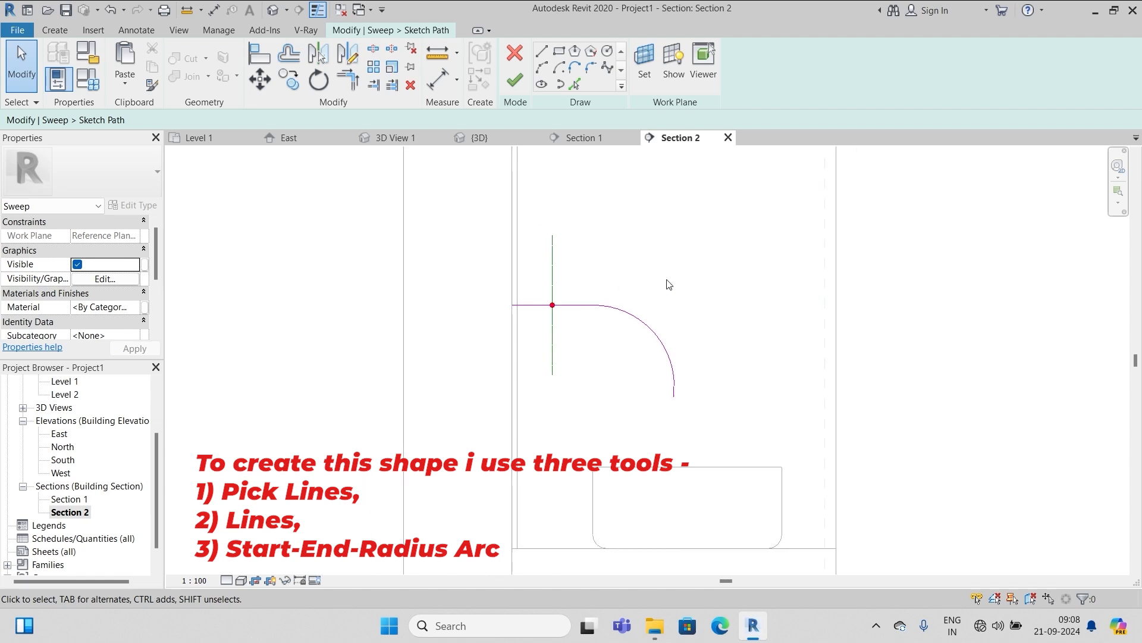
{"action": "left_click", "coordinate": [516, 82]}
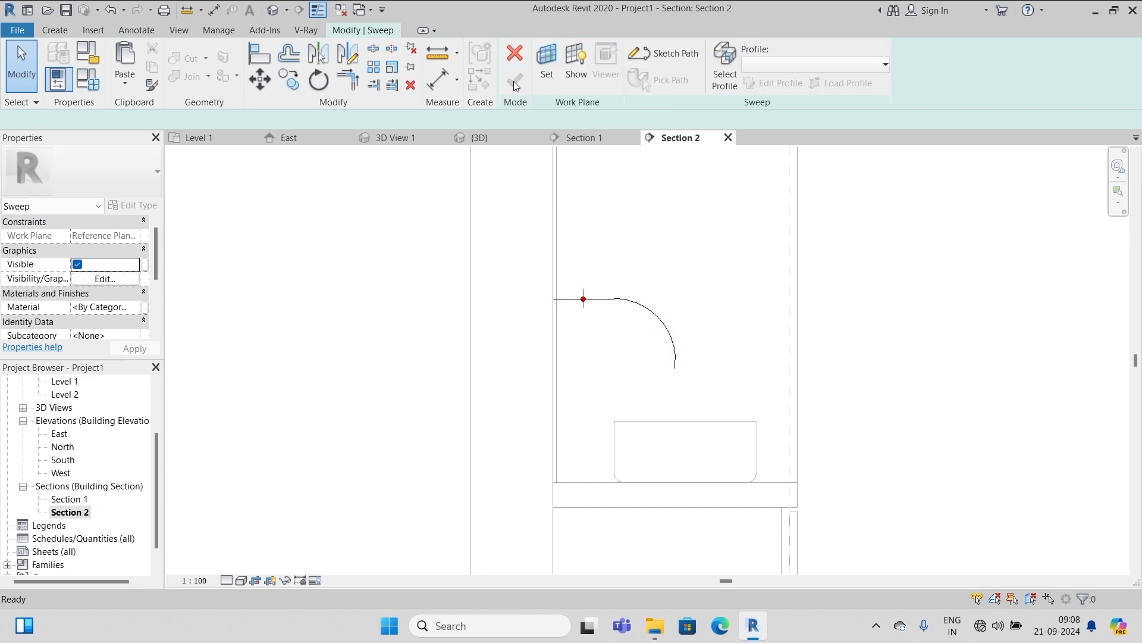
{"action": "left_click", "coordinate": [783, 86]}
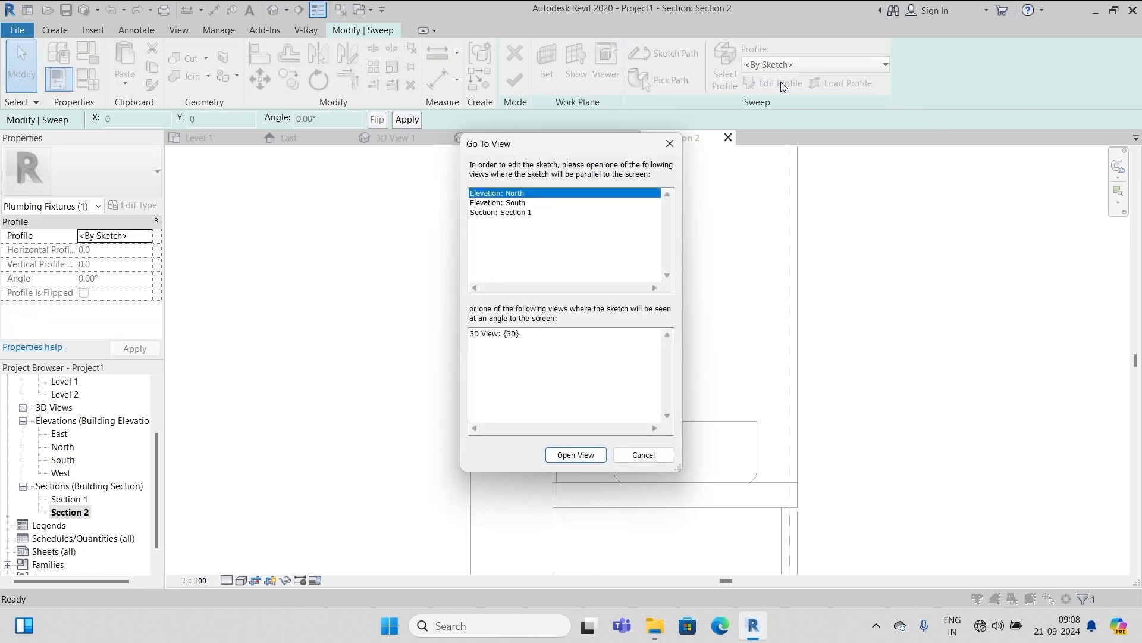
In Section 1, draw a radius-12 profile circle centred on the reference-plane midpoint
{"action": "left_click", "coordinate": [516, 213]}
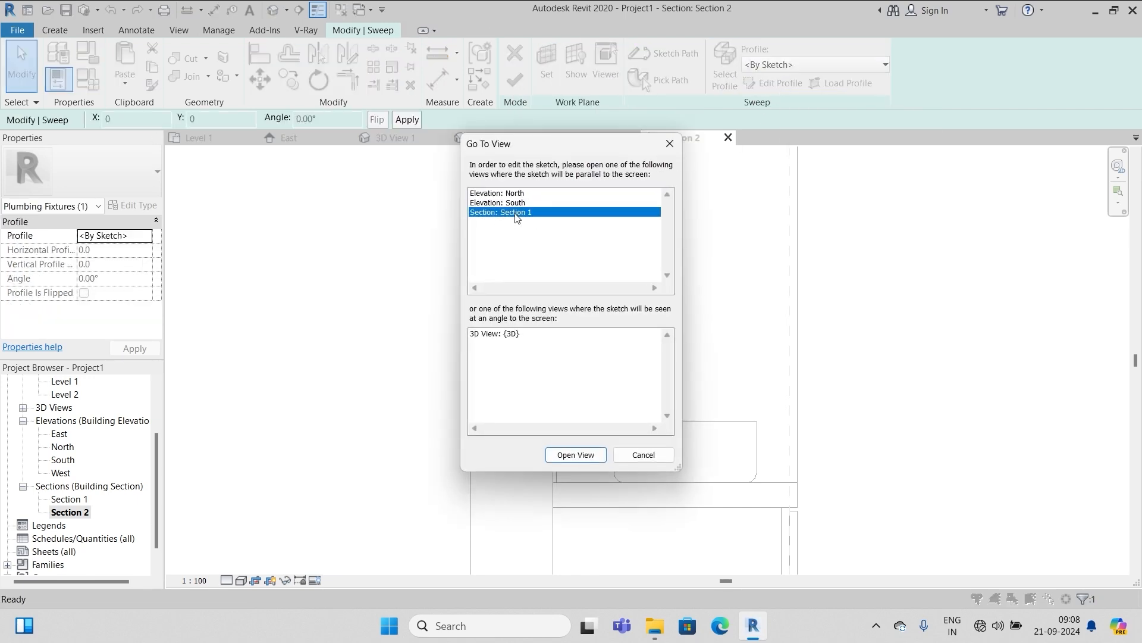
{"action": "left_click", "coordinate": [576, 455]}
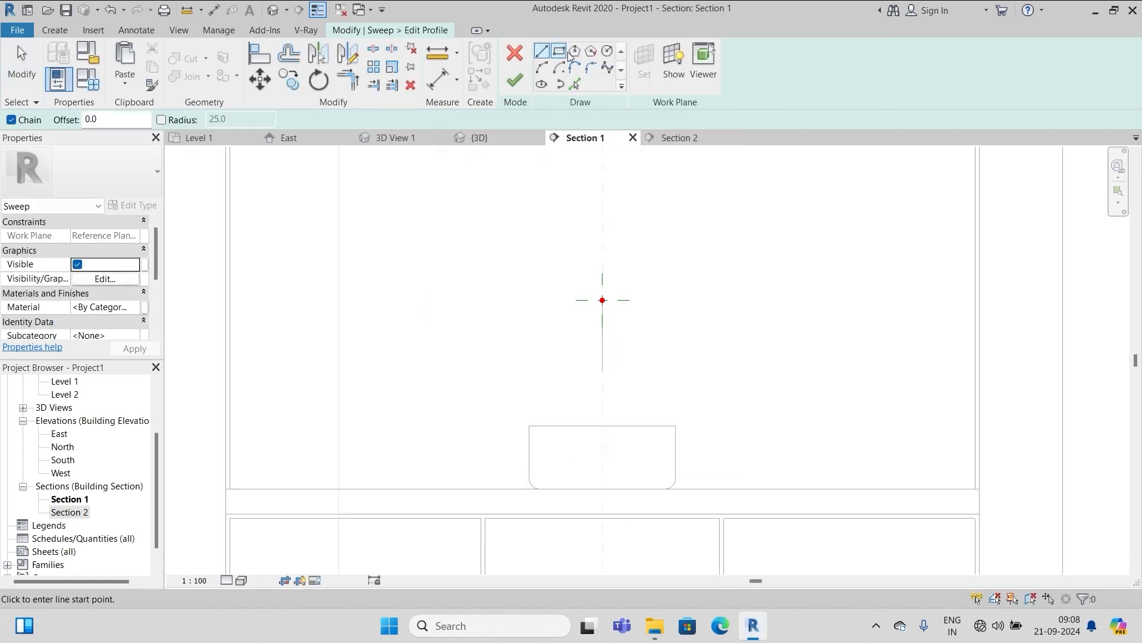
{"action": "left_click", "coordinate": [607, 51]}
{"action": "scroll", "coordinate": [646, 275], "scroll_direction": "up", "scroll_amount": 2}
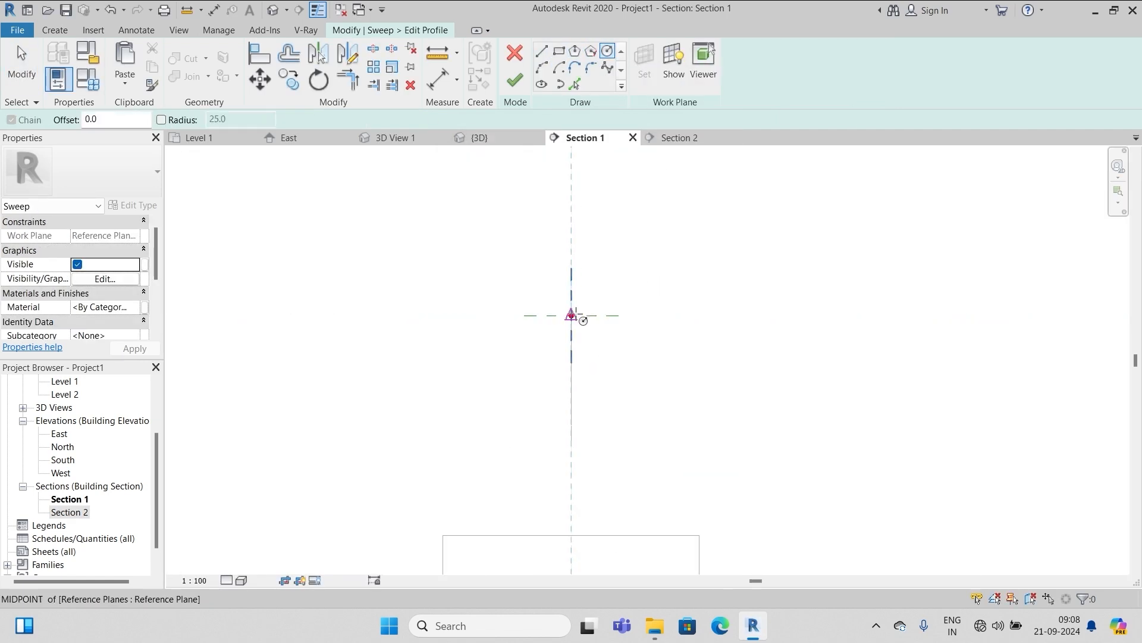
{"action": "left_click", "coordinate": [573, 314]}
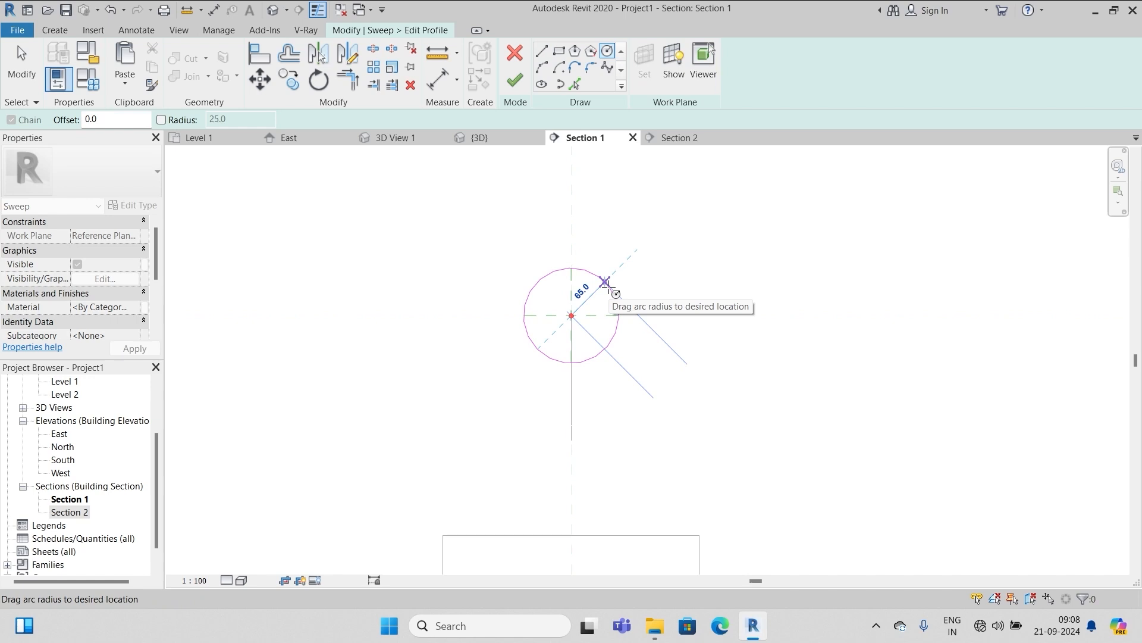
{"action": "type", "text": "12"}
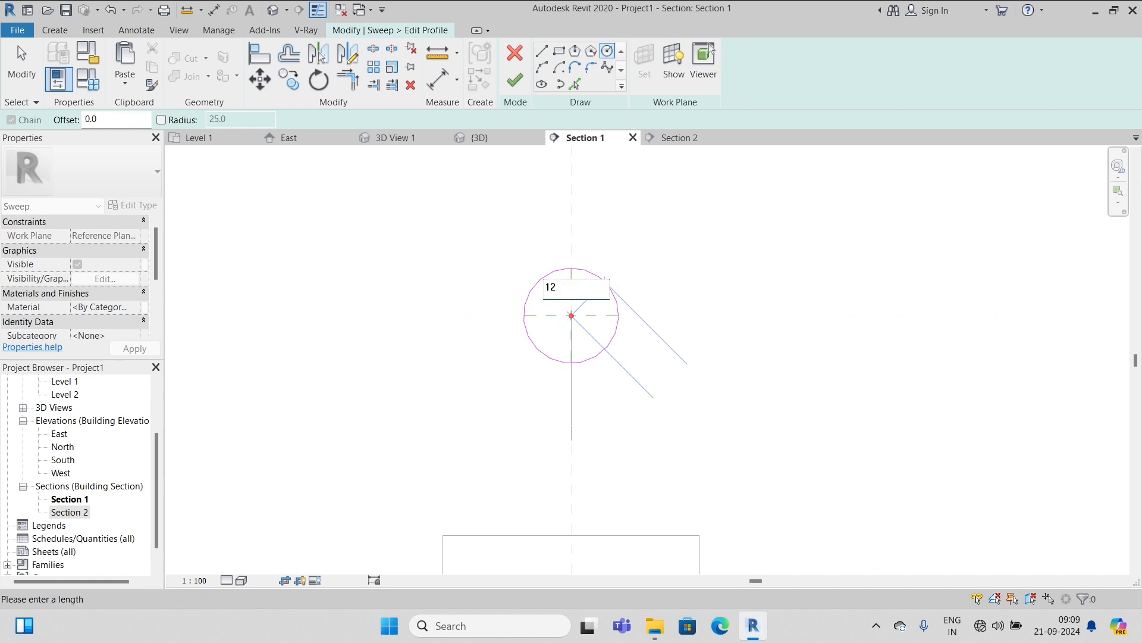
{"action": "key", "text": "Return"}
{"action": "scroll", "coordinate": [589, 315], "scroll_direction": "up", "scroll_amount": 5}
{"action": "key", "text": "Escape"}
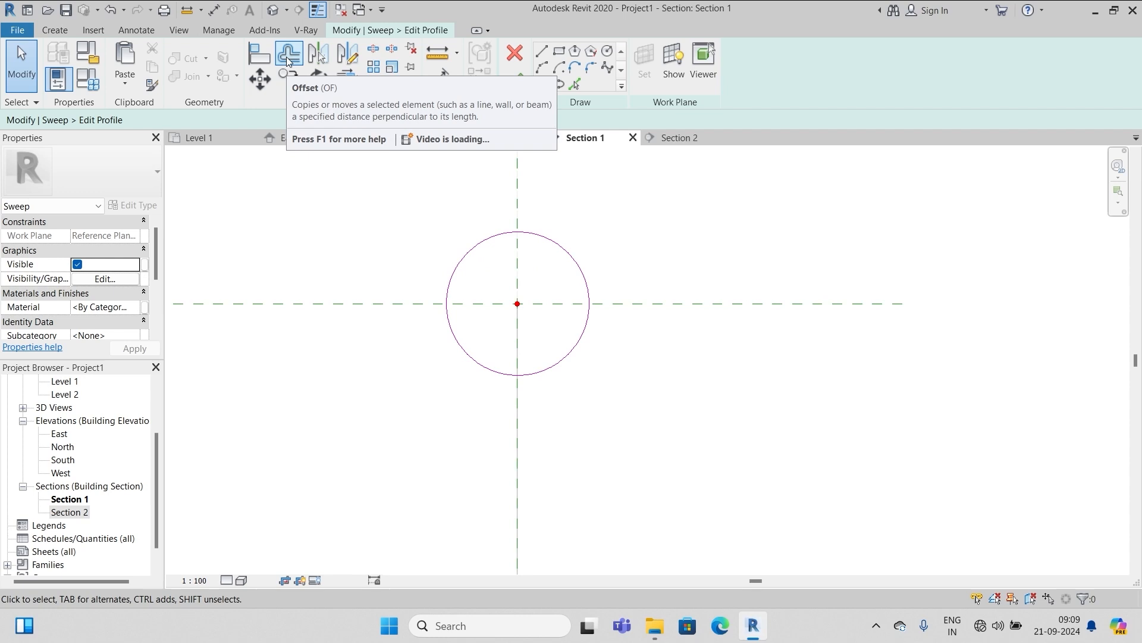
Offset the circle 2.0 outward, then finish the profile and the sweep
{"action": "left_click", "coordinate": [288, 59]}
{"action": "double_click", "coordinate": [304, 120]}
{"action": "type", "text": "2.0"}
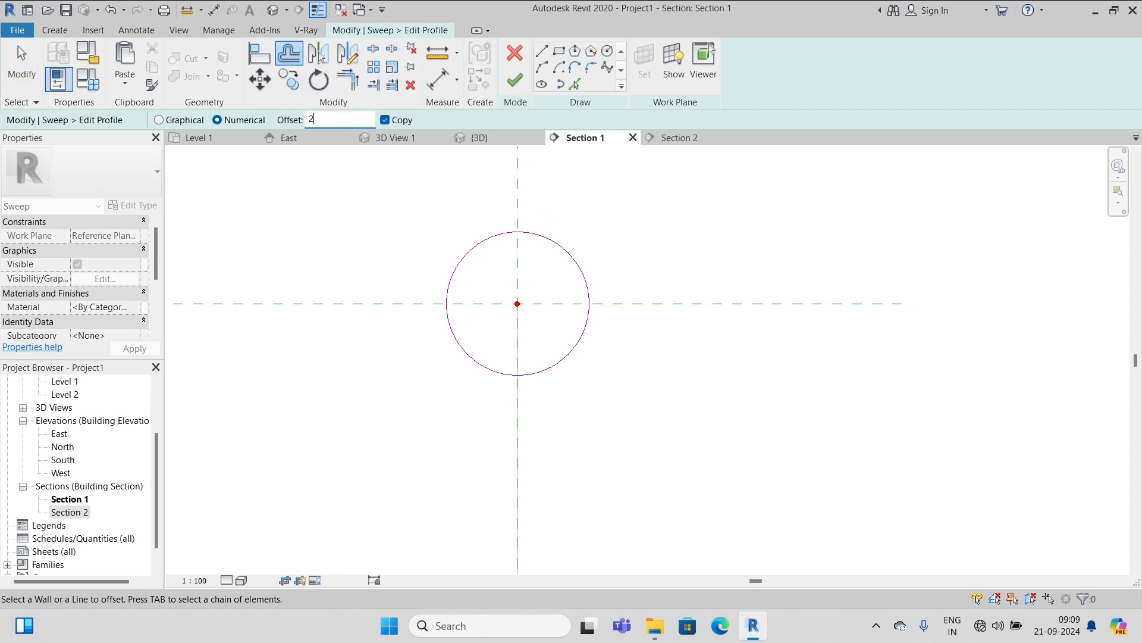
{"action": "left_click", "coordinate": [479, 242]}
{"action": "key", "text": "Escape"}
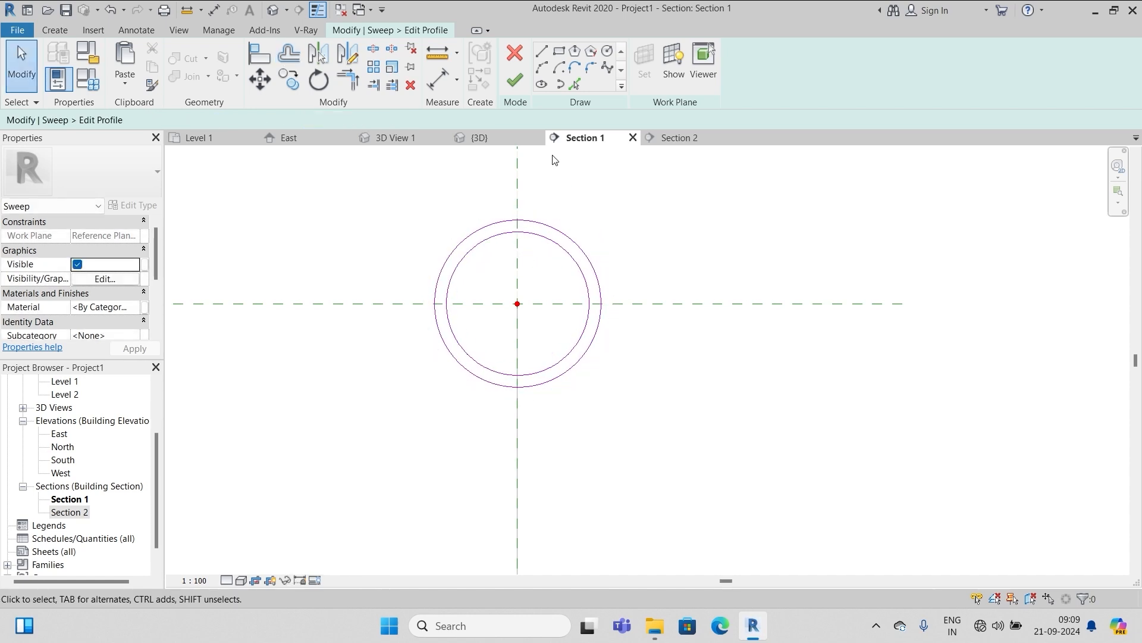
{"action": "left_click", "coordinate": [517, 84]}
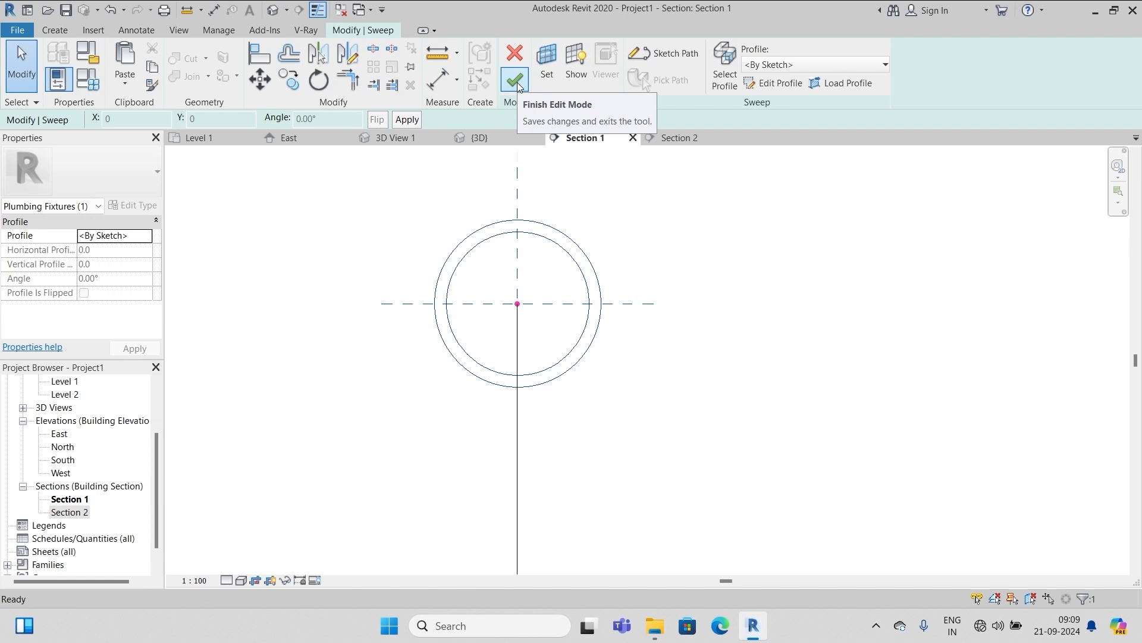
{"action": "left_click", "coordinate": [516, 84]}
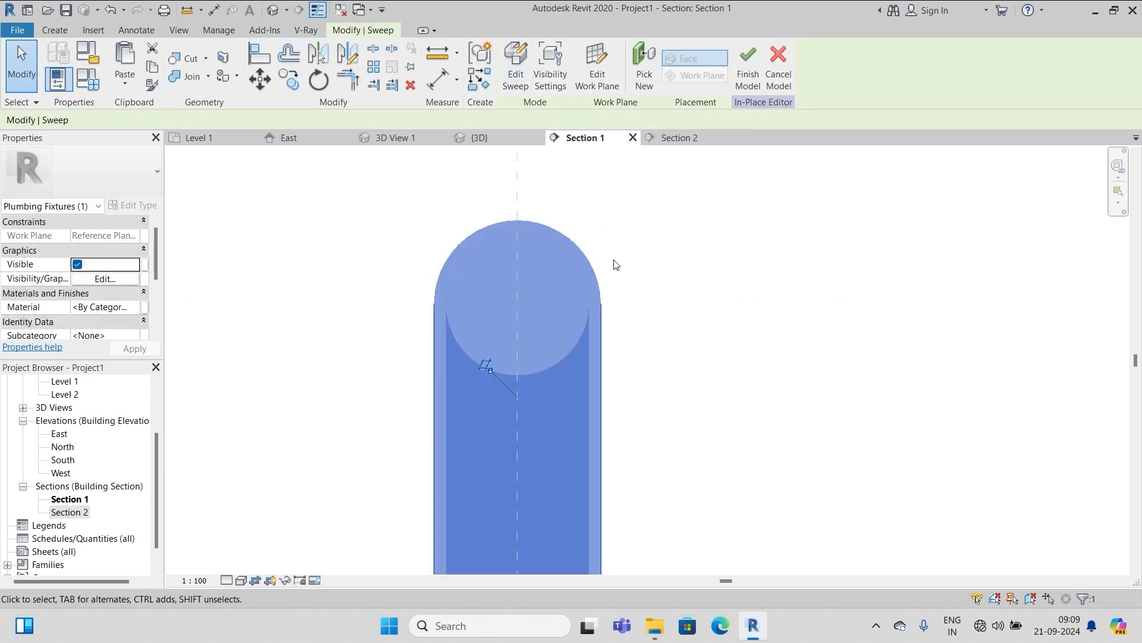
{"action": "scroll", "coordinate": [671, 250], "scroll_direction": "down", "scroll_amount": 5}
{"action": "scroll", "coordinate": [700, 246], "scroll_direction": "down", "scroll_amount": 1}
Finish the in-place tap model from the default 3D view
{"action": "left_click", "coordinate": [726, 296]}
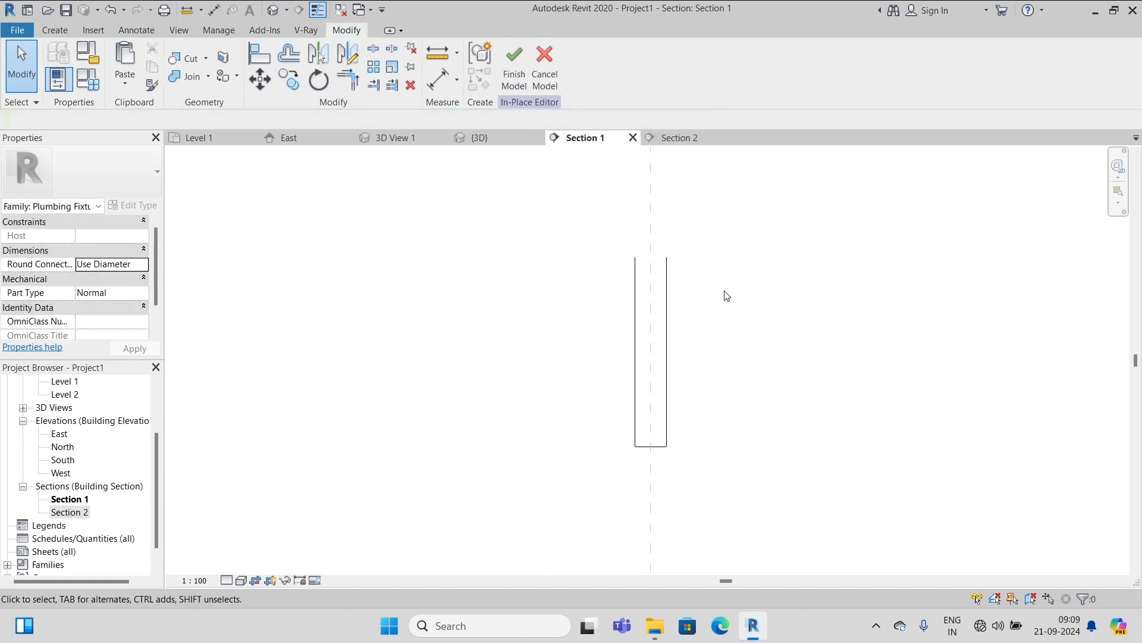
{"action": "left_click", "coordinate": [272, 12]}
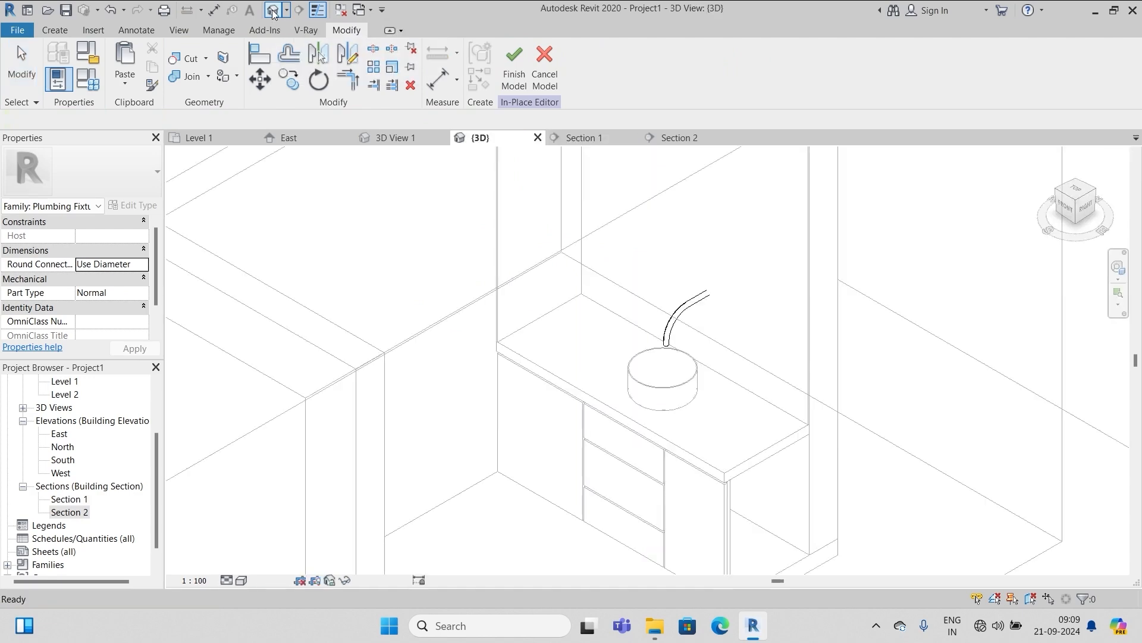
{"action": "scroll", "coordinate": [709, 309], "scroll_direction": "up", "scroll_amount": 2}
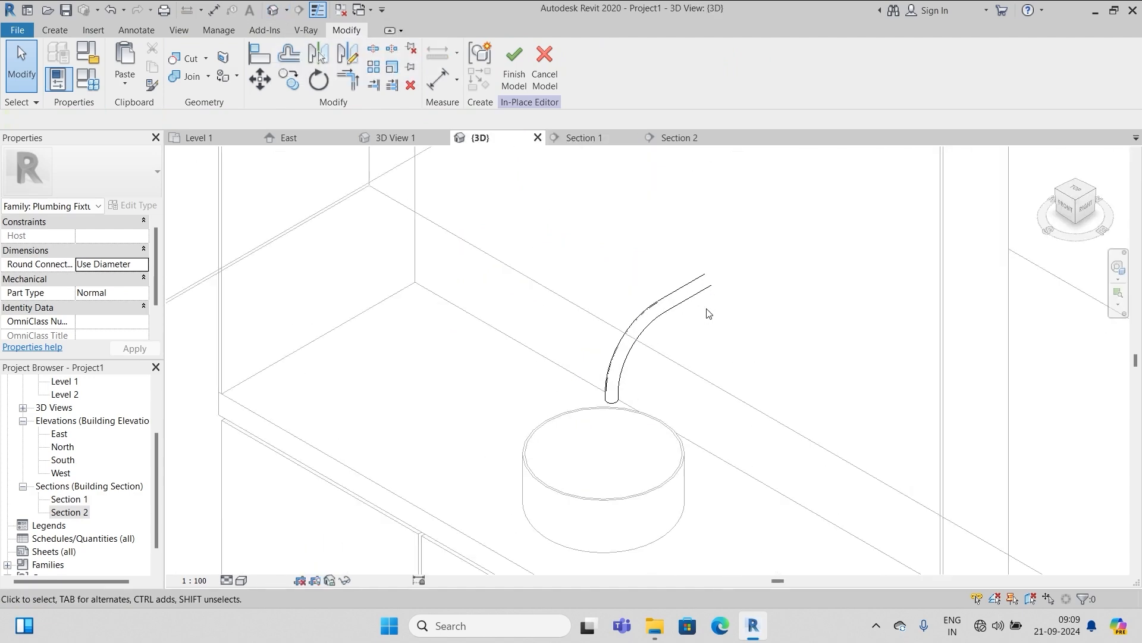
{"action": "scroll", "coordinate": [607, 374], "scroll_direction": "down", "scroll_amount": 3}
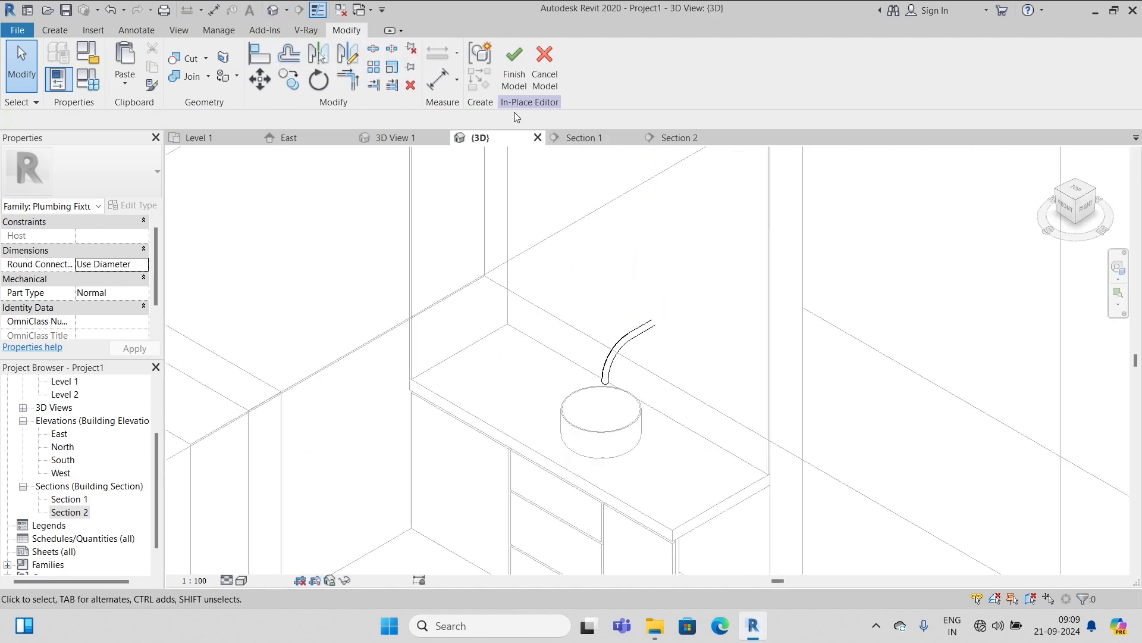
{"action": "left_click", "coordinate": [515, 69]}
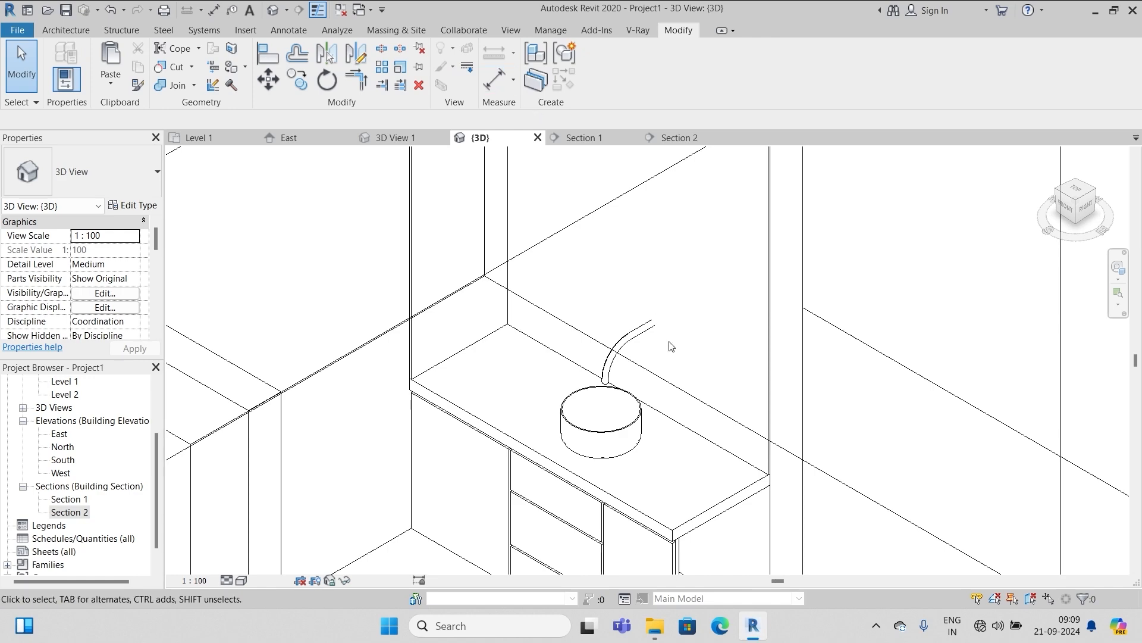
Open Section 1 to view the spout pipe above the basin
{"action": "scroll", "coordinate": [571, 250], "scroll_direction": "down", "scroll_amount": 2}
{"action": "scroll", "coordinate": [576, 248], "scroll_direction": "up", "scroll_amount": 3}
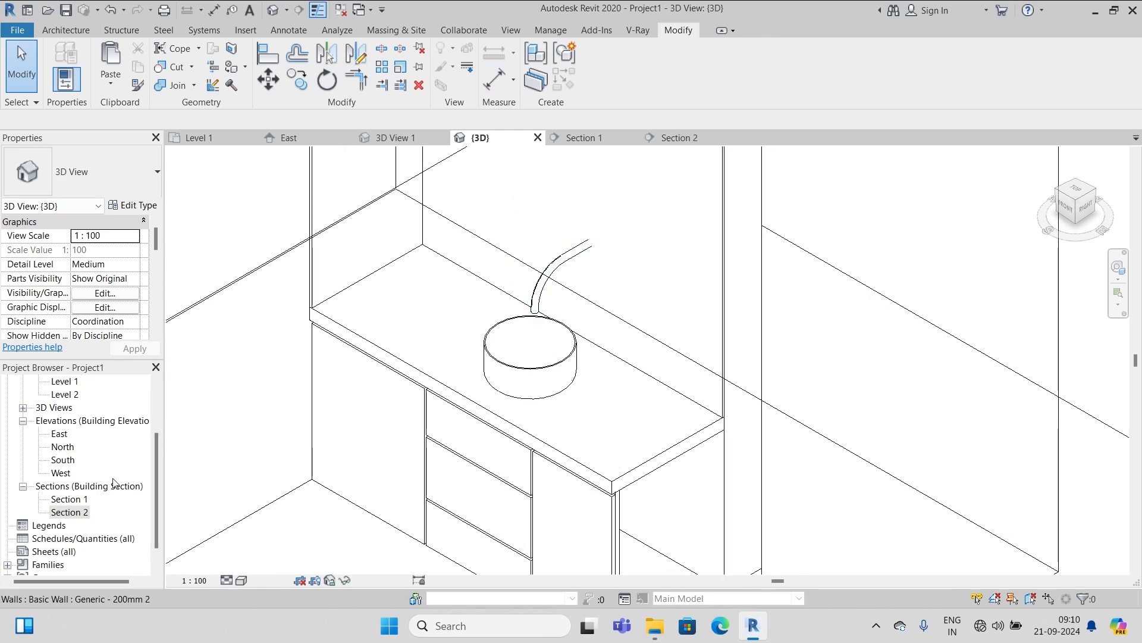
{"action": "scroll", "coordinate": [229, 321], "scroll_direction": "down", "scroll_amount": 2}
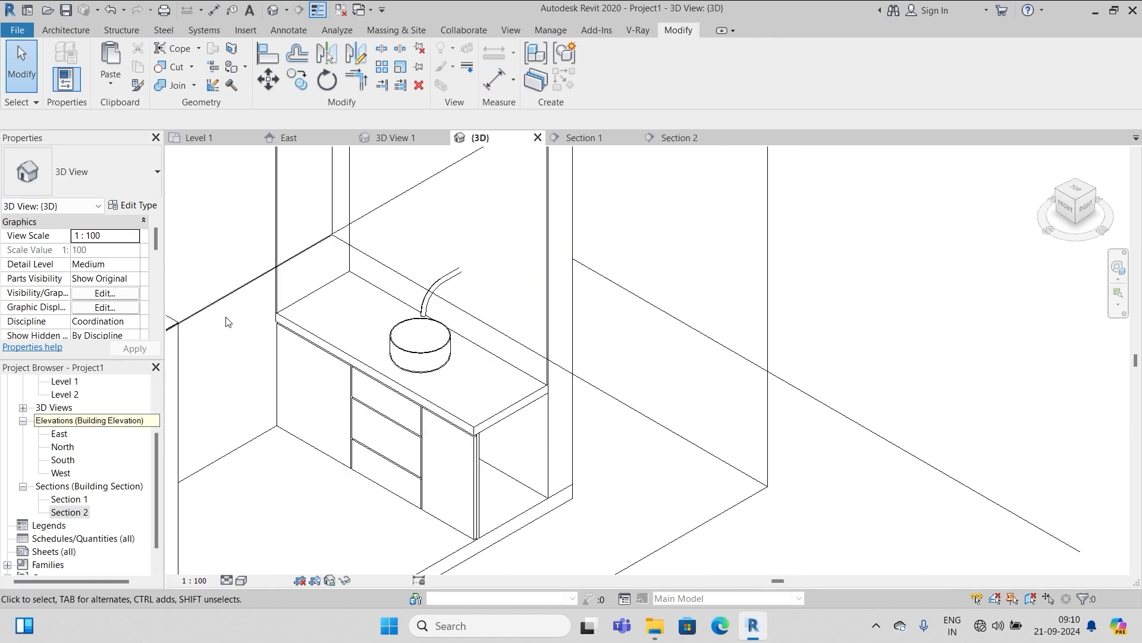
{"action": "double_click", "coordinate": [70, 500]}
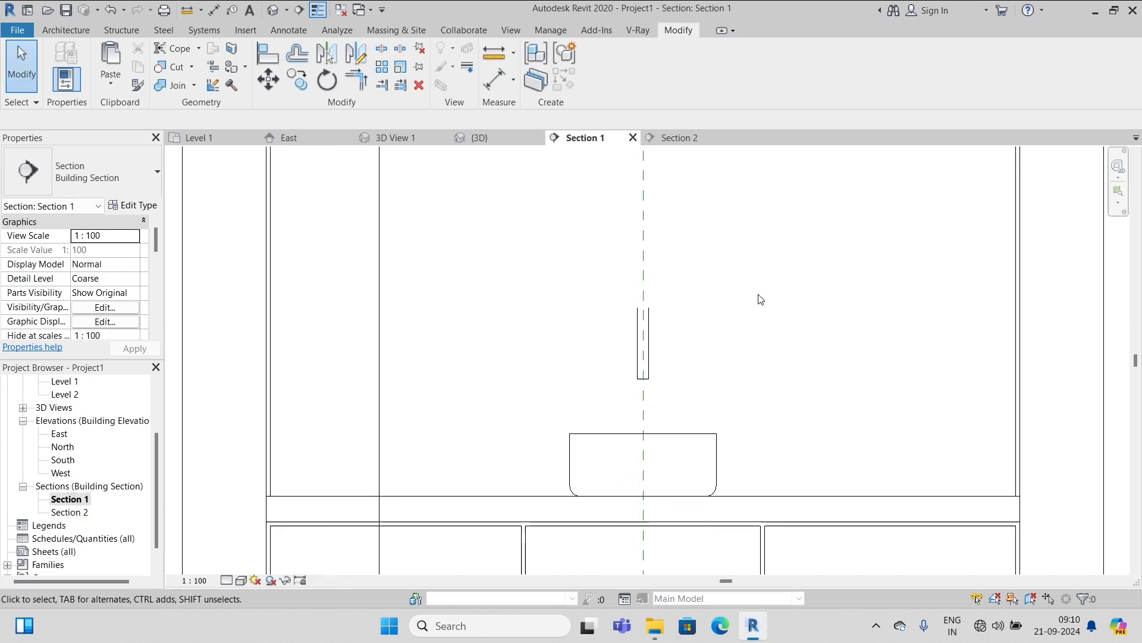
{"action": "scroll", "coordinate": [759, 299], "scroll_direction": "down", "scroll_amount": 2}
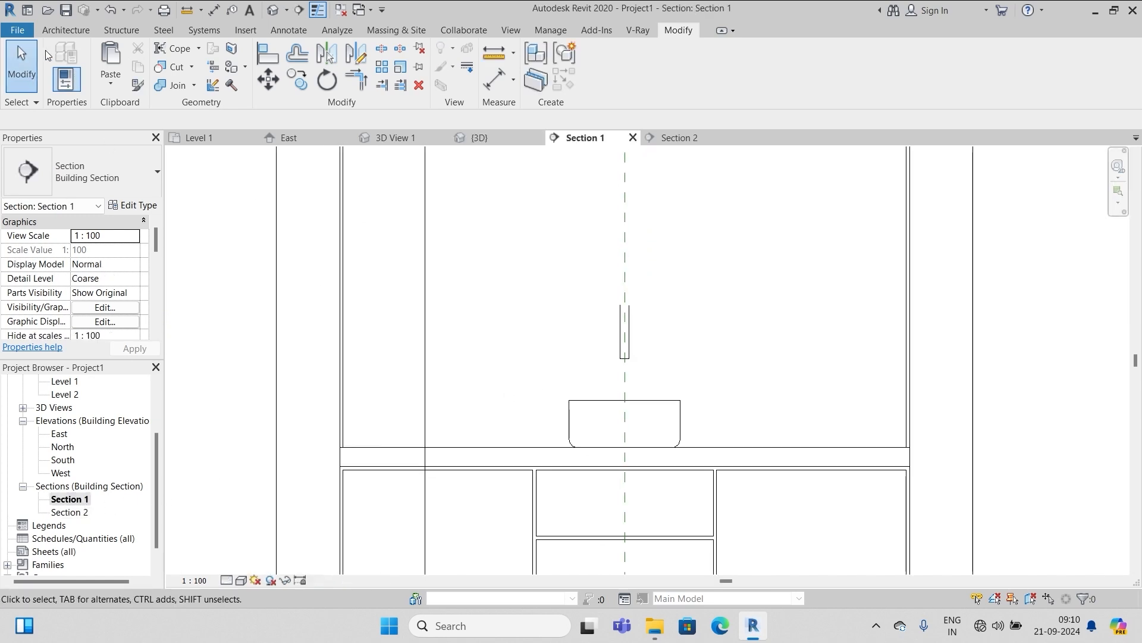
Create a new in-place Plumbing Fixtures model named Plumbing Fixtures 3
{"action": "left_click", "coordinate": [59, 32]}
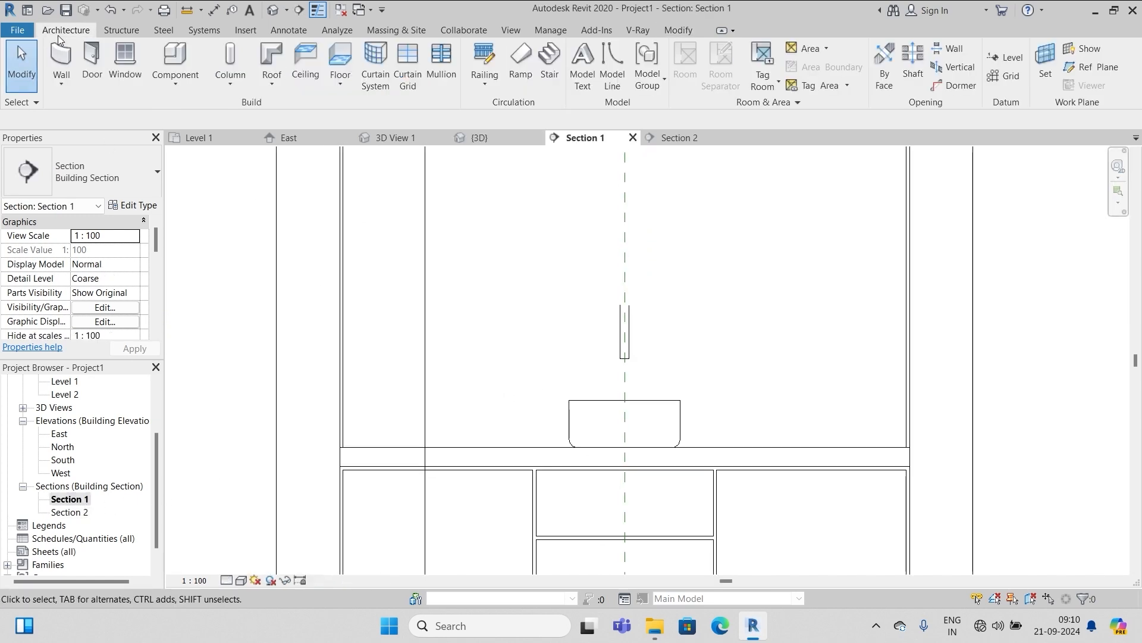
{"action": "left_click", "coordinate": [176, 85]}
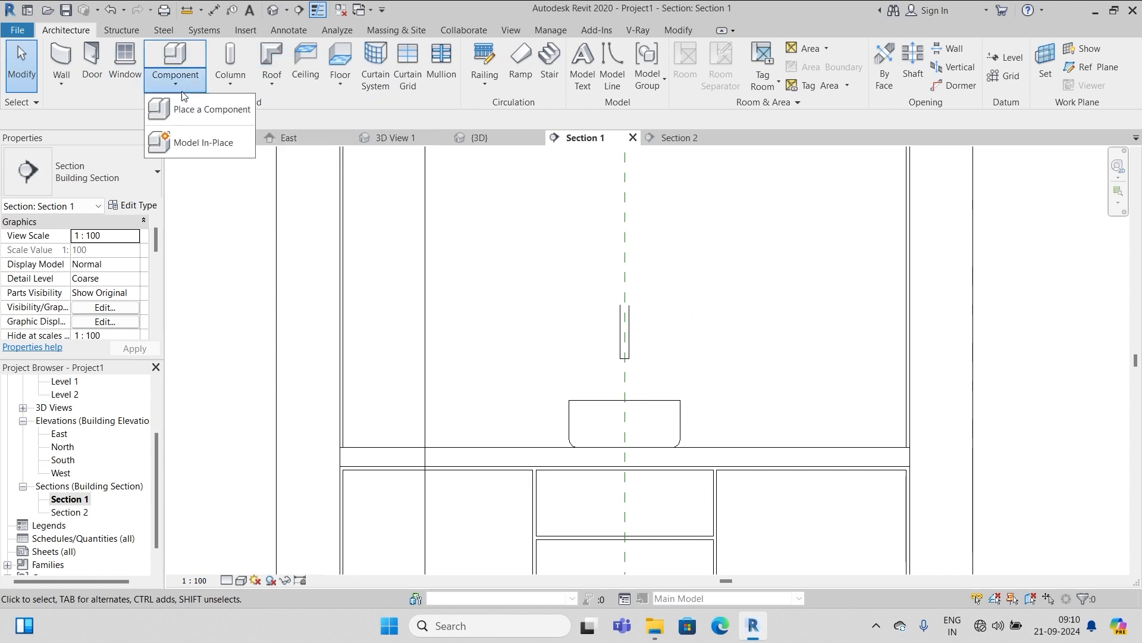
{"action": "left_click", "coordinate": [208, 149]}
{"action": "scroll", "coordinate": [564, 296], "scroll_direction": "down", "scroll_amount": 1}
{"action": "scroll", "coordinate": [565, 296], "scroll_direction": "down", "scroll_amount": 2}
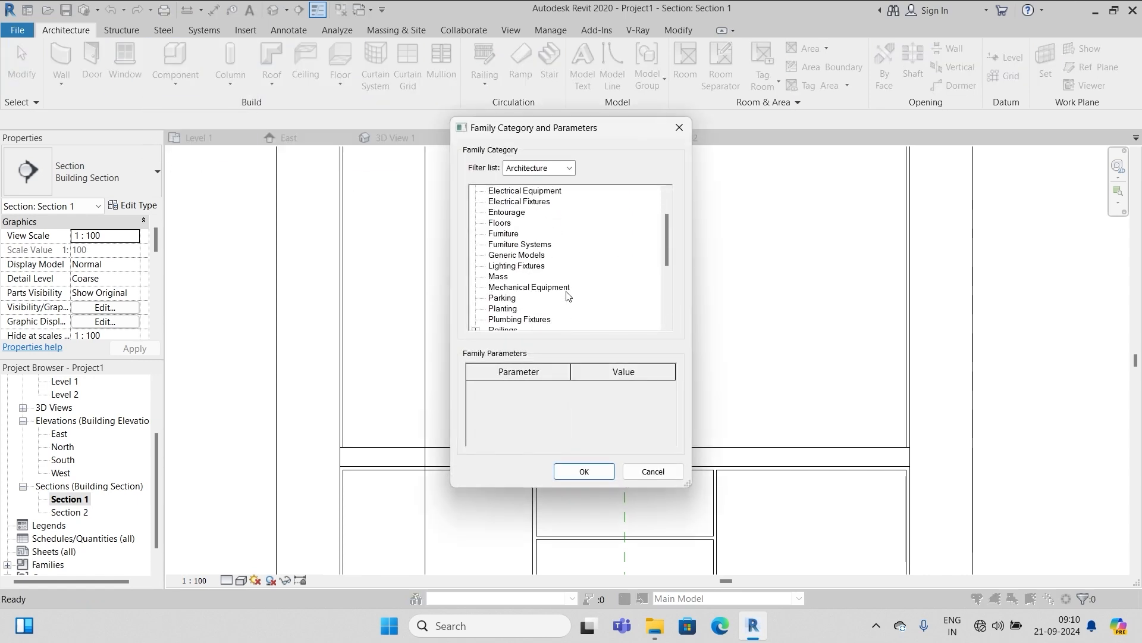
{"action": "scroll", "coordinate": [571, 288], "scroll_direction": "down", "scroll_amount": 2}
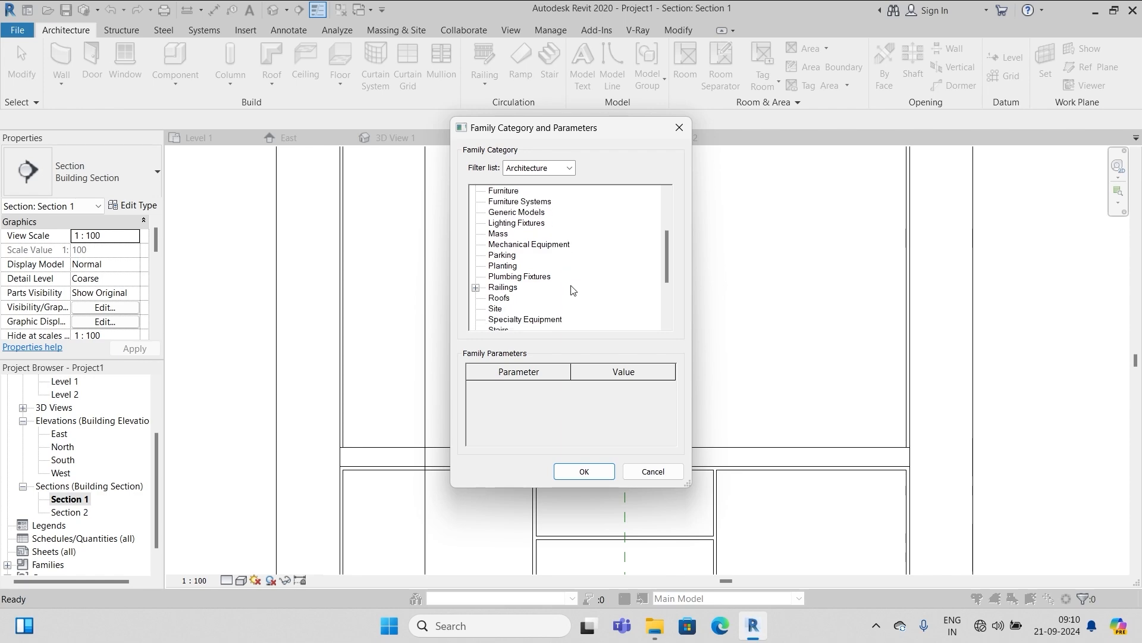
{"action": "left_click", "coordinate": [526, 287]}
{"action": "left_click", "coordinate": [585, 471]}
{"action": "left_click", "coordinate": [573, 337]}
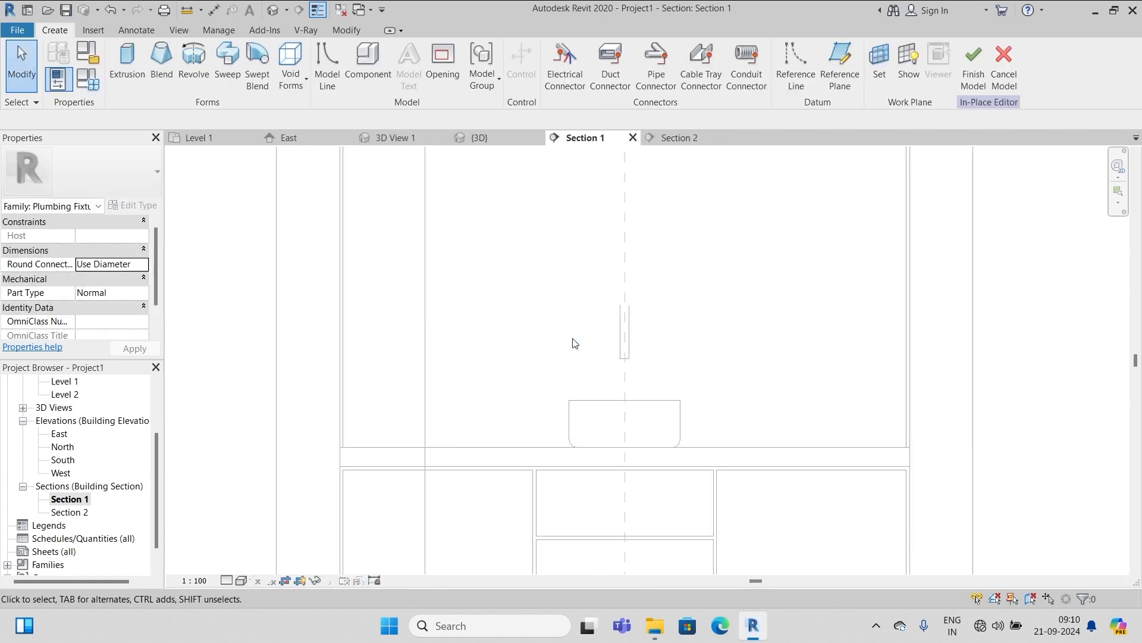
Start a solid extrusion sketched on the wall's plane
{"action": "scroll", "coordinate": [573, 343], "scroll_direction": "down", "scroll_amount": 2}
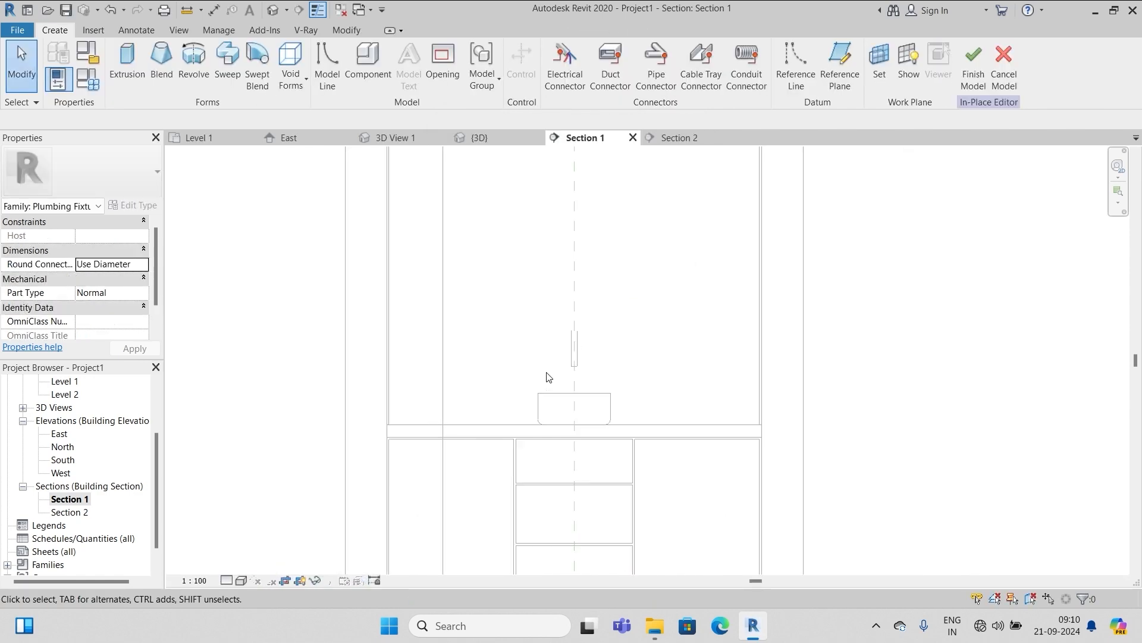
{"action": "left_click", "coordinate": [127, 62]}
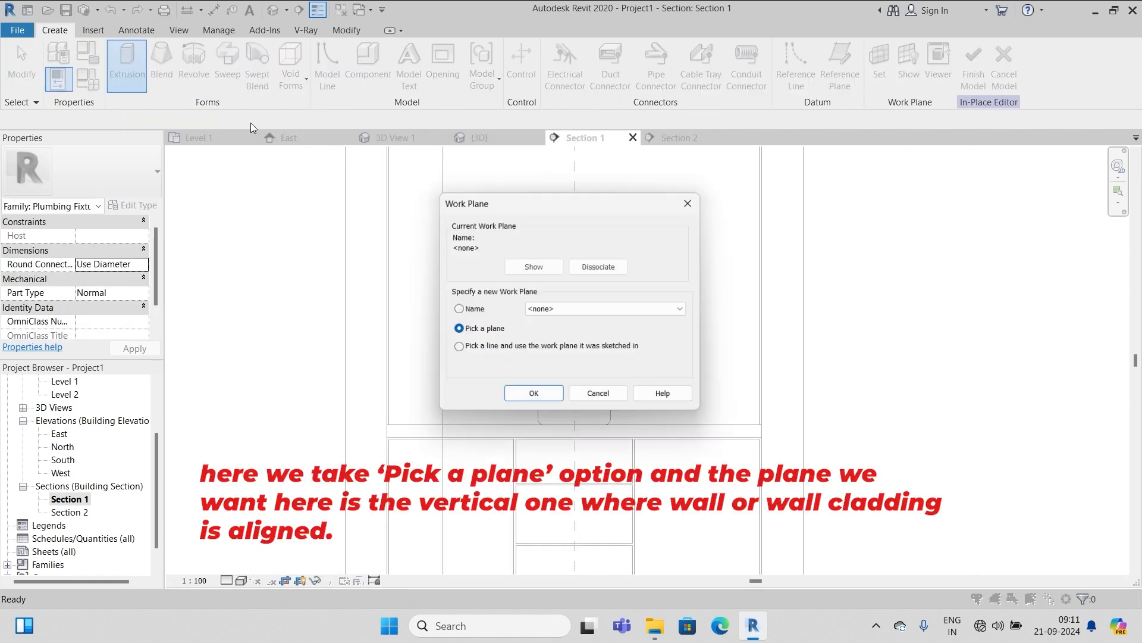
{"action": "left_click", "coordinate": [535, 397]}
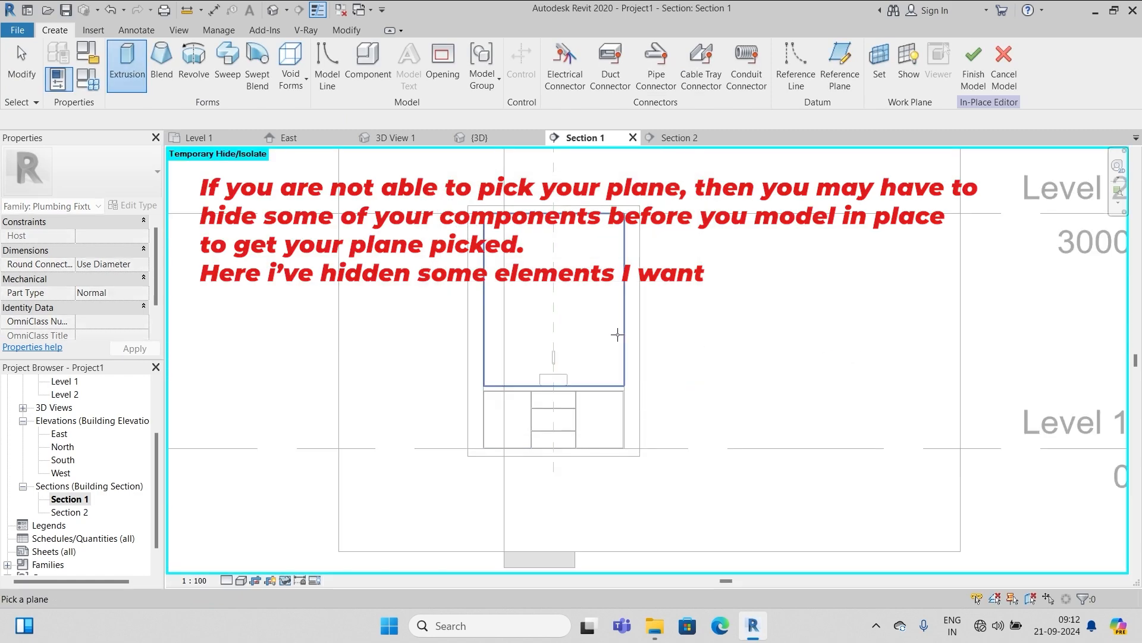
{"action": "left_click", "coordinate": [623, 336]}
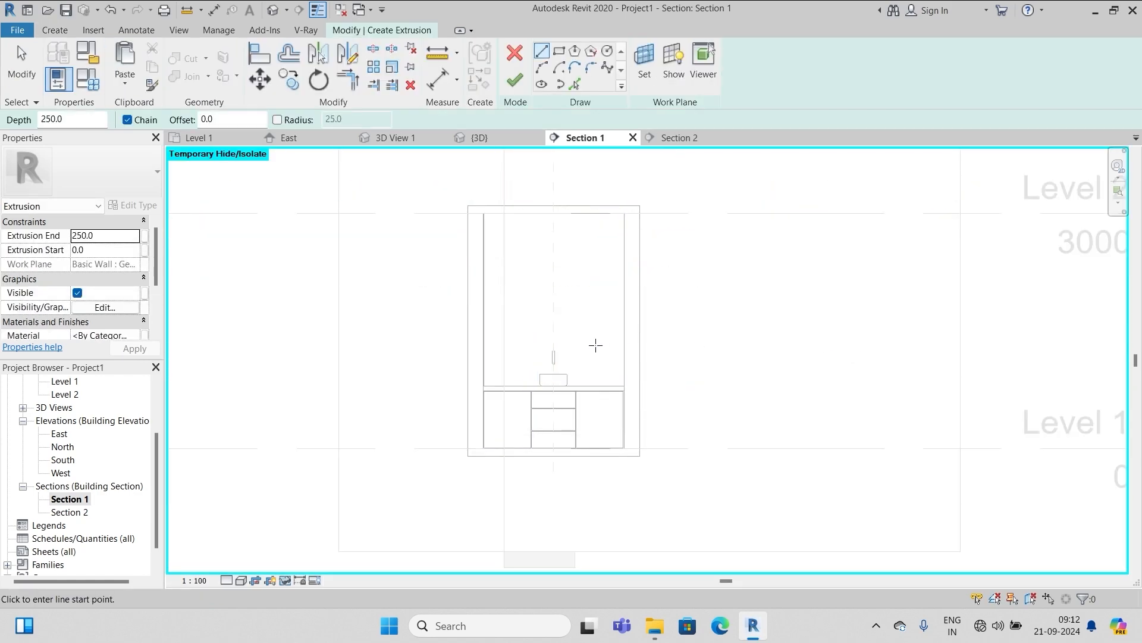
Pick the spout end's lower and upper arcs to sketch a circle
{"action": "scroll", "coordinate": [594, 342], "scroll_direction": "up", "scroll_amount": 5}
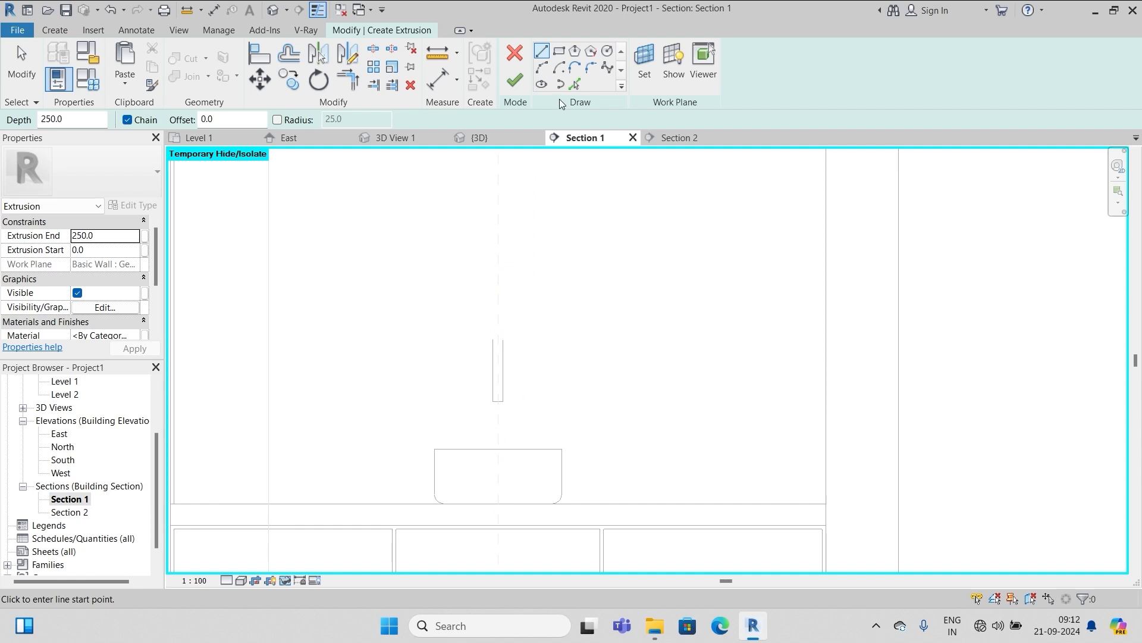
{"action": "left_click", "coordinate": [573, 87]}
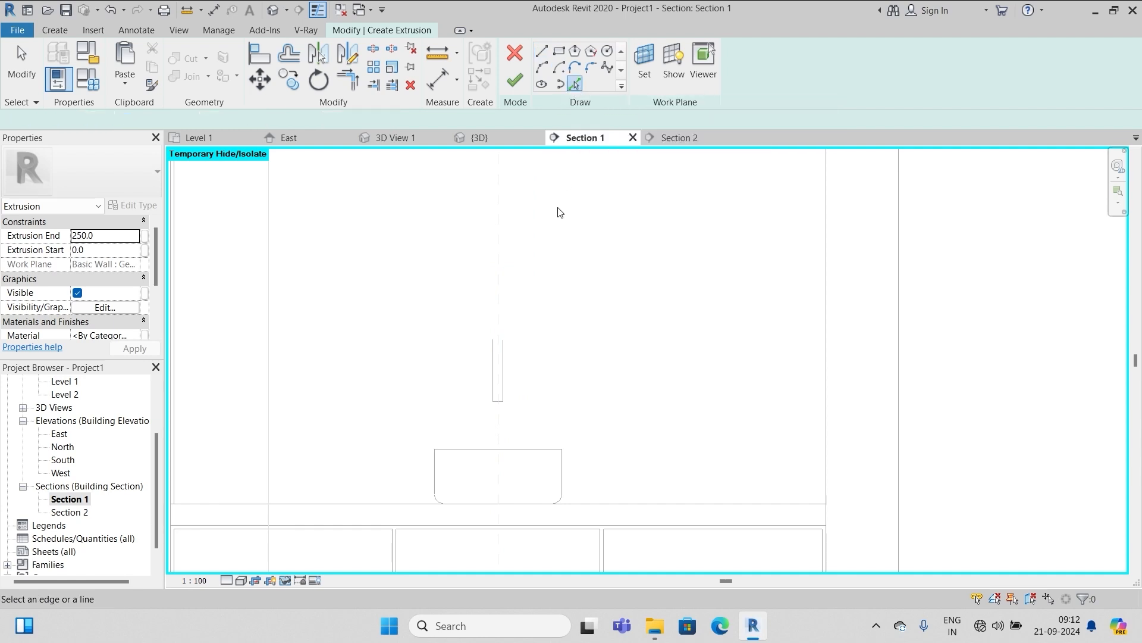
{"action": "scroll", "coordinate": [505, 377], "scroll_direction": "up", "scroll_amount": 4}
{"action": "left_click", "coordinate": [504, 308]}
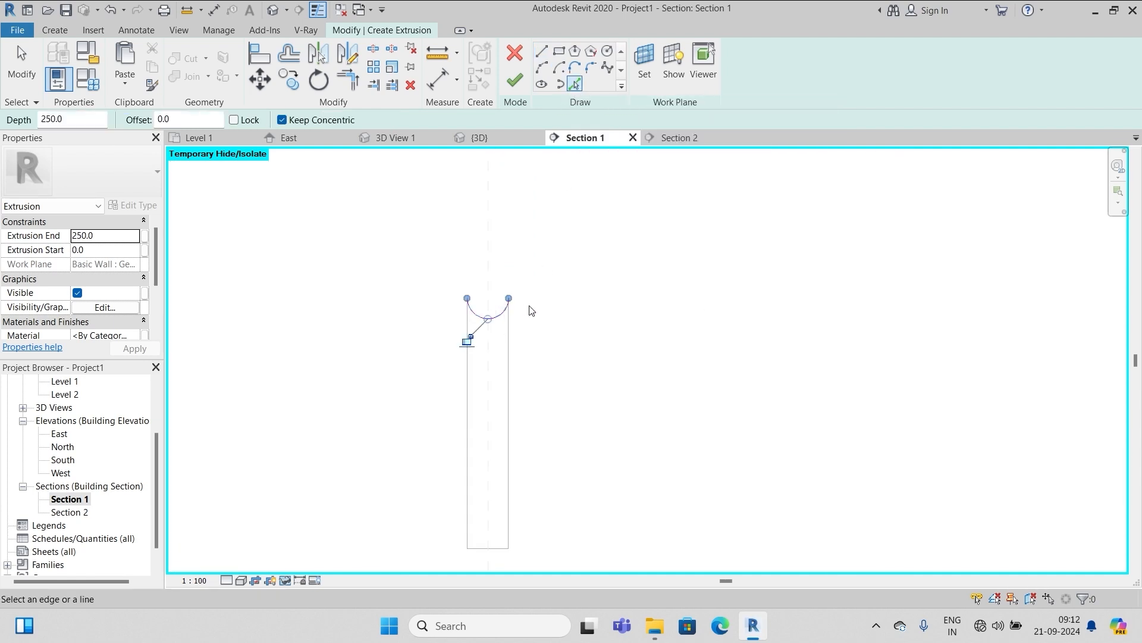
{"action": "scroll", "coordinate": [515, 293], "scroll_direction": "up", "scroll_amount": 3}
{"action": "left_click", "coordinate": [542, 284]}
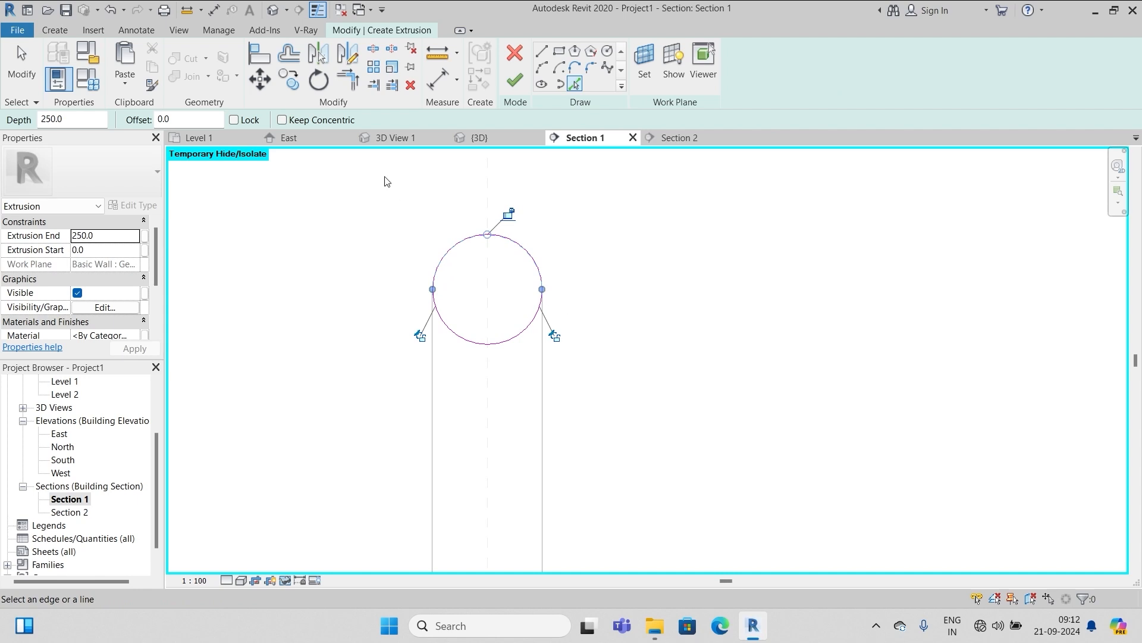
Offset the circle 40 outward, finish the extrusion, and edit its Extrusion End
{"action": "left_click", "coordinate": [289, 55]}
{"action": "type", "text": "40"}
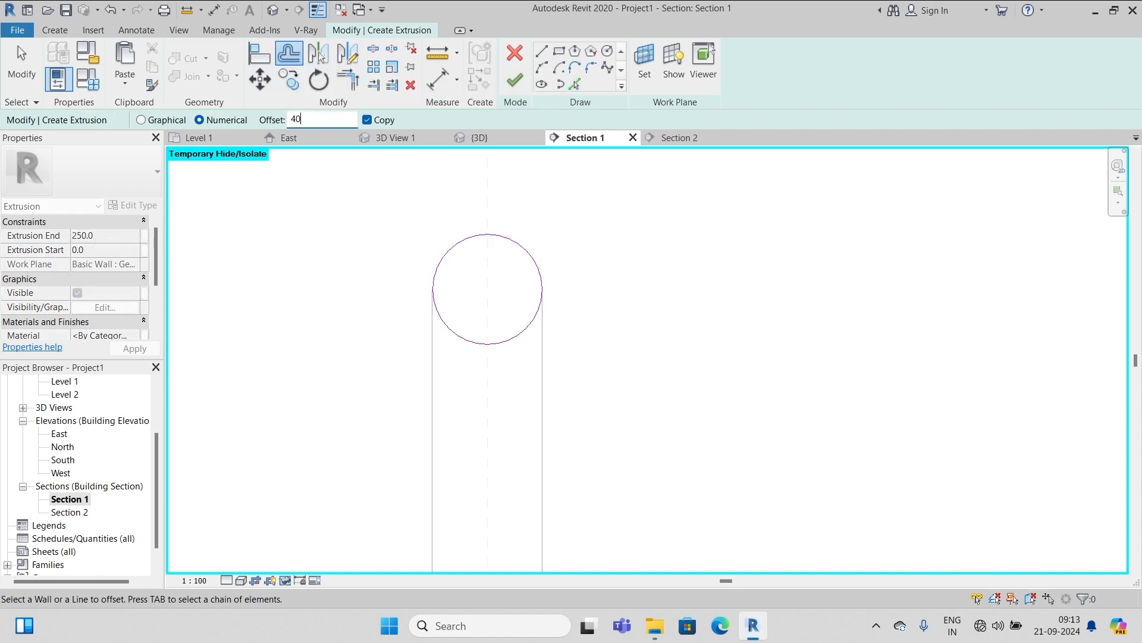
{"action": "left_click", "coordinate": [454, 244]}
{"action": "left_click", "coordinate": [458, 334]}
{"action": "scroll", "coordinate": [685, 348], "scroll_direction": "down", "scroll_amount": 3}
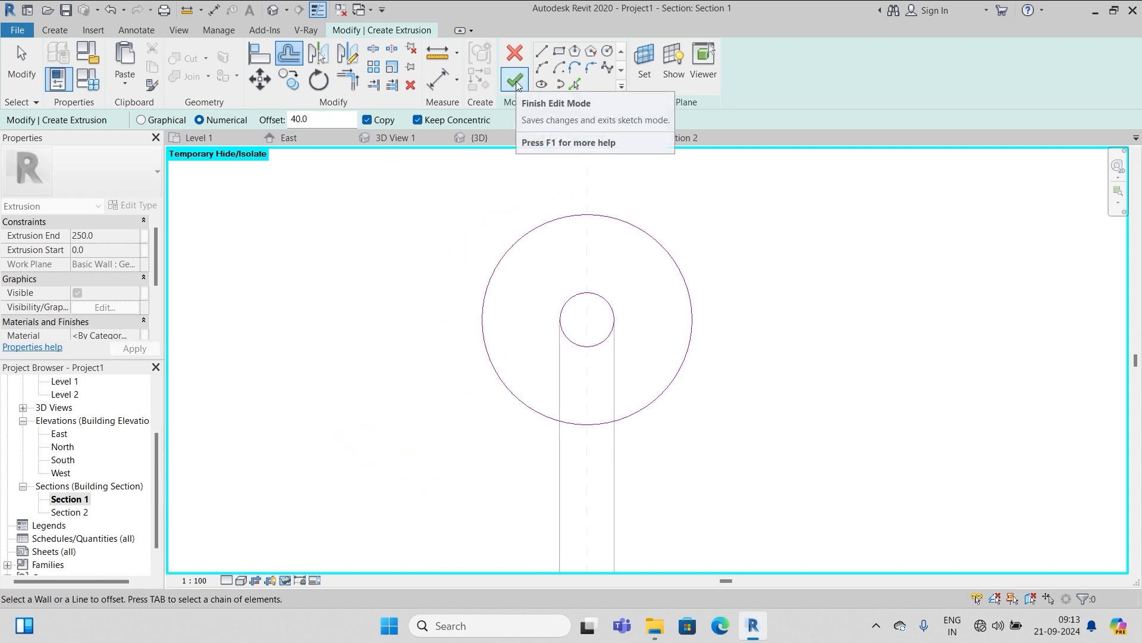
{"action": "left_click", "coordinate": [515, 82]}
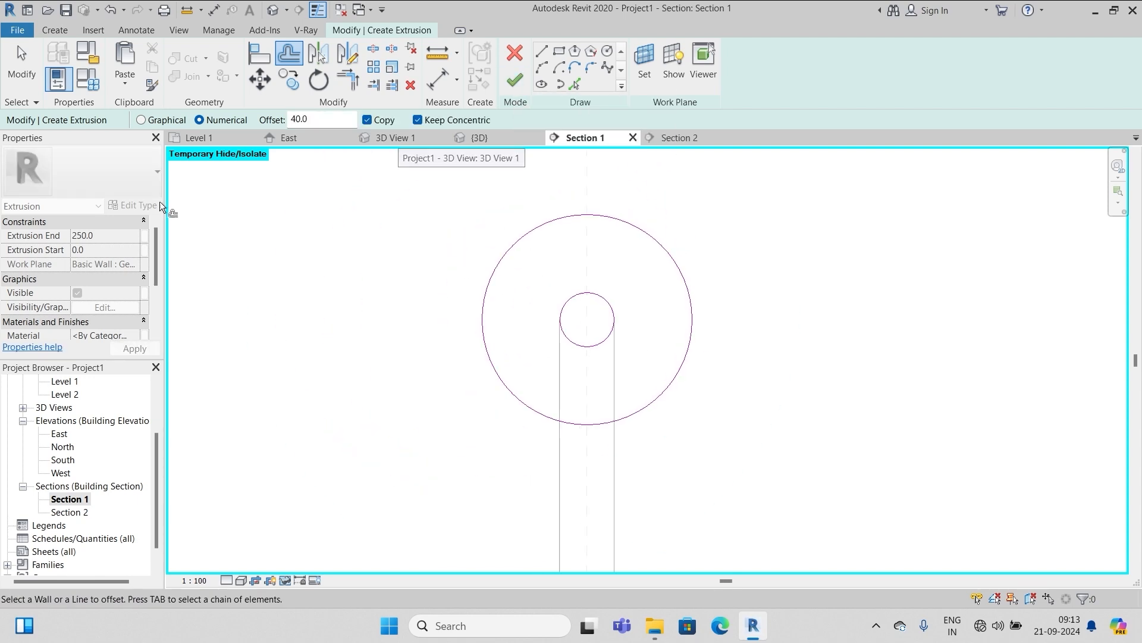
{"action": "left_click", "coordinate": [107, 234]}
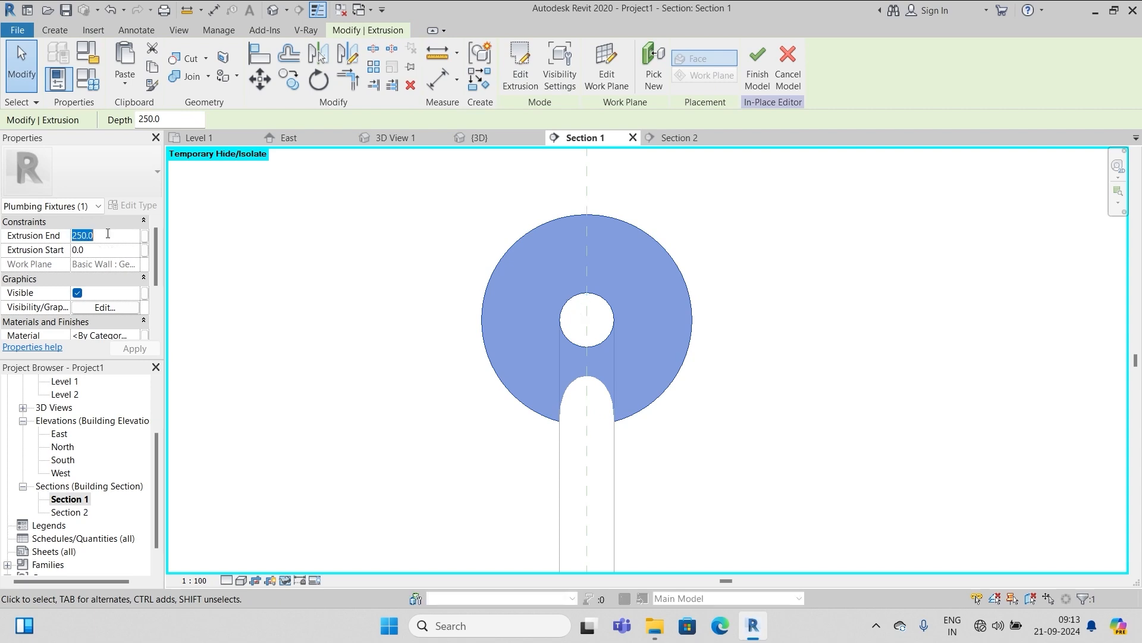
Set Extrusion End to 20, finish the wall plate, check it in 3D, then open Level 1
{"action": "type", "text": "20"}
{"action": "left_click", "coordinate": [760, 73]}
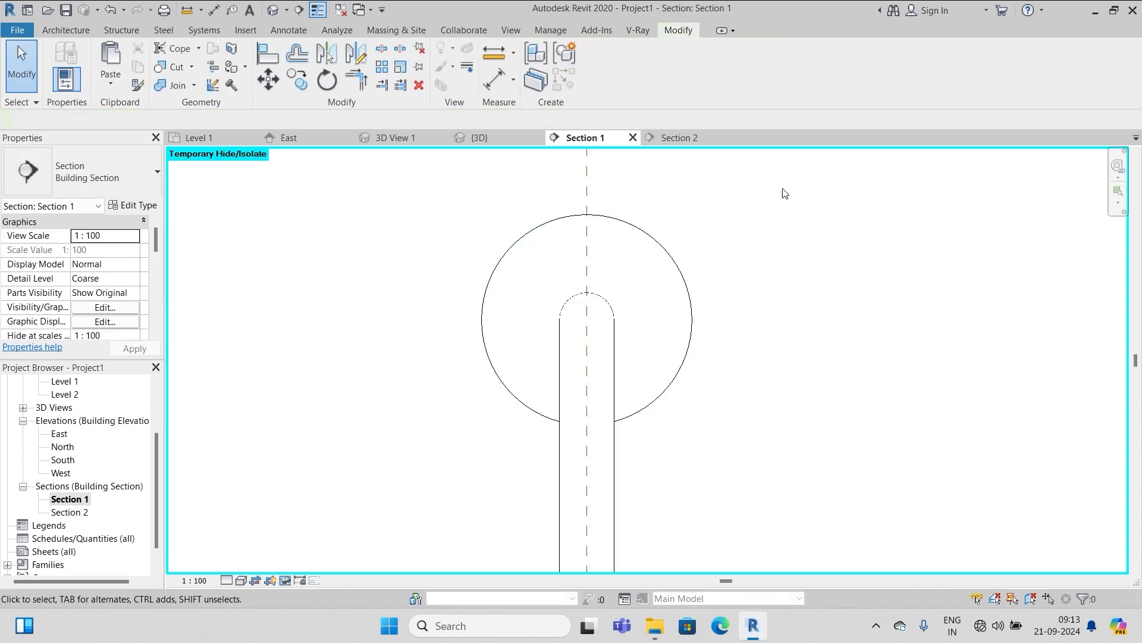
{"action": "scroll", "coordinate": [767, 235], "scroll_direction": "down", "scroll_amount": 2}
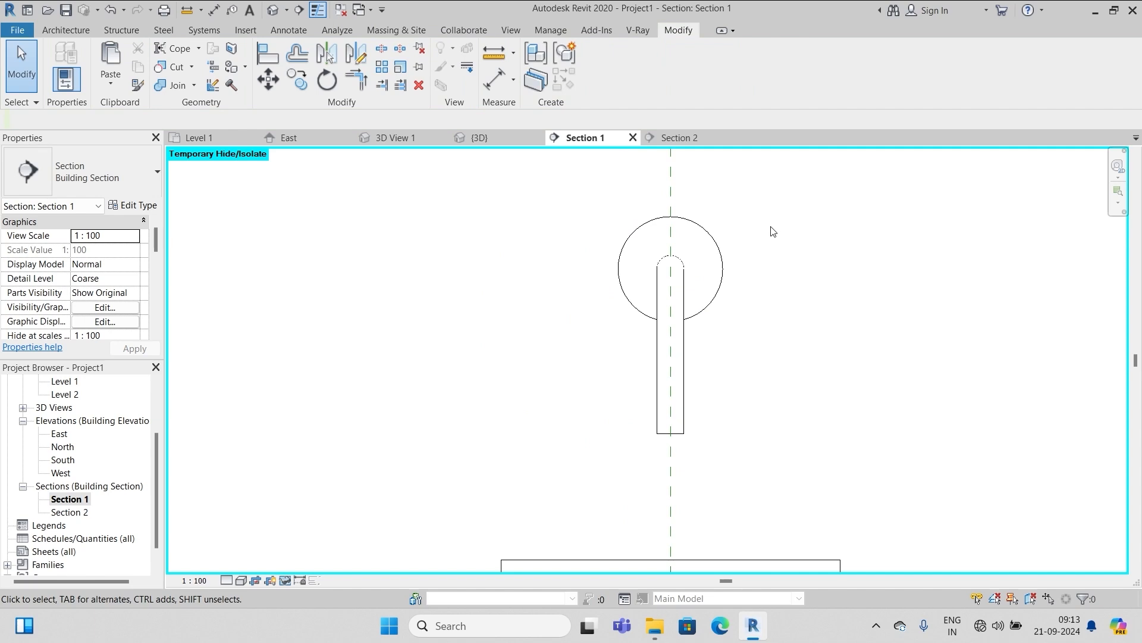
{"action": "left_click", "coordinate": [273, 9]}
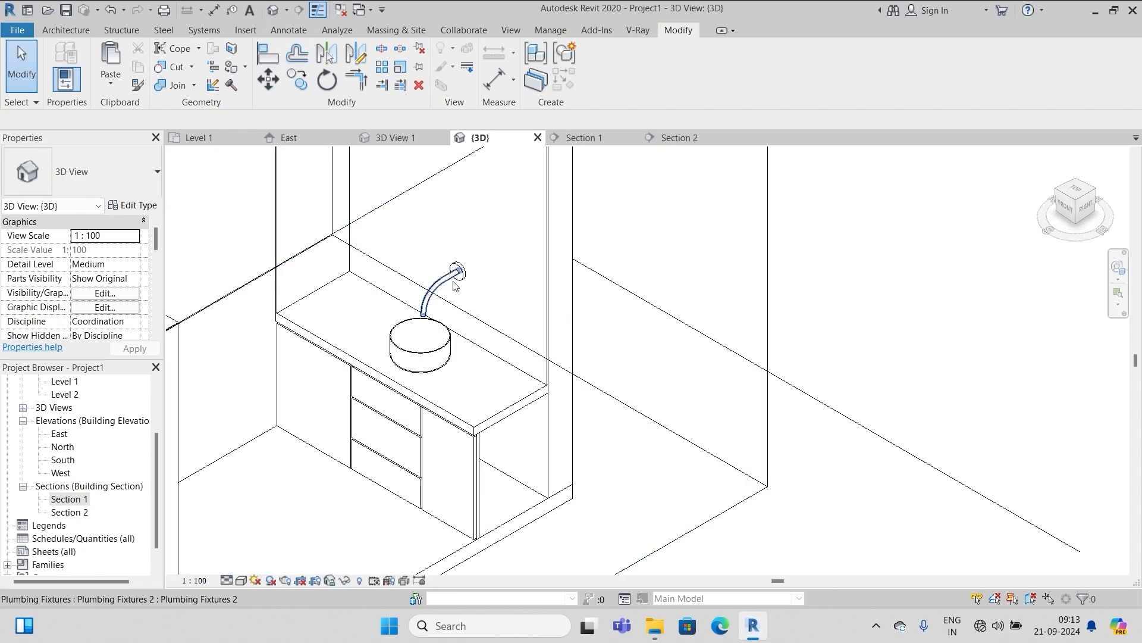
{"action": "scroll", "coordinate": [459, 285], "scroll_direction": "up", "scroll_amount": 2}
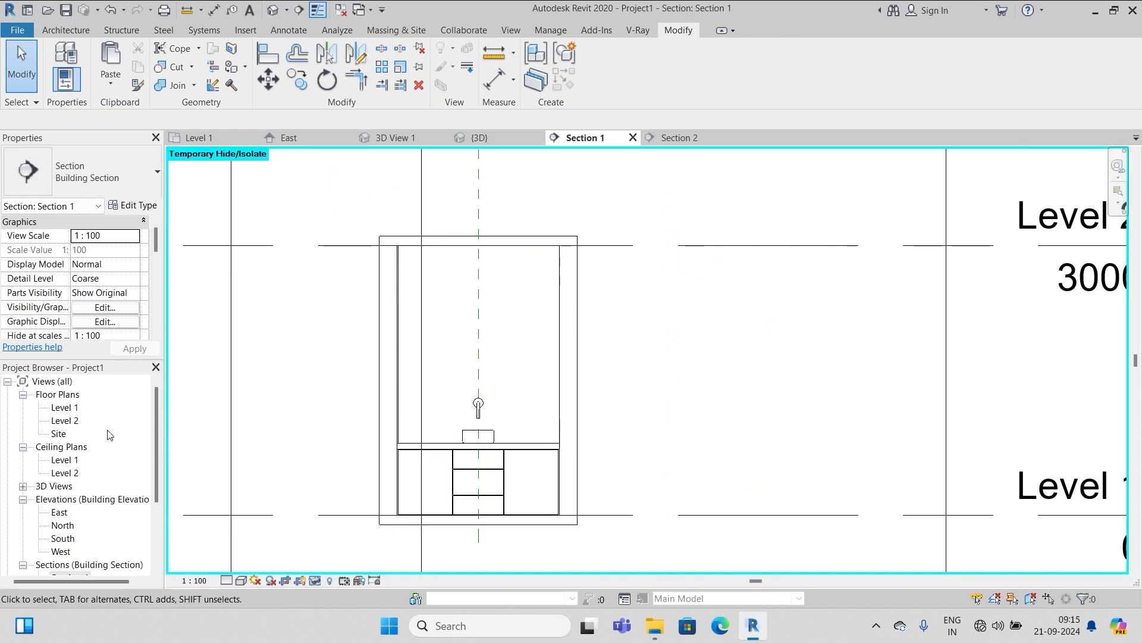
{"action": "double_click", "coordinate": [66, 408]}
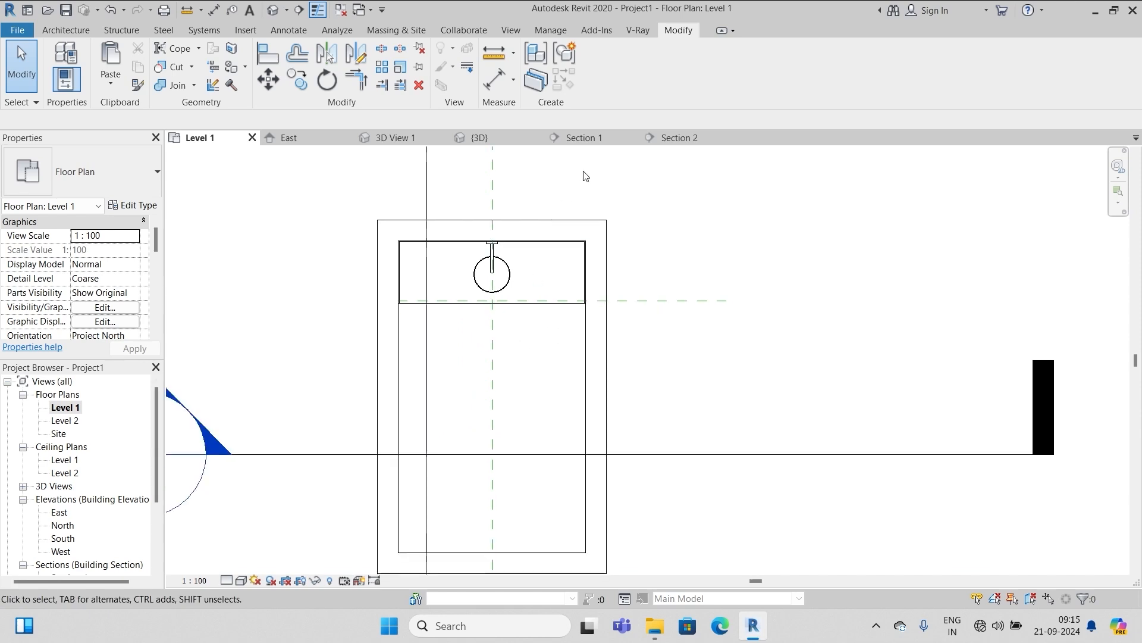
Place a reference plane offset 300 from the wall in the Level 1 plan
{"action": "scroll", "coordinate": [542, 266], "scroll_direction": "up", "scroll_amount": 2}
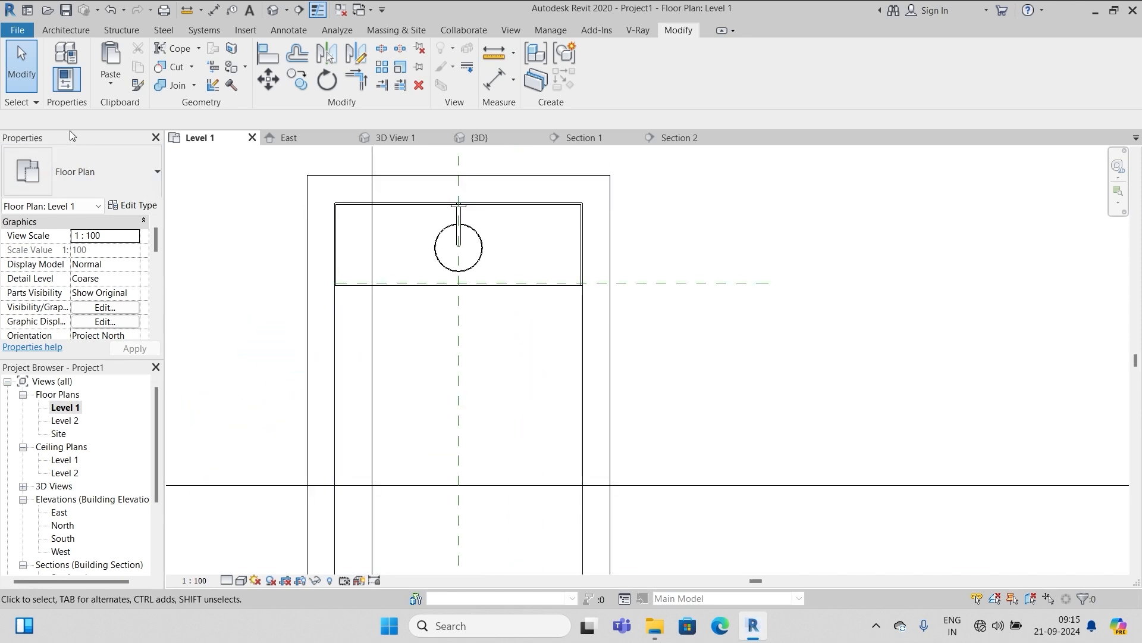
{"action": "left_click", "coordinate": [74, 32]}
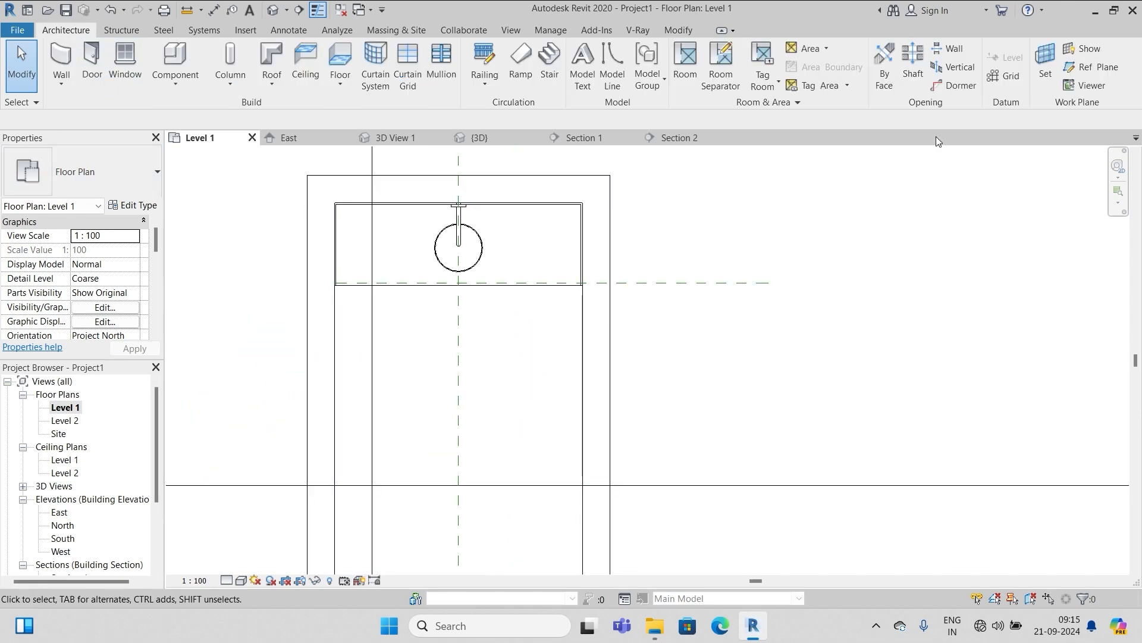
{"action": "left_click", "coordinate": [1101, 69]}
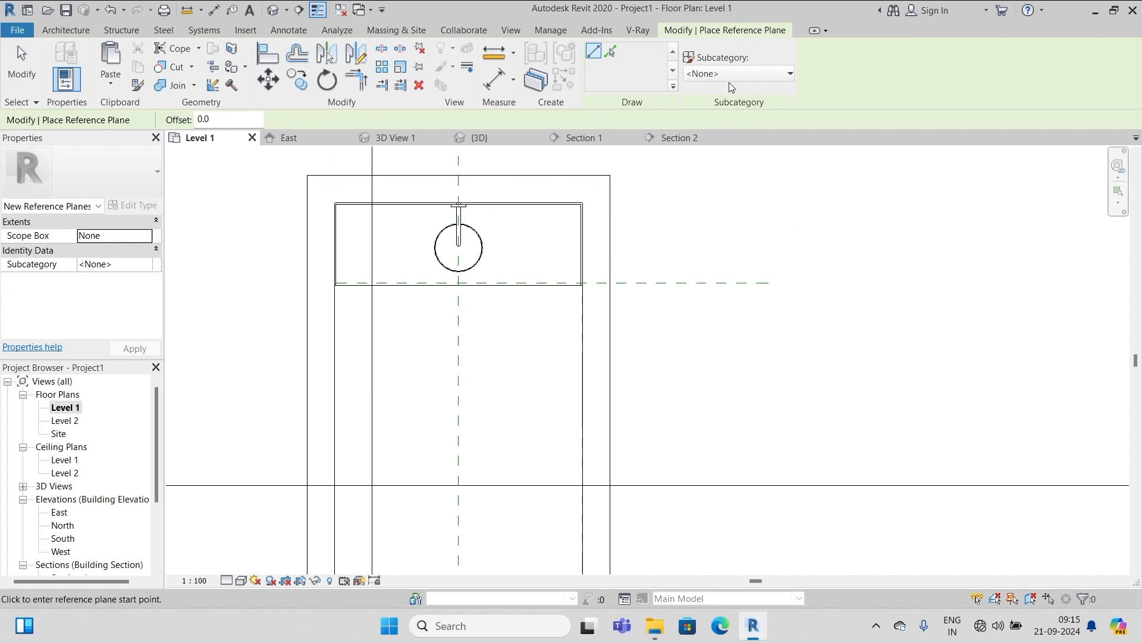
{"action": "left_click", "coordinate": [611, 52]}
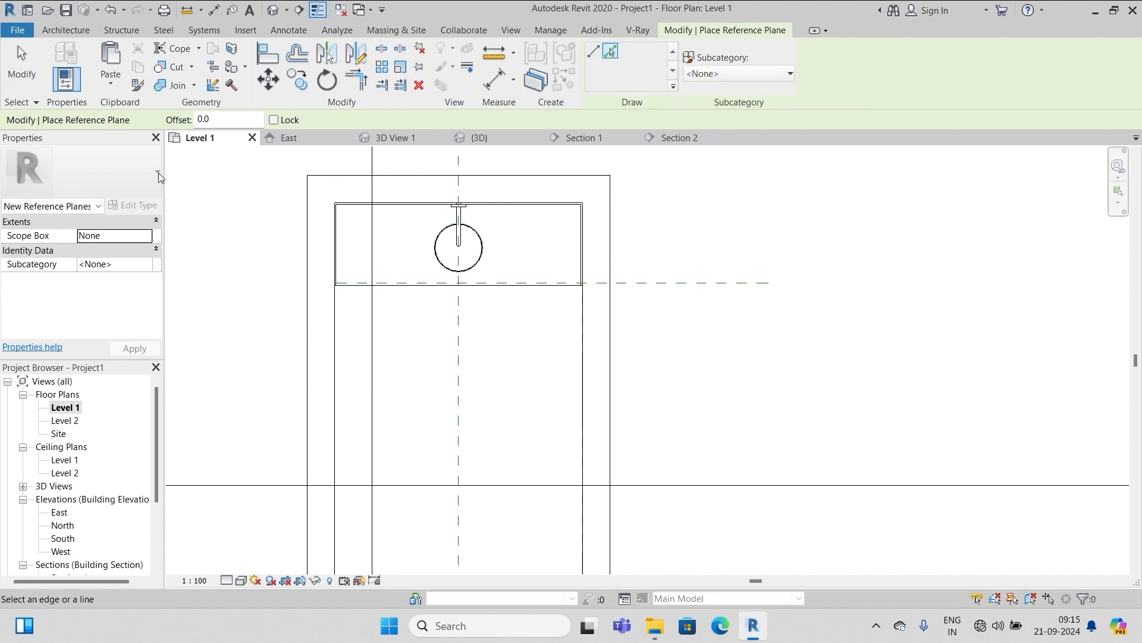
{"action": "left_click", "coordinate": [222, 119]}
{"action": "type", "text": "3"}
{"action": "key", "text": "Return"}
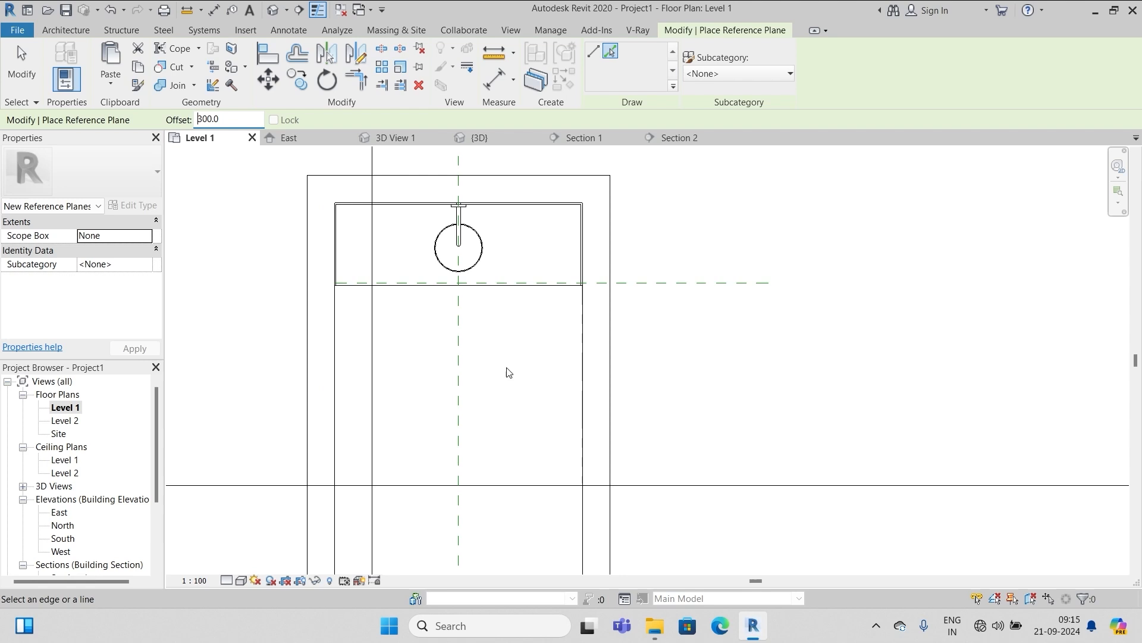
{"action": "left_click", "coordinate": [581, 365]}
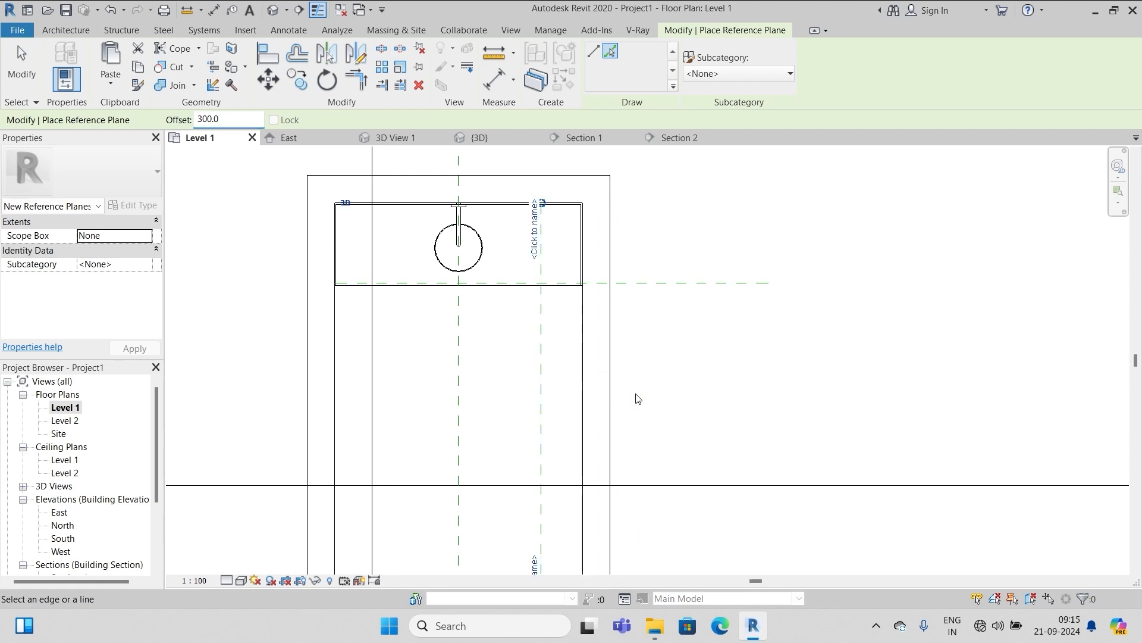
Name the new reference plane 'lightball line'
{"action": "left_click", "coordinate": [536, 253]}
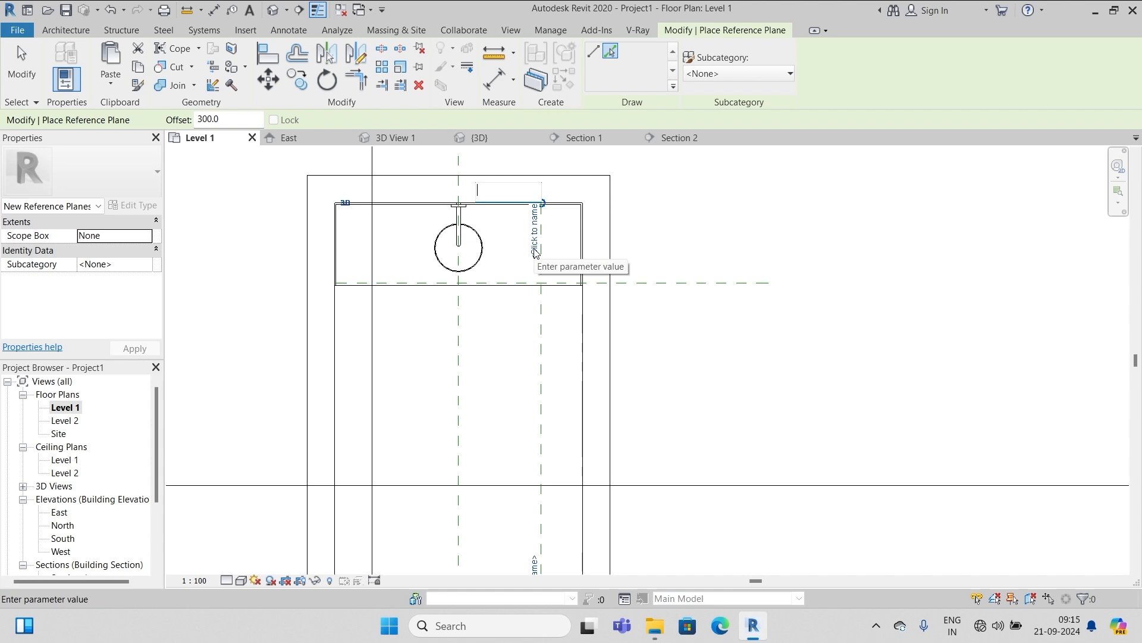
{"action": "type", "text": "lightbal"}
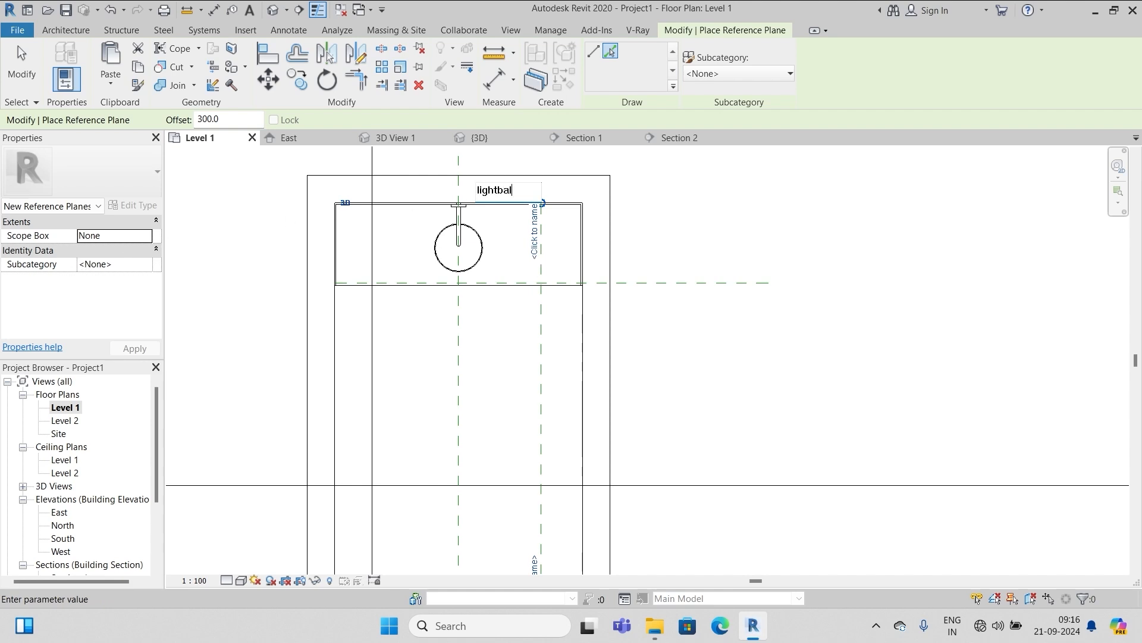
{"action": "type", "text": "l line"}
{"action": "key", "text": "Return"}
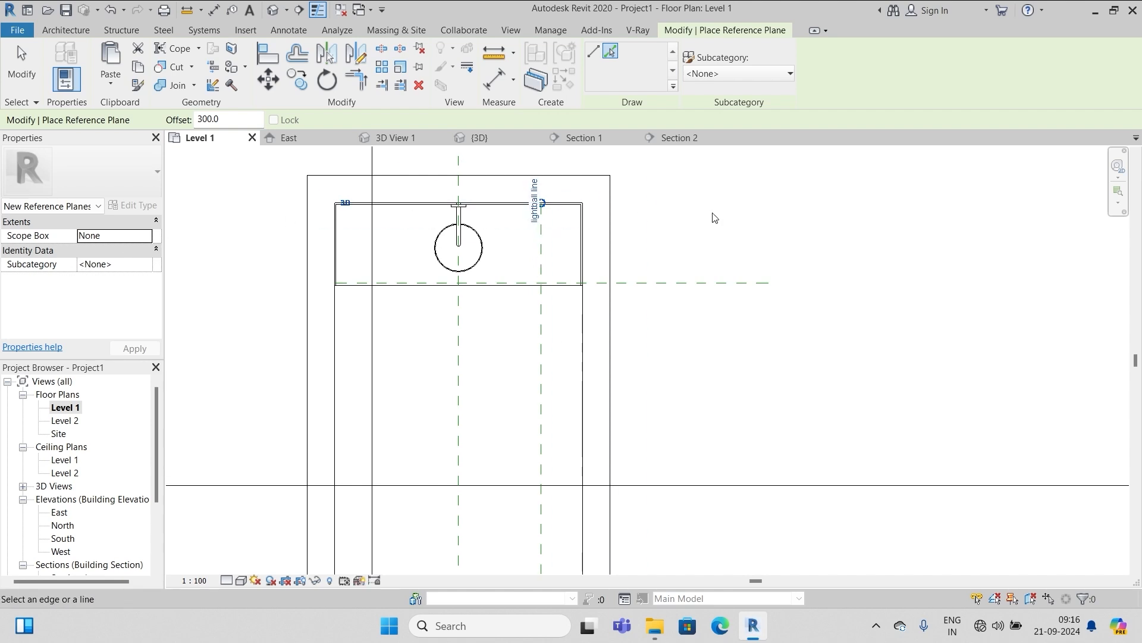
{"action": "scroll", "coordinate": [170, 417], "scroll_direction": "down", "scroll_amount": 2}
Open Section 2 and create an in-place Lighting Fixtures model named Lighting Fixtures 1
{"action": "scroll", "coordinate": [127, 487], "scroll_direction": "down", "scroll_amount": 3}
{"action": "double_click", "coordinate": [69, 485]}
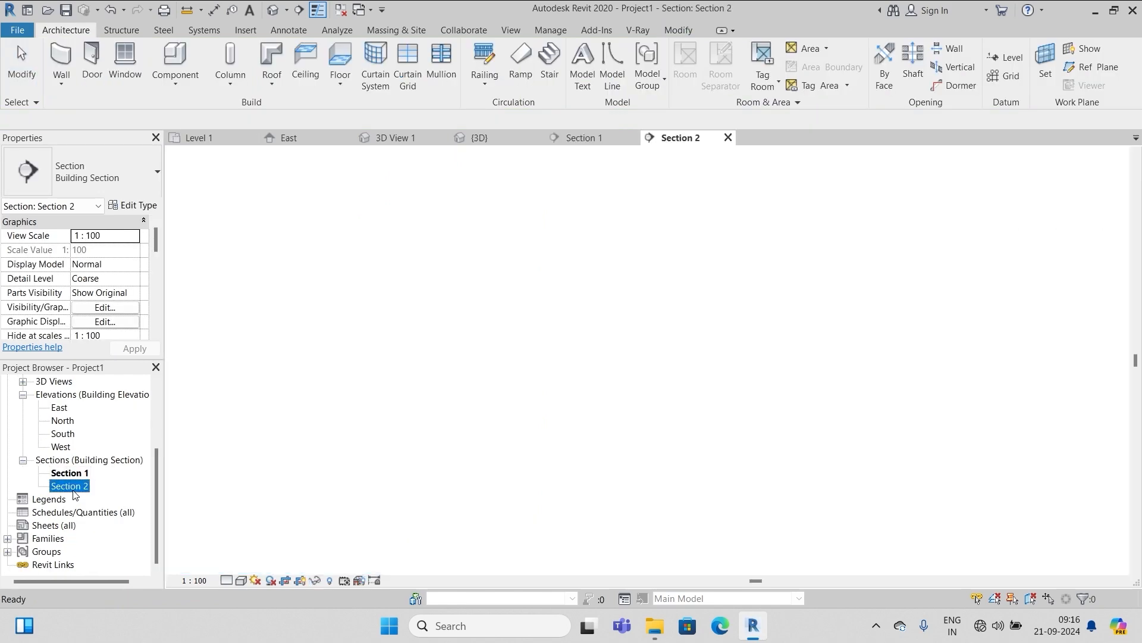
{"action": "scroll", "coordinate": [568, 297], "scroll_direction": "down", "scroll_amount": 5}
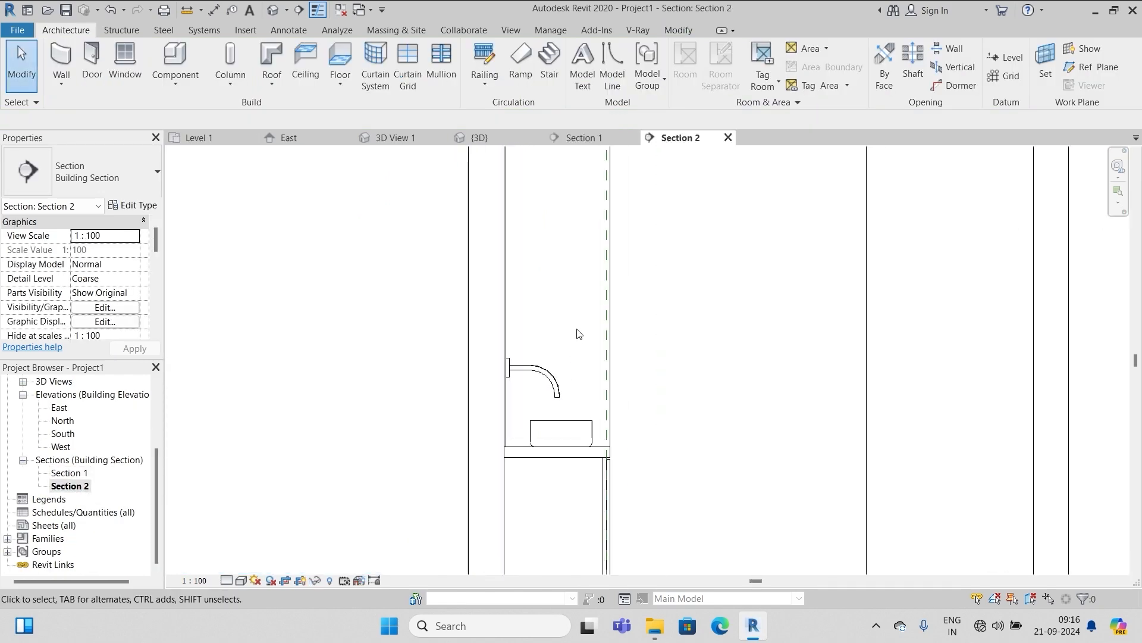
{"action": "left_click", "coordinate": [156, 82]}
{"action": "left_click", "coordinate": [215, 152]}
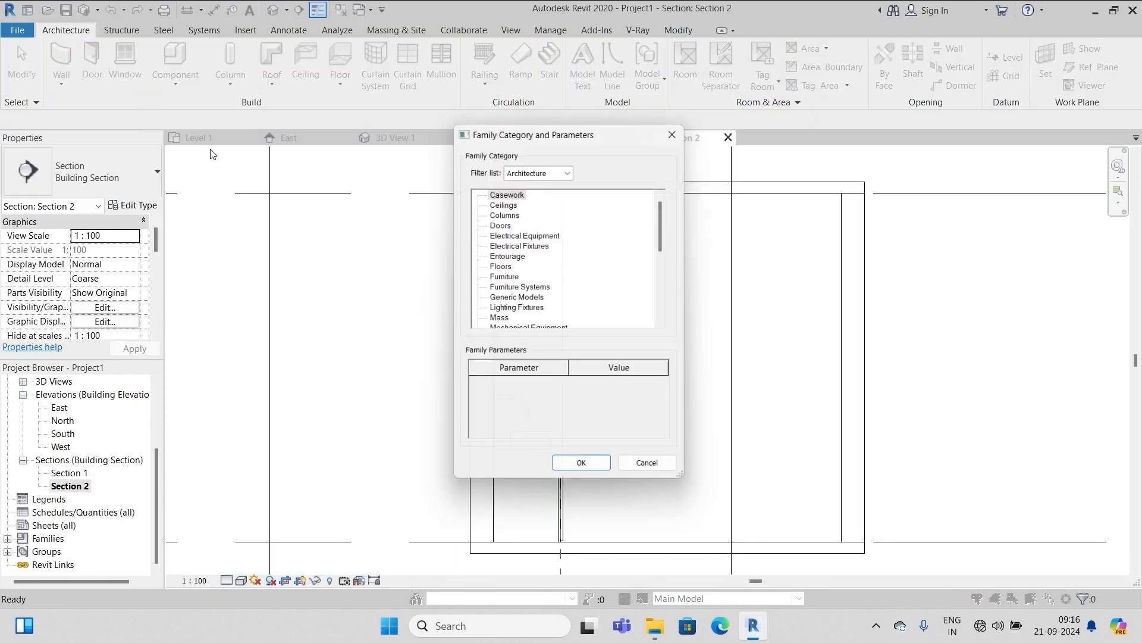
{"action": "left_click", "coordinate": [517, 309]}
{"action": "left_click", "coordinate": [584, 472]}
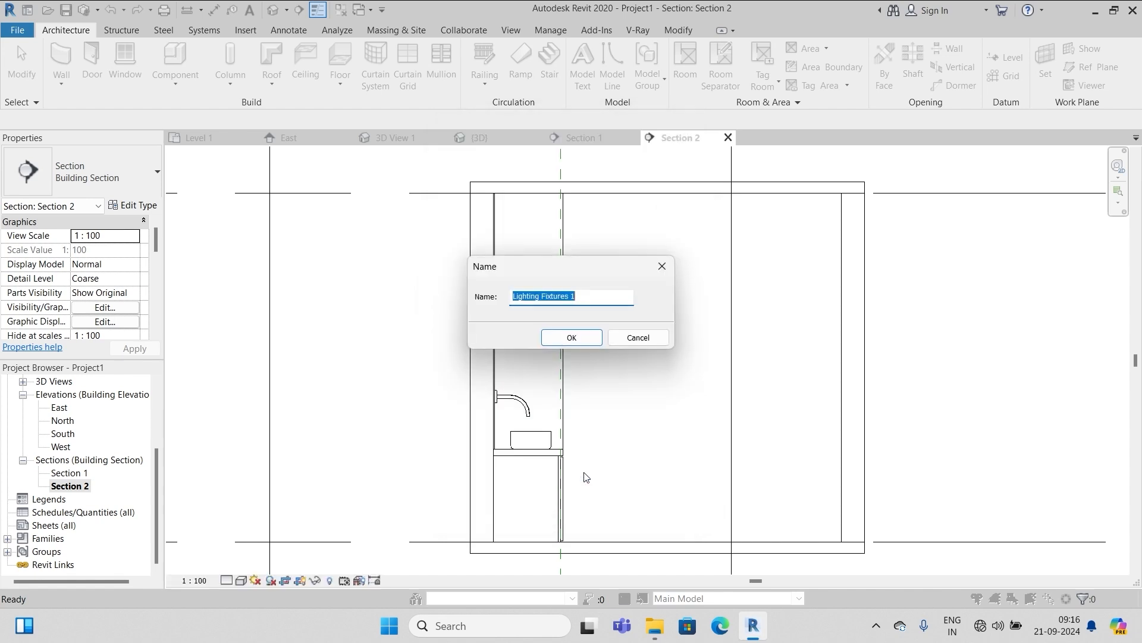
{"action": "left_click", "coordinate": [571, 337]}
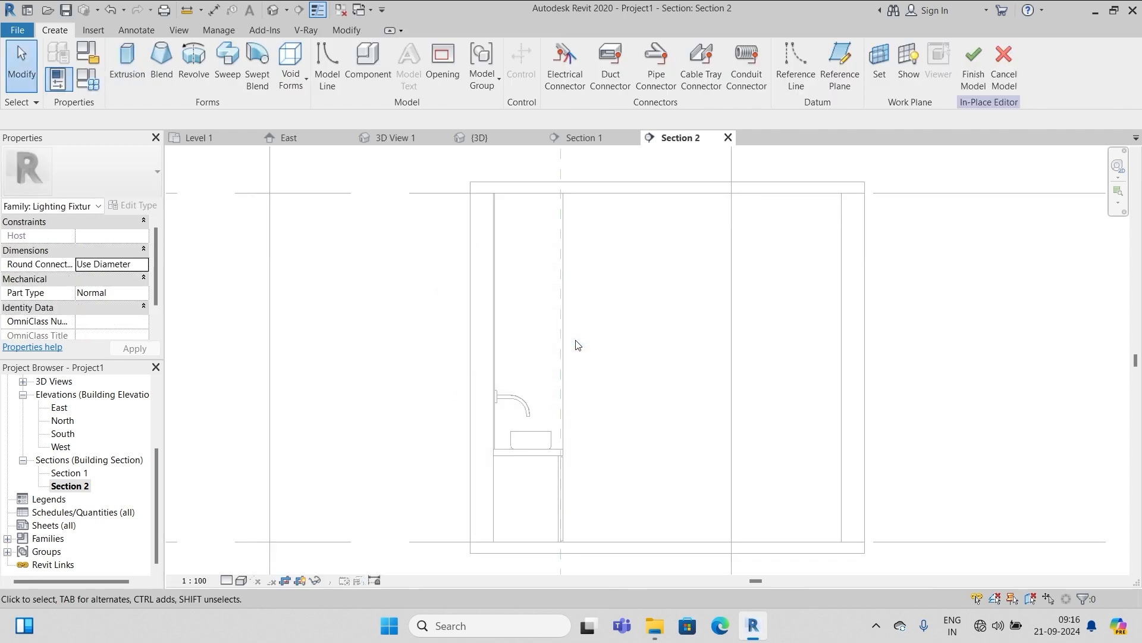
Start a revolve on Reference Plane : lightball line and sketch its half-circle profile
{"action": "left_click", "coordinate": [198, 61]}
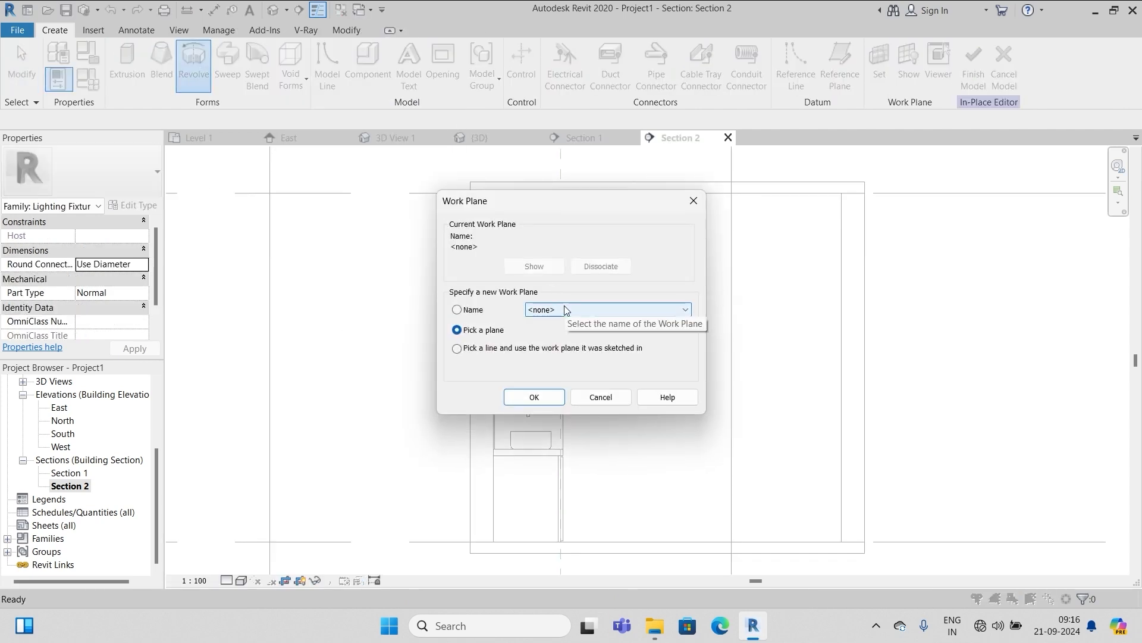
{"action": "left_click", "coordinate": [685, 310]}
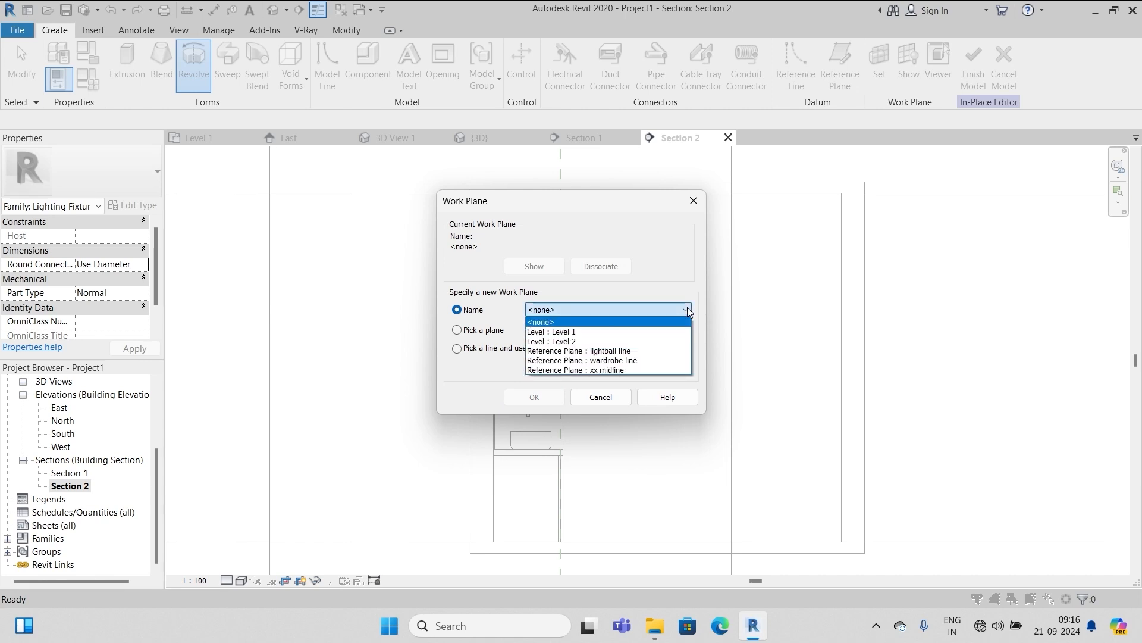
{"action": "left_click", "coordinate": [637, 353]}
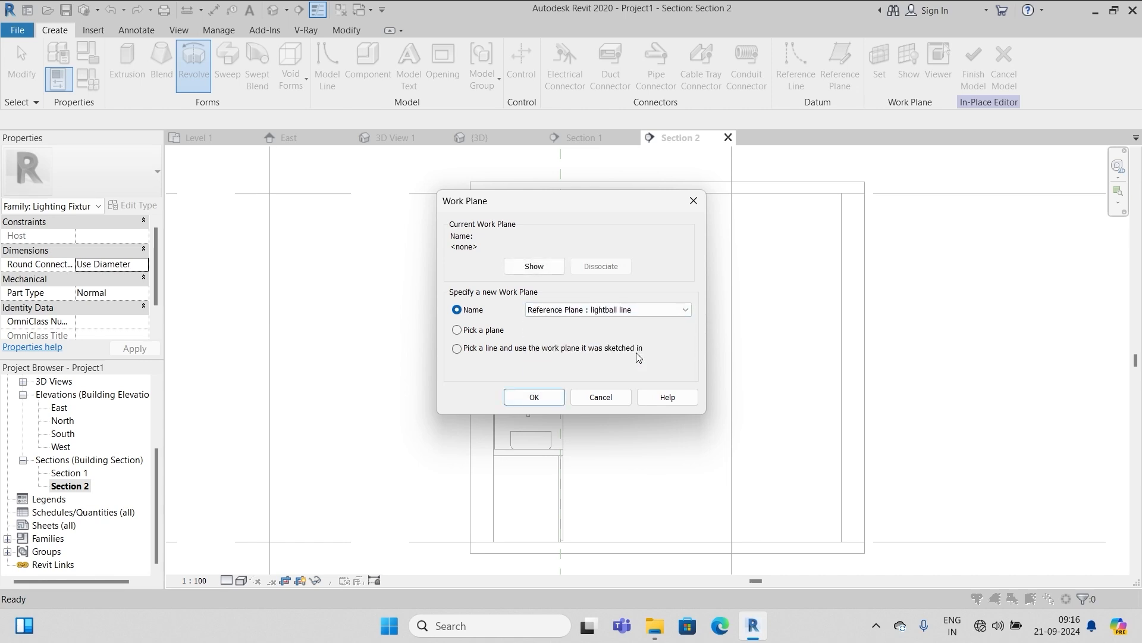
{"action": "left_click", "coordinate": [515, 396]}
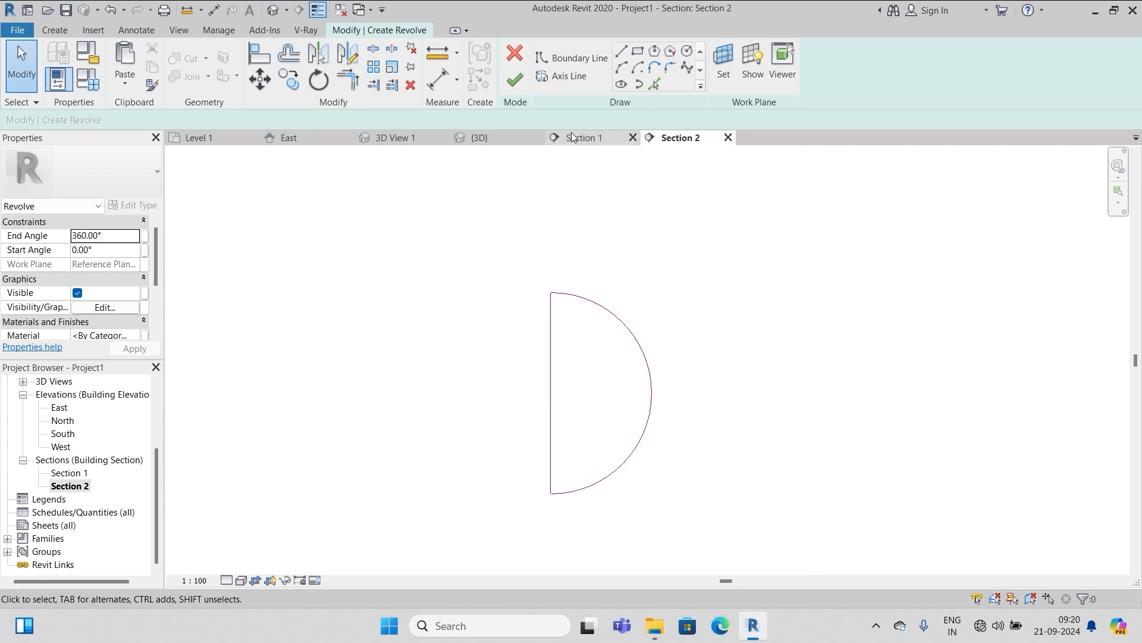
Offset the half-circle arc by 1.0 and split the profile lines to tidy them
{"action": "left_click", "coordinate": [288, 55]}
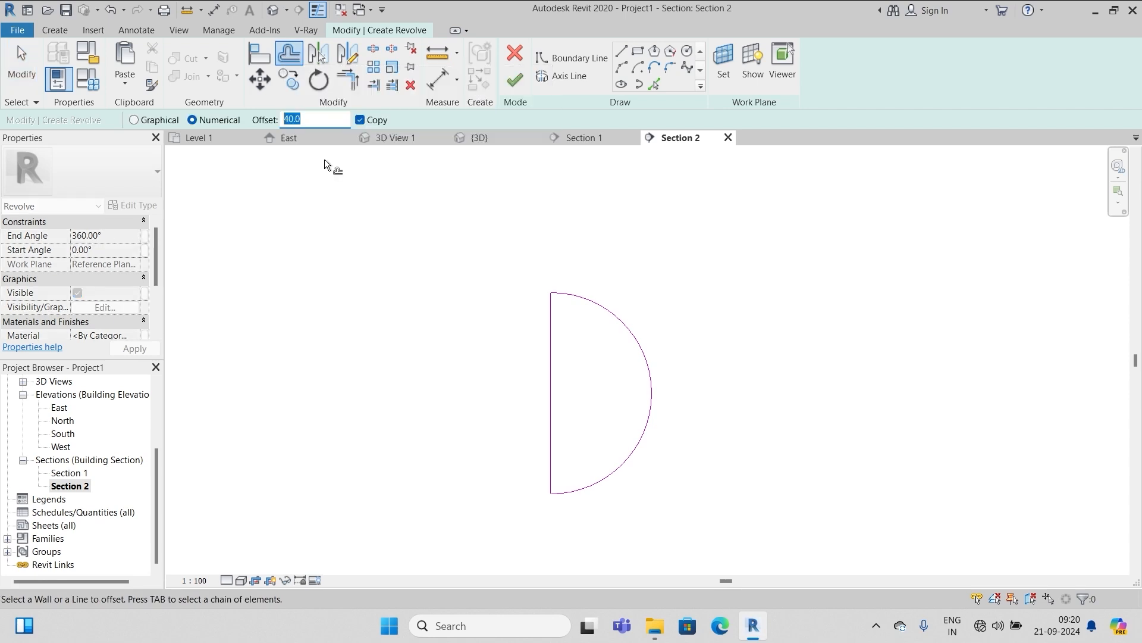
{"action": "left_click", "coordinate": [637, 373]}
{"action": "key", "text": "Escape"}
{"action": "scroll", "coordinate": [565, 303], "scroll_direction": "up", "scroll_amount": 5}
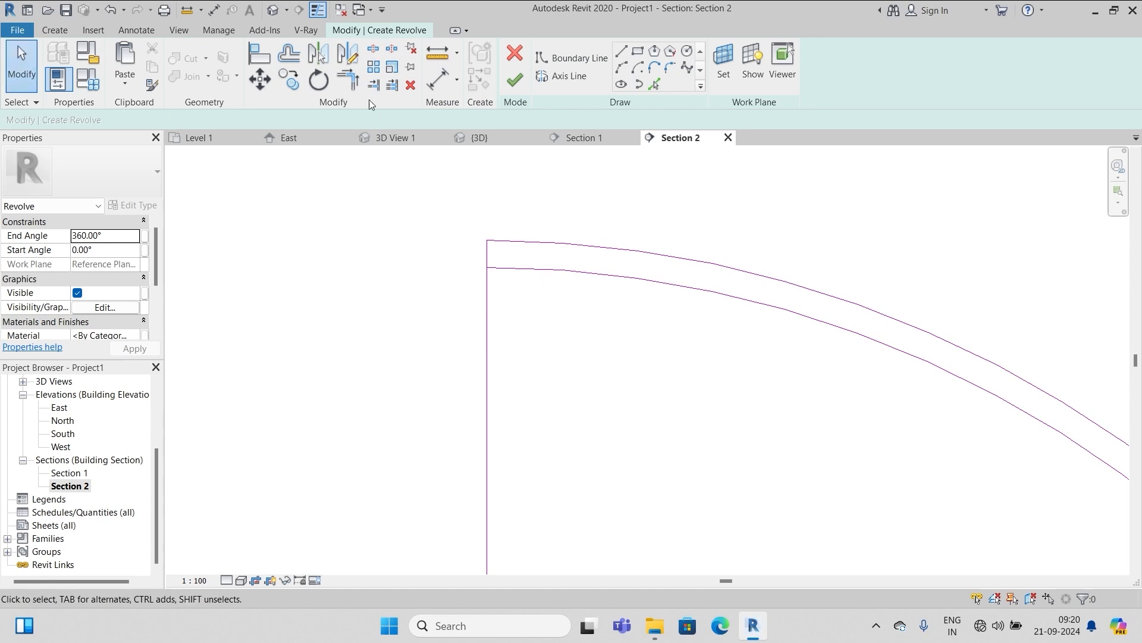
{"action": "left_click", "coordinate": [373, 48]}
{"action": "scroll", "coordinate": [575, 173], "scroll_direction": "down", "scroll_amount": 4}
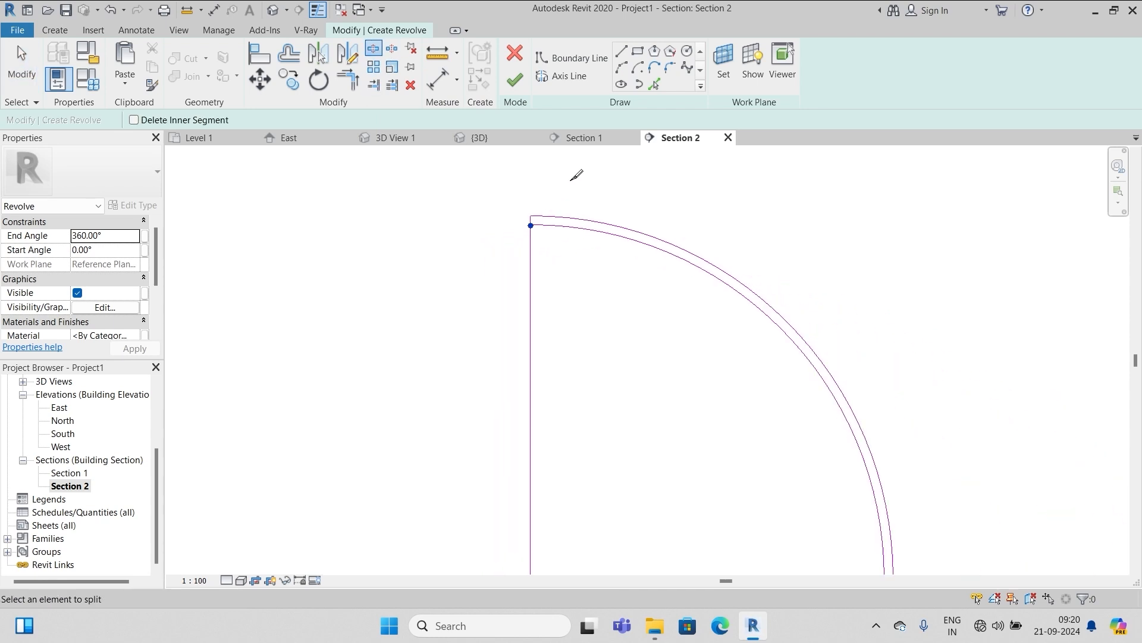
{"action": "scroll", "coordinate": [548, 378], "scroll_direction": "up", "scroll_amount": 5}
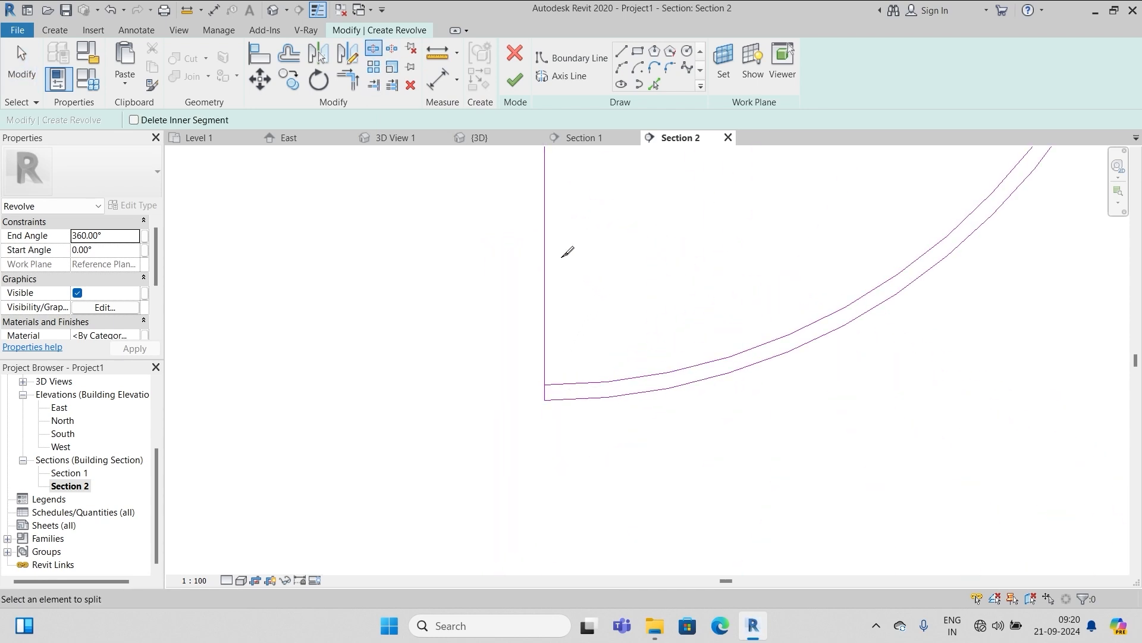
{"action": "key", "text": "Escape"}
{"action": "scroll", "coordinate": [538, 405], "scroll_direction": "down", "scroll_amount": 7}
Draw the revolve axis along the straight edge and finish the lamp-shade revolve
{"action": "left_click", "coordinate": [561, 76]}
{"action": "scroll", "coordinate": [555, 417], "scroll_direction": "up", "scroll_amount": 2}
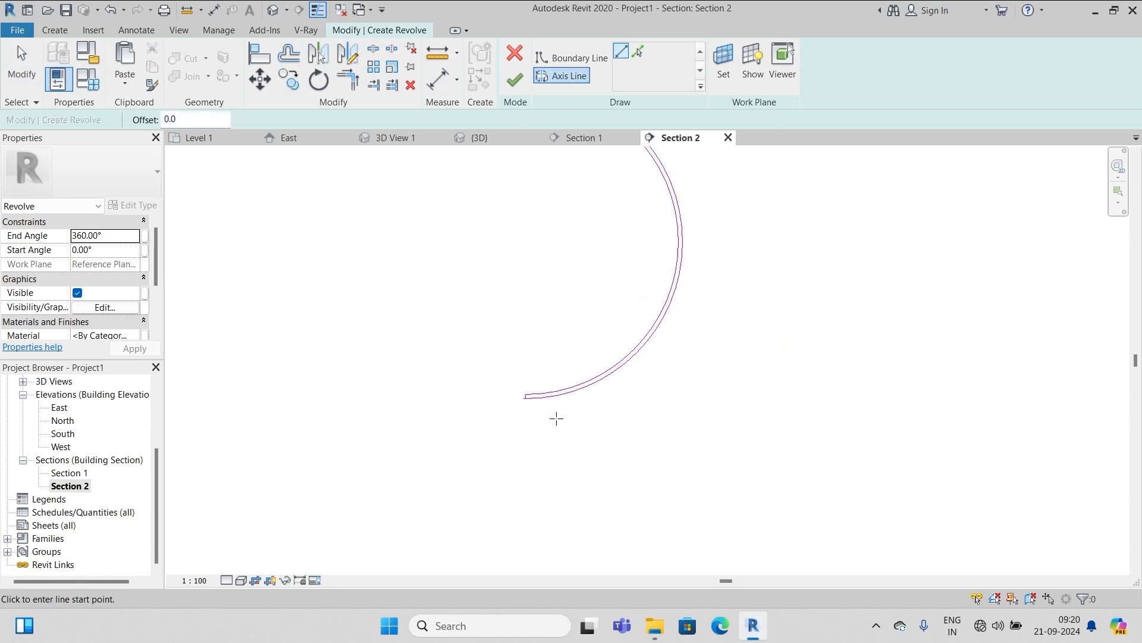
{"action": "left_click", "coordinate": [524, 396]}
{"action": "scroll", "coordinate": [517, 479], "scroll_direction": "down", "scroll_amount": 2}
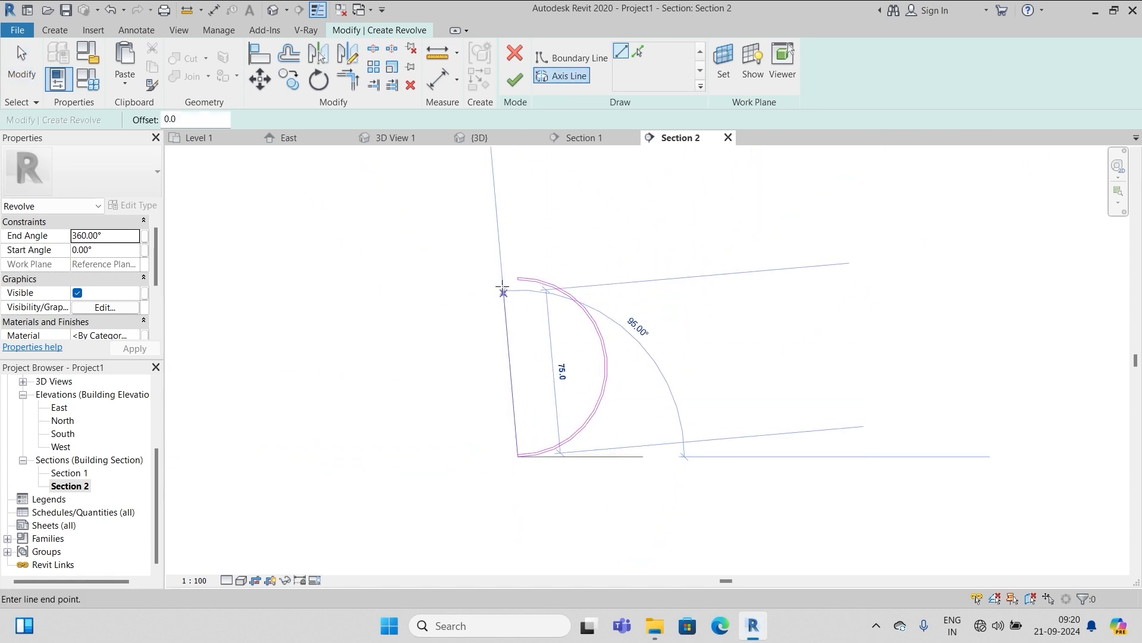
{"action": "left_click", "coordinate": [517, 277]}
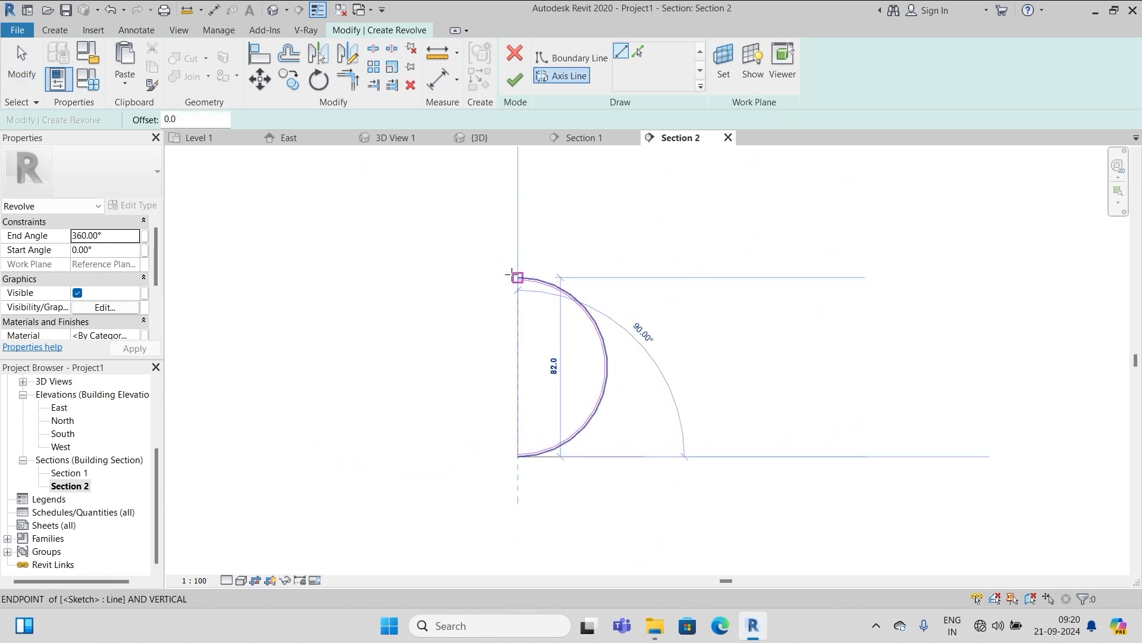
{"action": "left_click", "coordinate": [515, 79]}
Create another in-place Lighting Fixtures model named Lighting Fixtures 2
{"action": "scroll", "coordinate": [648, 428], "scroll_direction": "down", "scroll_amount": 2}
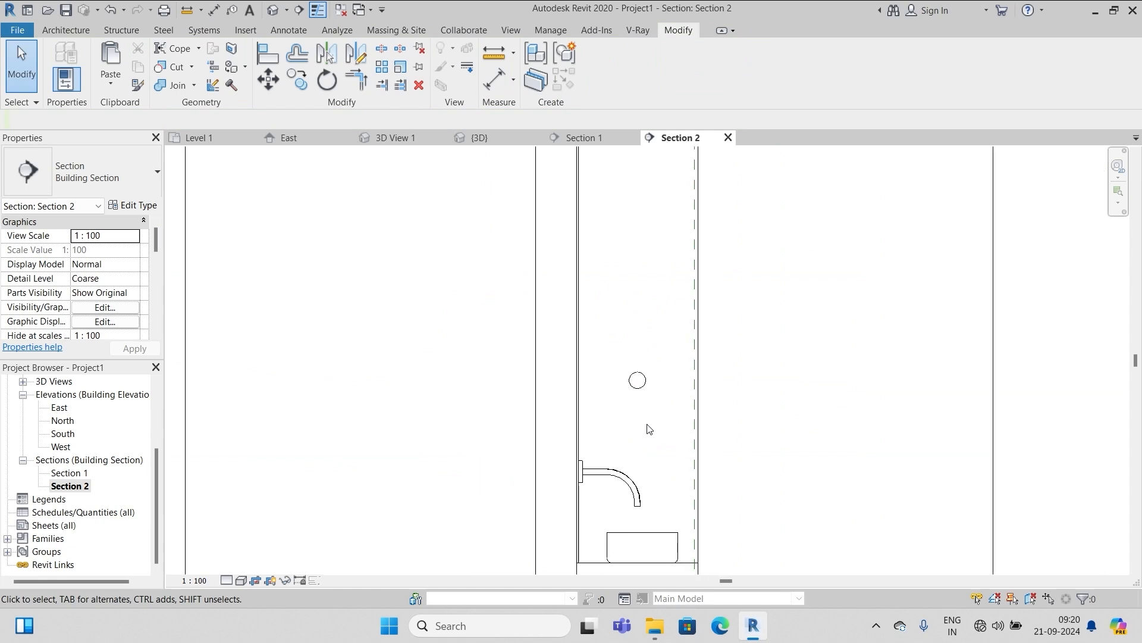
{"action": "scroll", "coordinate": [672, 389], "scroll_direction": "up", "scroll_amount": 3}
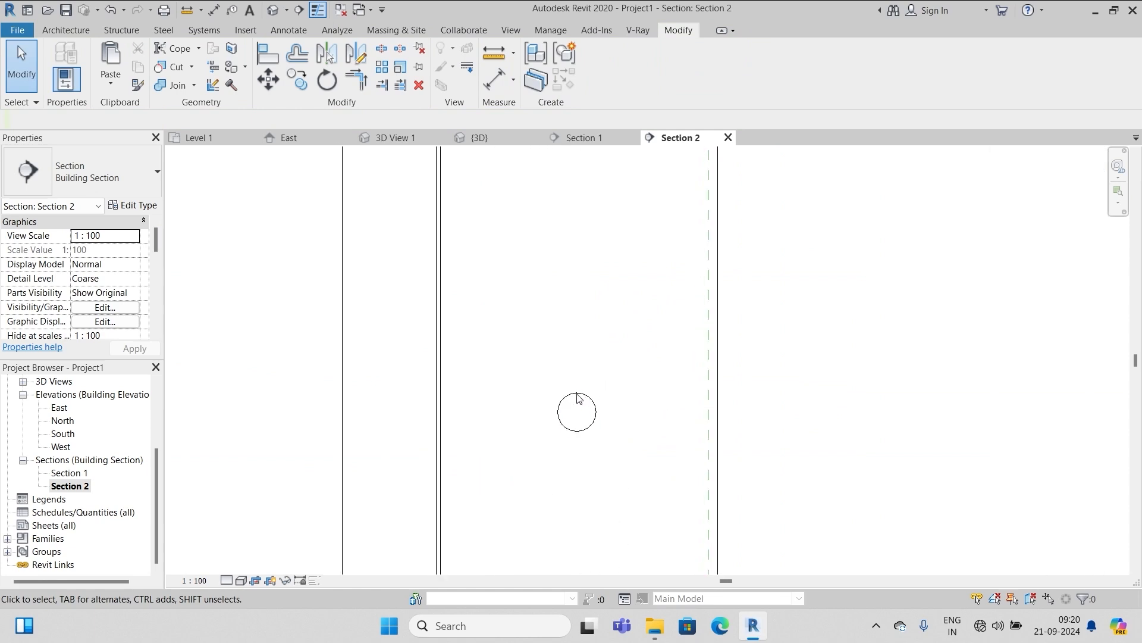
{"action": "scroll", "coordinate": [579, 398], "scroll_direction": "down", "scroll_amount": 2}
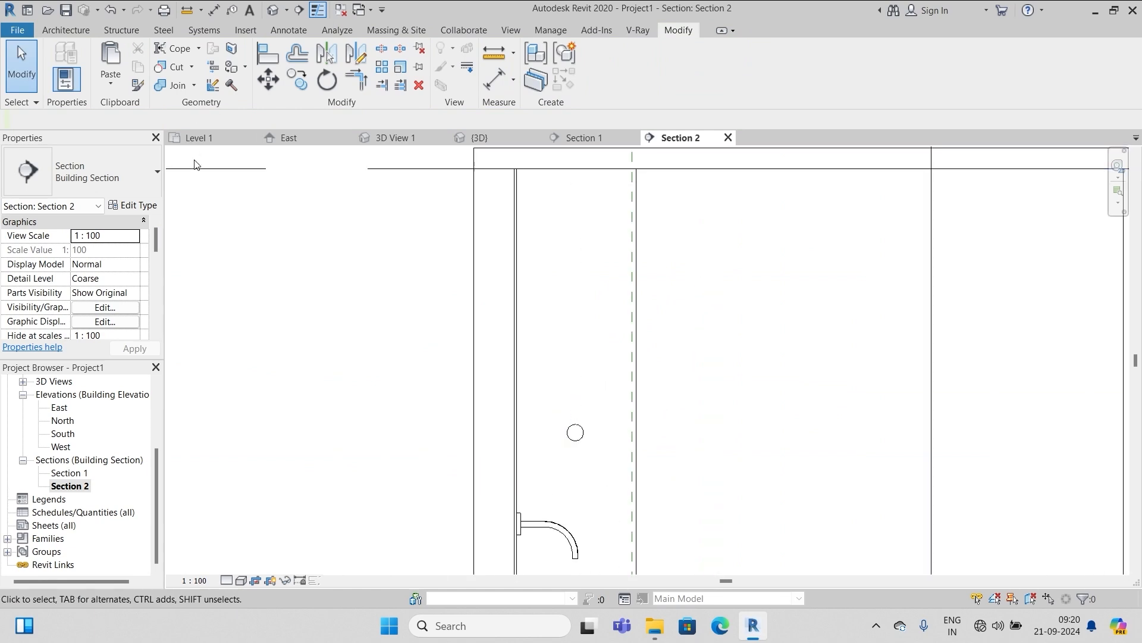
{"action": "left_click", "coordinate": [66, 30]}
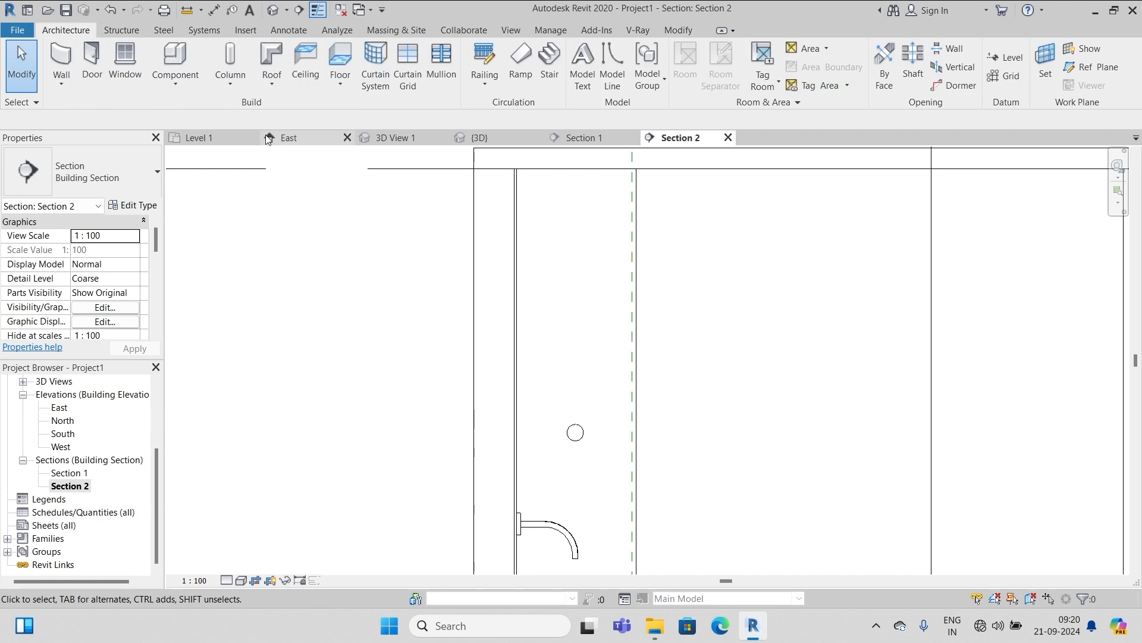
{"action": "left_click", "coordinate": [176, 84]}
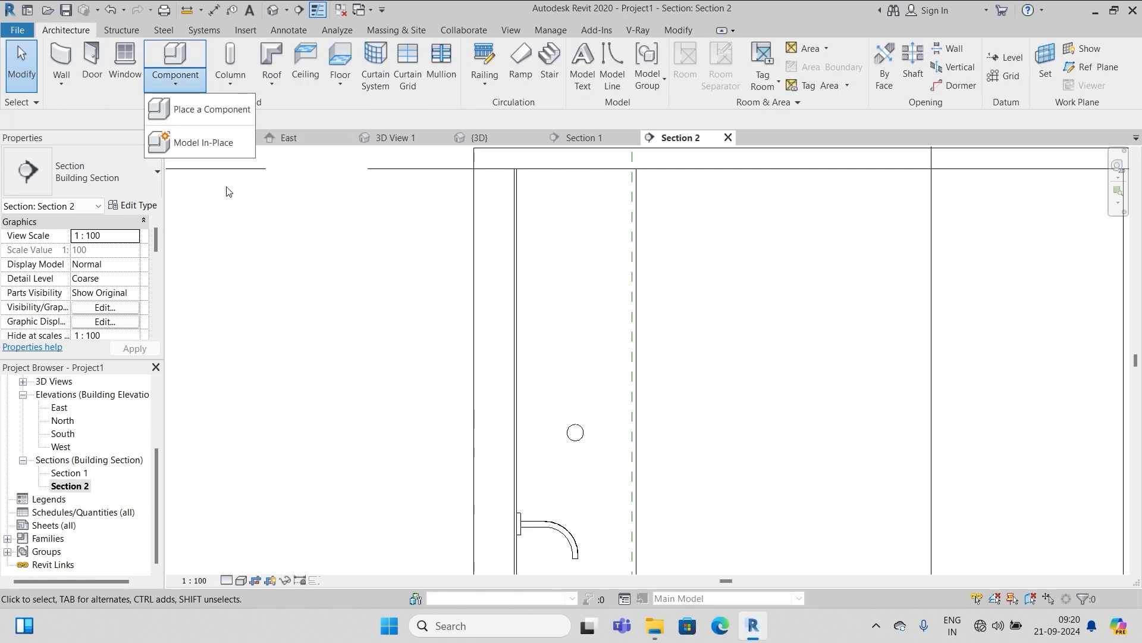
{"action": "left_click", "coordinate": [213, 144]}
{"action": "scroll", "coordinate": [554, 298], "scroll_direction": "down", "scroll_amount": 1}
{"action": "left_click", "coordinate": [512, 277]}
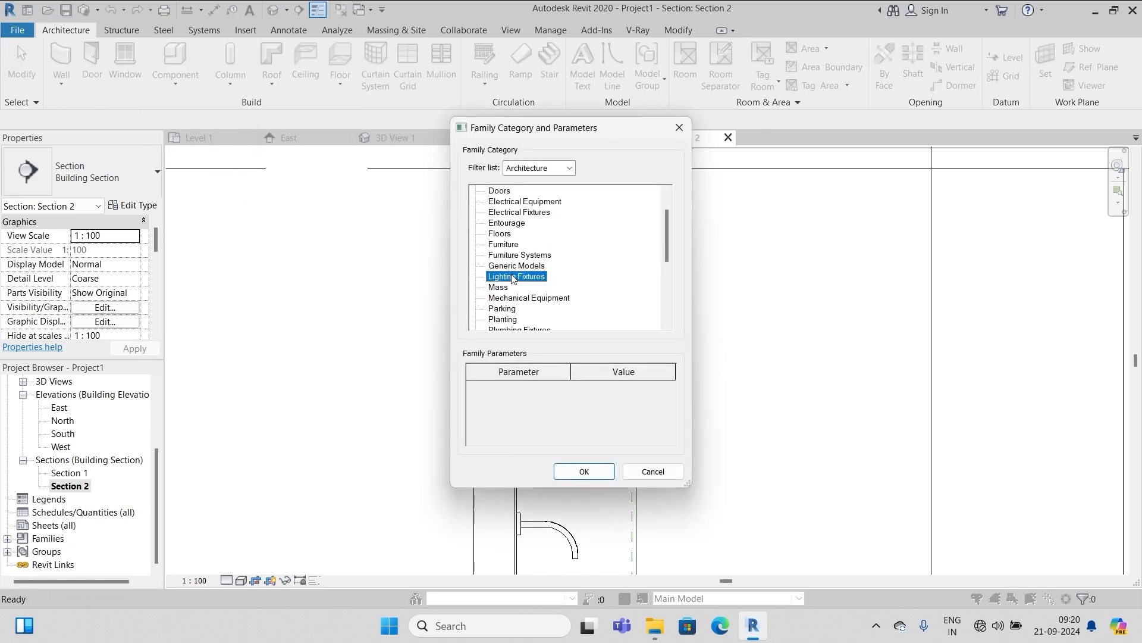
{"action": "left_click", "coordinate": [583, 471]}
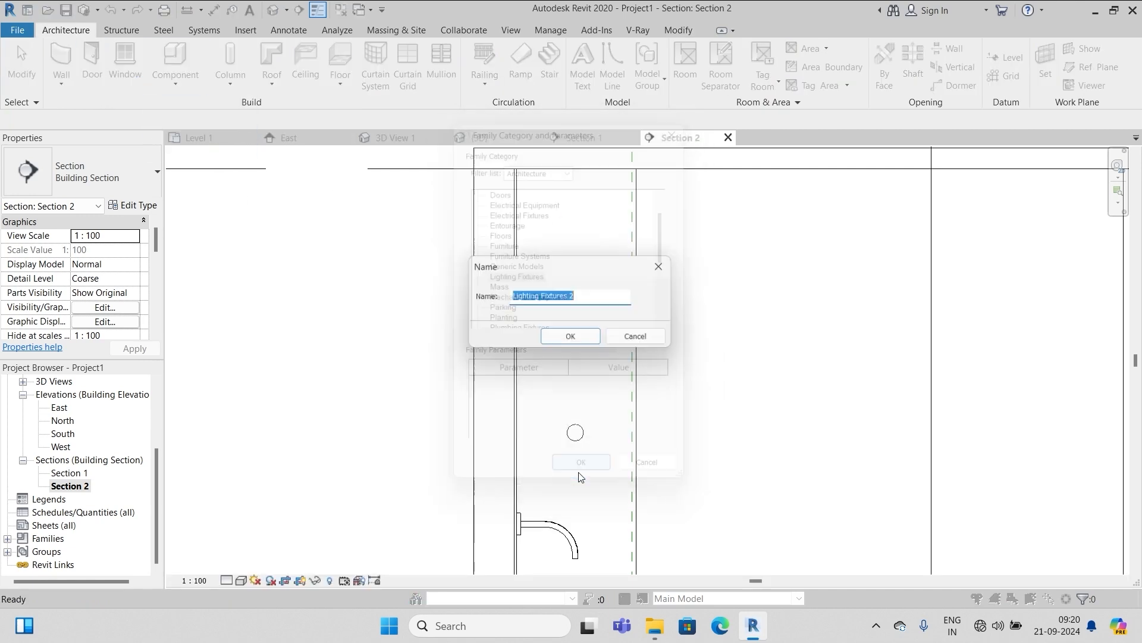
{"action": "left_click", "coordinate": [571, 338]}
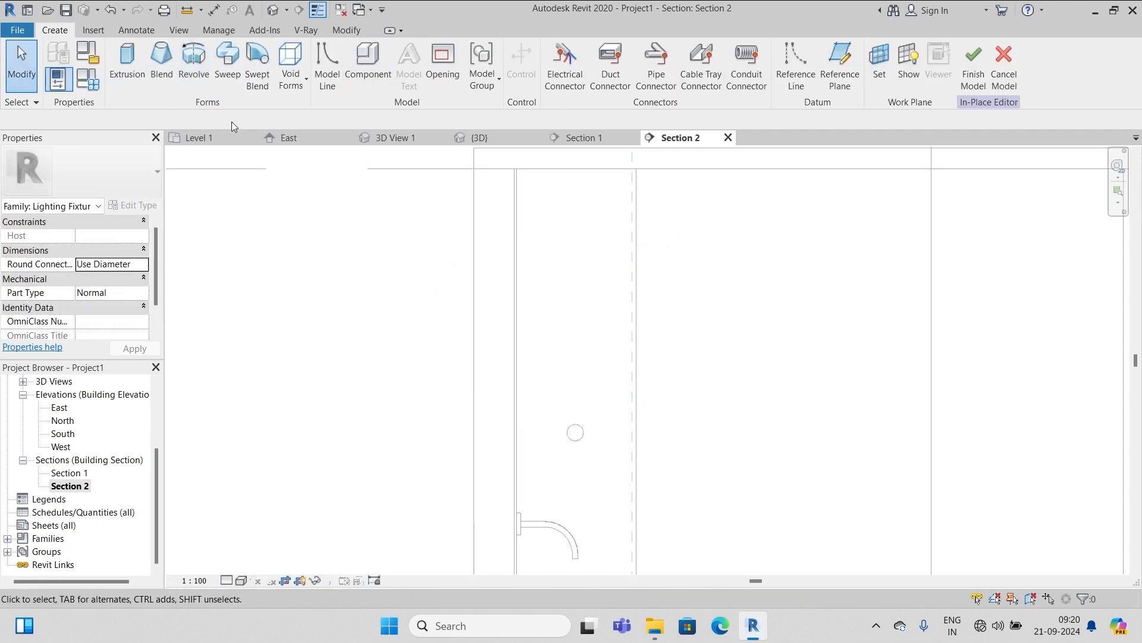
Start a revolve on the lightball line plane, picking lines at offset 300 for the rod outline
{"action": "left_click", "coordinate": [192, 55]}
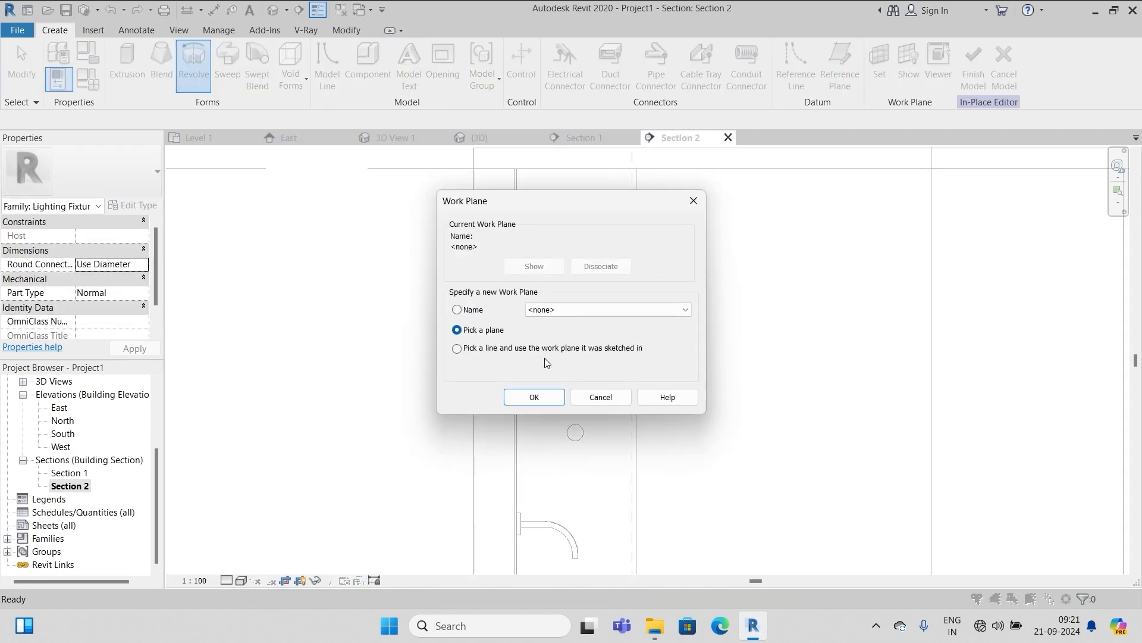
{"action": "left_click", "coordinate": [684, 309]}
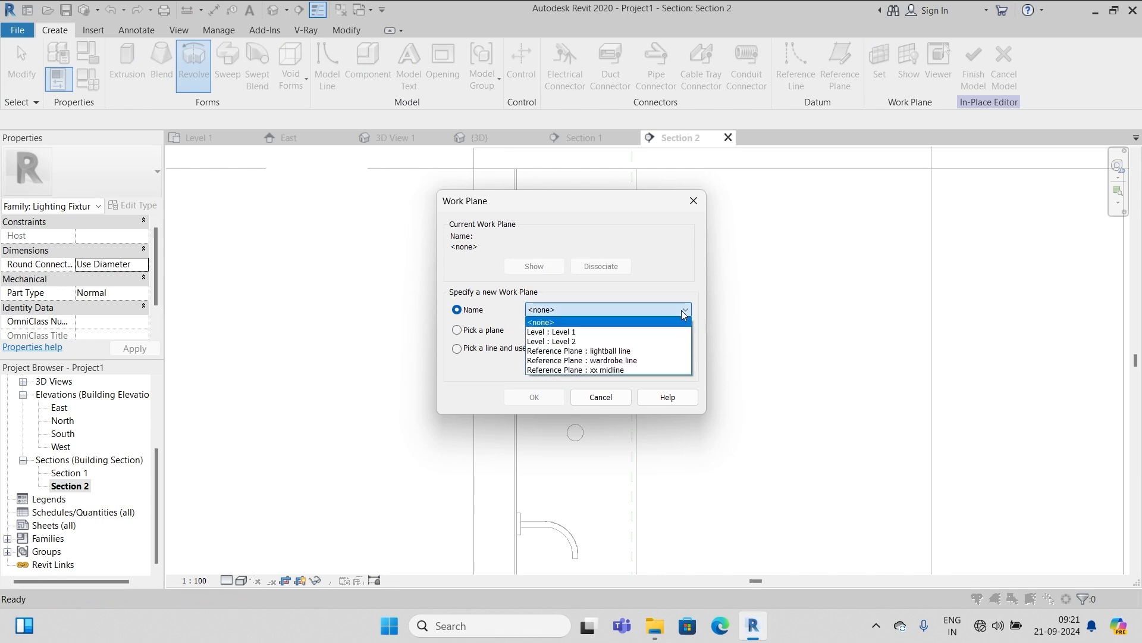
{"action": "left_click", "coordinate": [608, 350]}
{"action": "left_click", "coordinate": [534, 397]}
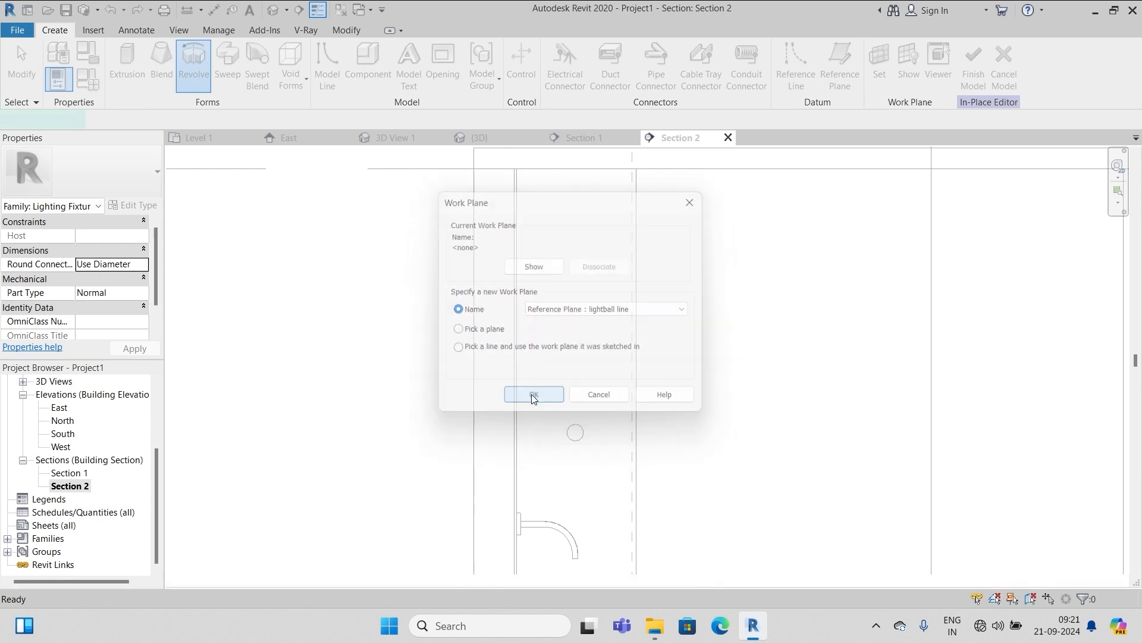
{"action": "left_click", "coordinate": [653, 85]}
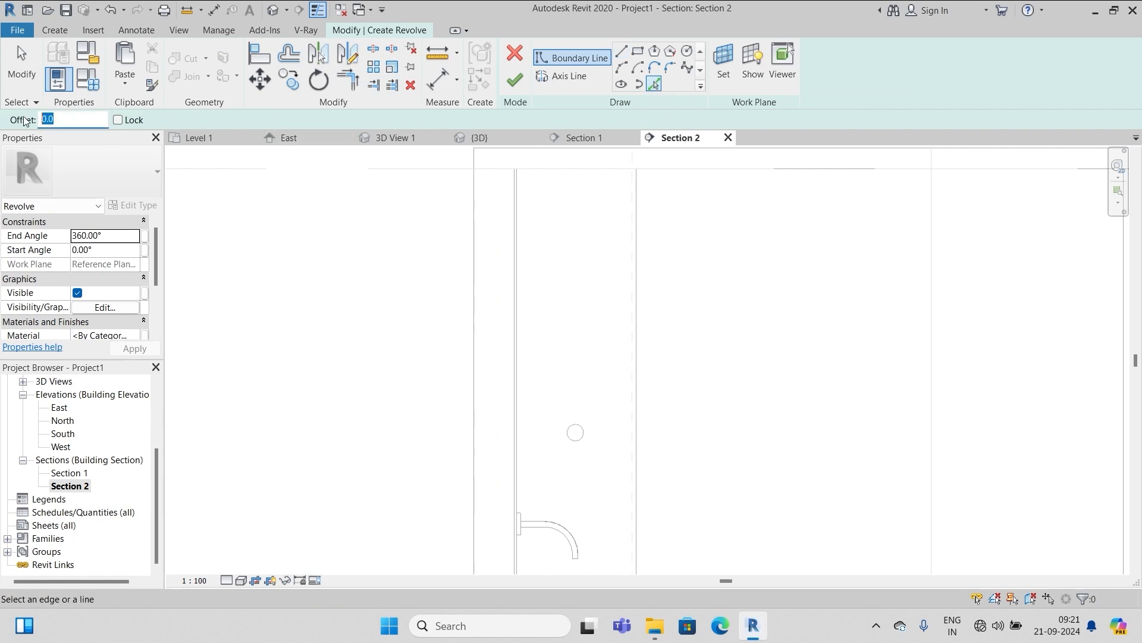
{"action": "key", "text": "Return"}
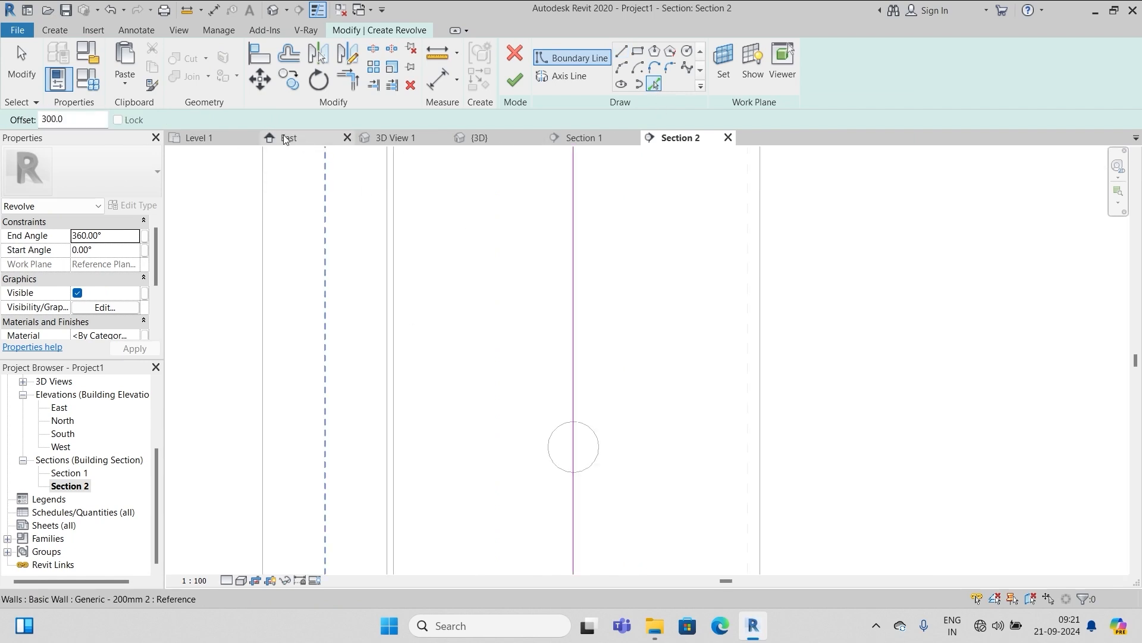
{"action": "left_click", "coordinate": [292, 54]}
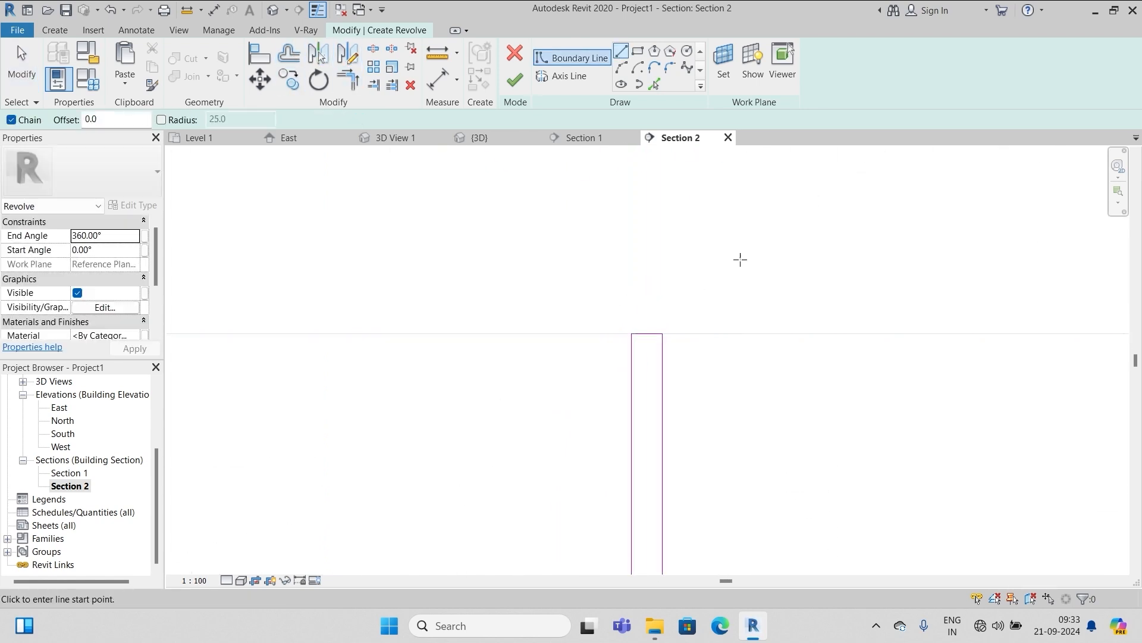
Draw a vertical revolve axis from the rectangle's top corner to the sphere, then finish the rod model
{"action": "key", "text": "Escape"}
{"action": "key", "text": "Escape"}
{"action": "left_click", "coordinate": [557, 77]}
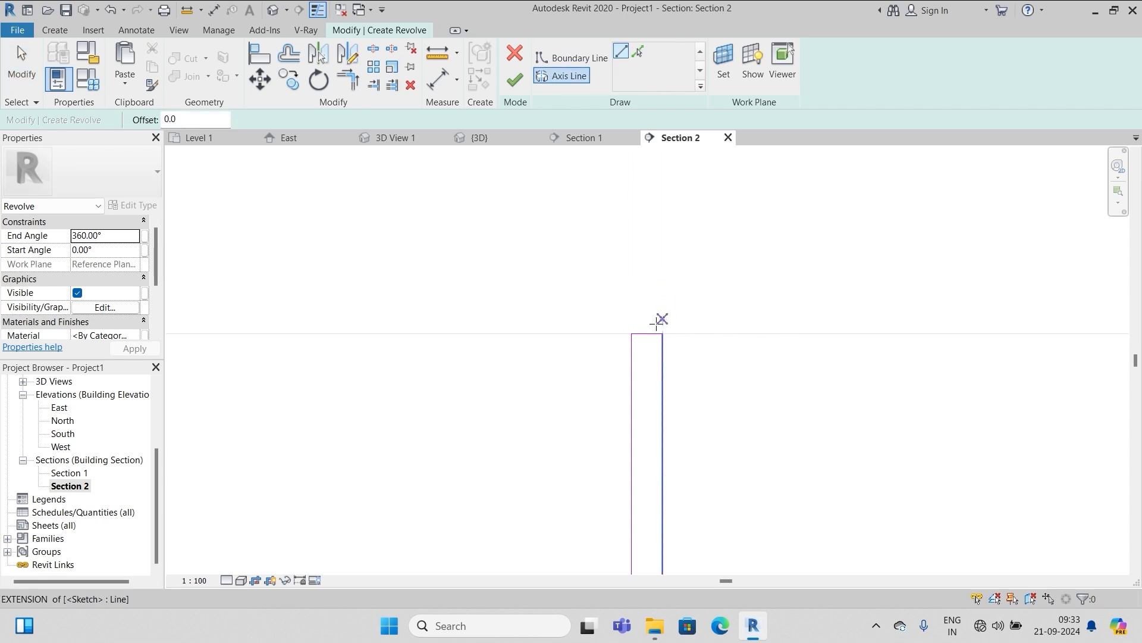
{"action": "left_click", "coordinate": [662, 334]}
{"action": "scroll", "coordinate": [660, 328], "scroll_direction": "up", "scroll_amount": 3}
{"action": "scroll", "coordinate": [701, 193], "scroll_direction": "down", "scroll_amount": 5}
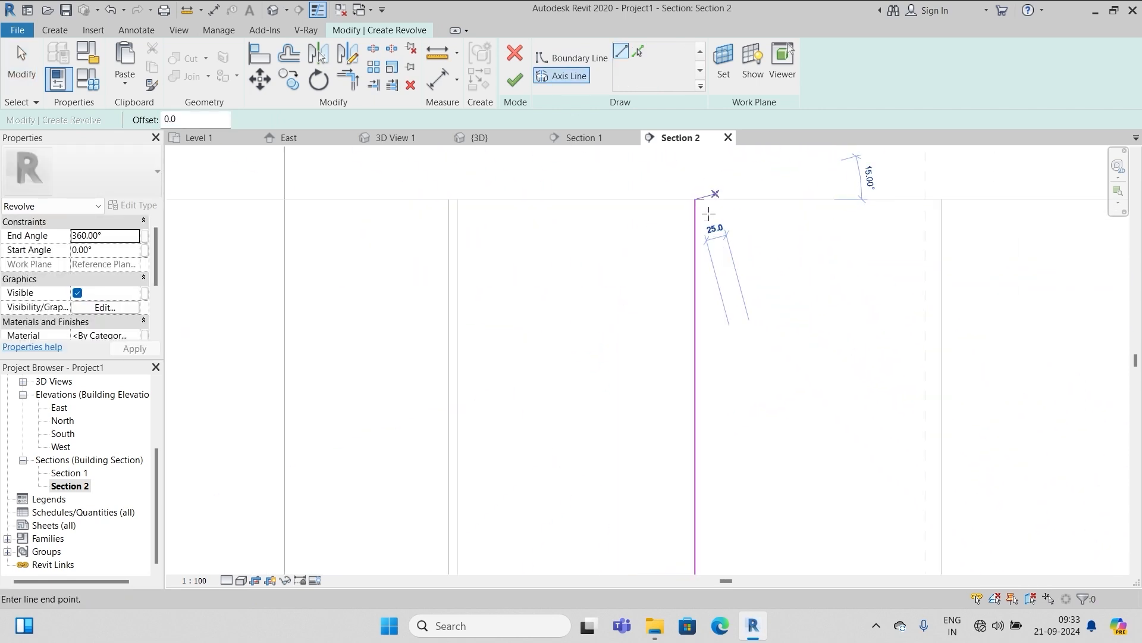
{"action": "scroll", "coordinate": [698, 235], "scroll_direction": "down", "scroll_amount": 2}
{"action": "scroll", "coordinate": [697, 233], "scroll_direction": "down", "scroll_amount": 3}
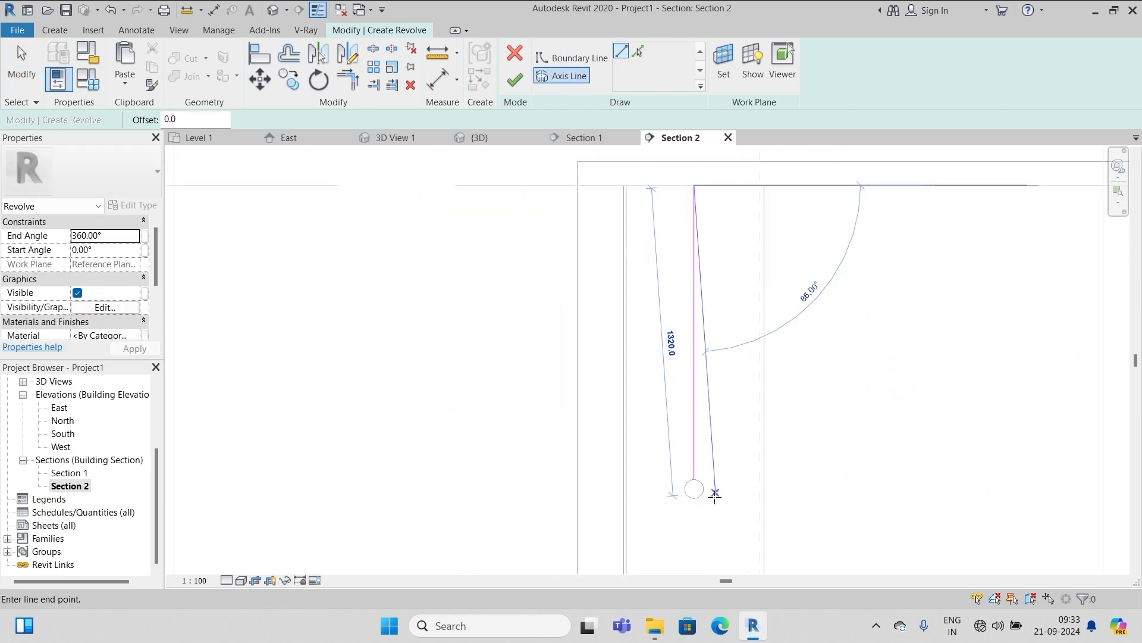
{"action": "scroll", "coordinate": [682, 452], "scroll_direction": "up", "scroll_amount": 5}
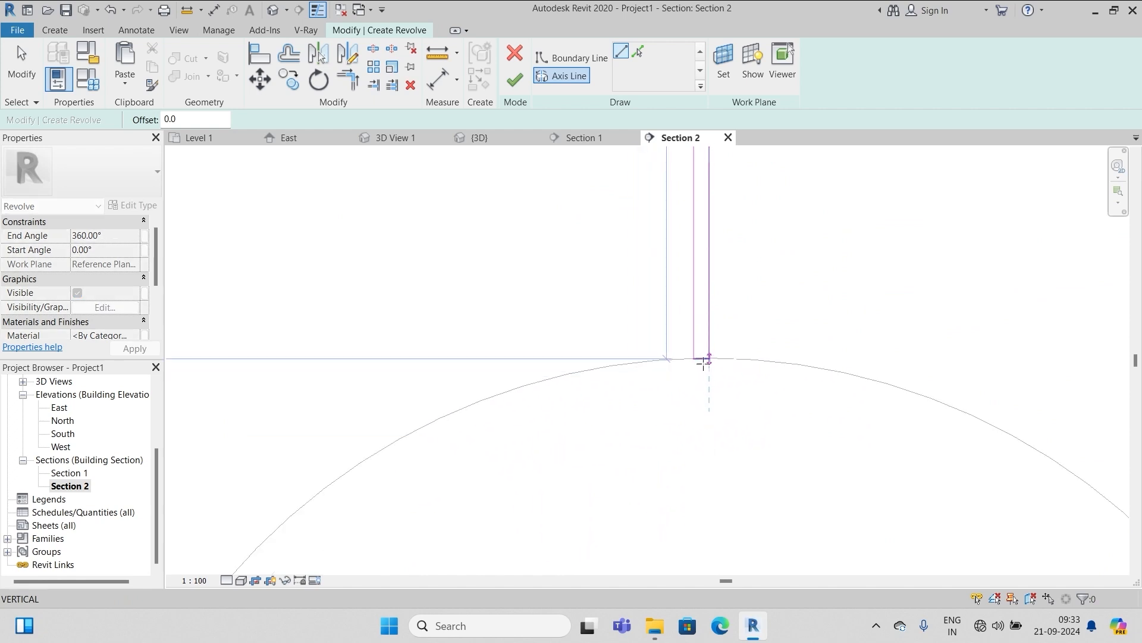
{"action": "left_click", "coordinate": [709, 358]}
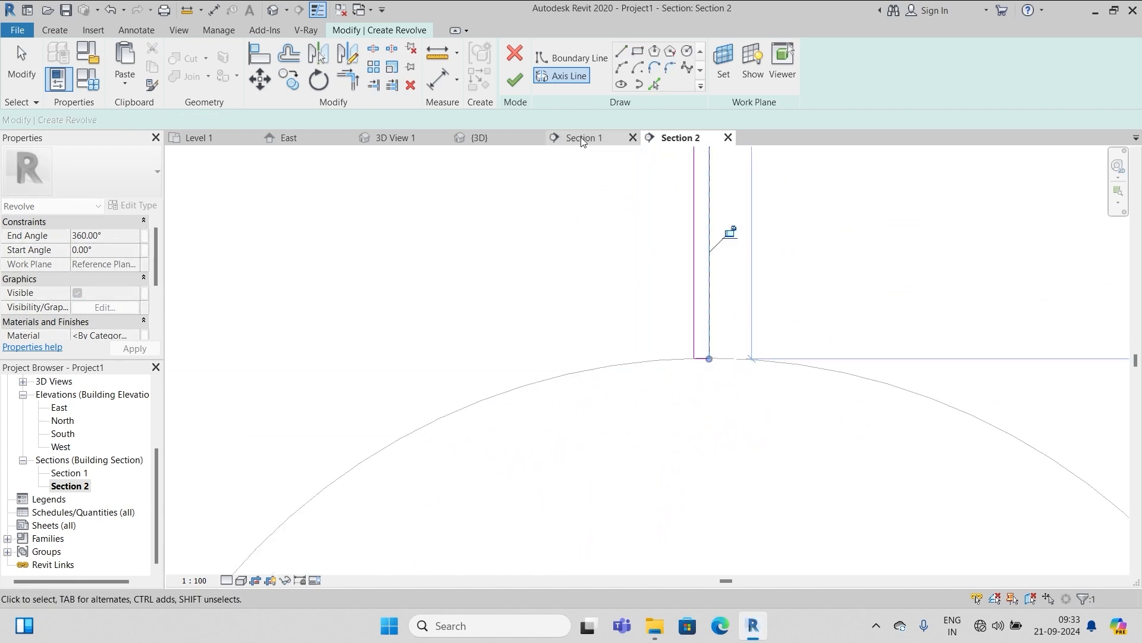
{"action": "left_click", "coordinate": [514, 79]}
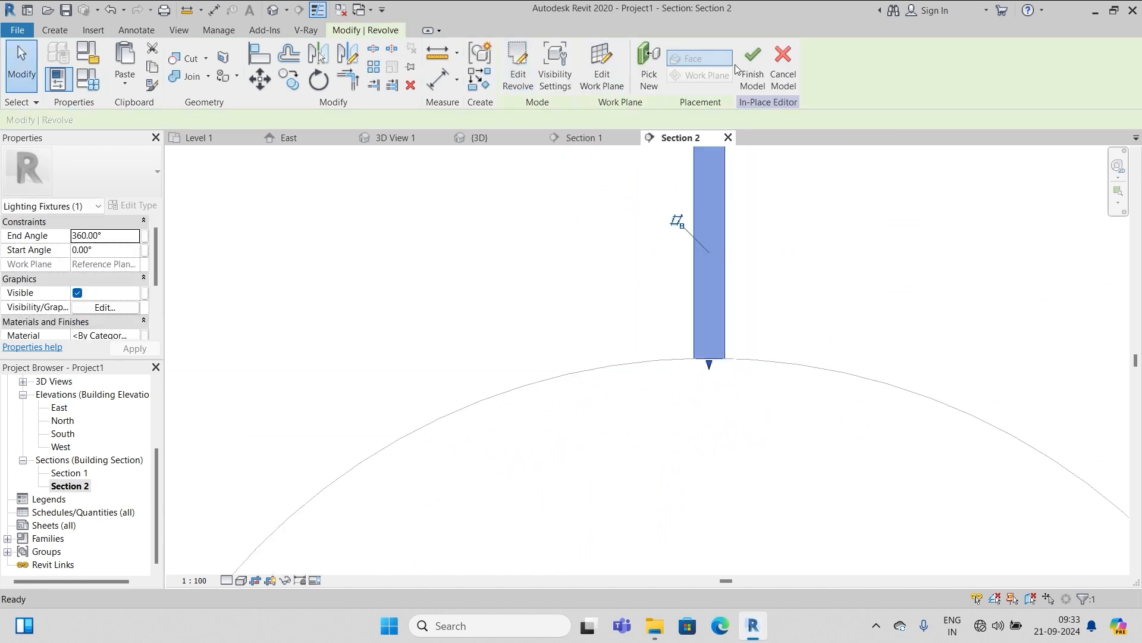
{"action": "left_click", "coordinate": [751, 63]}
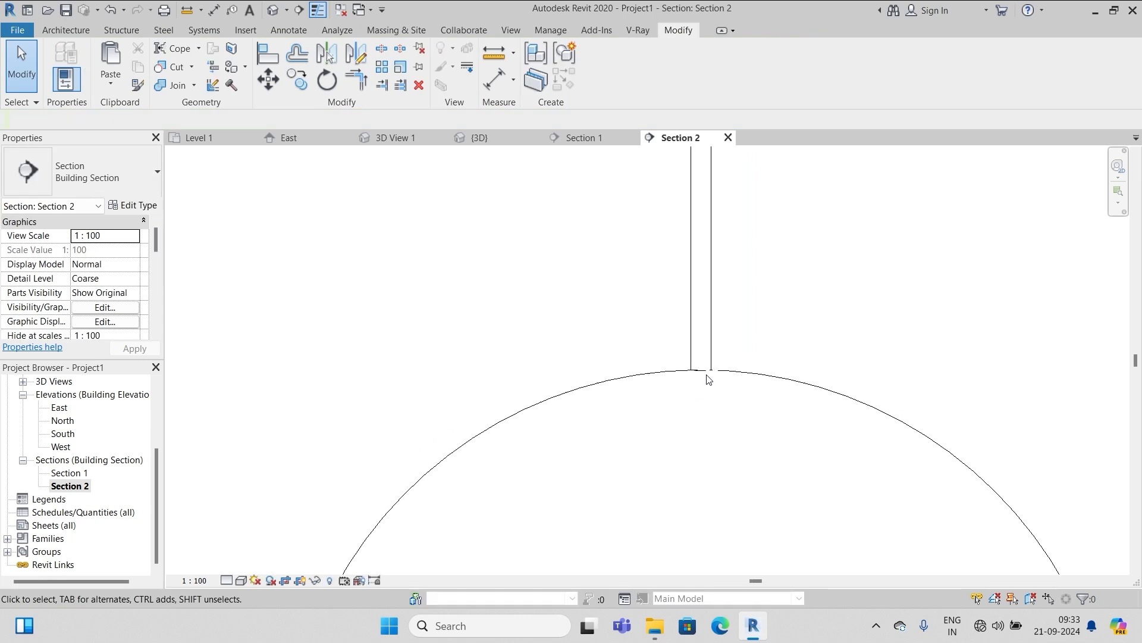
{"action": "scroll", "coordinate": [687, 437], "scroll_direction": "up", "scroll_amount": 5}
{"action": "scroll", "coordinate": [683, 445], "scroll_direction": "down", "scroll_amount": 1}
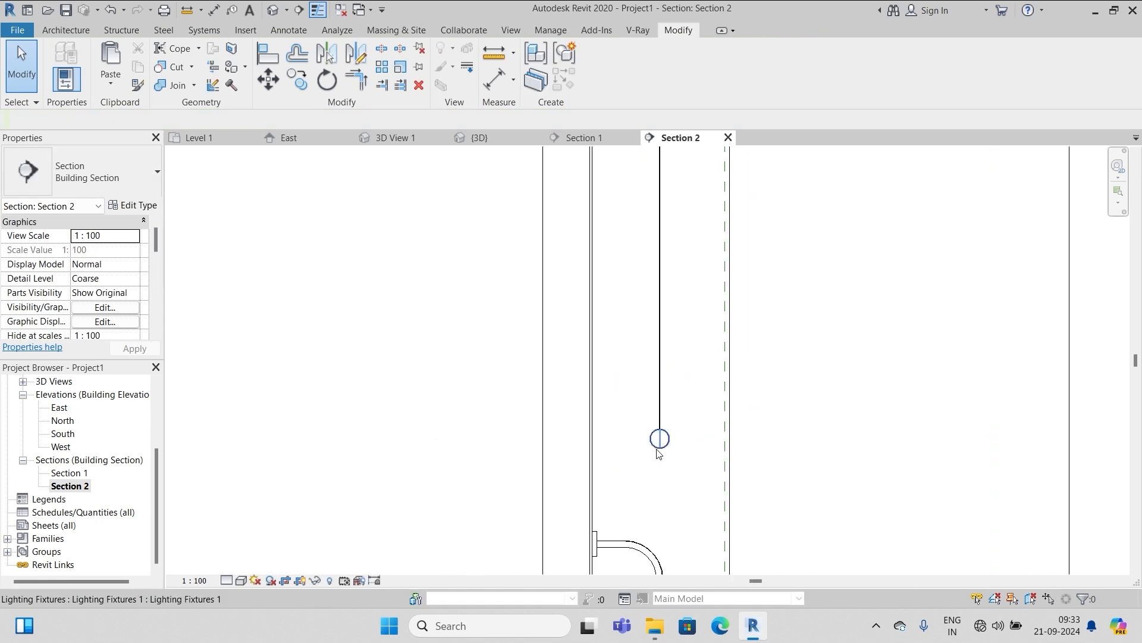
{"action": "scroll", "coordinate": [659, 452], "scroll_direction": "up", "scroll_amount": 4}
{"action": "scroll", "coordinate": [665, 411], "scroll_direction": "up", "scroll_amount": 1}
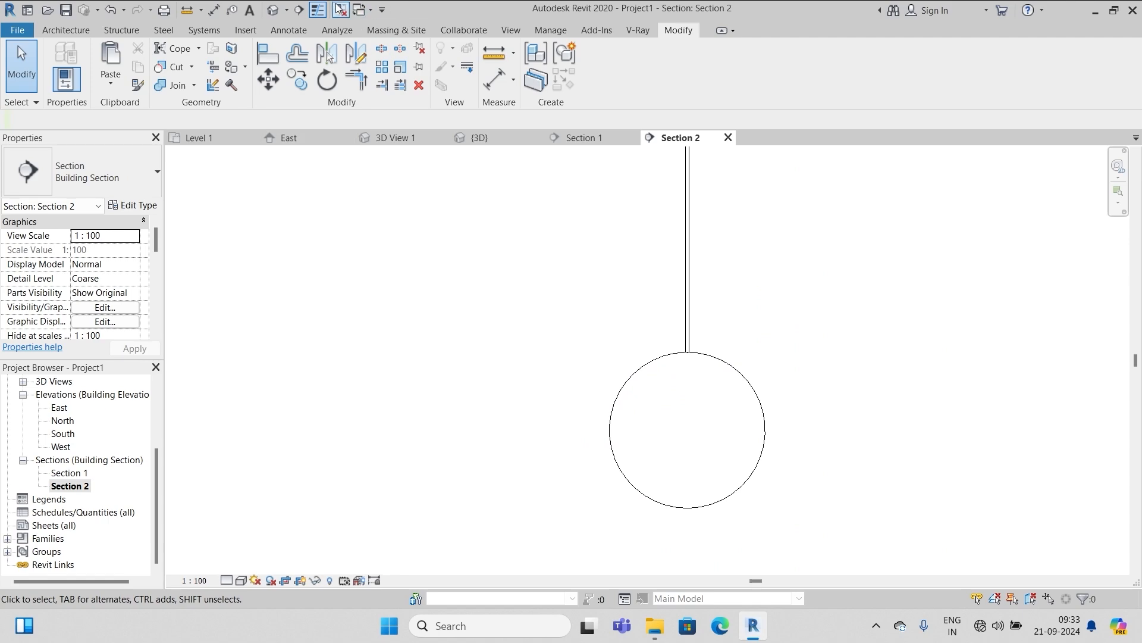
Check the pendant rod in the 3D view, then return to Section 2
{"action": "left_click", "coordinate": [272, 10]}
{"action": "scroll", "coordinate": [699, 378], "scroll_direction": "up", "scroll_amount": 6}
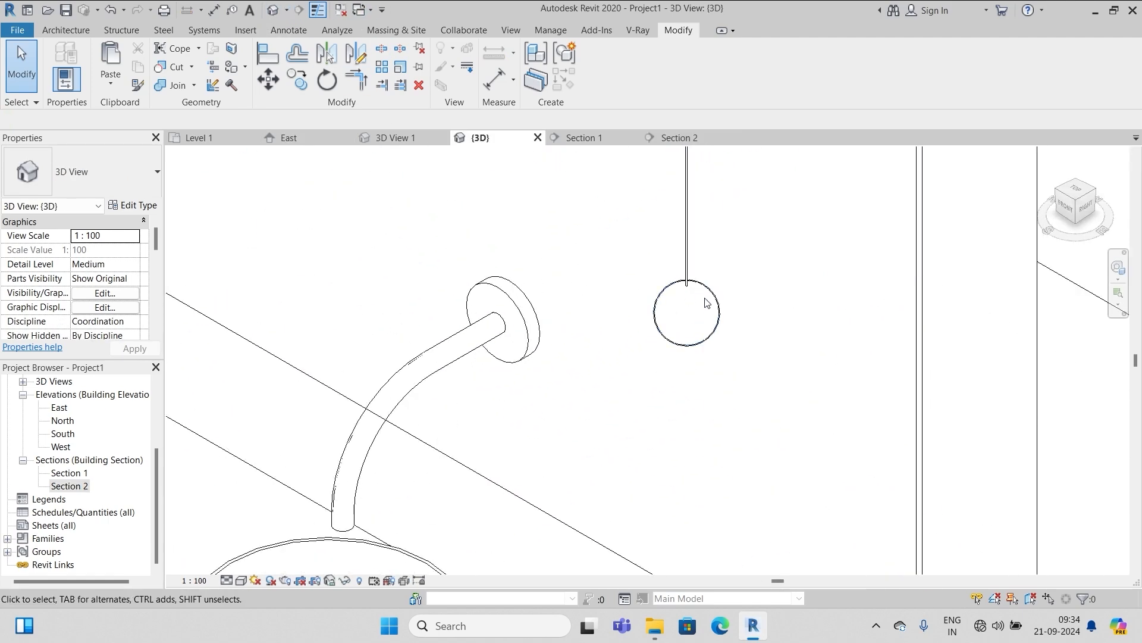
{"action": "scroll", "coordinate": [700, 378], "scroll_direction": "down", "scroll_amount": 5}
{"action": "scroll", "coordinate": [97, 455], "scroll_direction": "up", "scroll_amount": 2}
{"action": "scroll", "coordinate": [97, 455], "scroll_direction": "down", "scroll_amount": 2}
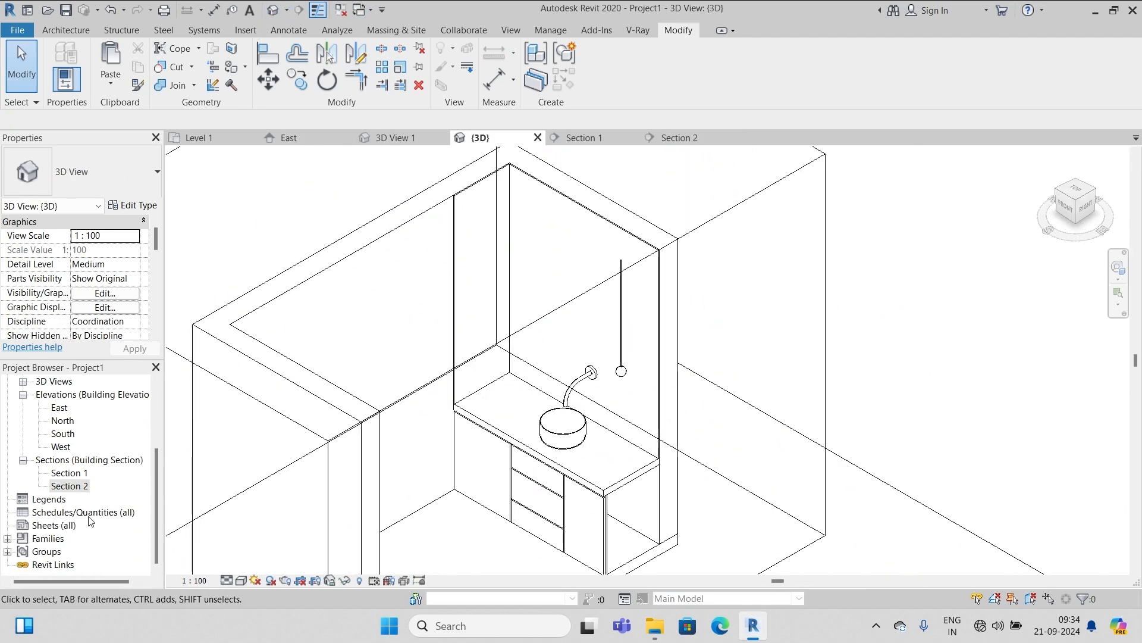
{"action": "double_click", "coordinate": [82, 487]}
{"action": "scroll", "coordinate": [601, 267], "scroll_direction": "up", "scroll_amount": 4}
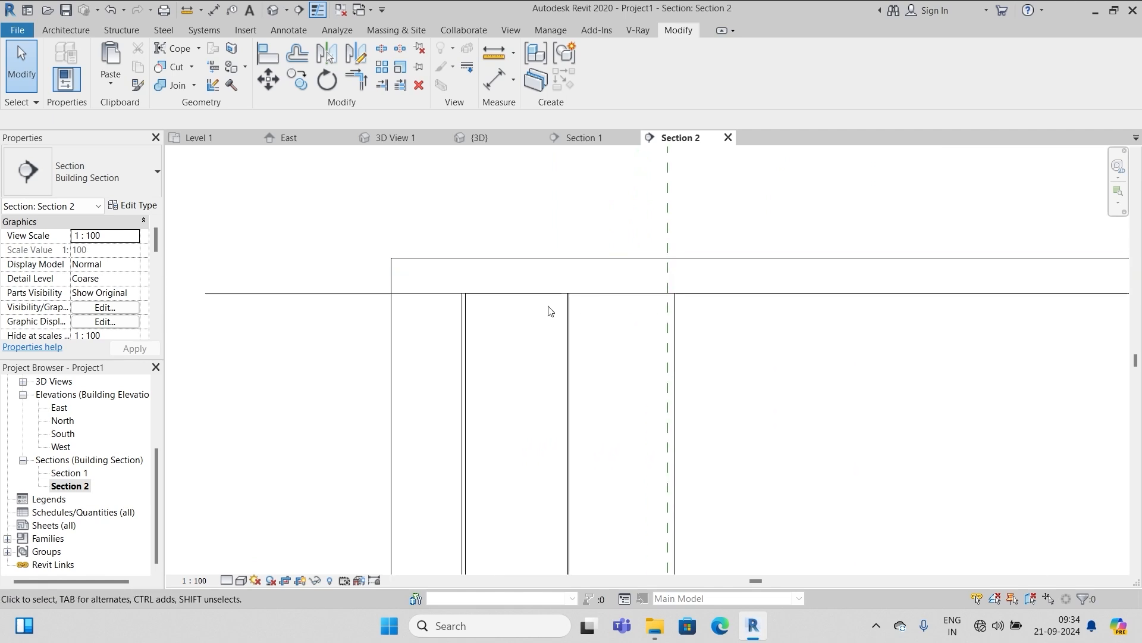
{"action": "scroll", "coordinate": [598, 269], "scroll_direction": "down", "scroll_amount": 3}
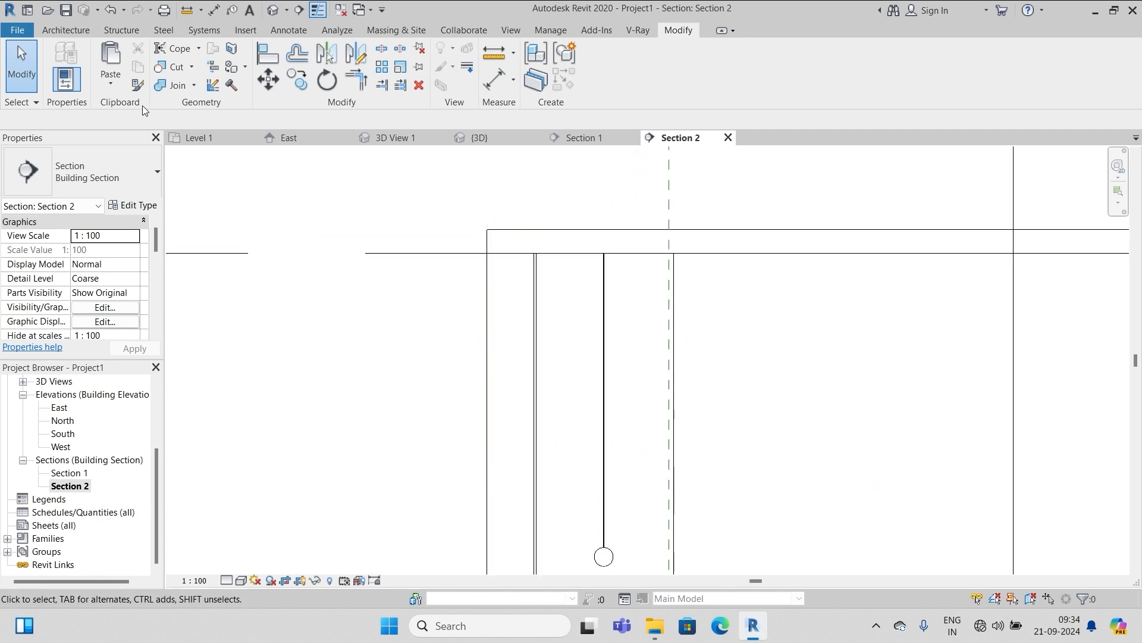
Start a new in-place Lighting Fixtures model with the default name
{"action": "left_click", "coordinate": [65, 30]}
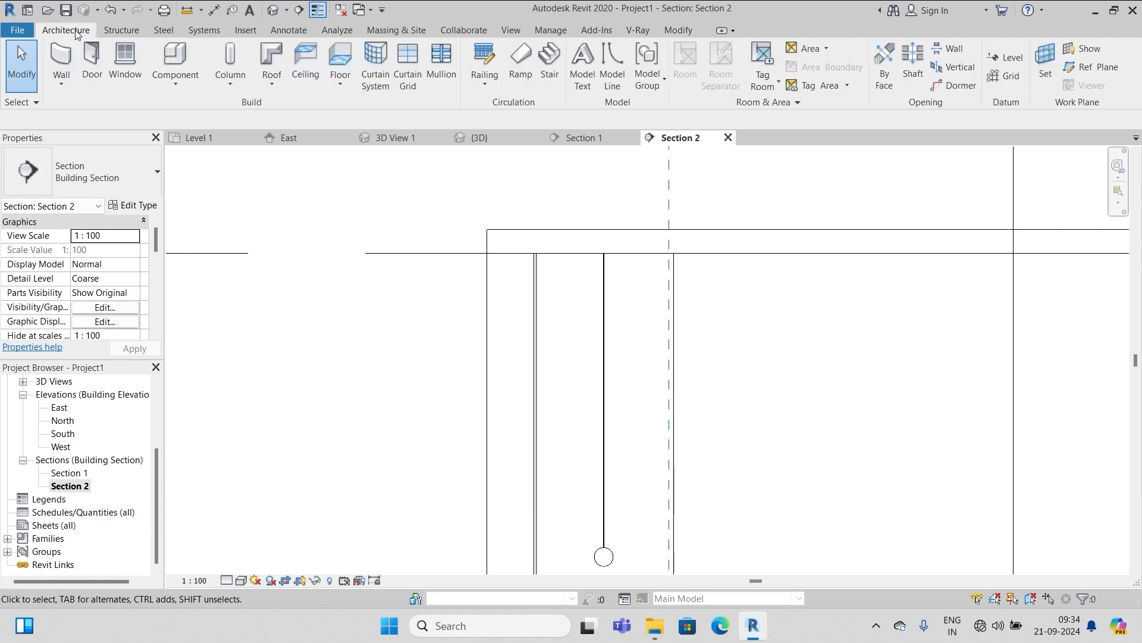
{"action": "left_click", "coordinate": [172, 83]}
{"action": "left_click", "coordinate": [235, 143]}
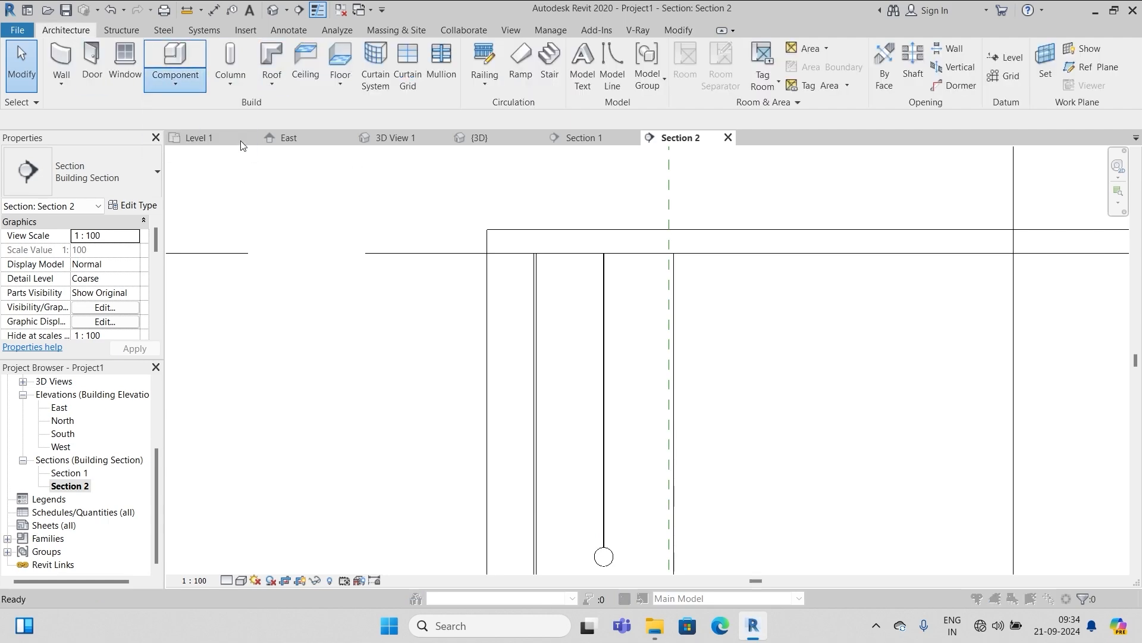
{"action": "scroll", "coordinate": [539, 279], "scroll_direction": "down", "scroll_amount": 1}
{"action": "left_click", "coordinate": [539, 277]}
{"action": "left_click", "coordinate": [577, 471]}
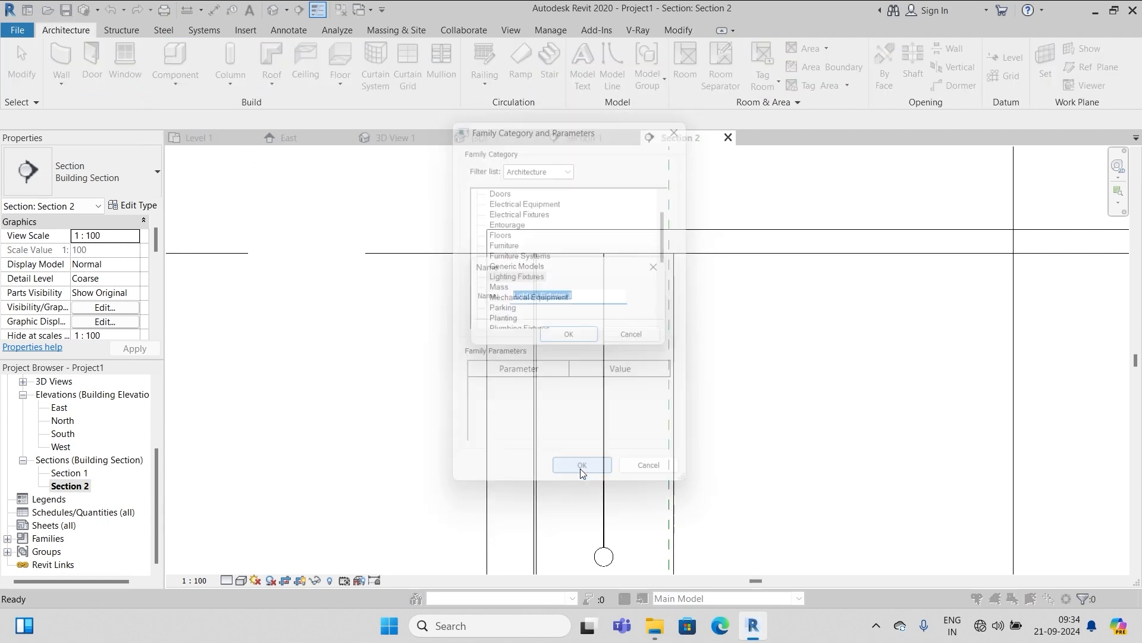
{"action": "left_click", "coordinate": [575, 335]}
Revolve the canopy profile on the lightball line plane around a vertical axis and finish the model
{"action": "left_click", "coordinate": [194, 66]}
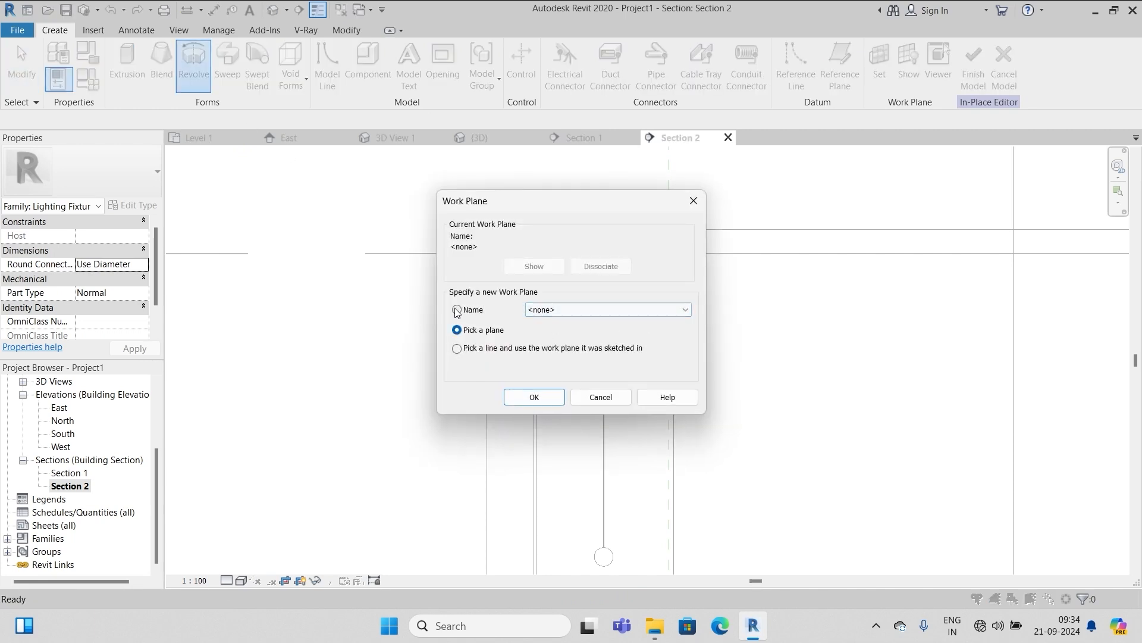
{"action": "left_click", "coordinate": [684, 309]}
{"action": "left_click", "coordinate": [612, 352]}
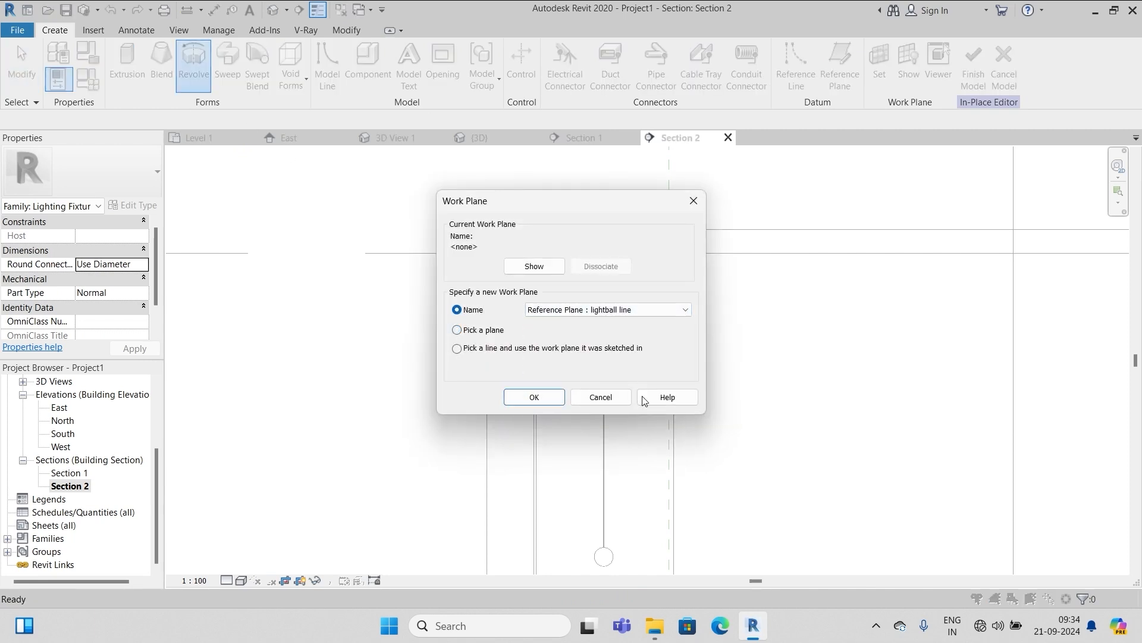
{"action": "left_click", "coordinate": [544, 400]}
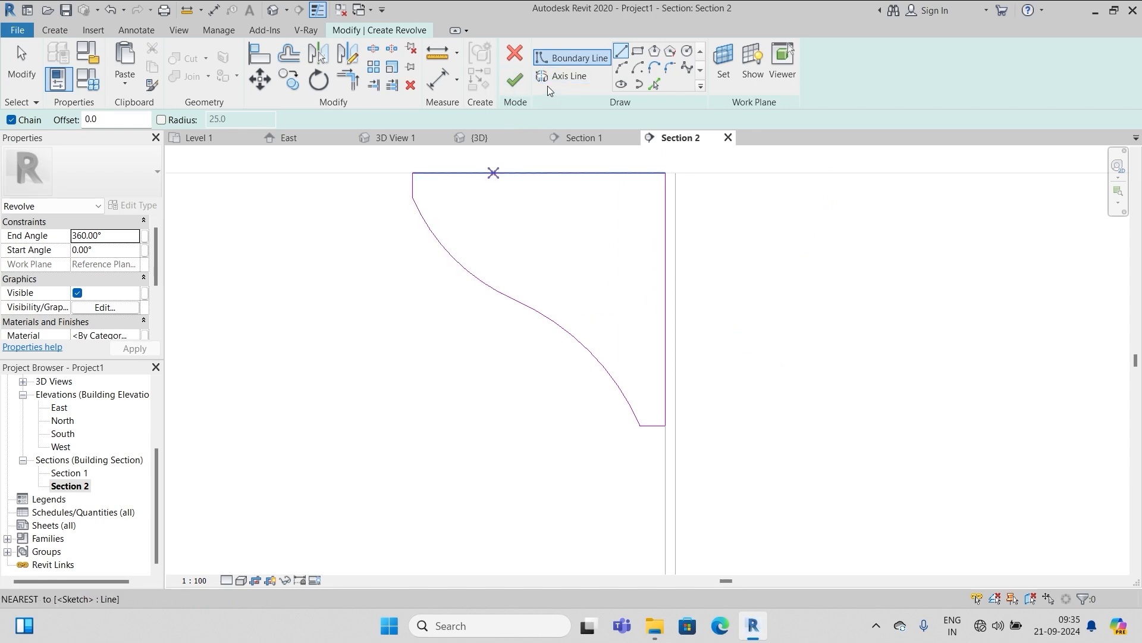
{"action": "left_click", "coordinate": [559, 76]}
{"action": "left_click", "coordinate": [665, 173]}
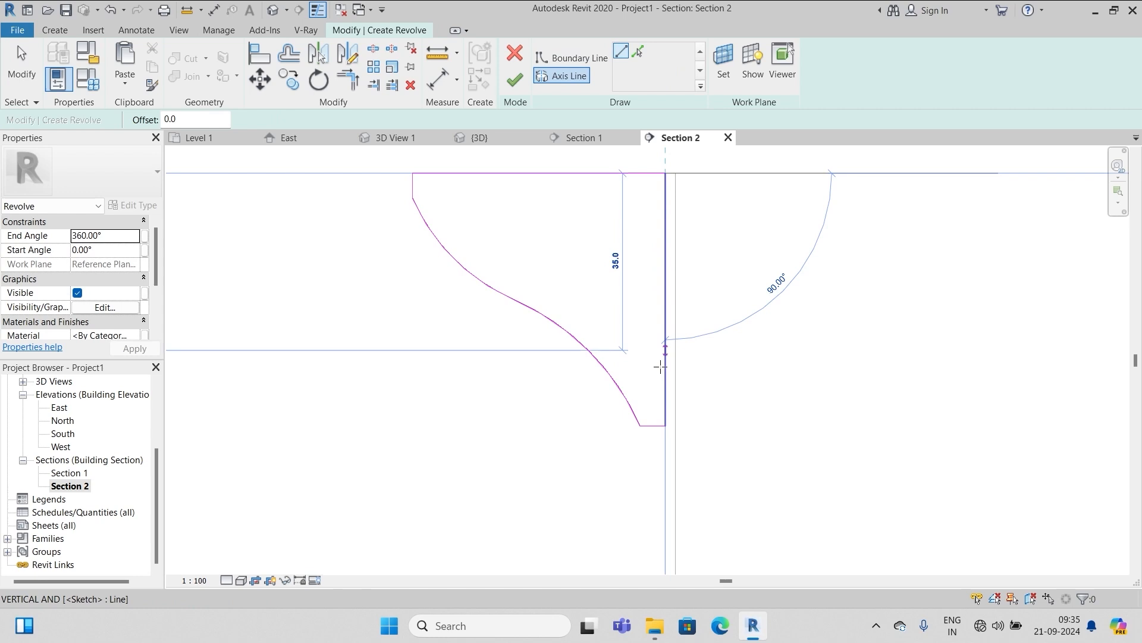
{"action": "left_click", "coordinate": [665, 426]}
{"action": "left_click", "coordinate": [515, 80]}
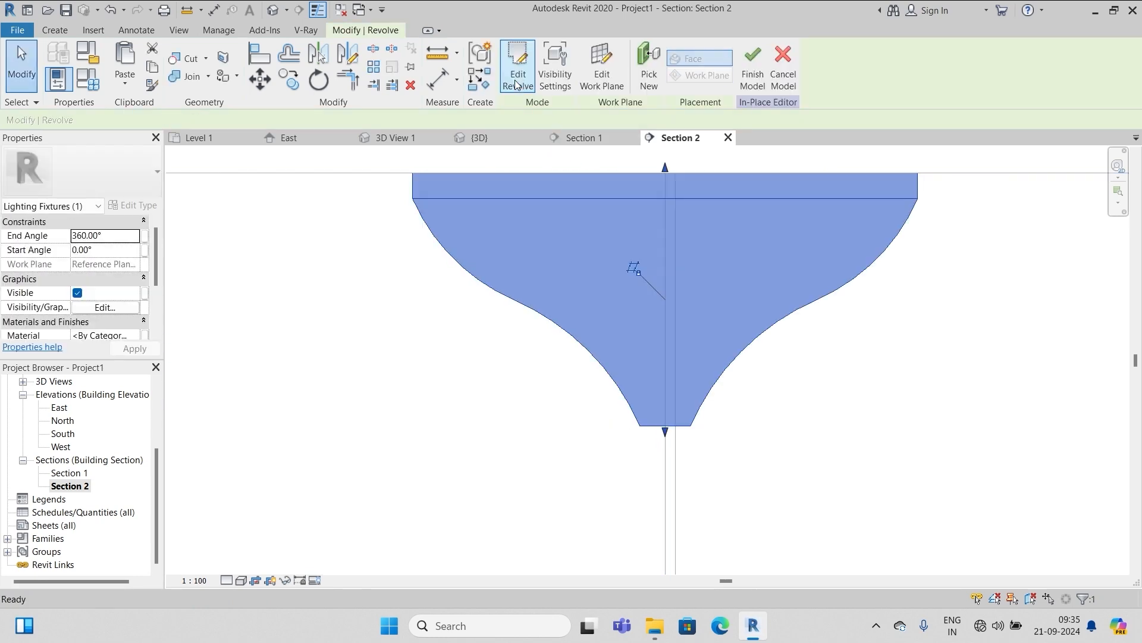
{"action": "left_click", "coordinate": [752, 62]}
{"action": "scroll", "coordinate": [658, 183], "scroll_direction": "down", "scroll_amount": 5}
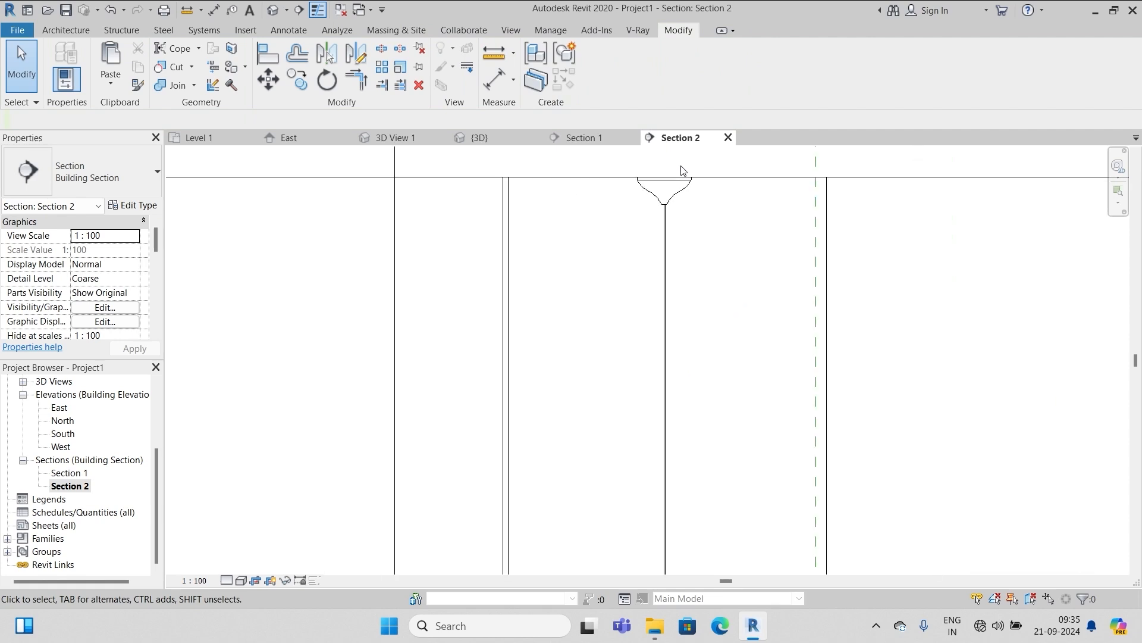
Start another in-place Lighting Fixtures model with the default name and begin a revolve
{"action": "scroll", "coordinate": [676, 327], "scroll_direction": "up", "scroll_amount": 6}
{"action": "scroll", "coordinate": [676, 386], "scroll_direction": "up", "scroll_amount": 4}
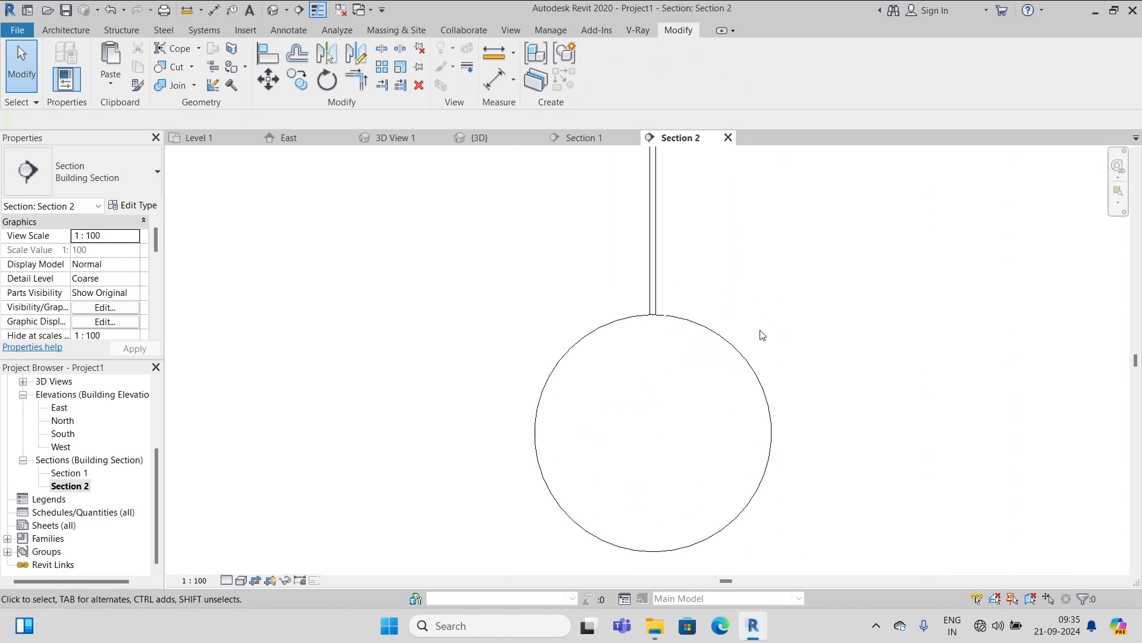
{"action": "left_click", "coordinate": [68, 31]}
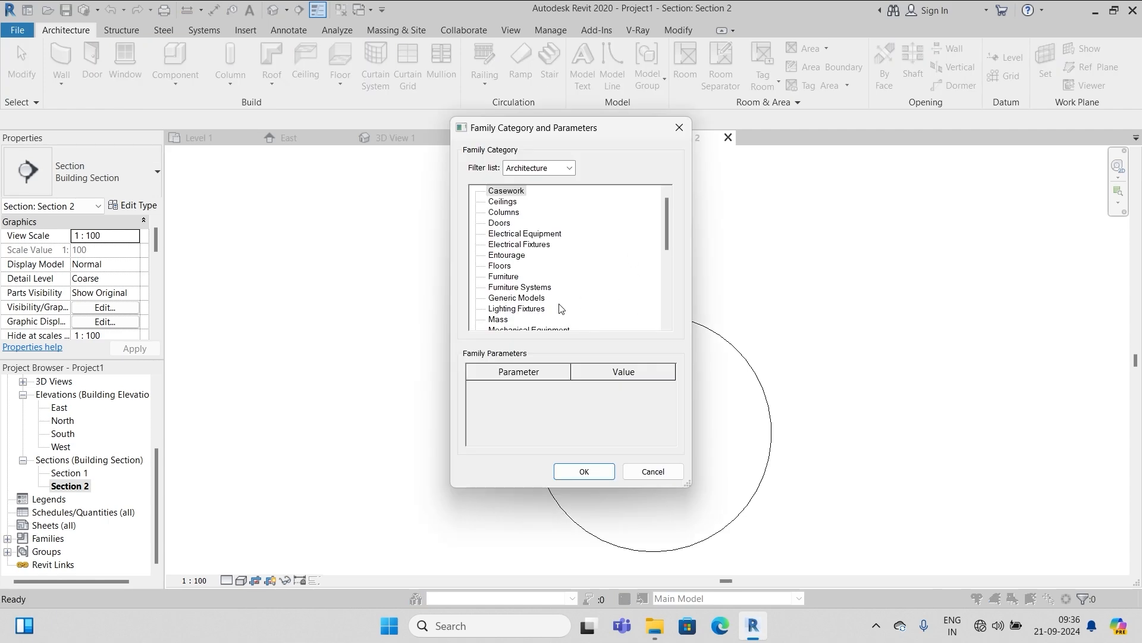
{"action": "scroll", "coordinate": [562, 306], "scroll_direction": "down", "scroll_amount": 1}
{"action": "left_click", "coordinate": [512, 279]}
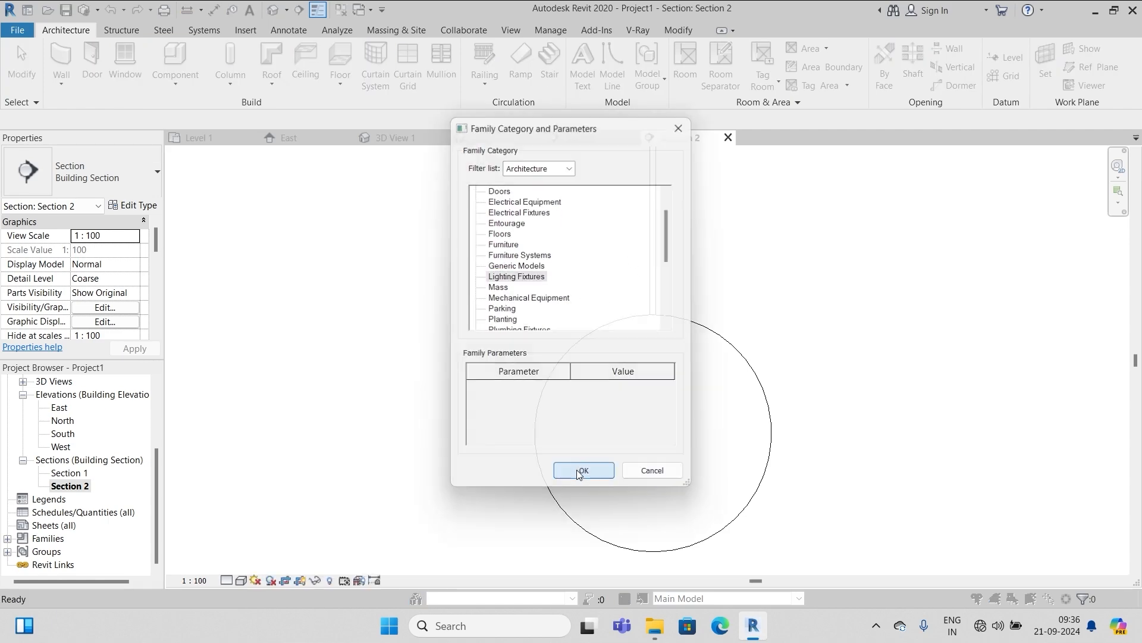
{"action": "left_click", "coordinate": [582, 474]}
{"action": "left_click", "coordinate": [570, 337]}
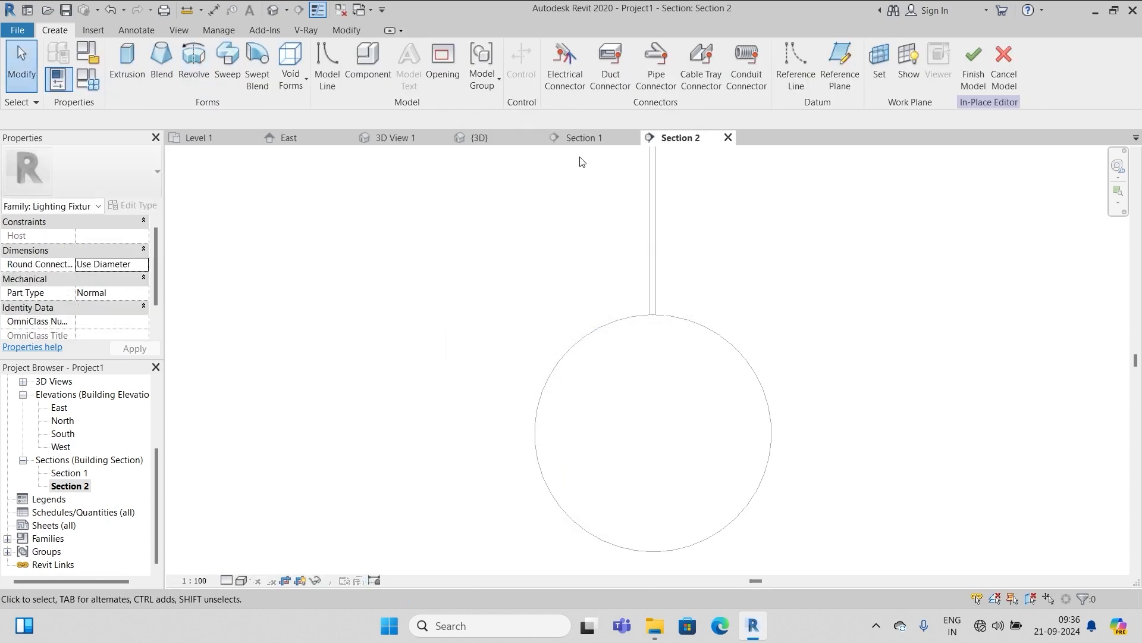
{"action": "left_click", "coordinate": [194, 62]}
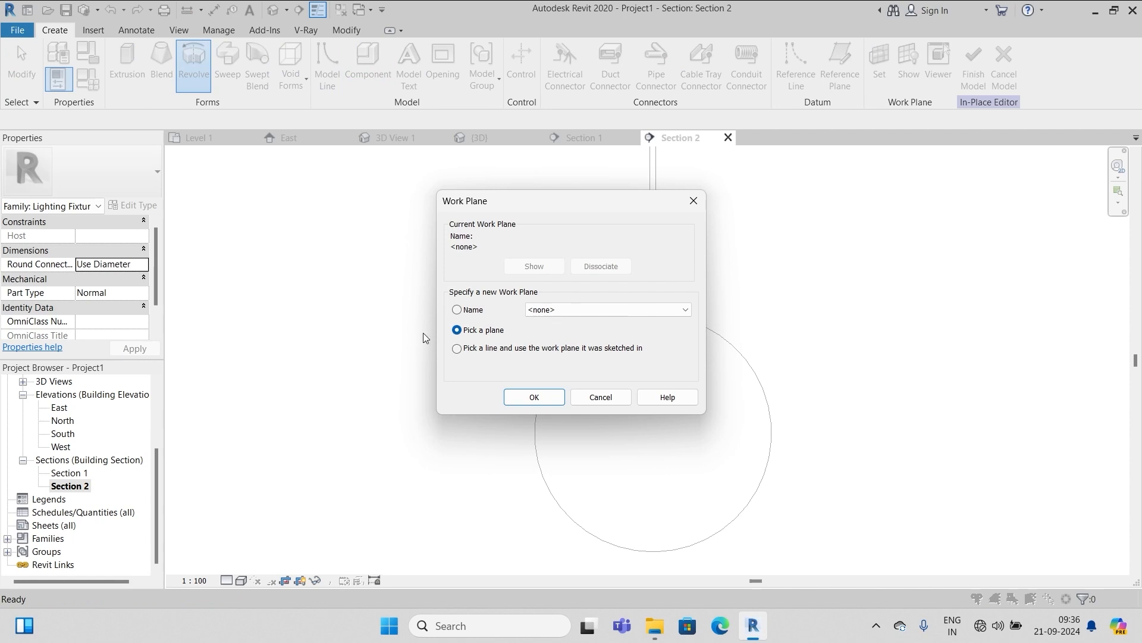
Set the work plane to Reference Plane: lightball line and delete the stray horizontal axis line
{"action": "left_click", "coordinate": [658, 310]}
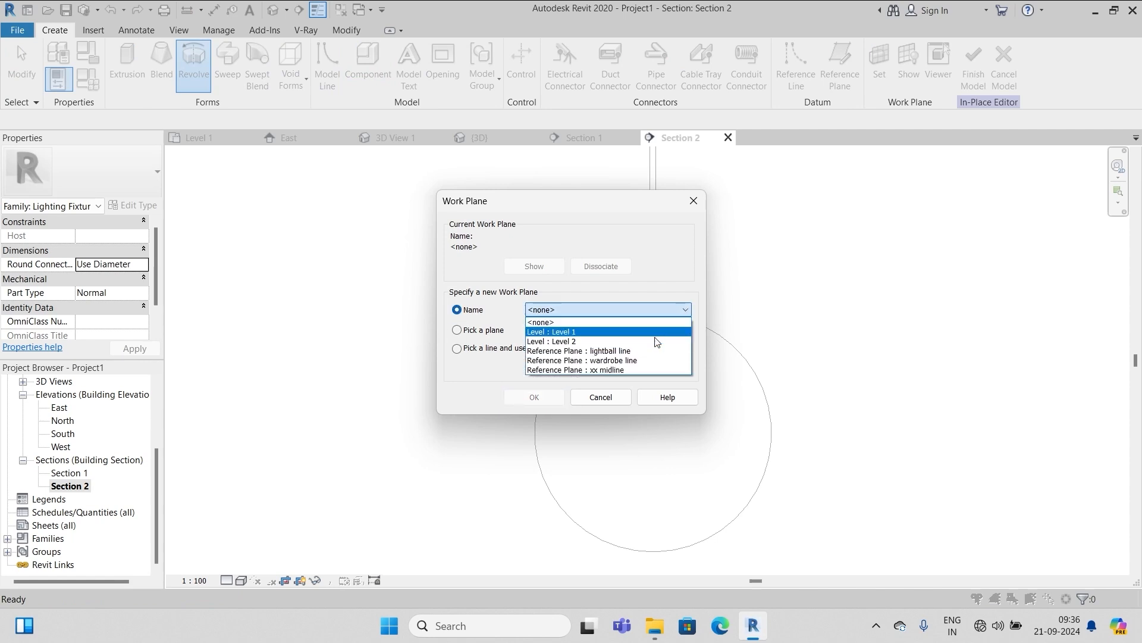
{"action": "left_click", "coordinate": [621, 351]}
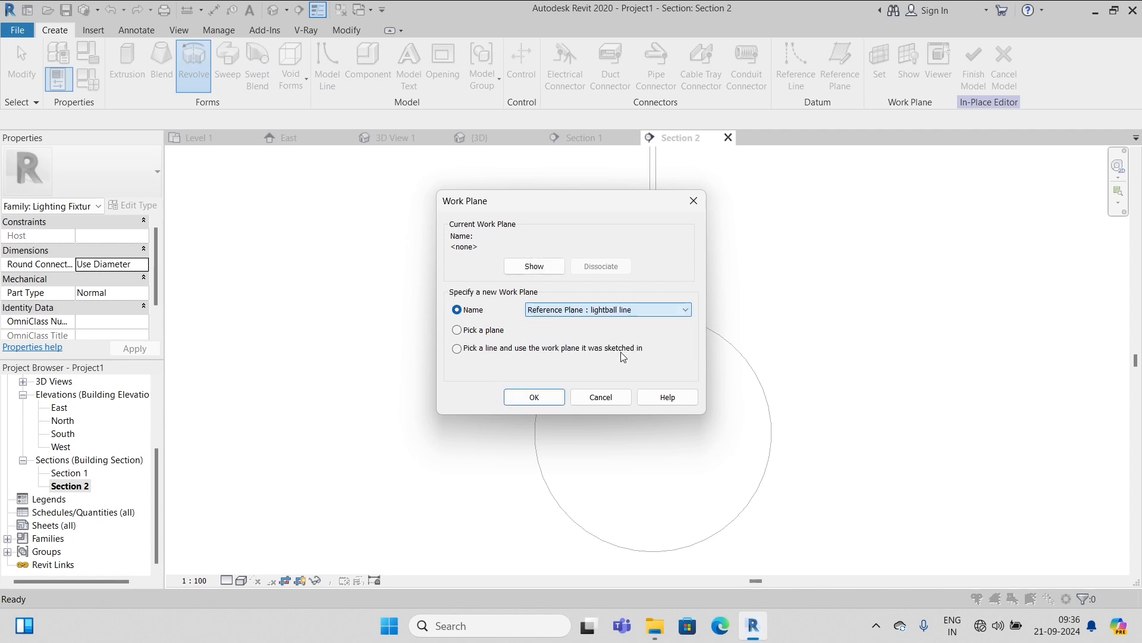
{"action": "left_click", "coordinate": [534, 397]}
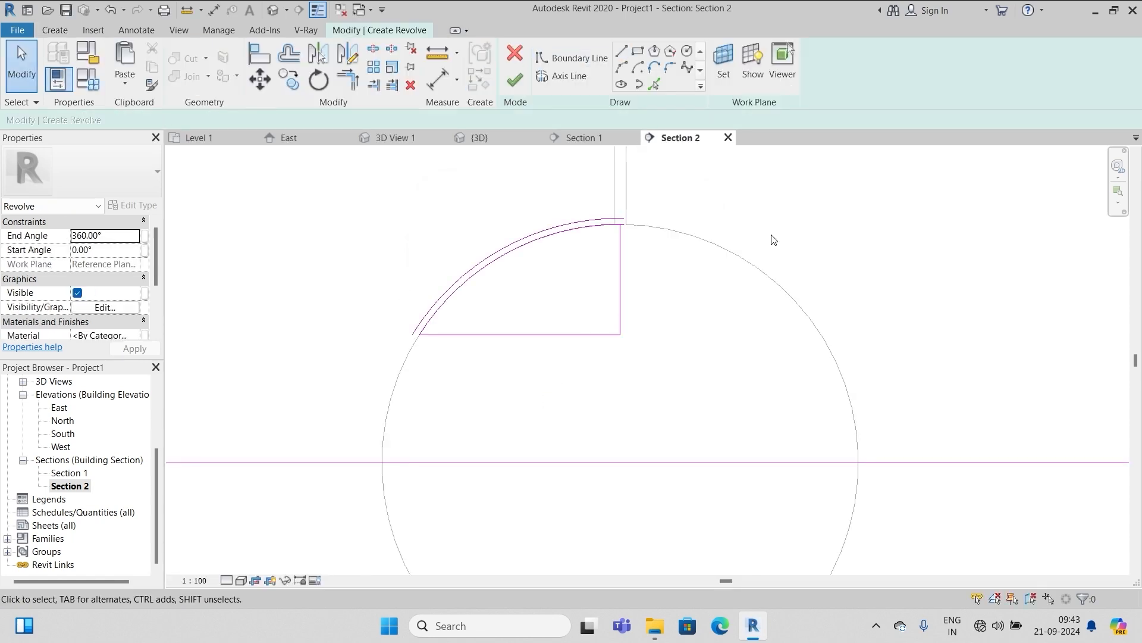
{"action": "scroll", "coordinate": [772, 239], "scroll_direction": "down", "scroll_amount": 2}
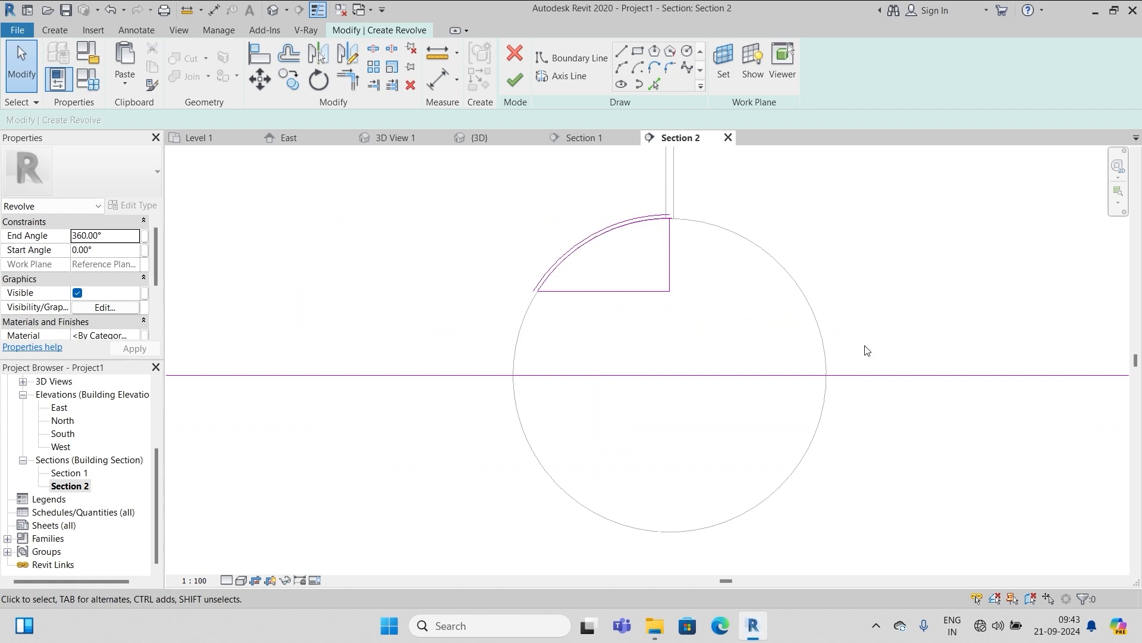
{"action": "left_click", "coordinate": [891, 375]}
{"action": "key", "text": "Delete"}
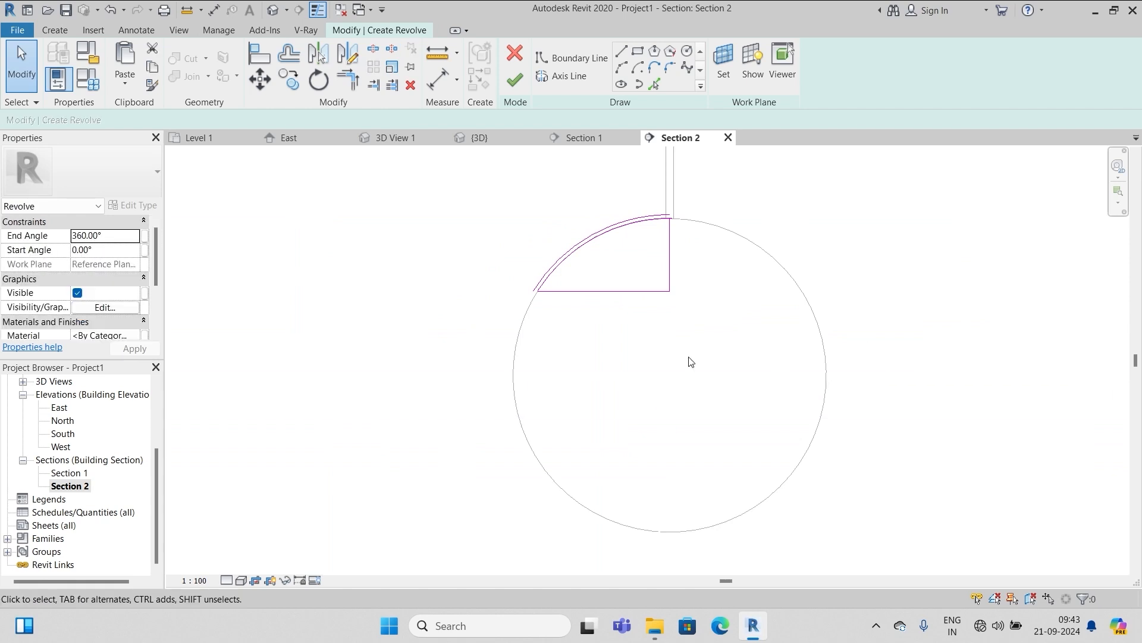
{"action": "scroll", "coordinate": [596, 325], "scroll_direction": "down", "scroll_amount": 2}
{"action": "scroll", "coordinate": [606, 301], "scroll_direction": "up", "scroll_amount": 6}
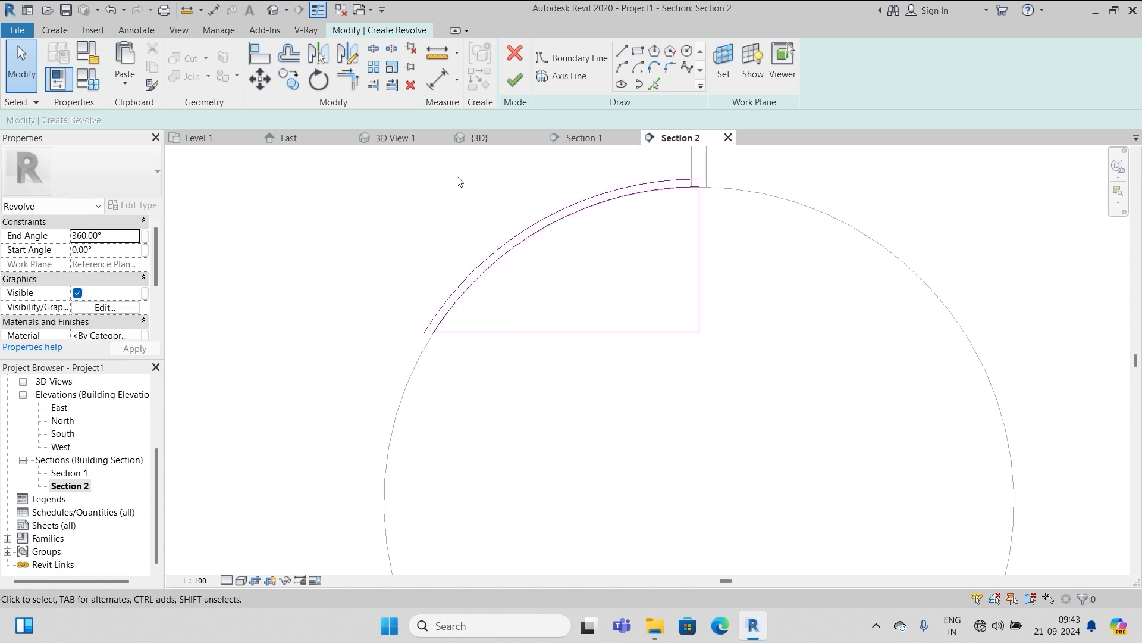
{"action": "scroll", "coordinate": [708, 200], "scroll_direction": "up", "scroll_amount": 5}
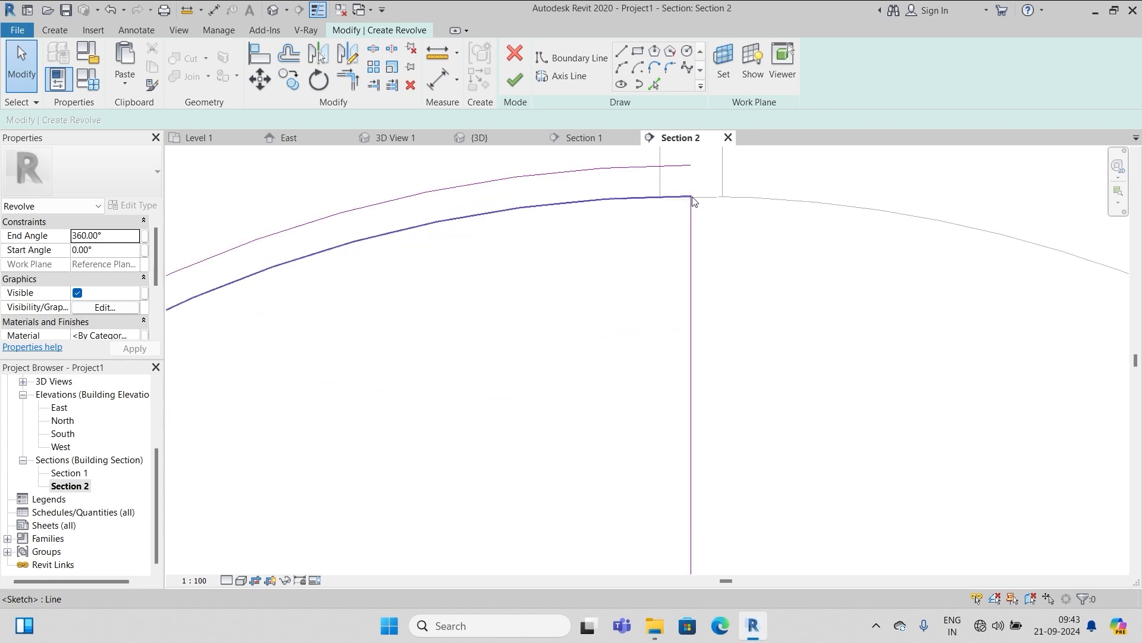
Add an outer arc and delete the bottom and vertical lines to form the thin dome profile
{"action": "left_click", "coordinate": [622, 52]}
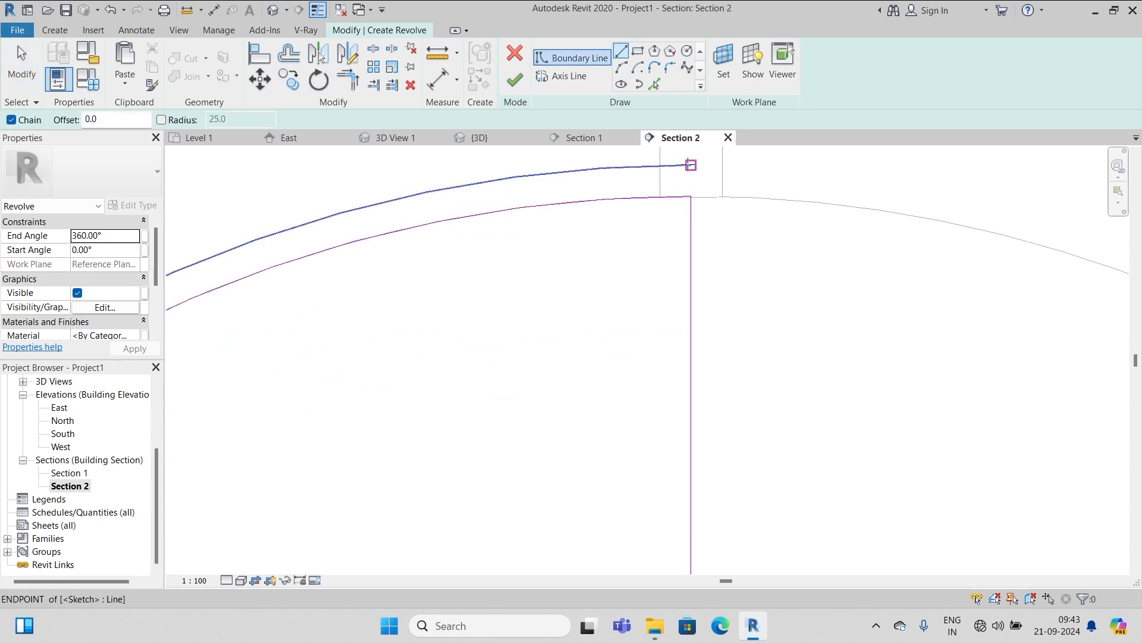
{"action": "scroll", "coordinate": [722, 183], "scroll_direction": "down", "scroll_amount": 3}
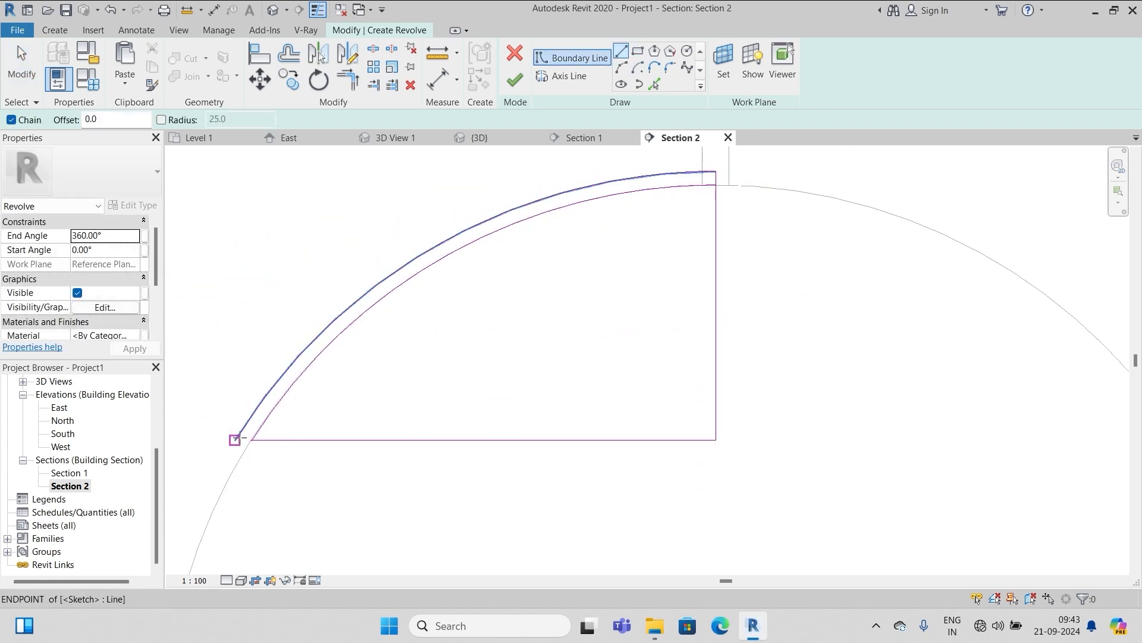
{"action": "key", "text": "Escape"}
{"action": "left_click", "coordinate": [531, 440]}
{"action": "key", "text": "Delete"}
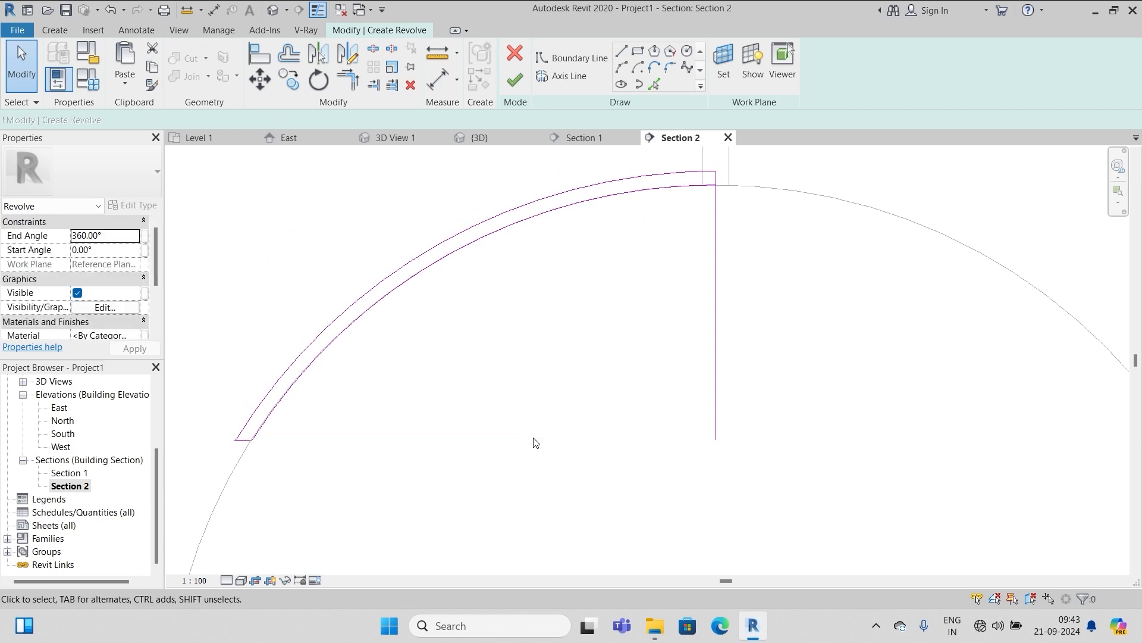
{"action": "left_click", "coordinate": [716, 348]}
{"action": "key", "text": "Delete"}
{"action": "scroll", "coordinate": [656, 343], "scroll_direction": "down", "scroll_amount": 2}
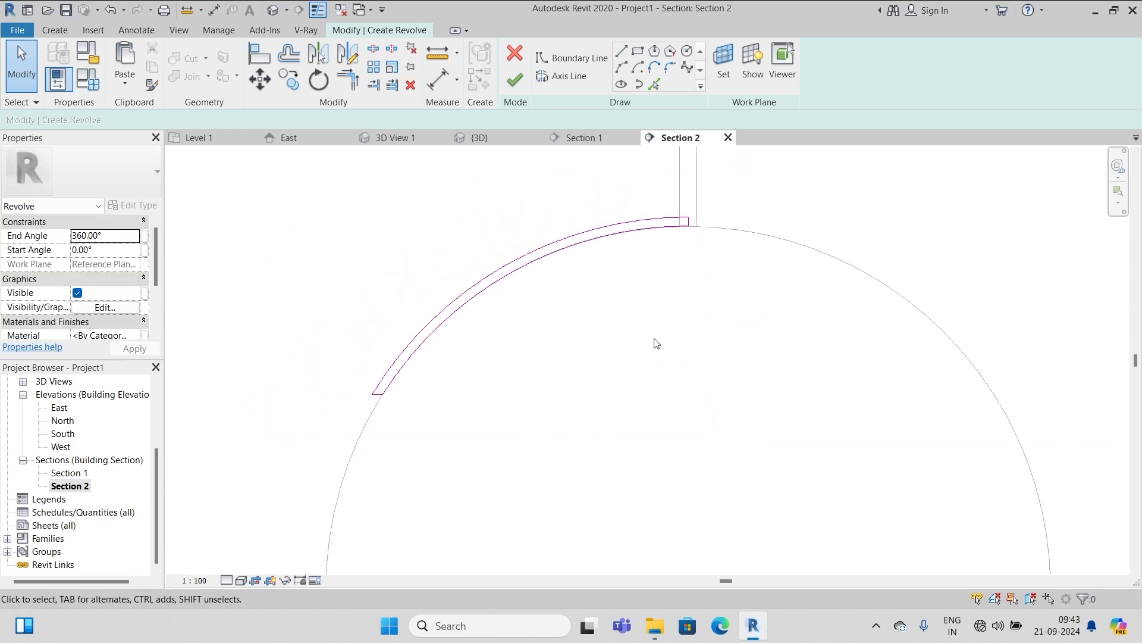
Draw a vertical axis 20 units down from the shade's top corner and finish the revolve
{"action": "left_click", "coordinate": [548, 77]}
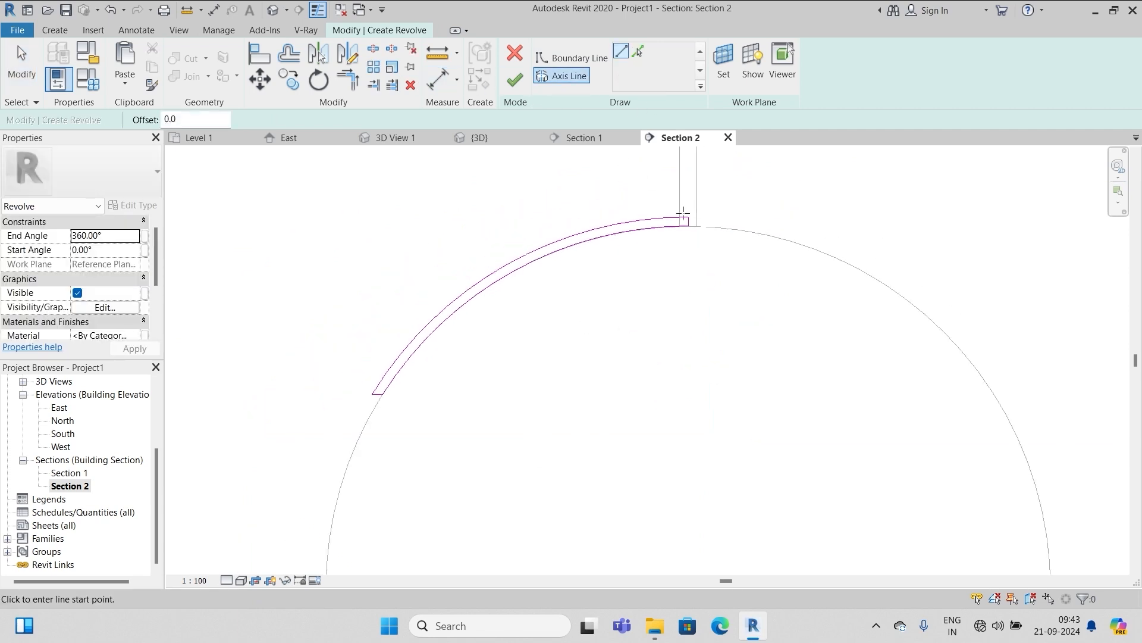
{"action": "scroll", "coordinate": [683, 208], "scroll_direction": "up", "scroll_amount": 3}
{"action": "left_click", "coordinate": [689, 216]}
{"action": "scroll", "coordinate": [709, 196], "scroll_direction": "down", "scroll_amount": 3}
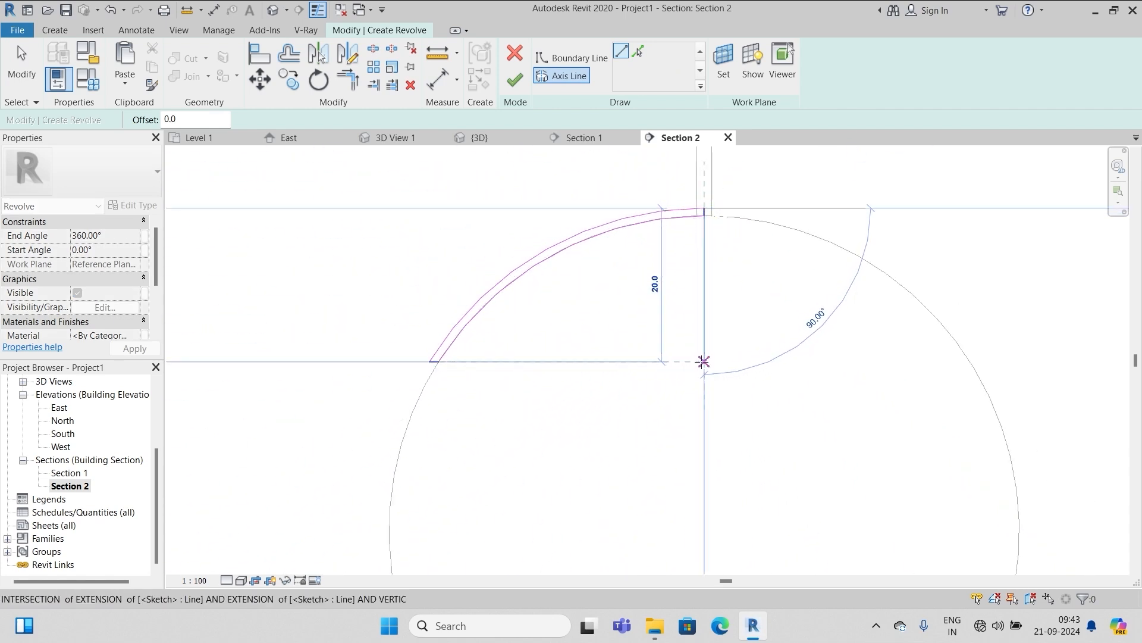
{"action": "left_click", "coordinate": [704, 361]}
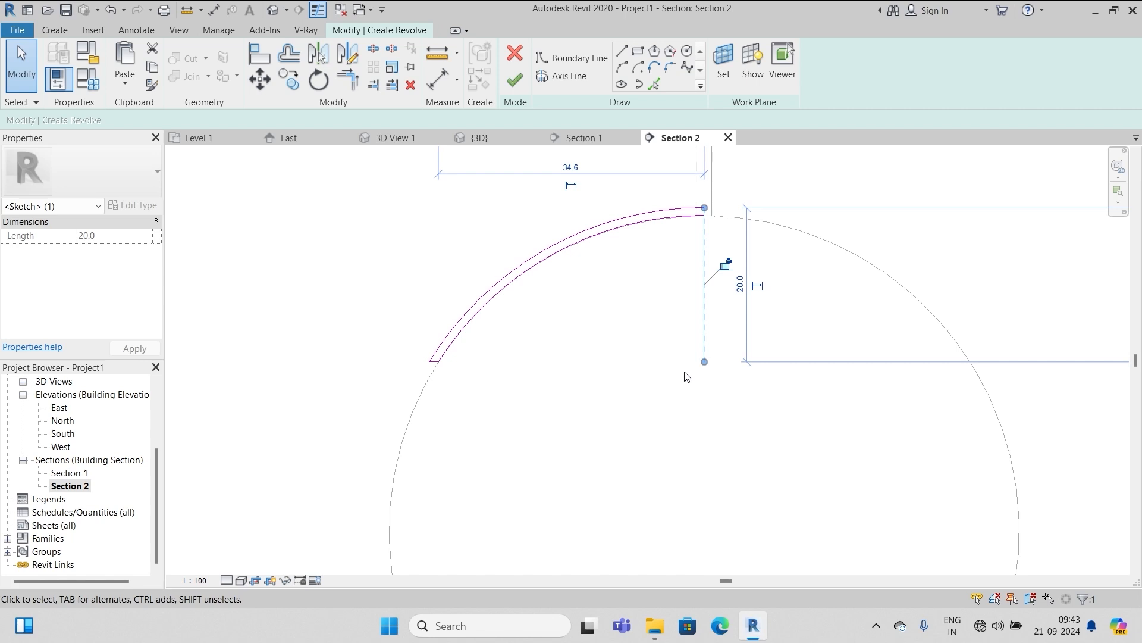
{"action": "left_click", "coordinate": [516, 81]}
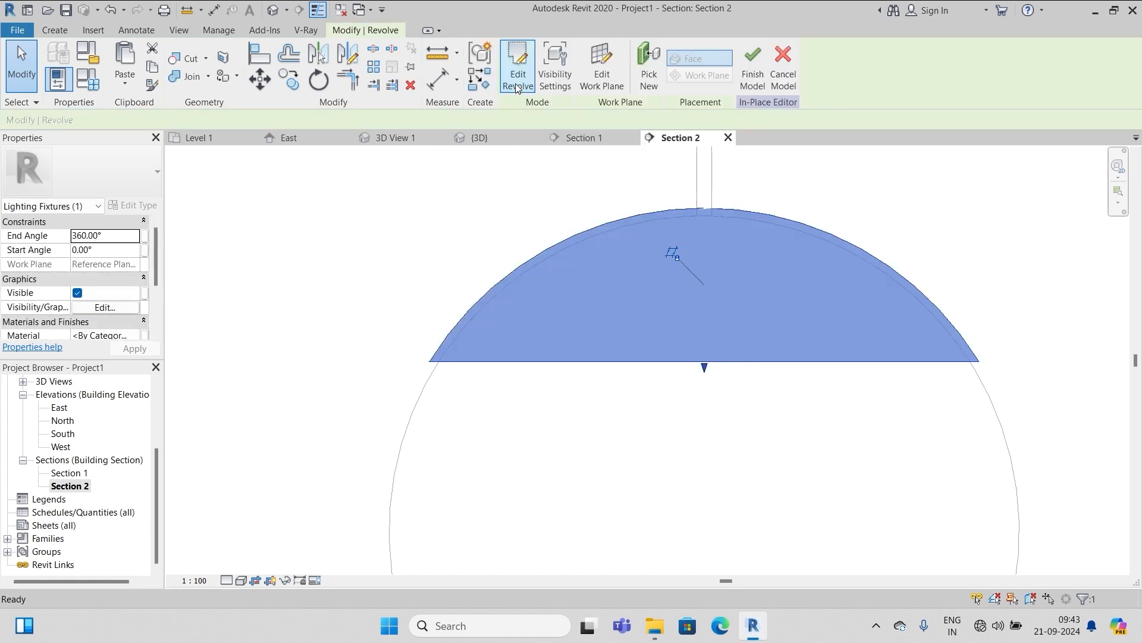
Finish the dome-shade lamp model and inspect the completed lamp in 3D
{"action": "left_click", "coordinate": [753, 64]}
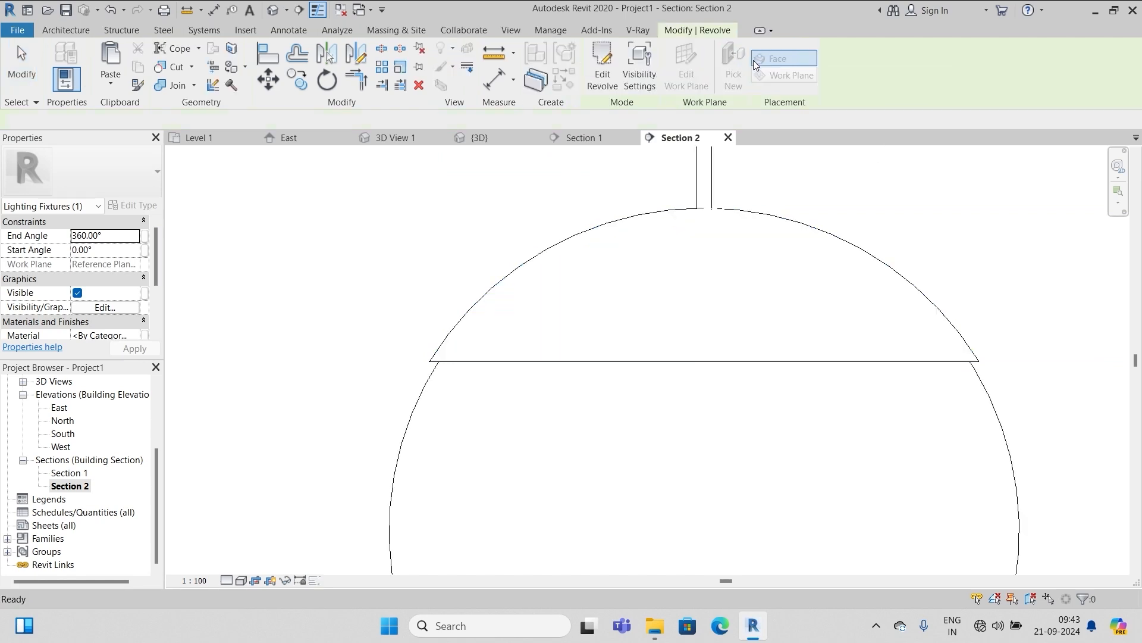
{"action": "scroll", "coordinate": [833, 340], "scroll_direction": "down", "scroll_amount": 5}
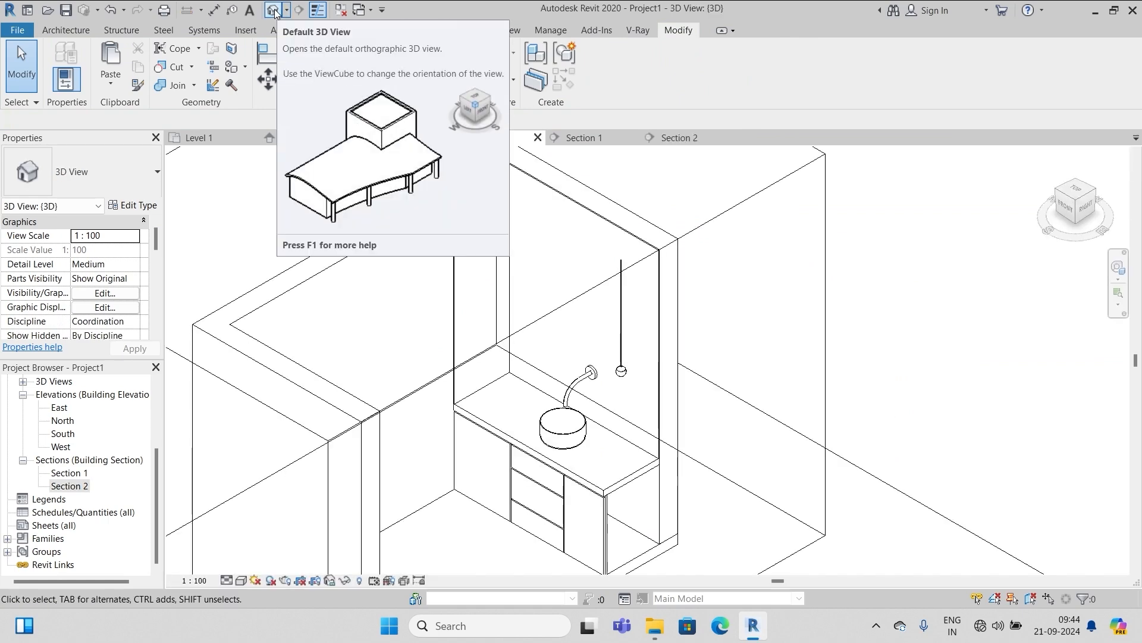
{"action": "scroll", "coordinate": [619, 366], "scroll_direction": "up", "scroll_amount": 5}
{"action": "scroll", "coordinate": [614, 367], "scroll_direction": "up", "scroll_amount": 2}
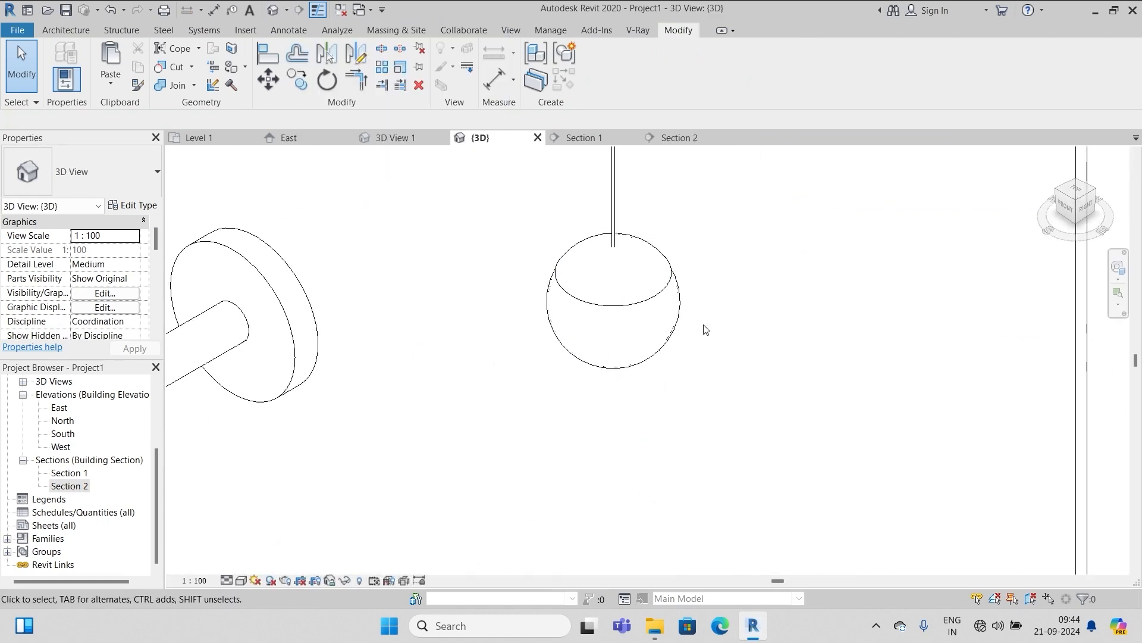
{"action": "scroll", "coordinate": [704, 326], "scroll_direction": "down", "scroll_amount": 8}
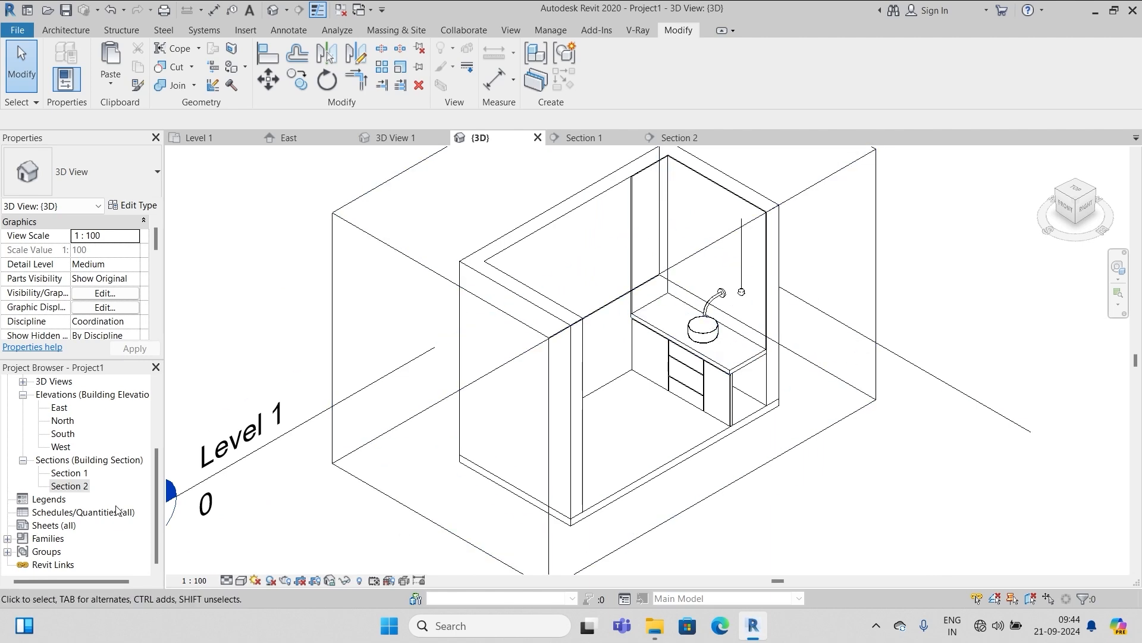
Open Section 1 and temporarily hide the two walls beside the vanity
{"action": "double_click", "coordinate": [69, 486]}
{"action": "double_click", "coordinate": [69, 472]}
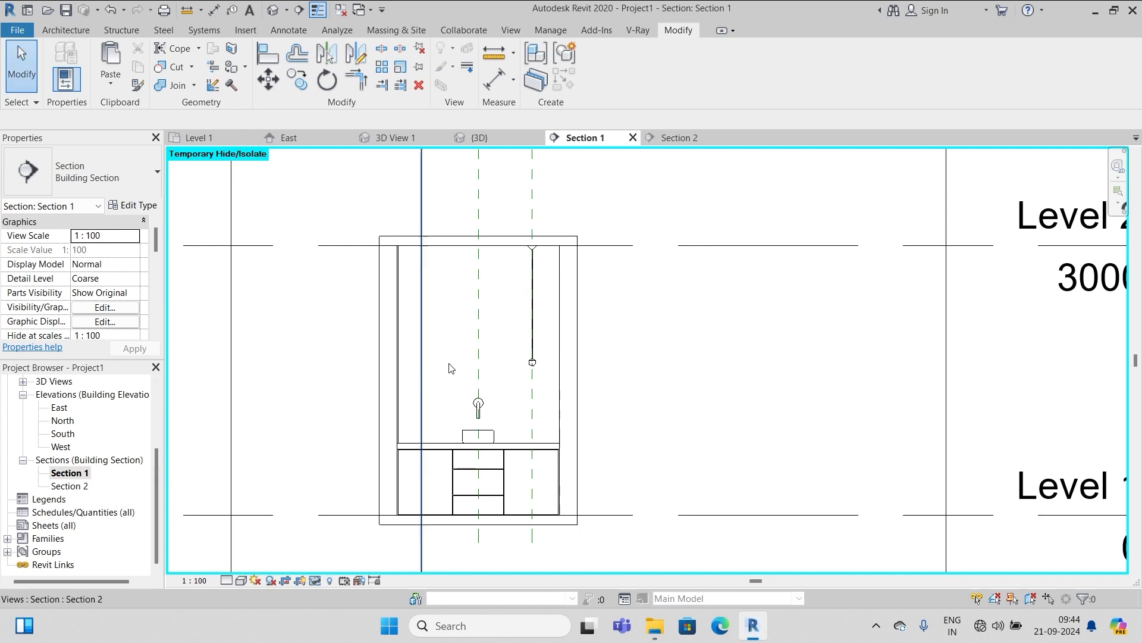
{"action": "scroll", "coordinate": [790, 354], "scroll_direction": "up", "scroll_amount": 5}
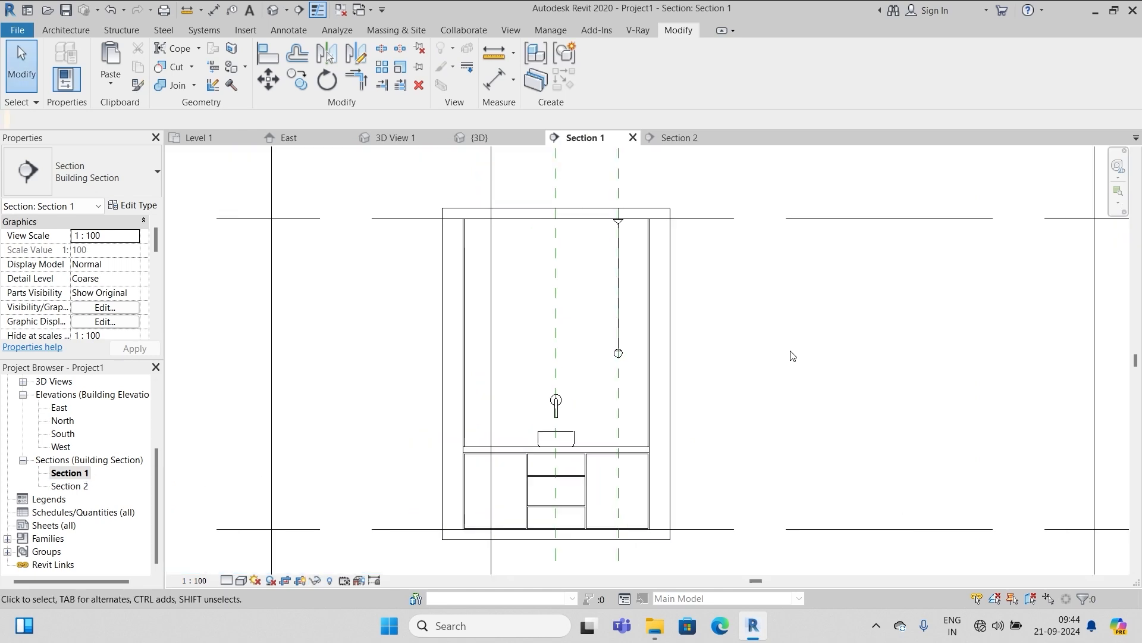
{"action": "left_click", "coordinate": [662, 369]}
{"action": "left_click", "coordinate": [314, 580]}
{"action": "left_click", "coordinate": [351, 543]}
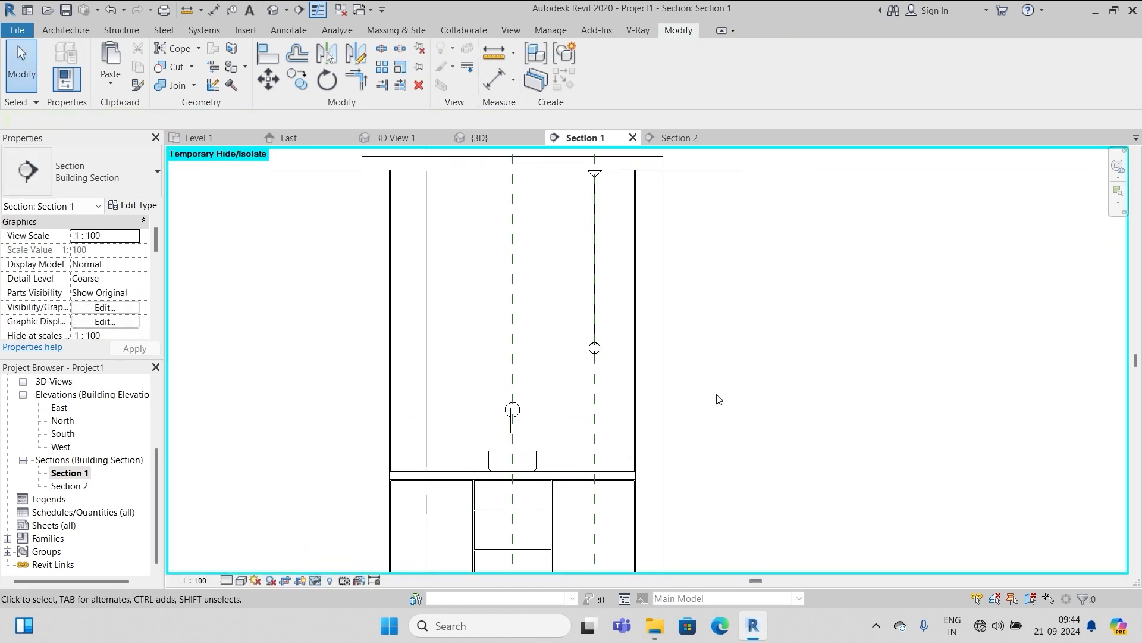
{"action": "left_click", "coordinate": [635, 390]}
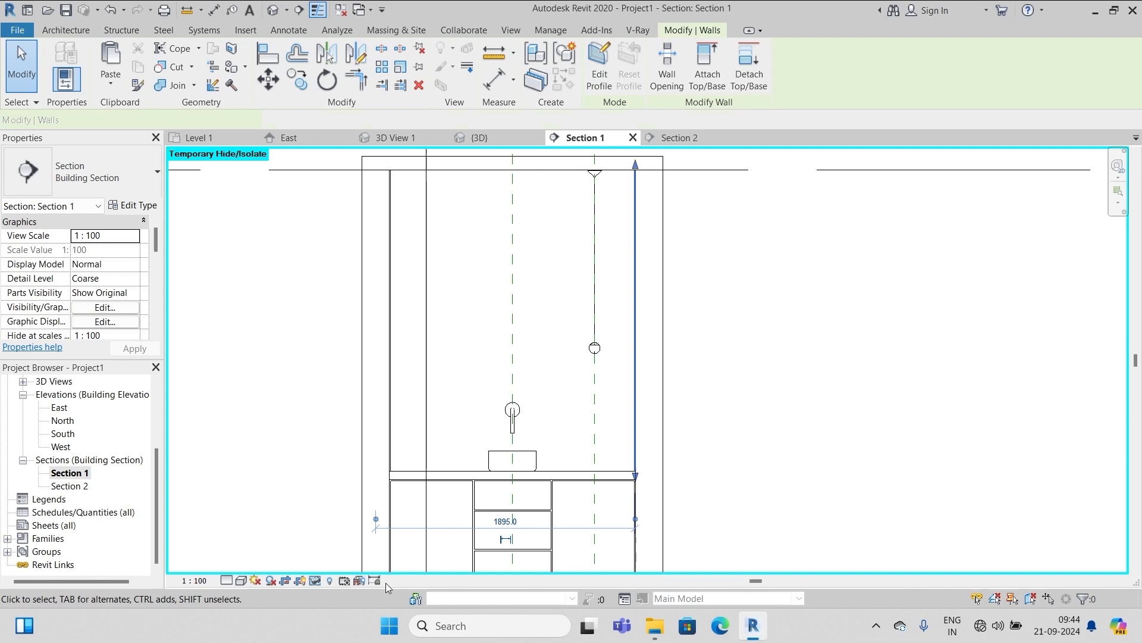
{"action": "left_click", "coordinate": [317, 580]}
{"action": "left_click", "coordinate": [357, 546]}
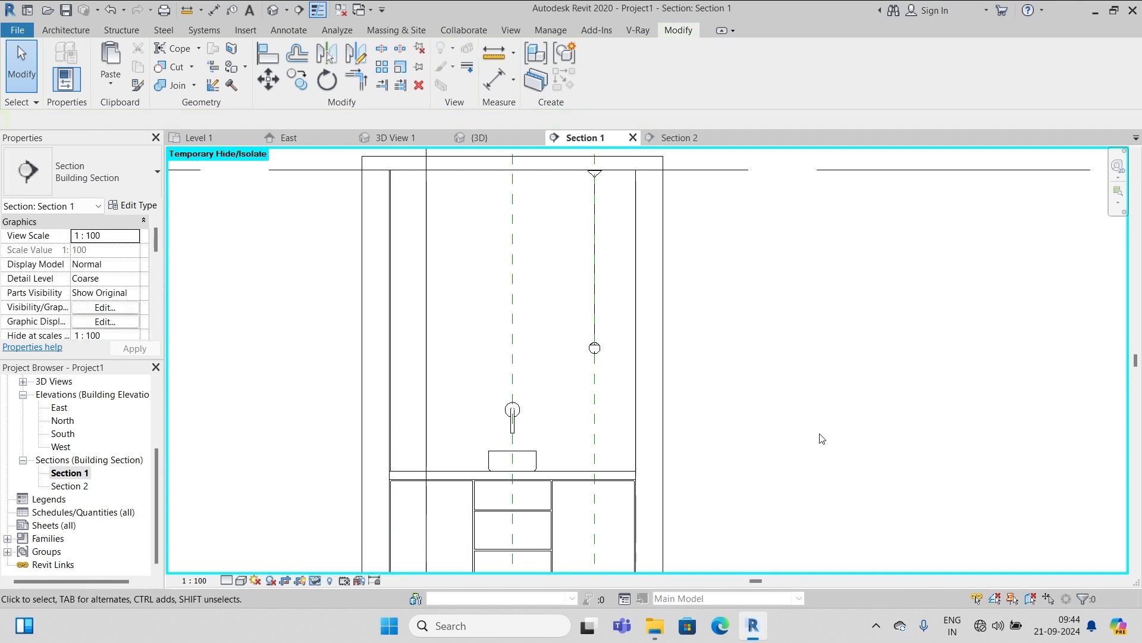
{"action": "scroll", "coordinate": [821, 439], "scroll_direction": "down", "scroll_amount": 3}
{"action": "left_click", "coordinate": [66, 30]}
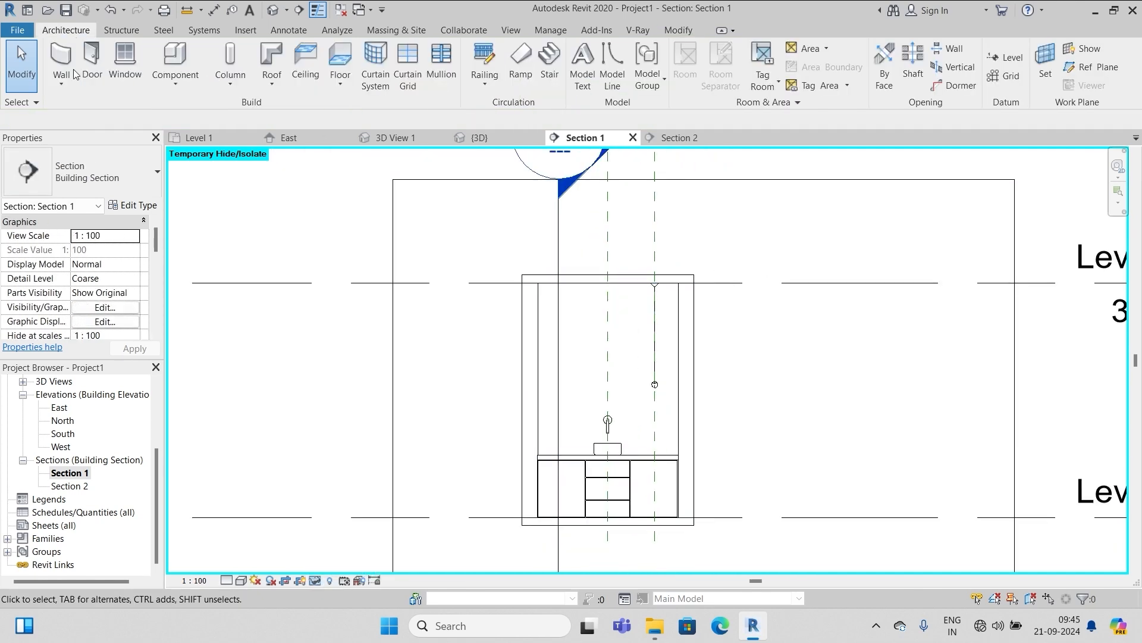
{"action": "left_click", "coordinate": [175, 80]}
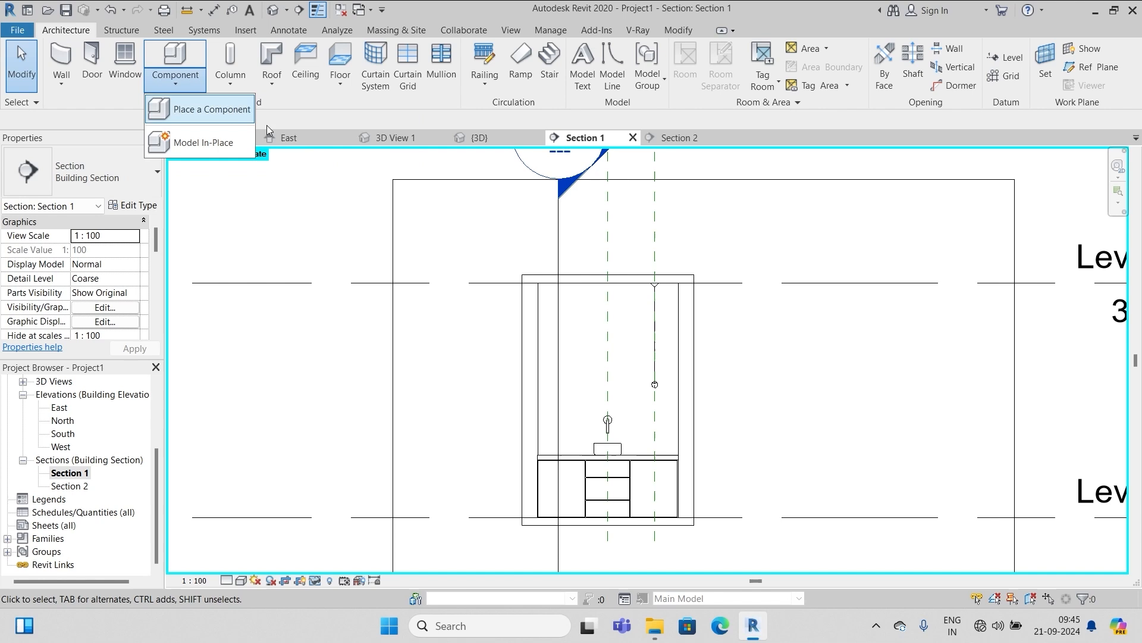
Create the in-place Furniture 3 extrusion on the wall face behind the vanity and finish the mirror
{"action": "left_click", "coordinate": [206, 143]}
{"action": "scroll", "coordinate": [535, 291], "scroll_direction": "down", "scroll_amount": 1}
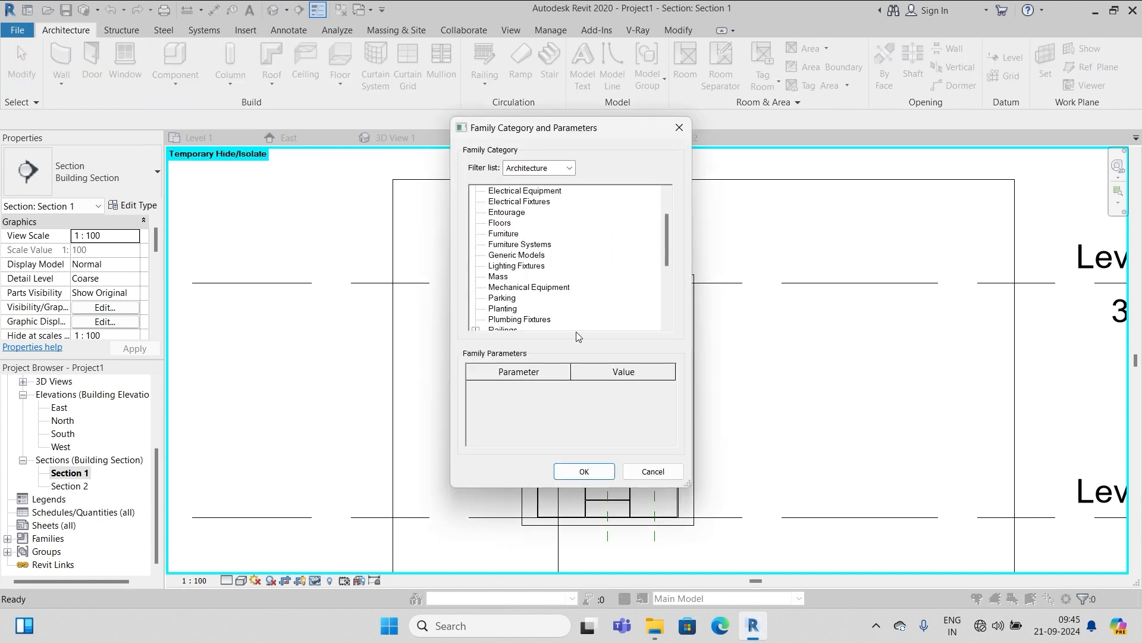
{"action": "left_click", "coordinate": [507, 234]}
{"action": "left_click", "coordinate": [583, 470]}
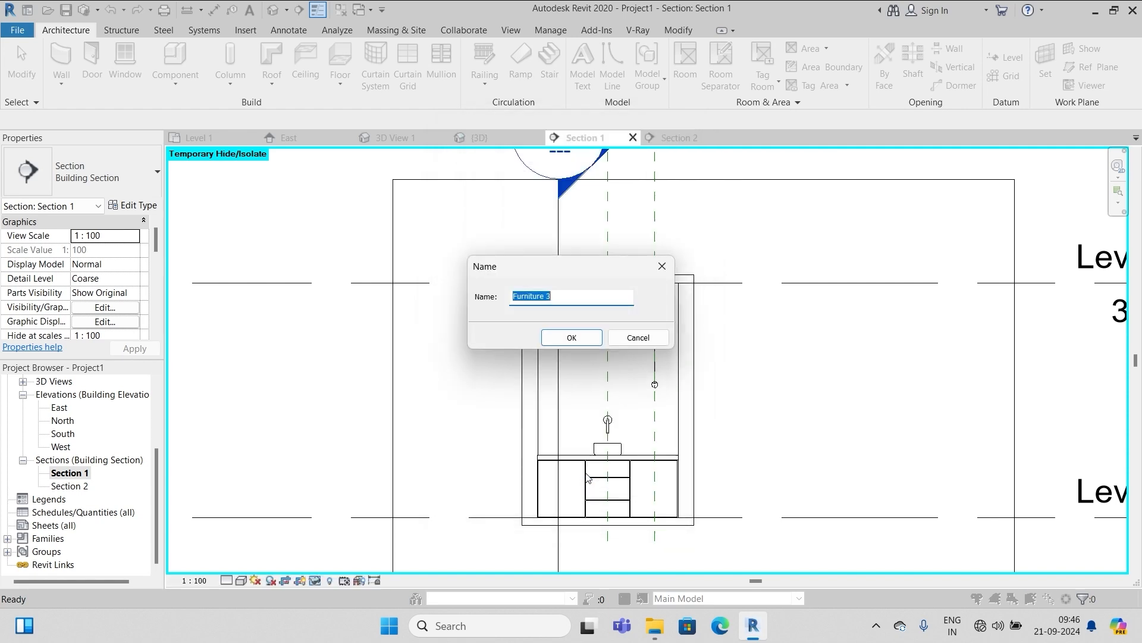
{"action": "left_click", "coordinate": [572, 337]}
{"action": "scroll", "coordinate": [683, 413], "scroll_direction": "up", "scroll_amount": 3}
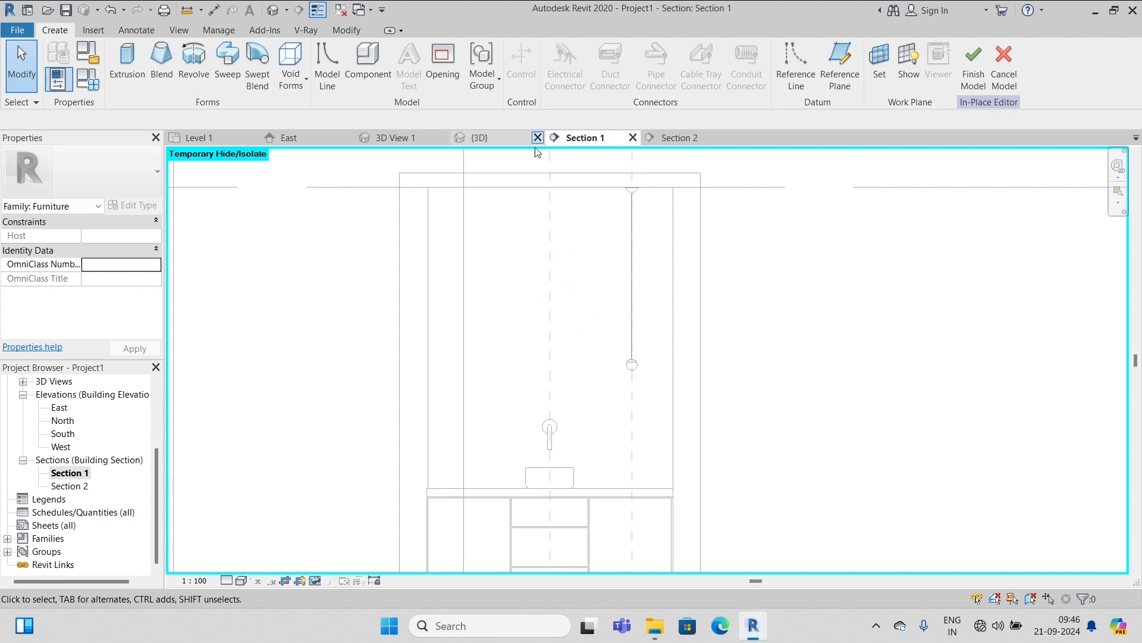
{"action": "left_click", "coordinate": [138, 64]}
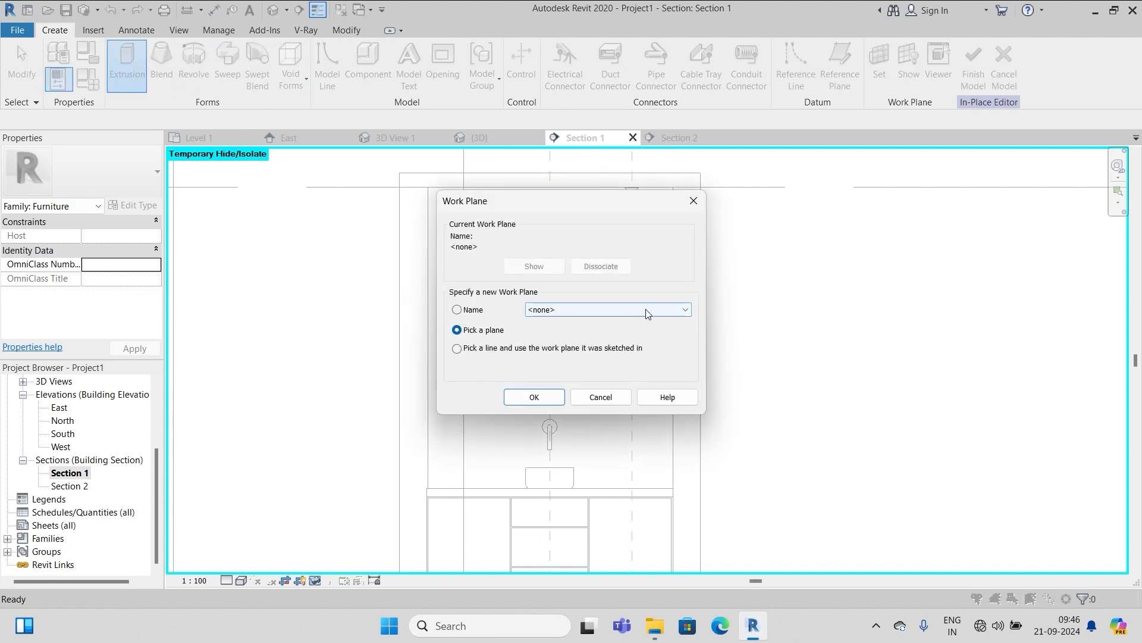
{"action": "left_click", "coordinate": [545, 396]}
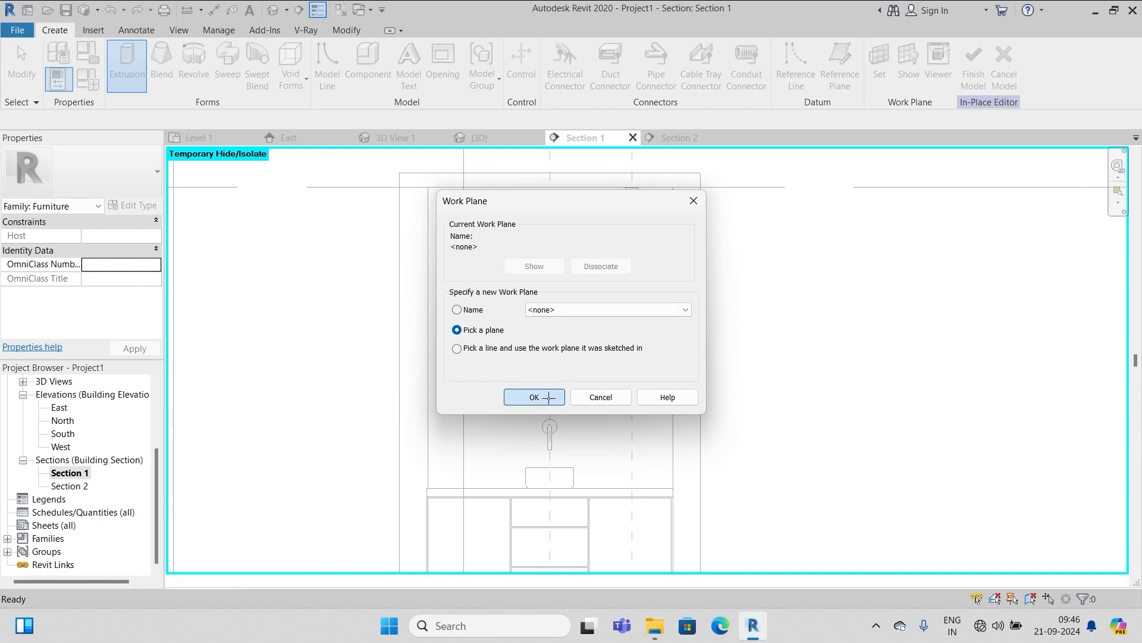
{"action": "left_click", "coordinate": [665, 362]}
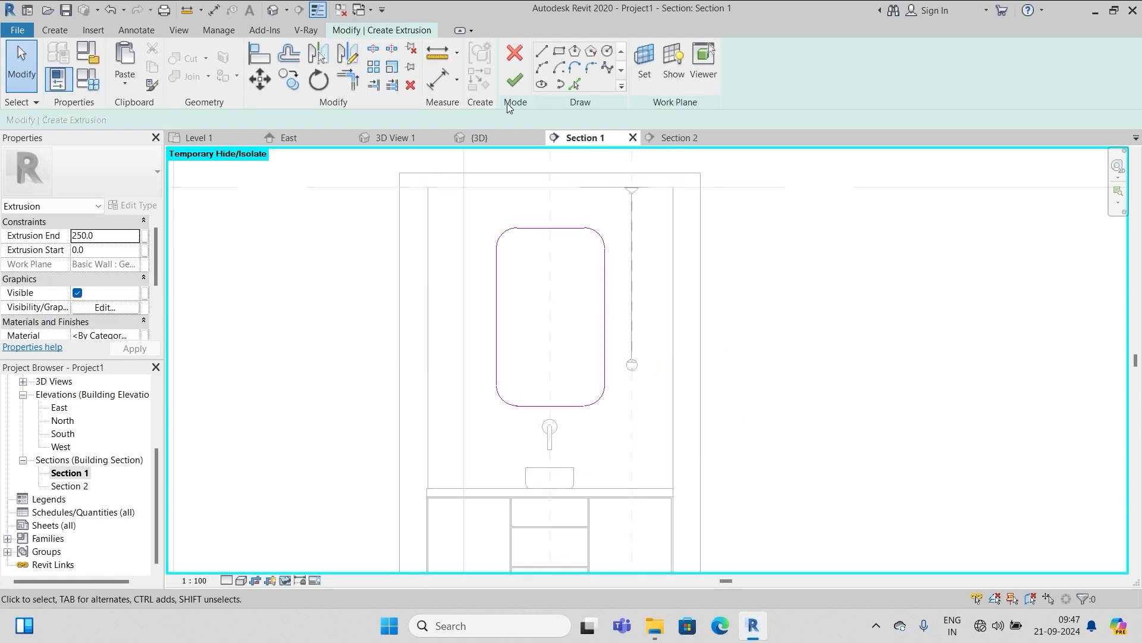
{"action": "left_click", "coordinate": [515, 80]}
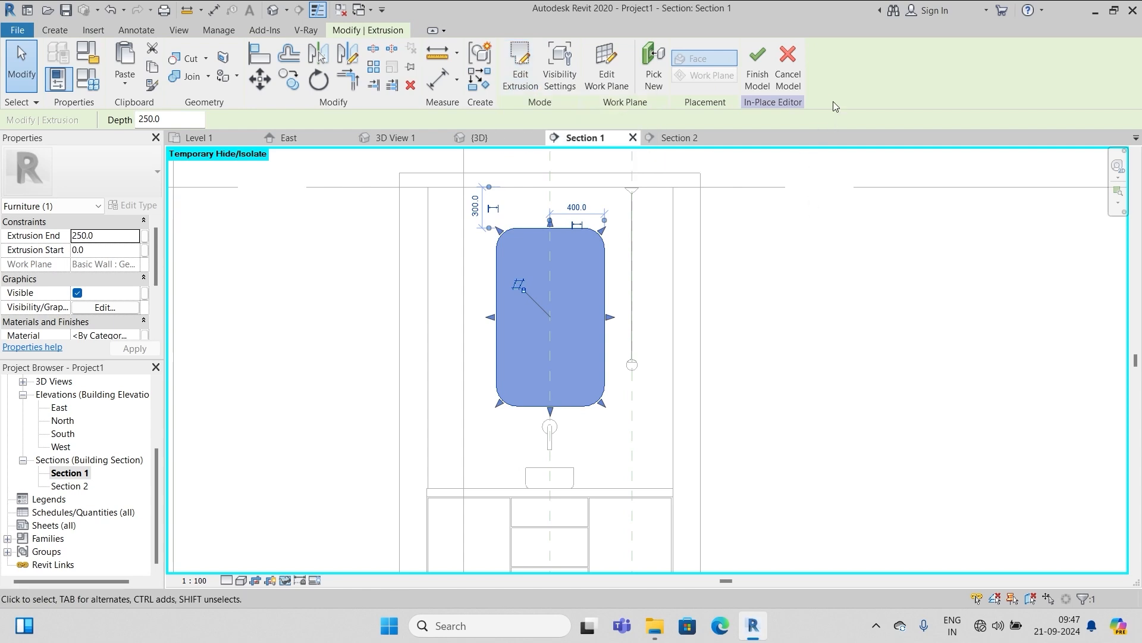
{"action": "left_click", "coordinate": [760, 63]}
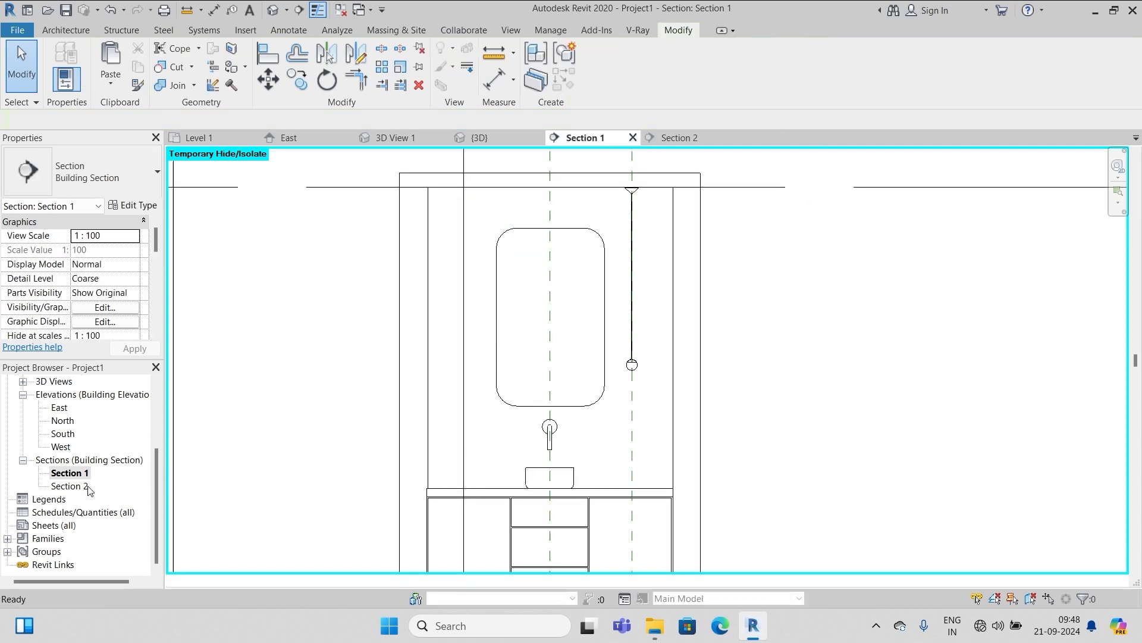
In Section 2, drag the mirror panel's shape handle to make it thinner
{"action": "double_click", "coordinate": [67, 486]}
{"action": "scroll", "coordinate": [542, 242], "scroll_direction": "up", "scroll_amount": 2}
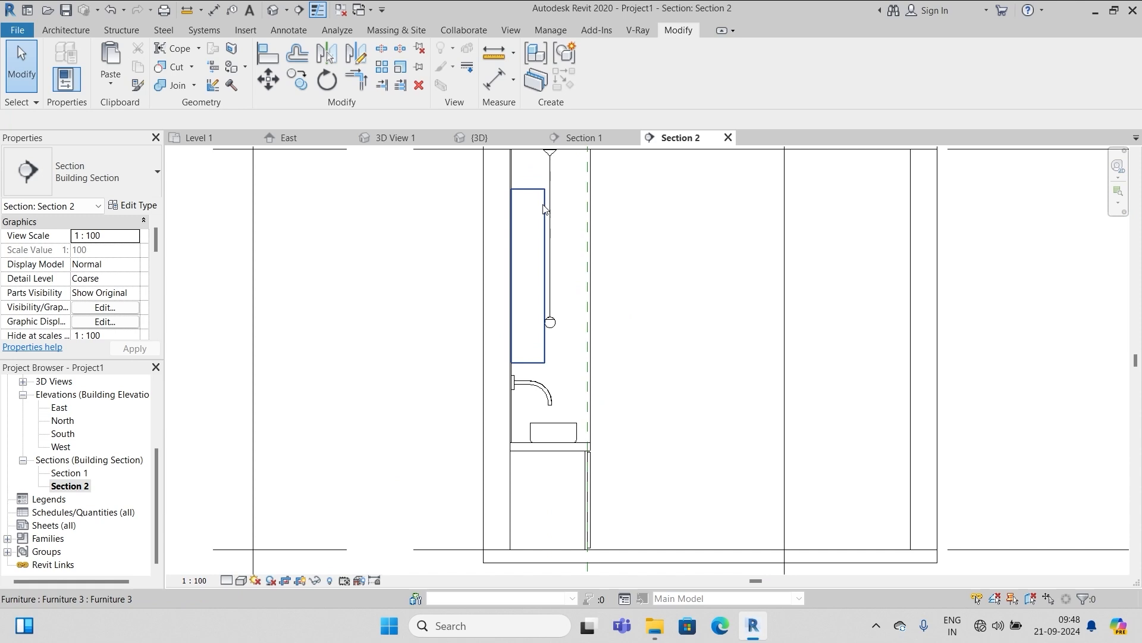
{"action": "left_click", "coordinate": [538, 238]}
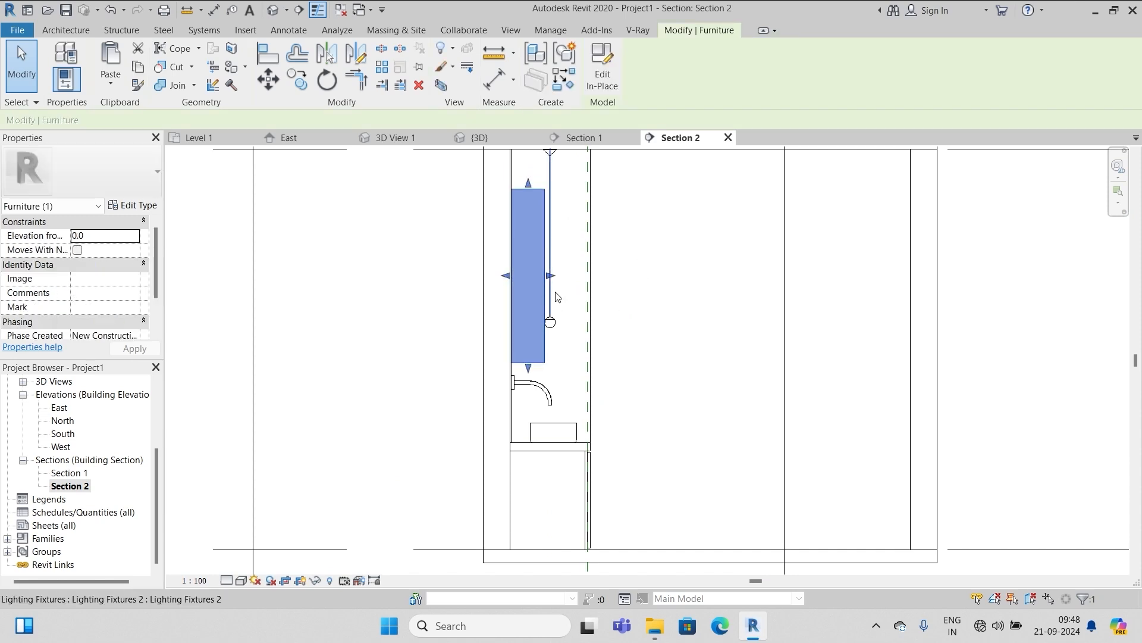
{"action": "left_click", "coordinate": [694, 288]}
{"action": "left_click", "coordinate": [537, 199]}
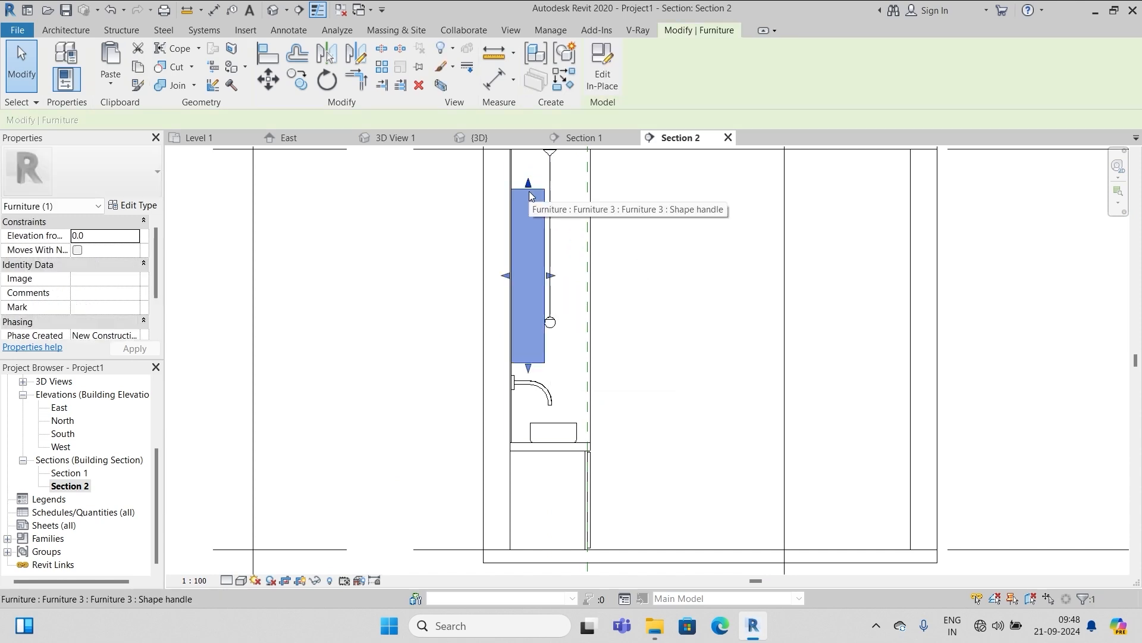
{"action": "left_click_drag", "start_coordinate": [555, 277], "coordinate": [537, 286]}
{"action": "left_click", "coordinate": [594, 258]}
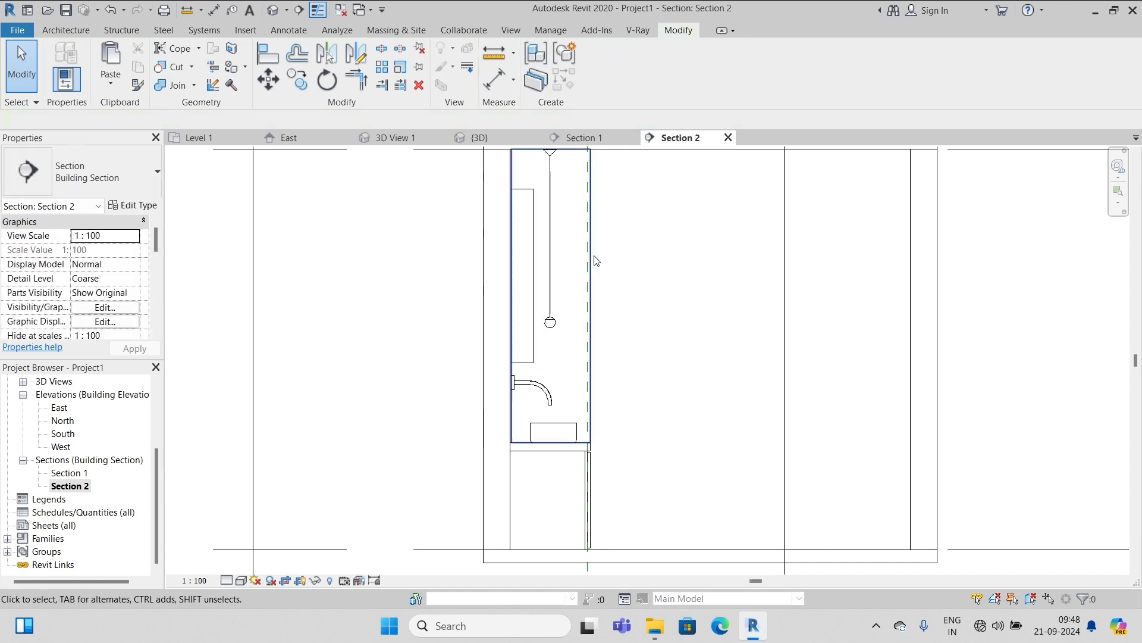
{"action": "left_click", "coordinate": [527, 196]}
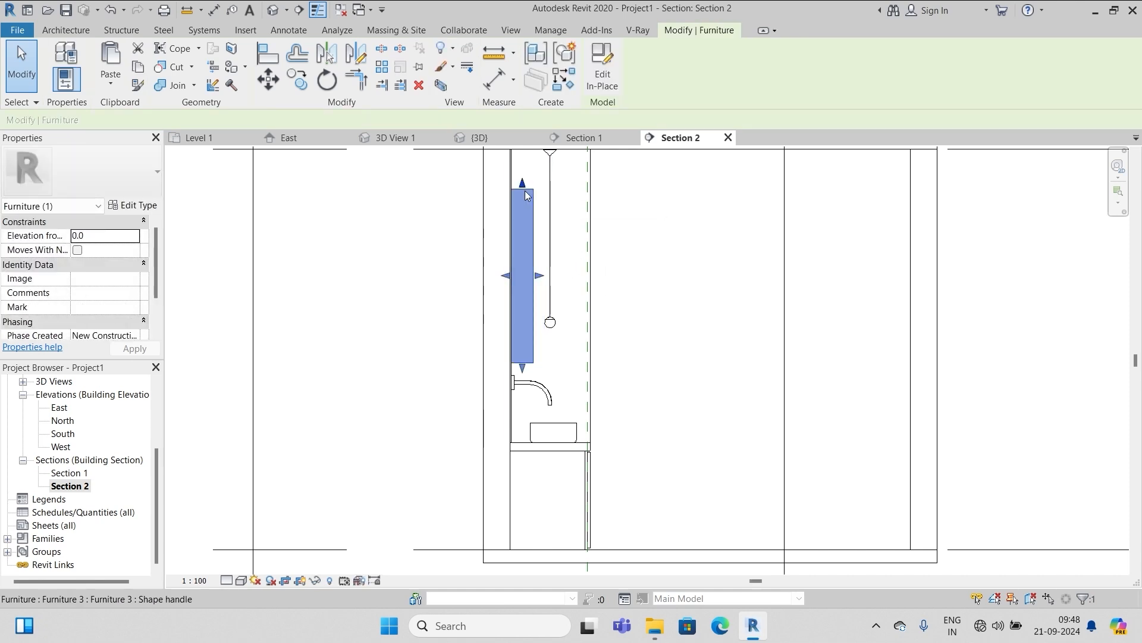
Edit the mirror in place, set Extrusion End to 15, finish, and reopen Section 1
{"action": "left_click", "coordinate": [603, 67]}
{"action": "left_click", "coordinate": [527, 192]}
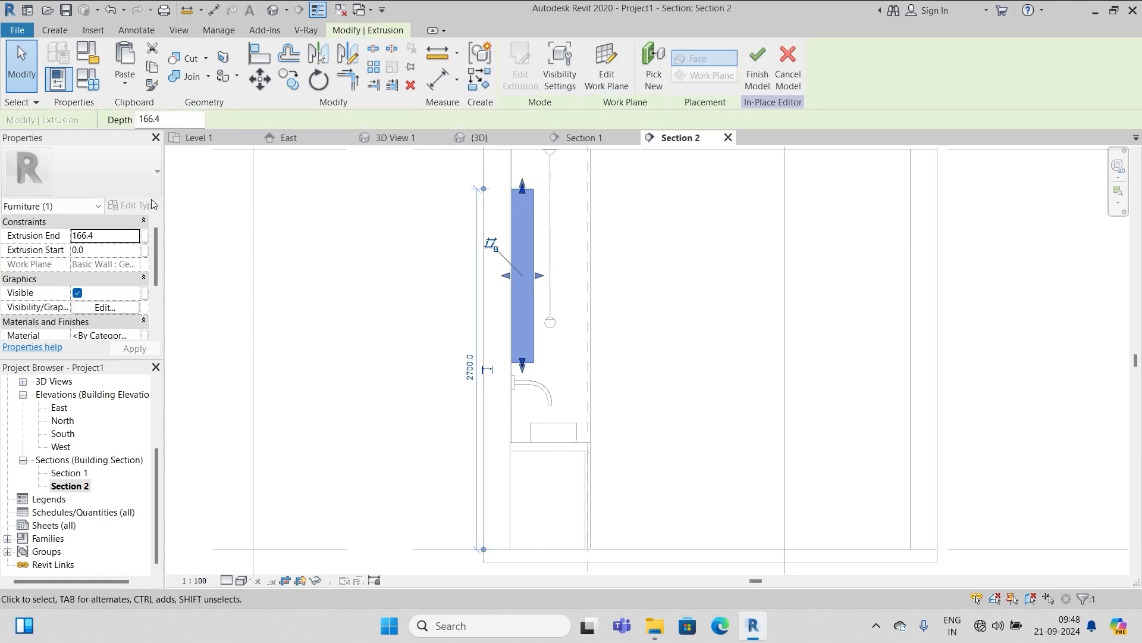
{"action": "left_click", "coordinate": [110, 235]}
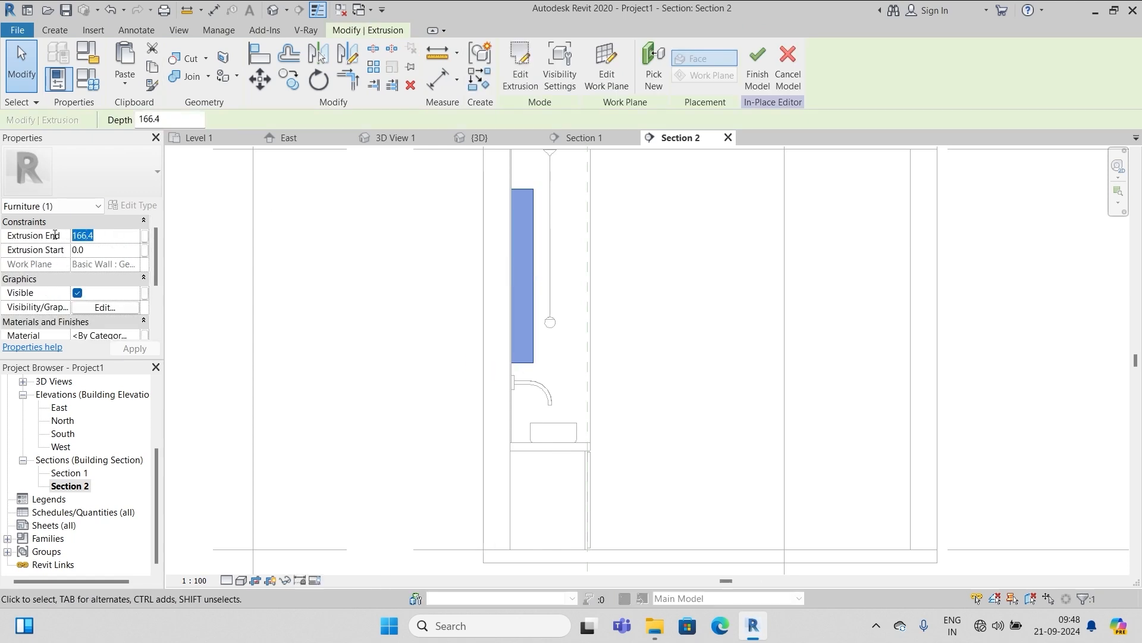
{"action": "type", "text": "15"}
{"action": "left_click", "coordinate": [134, 348]}
{"action": "left_click", "coordinate": [678, 257]}
{"action": "scroll", "coordinate": [535, 208], "scroll_direction": "up", "scroll_amount": 3}
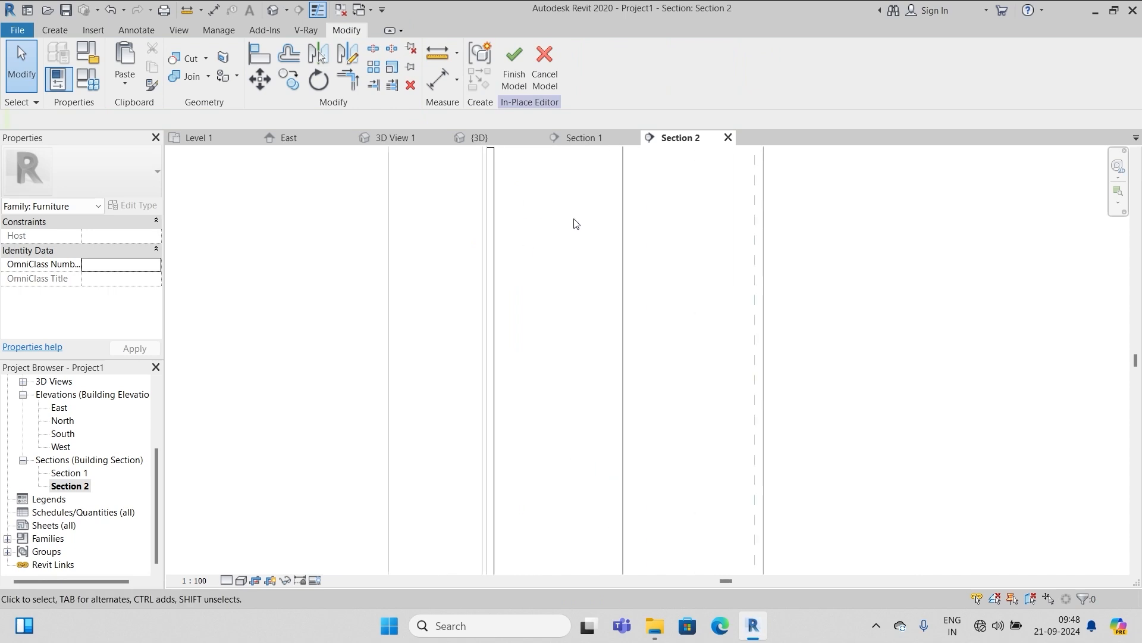
{"action": "left_click", "coordinate": [514, 66]}
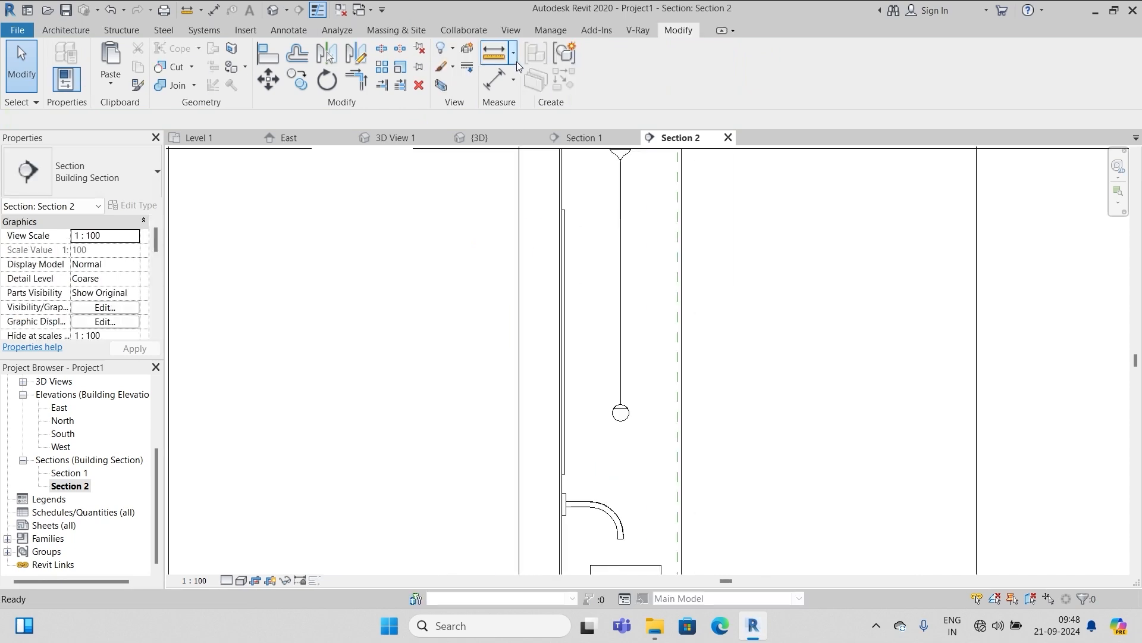
{"action": "double_click", "coordinate": [69, 473]}
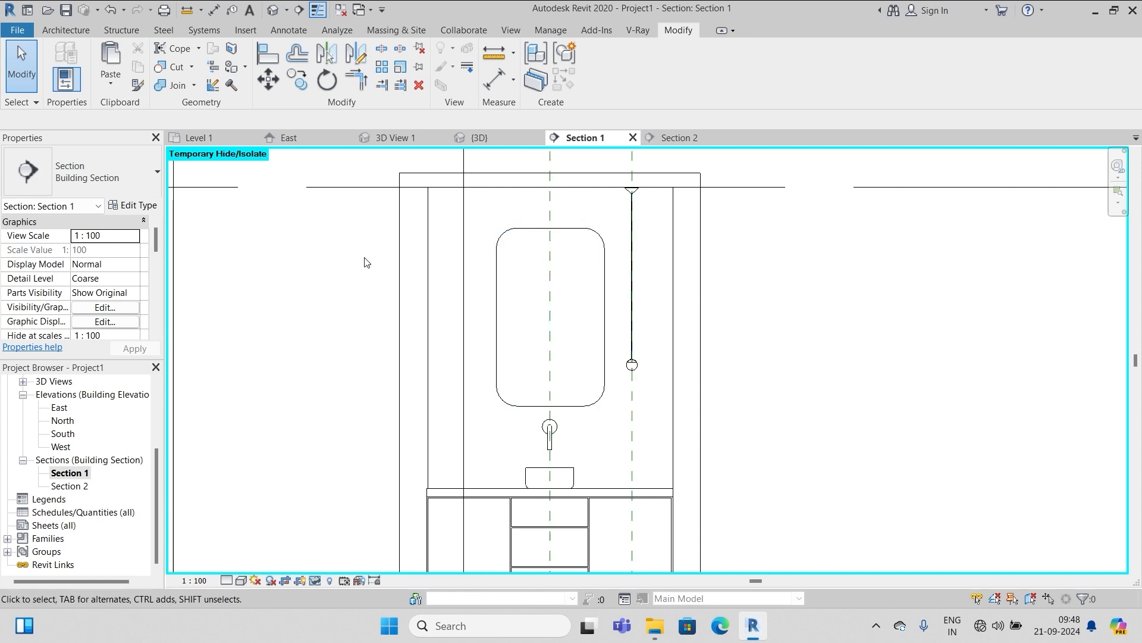
Start a new in-place Furniture extrusion sketched on the wall
{"action": "left_click", "coordinate": [56, 31]}
{"action": "left_click", "coordinate": [176, 82]}
{"action": "left_click", "coordinate": [203, 142]}
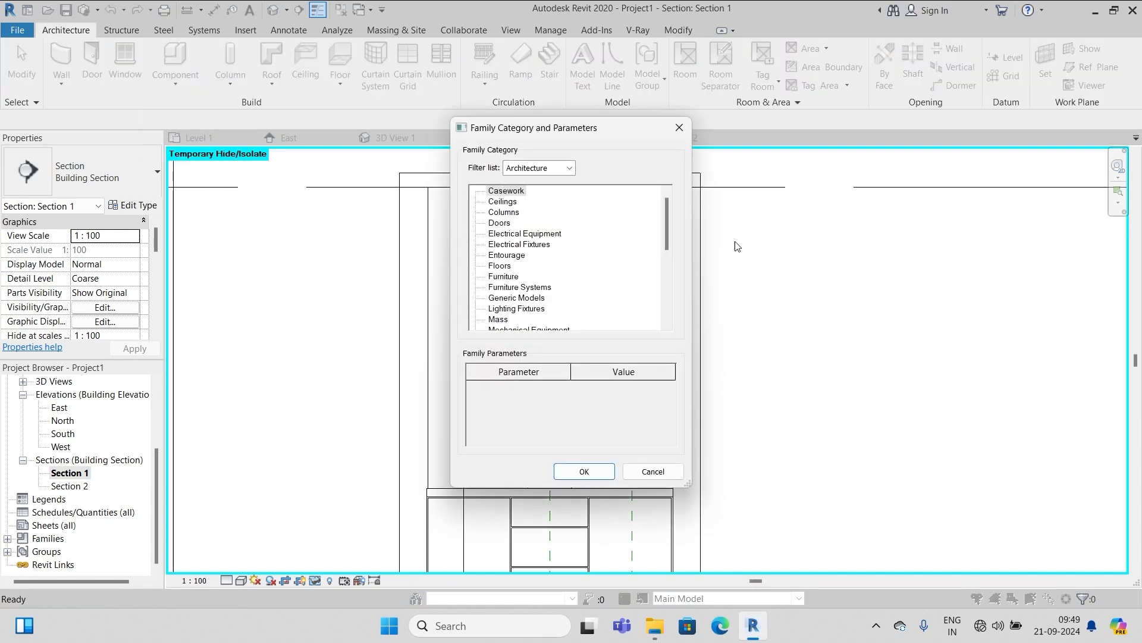
{"action": "left_click", "coordinate": [504, 276]}
{"action": "left_click", "coordinate": [584, 472]}
{"action": "left_click", "coordinate": [127, 65]}
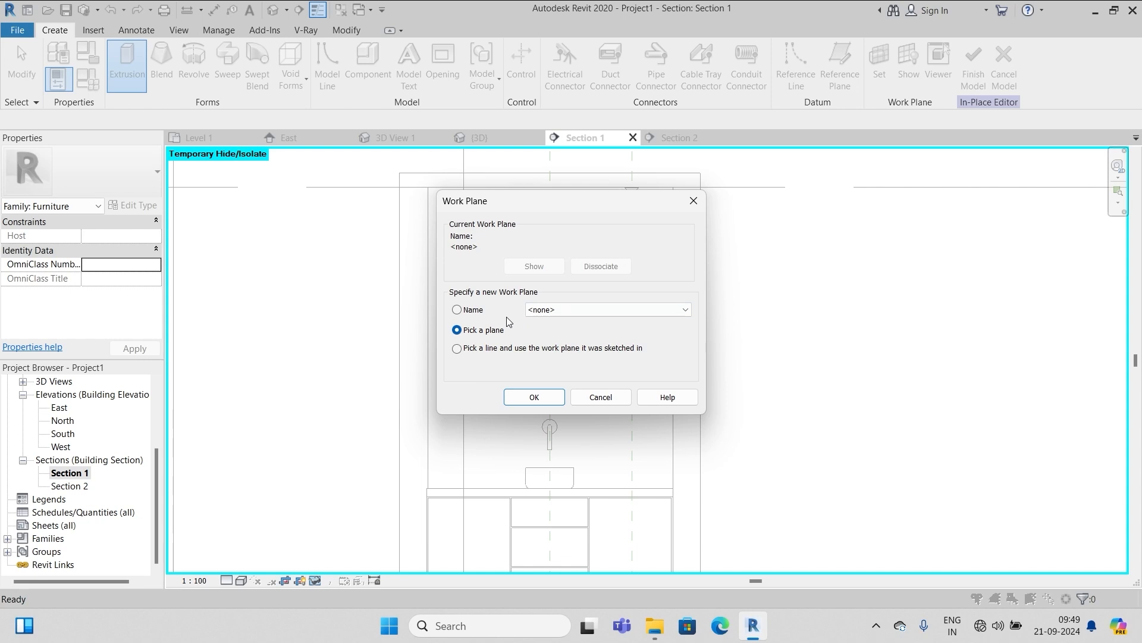
{"action": "key", "text": "Return"}
{"action": "left_click", "coordinate": [670, 290]}
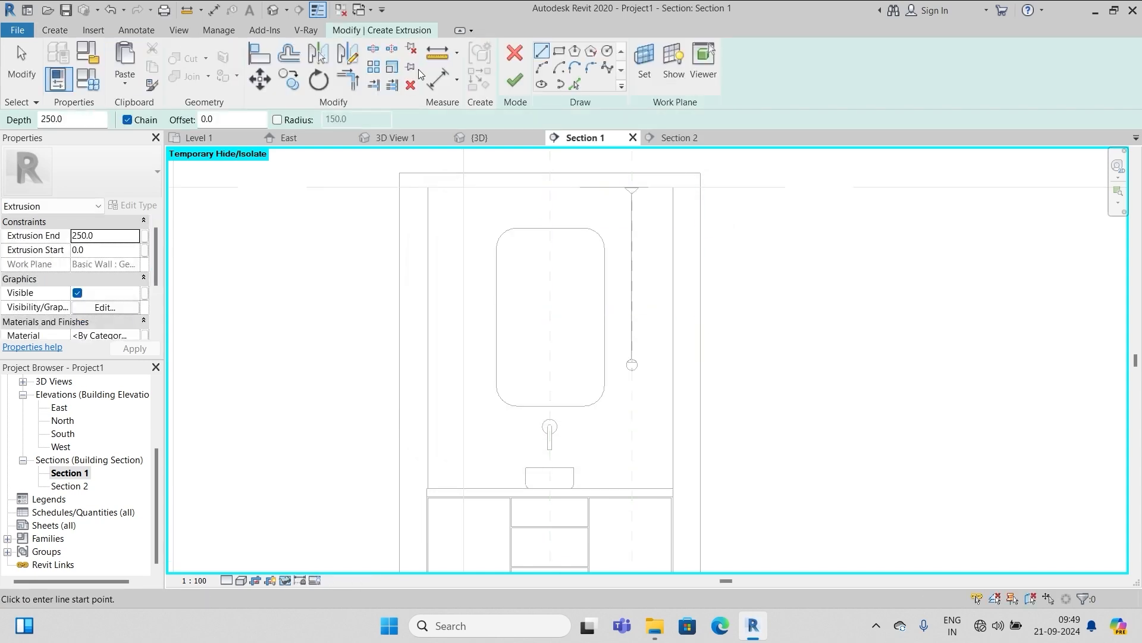
Trace the mirror's edges and arcs, offset them into a frame border, and finish the model
{"action": "left_click", "coordinate": [558, 83]}
{"action": "left_click", "coordinate": [575, 84]}
{"action": "left_click", "coordinate": [508, 240]}
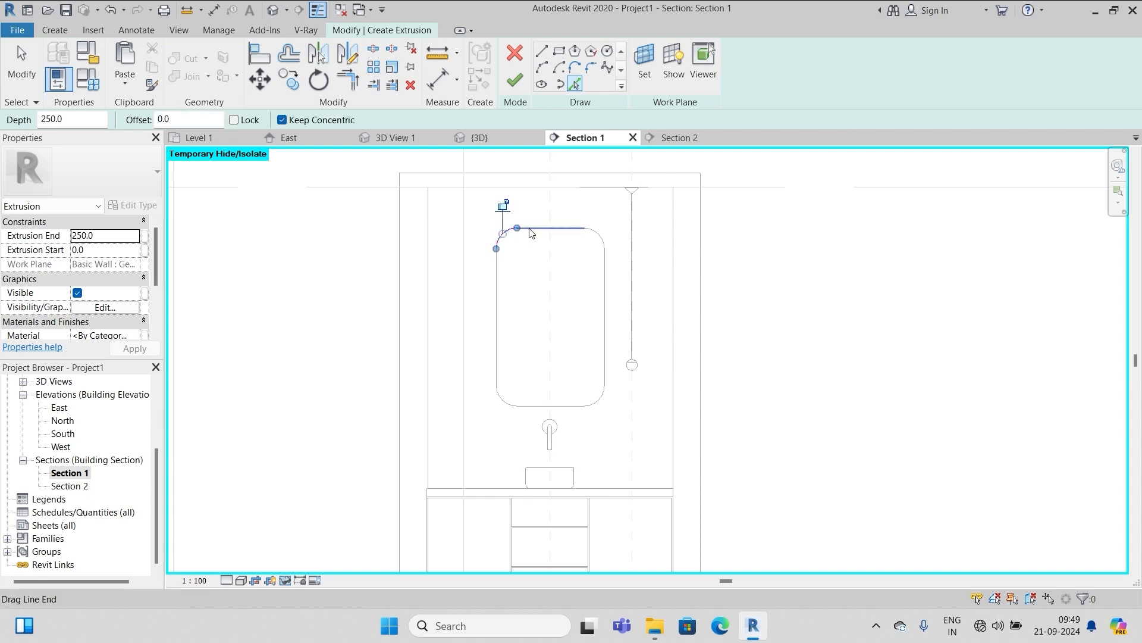
{"action": "left_click", "coordinate": [580, 228]}
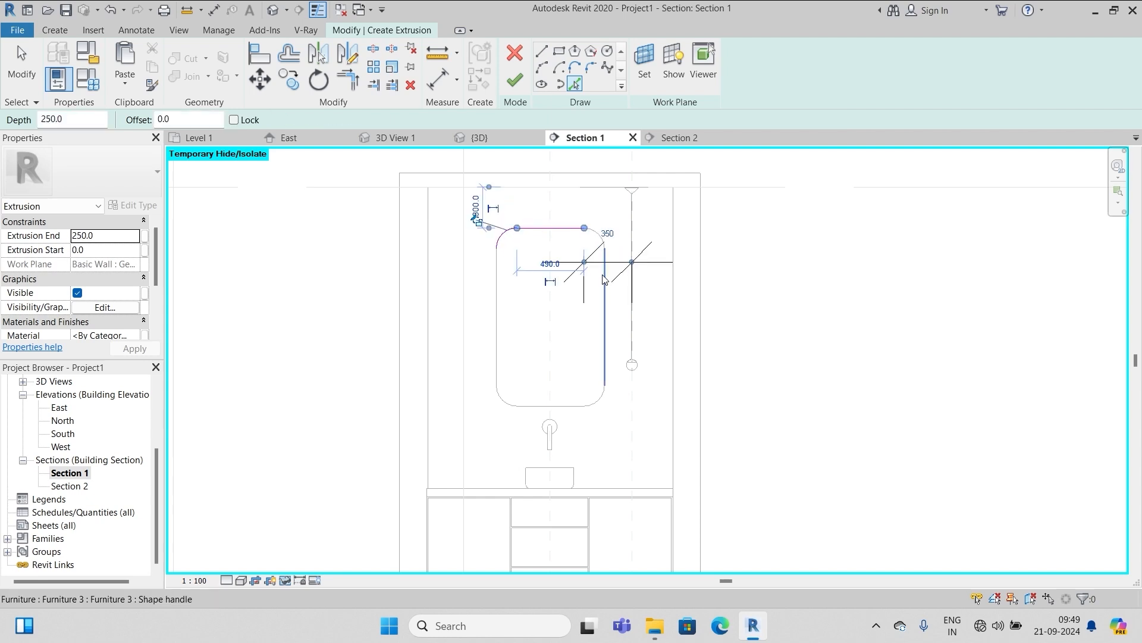
{"action": "left_click", "coordinate": [600, 397]}
{"action": "left_click", "coordinate": [568, 407]}
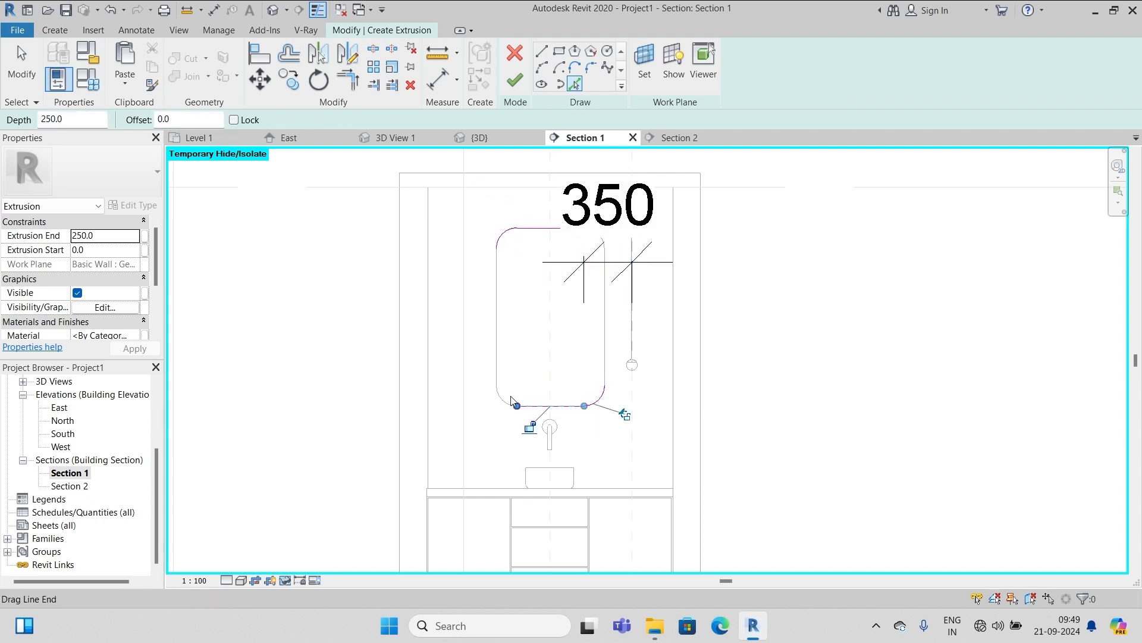
{"action": "left_click", "coordinate": [496, 333]}
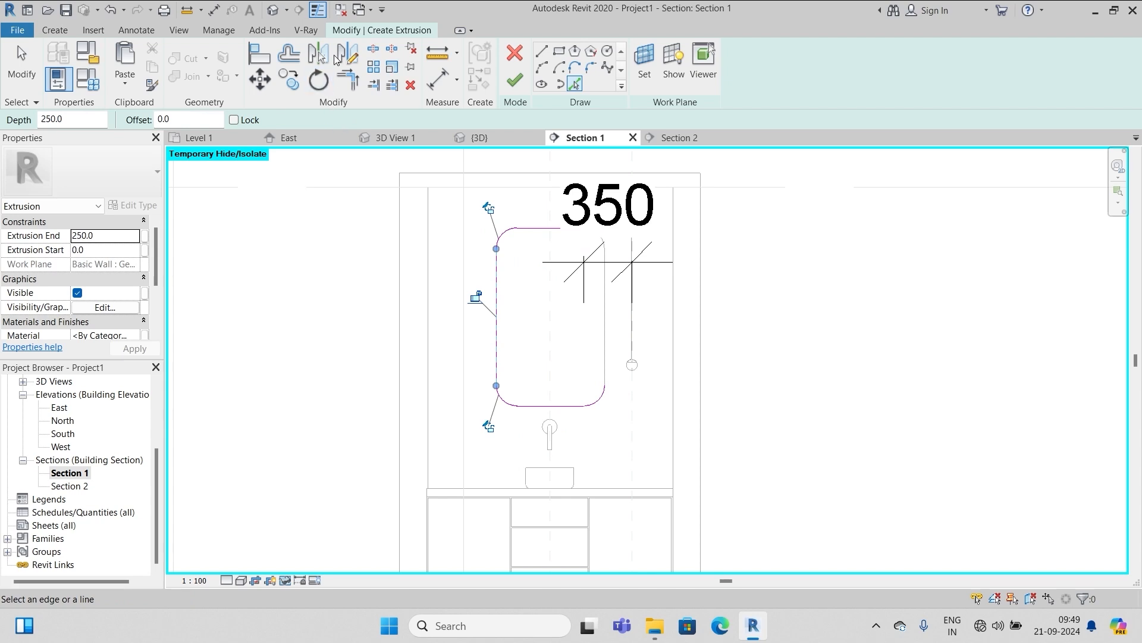
{"action": "left_click", "coordinate": [289, 55]}
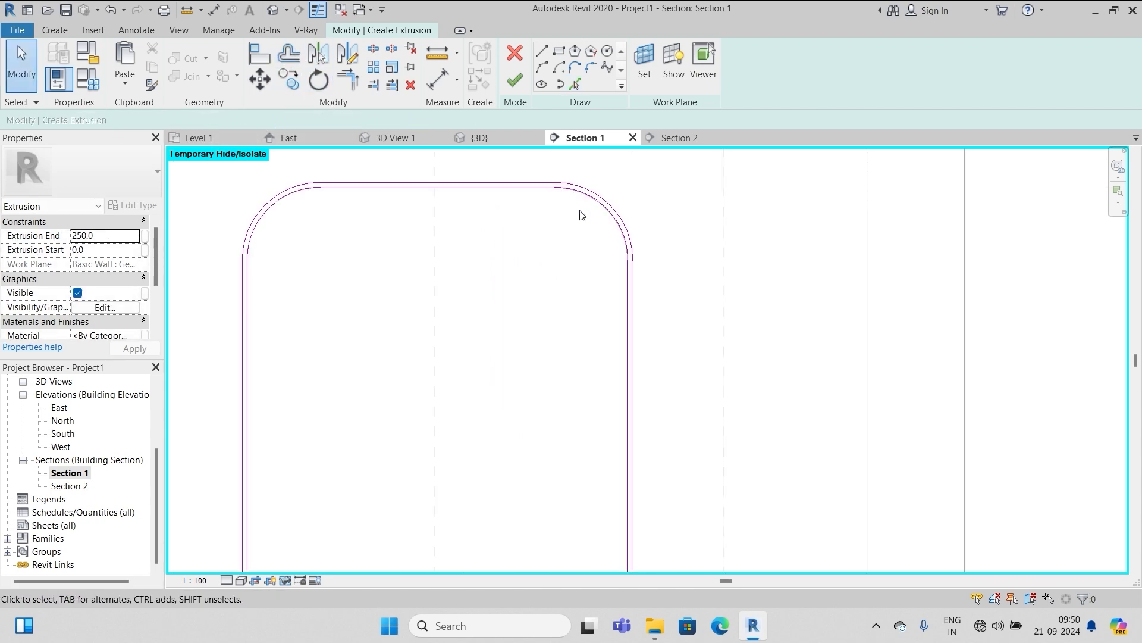
{"action": "scroll", "coordinate": [608, 150], "scroll_direction": "down", "scroll_amount": 4}
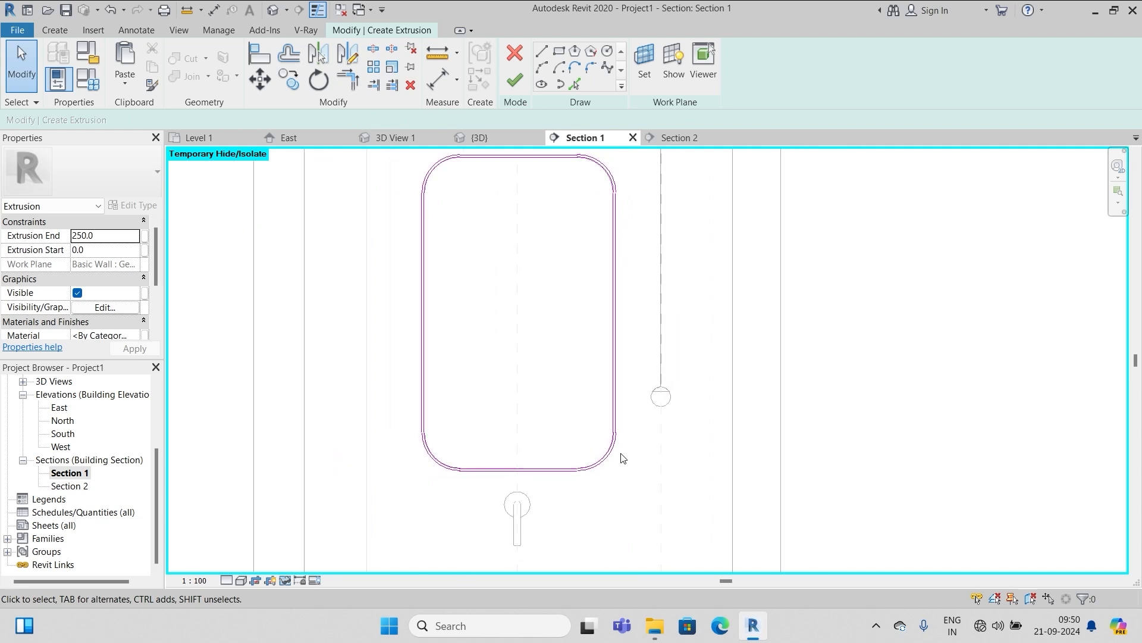
{"action": "left_click", "coordinate": [516, 81]}
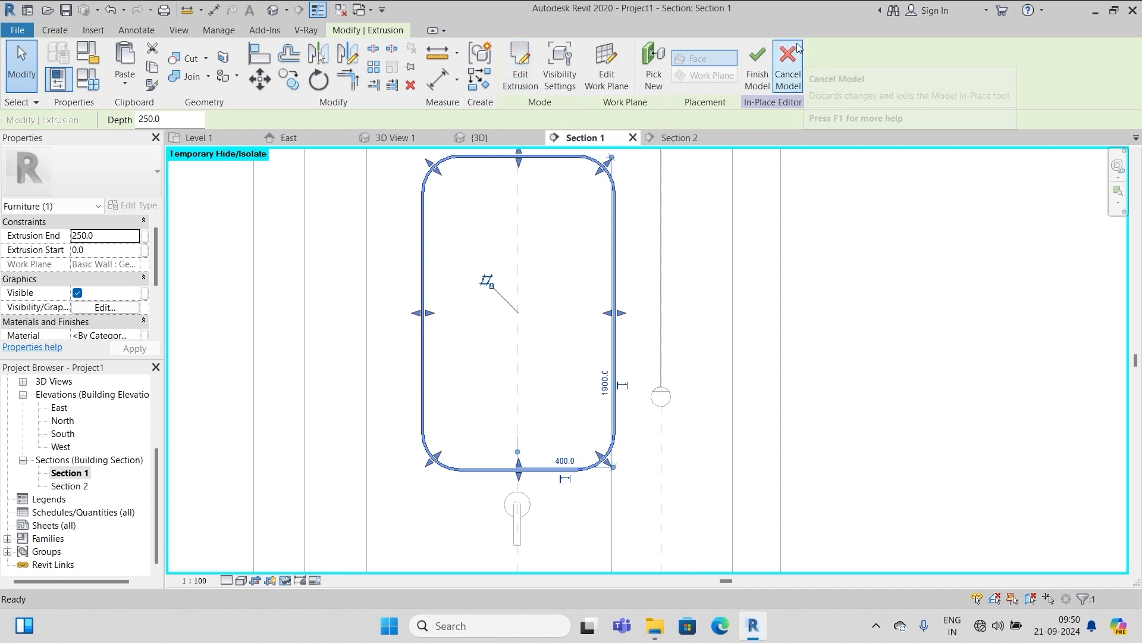
{"action": "left_click", "coordinate": [757, 59]}
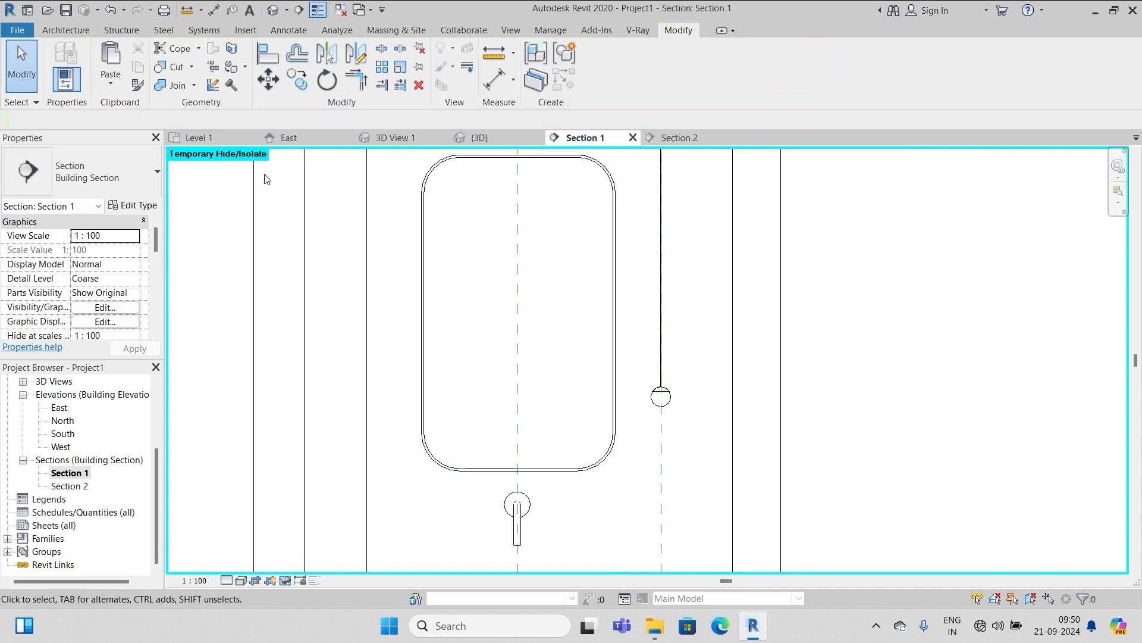
In Section 2, drag the frame's right handle left to a thin sliver, then view default 3D
{"action": "double_click", "coordinate": [85, 484]}
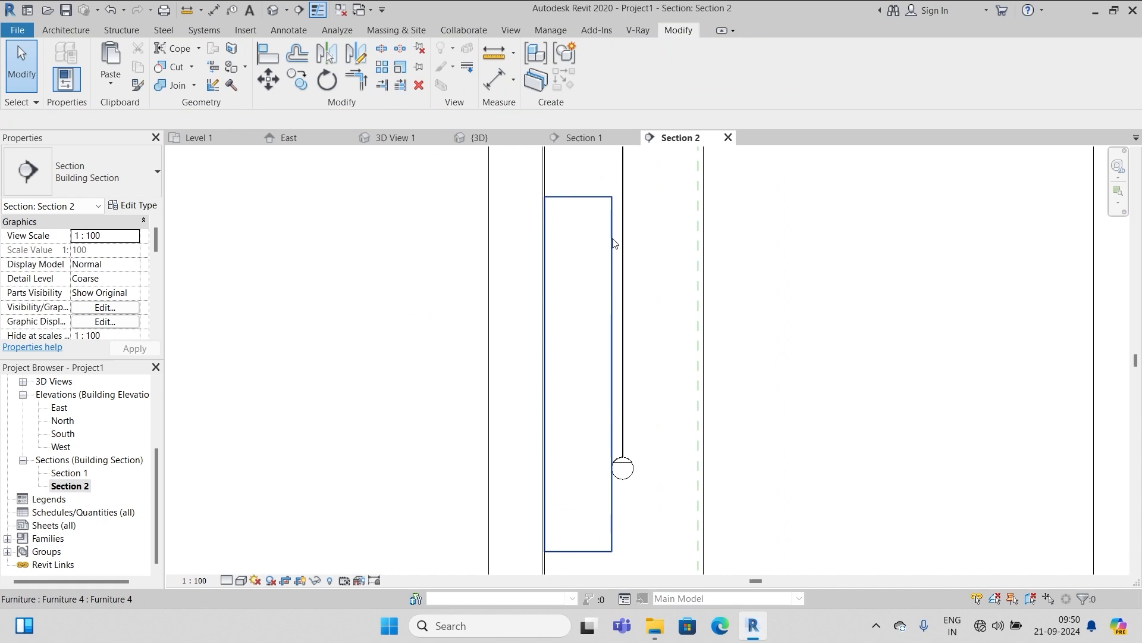
{"action": "left_click", "coordinate": [611, 241]}
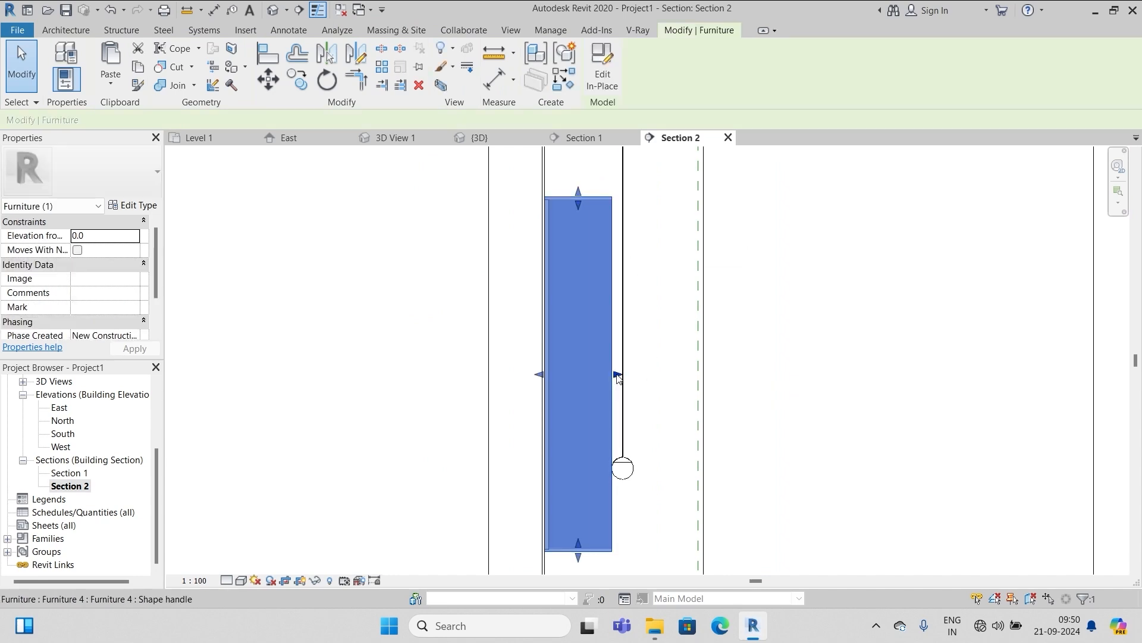
{"action": "left_click_drag", "start_coordinate": [617, 377], "coordinate": [548, 377]}
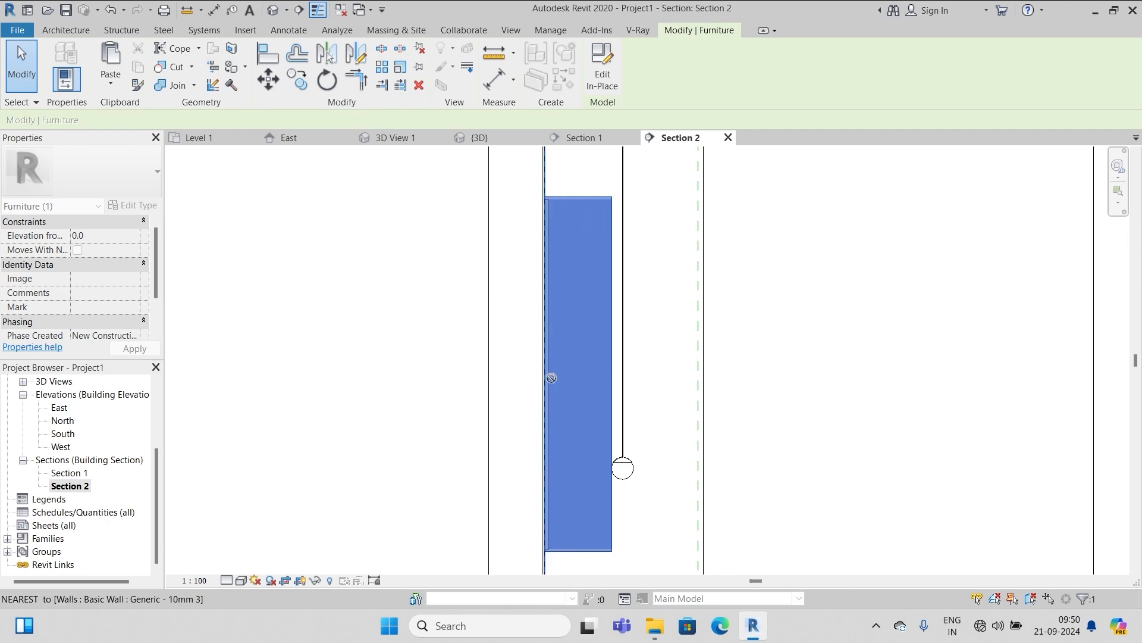
{"action": "key", "text": "Escape"}
{"action": "left_click", "coordinate": [275, 10]}
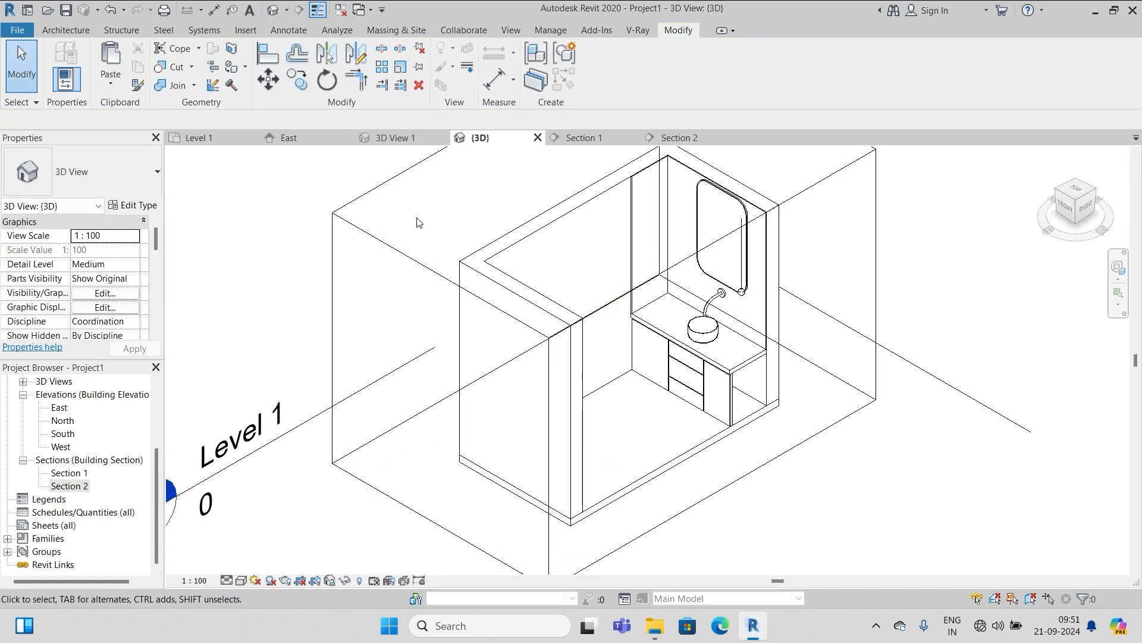
Switch the {3D} view to the Shaded visual style, framing walls, vanity, basin, tap and mirror
{"action": "scroll", "coordinate": [738, 185], "scroll_direction": "up", "scroll_amount": 3}
{"action": "scroll", "coordinate": [738, 185], "scroll_direction": "up", "scroll_amount": 3}
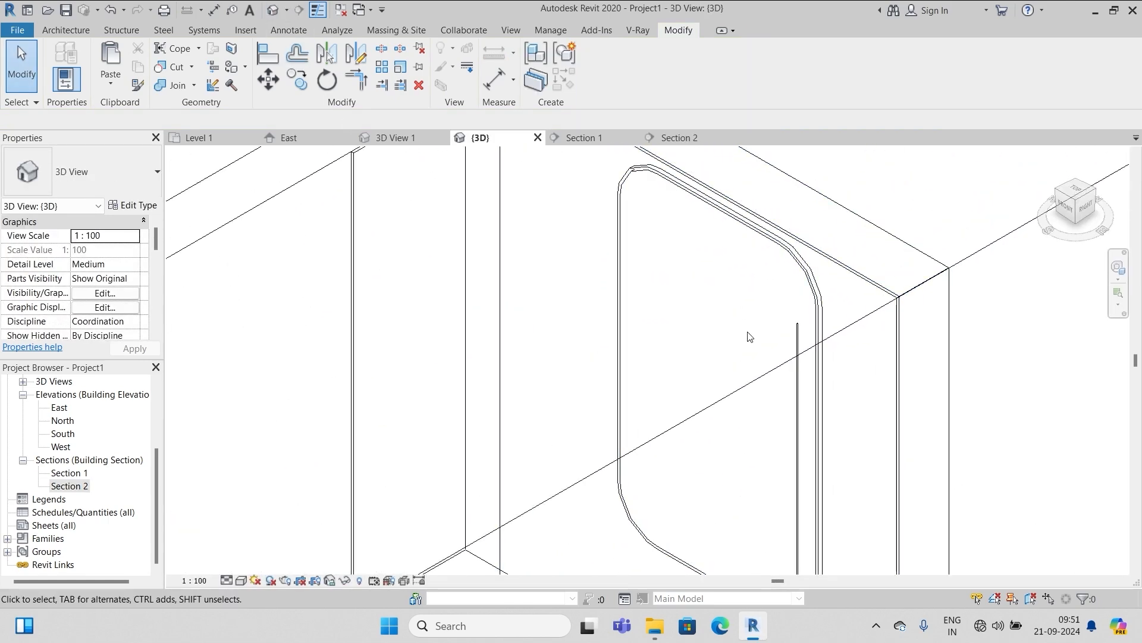
{"action": "scroll", "coordinate": [676, 216], "scroll_direction": "down", "scroll_amount": 6}
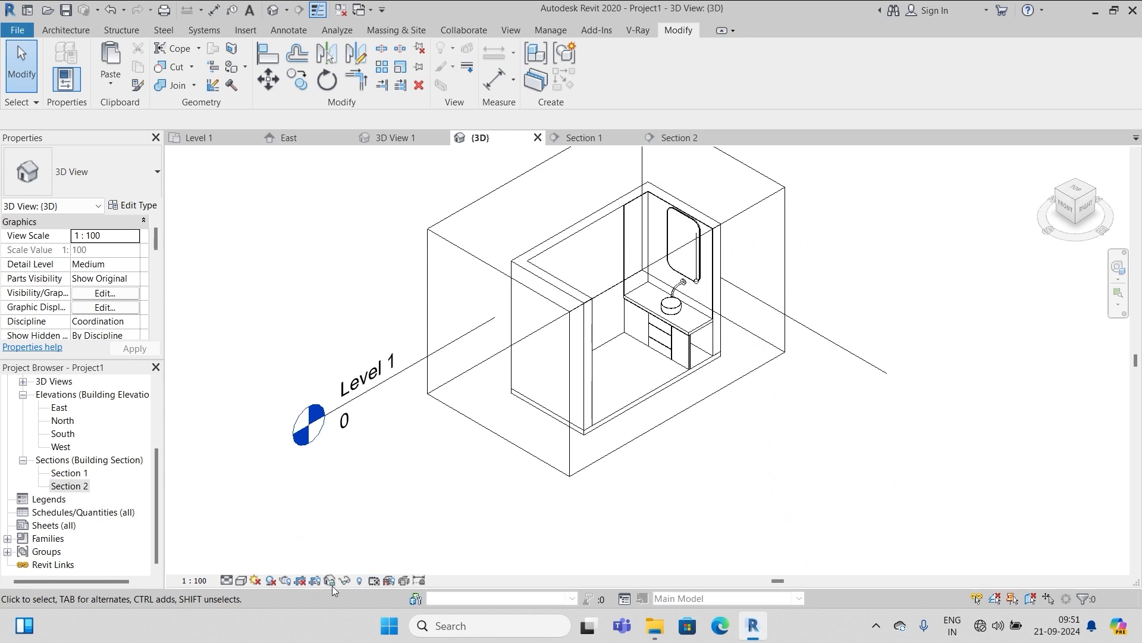
{"action": "left_click", "coordinate": [241, 581]}
{"action": "left_click", "coordinate": [265, 516]}
{"action": "scroll", "coordinate": [802, 151], "scroll_direction": "up", "scroll_amount": 2}
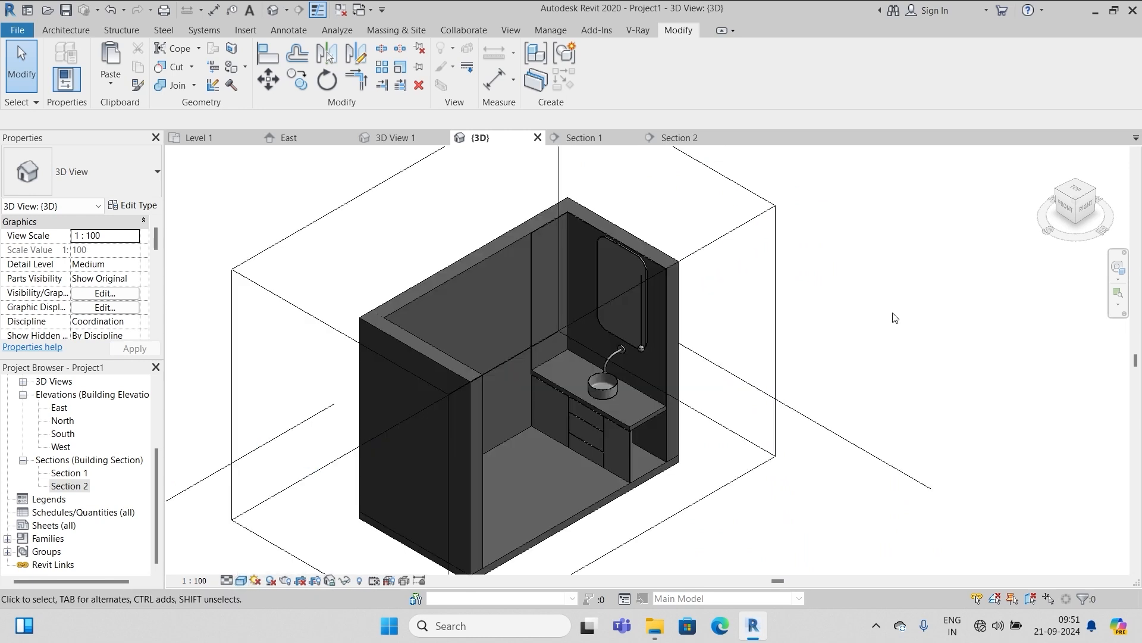